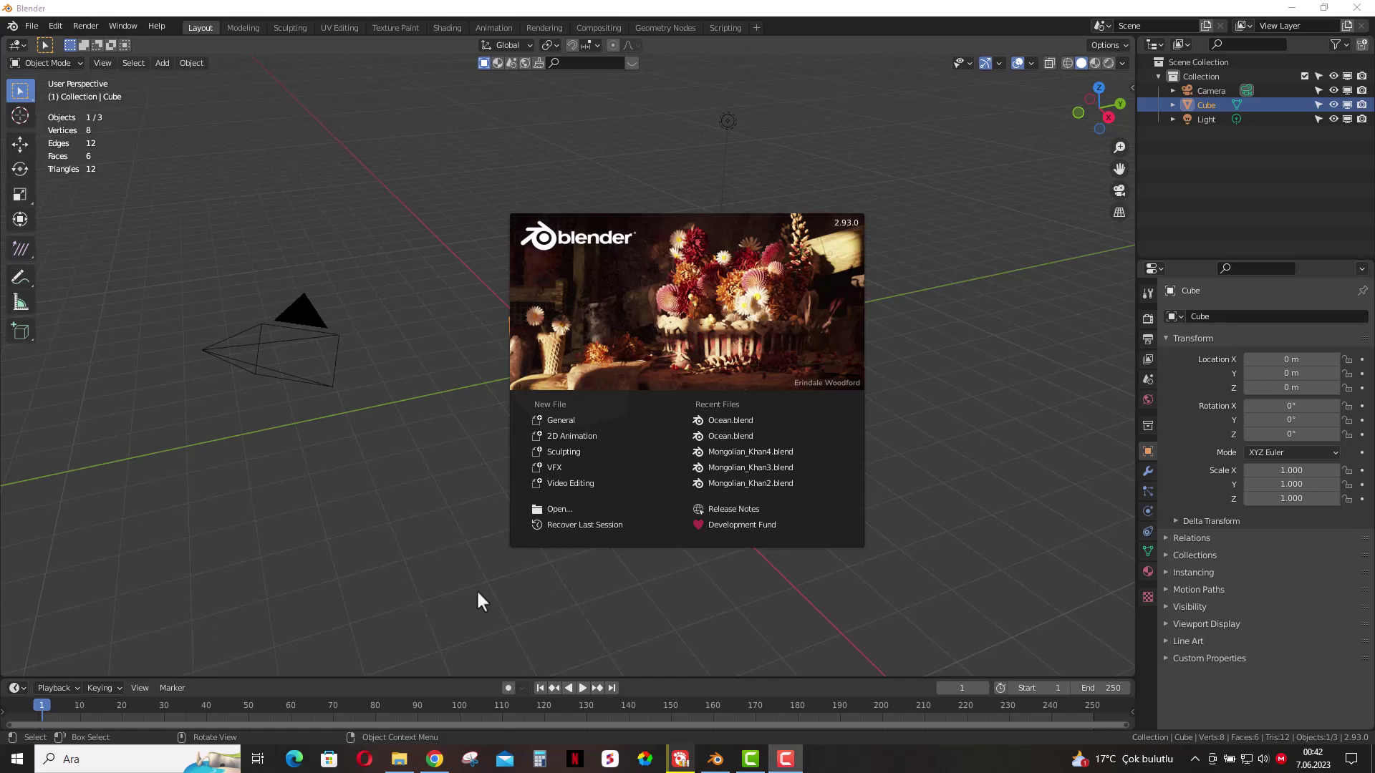
- Close Blender's splash screen and show the Add Modifier list for the default Cube
click(449, 542)
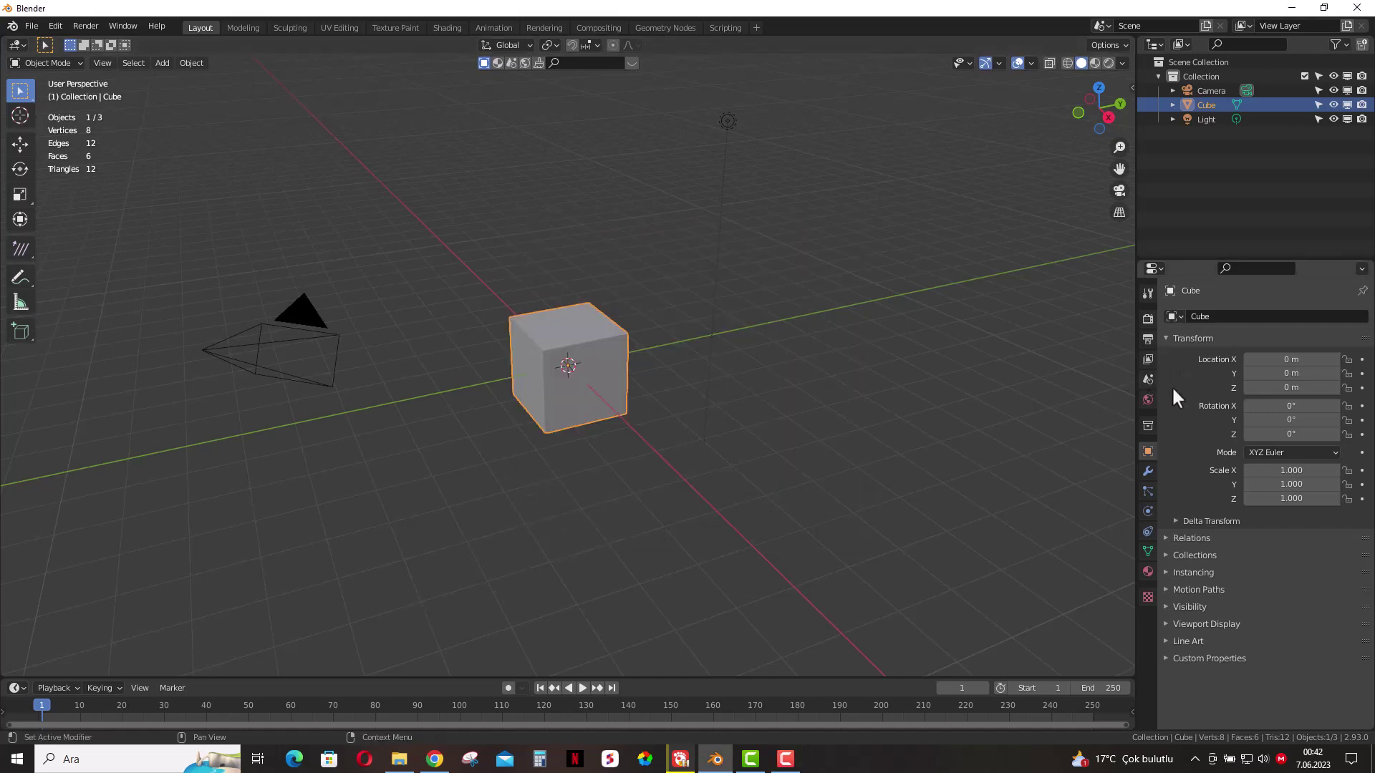
click(1148, 471)
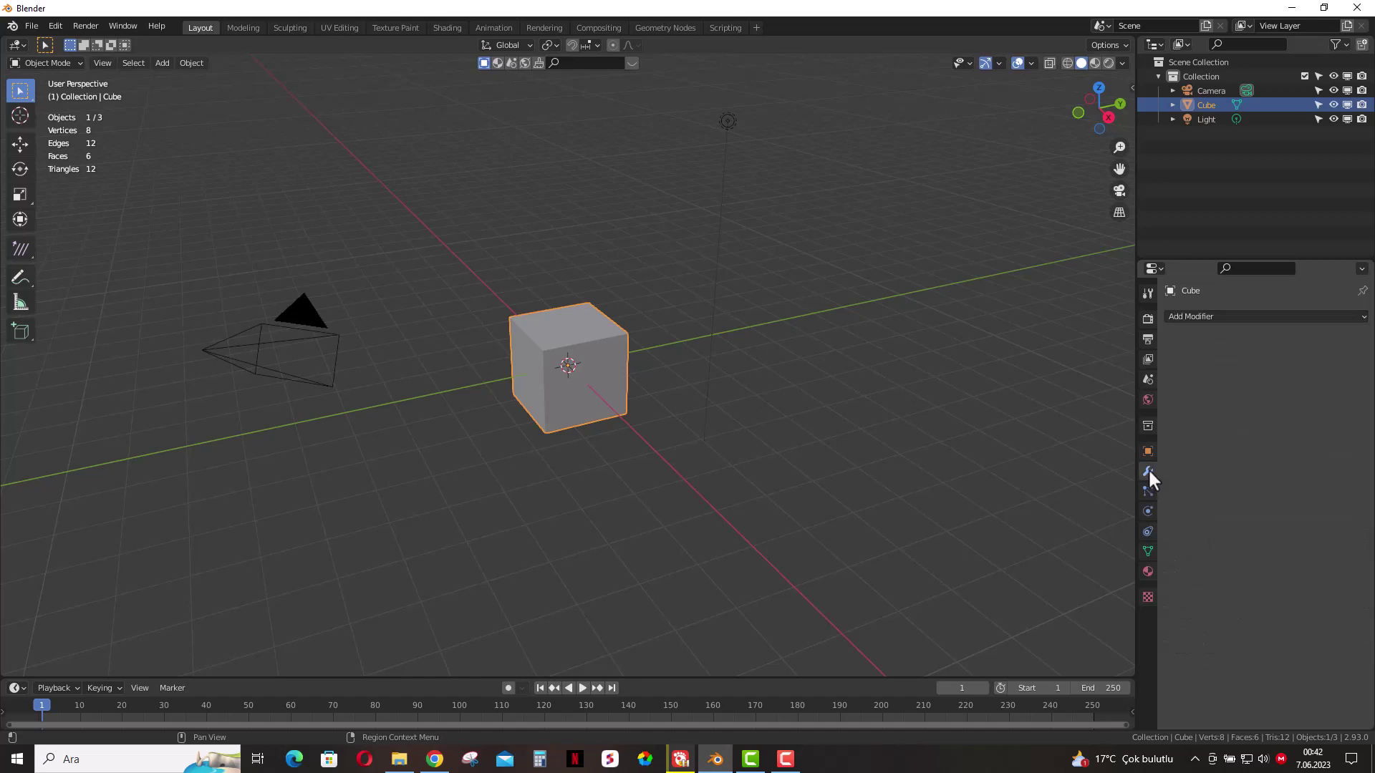
click(1210, 316)
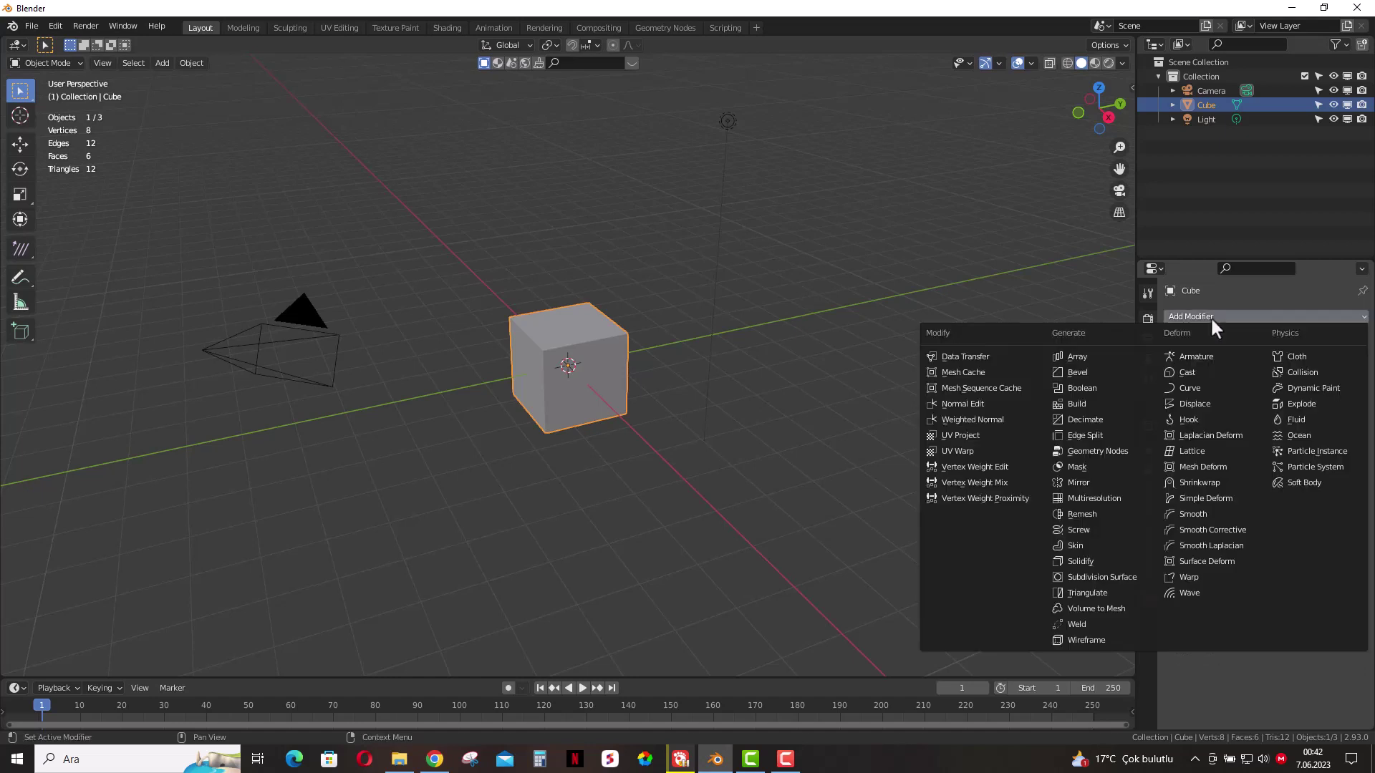
- Add an Ocean modifier with viewport resolution 17, switch to wireframe, and heighten the timeline
click(1298, 435)
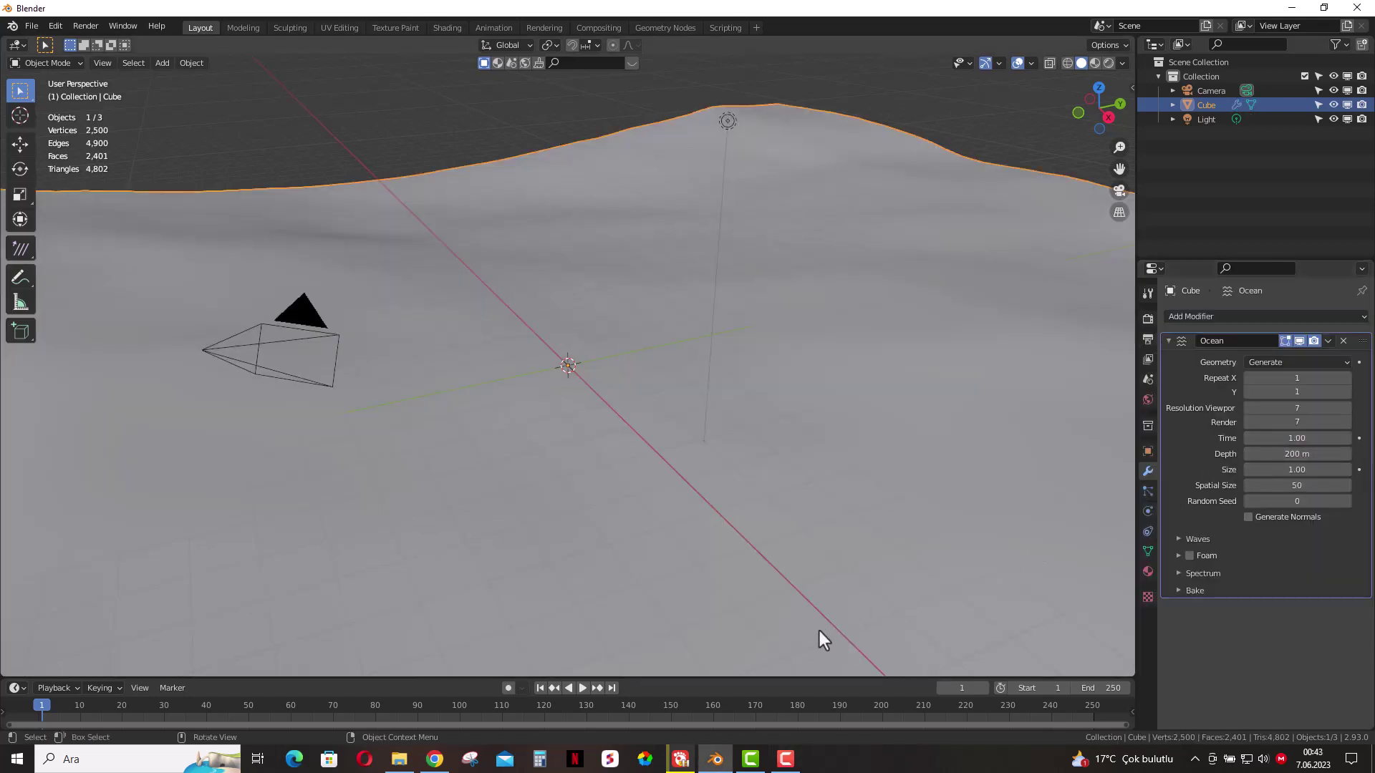
click(1289, 408)
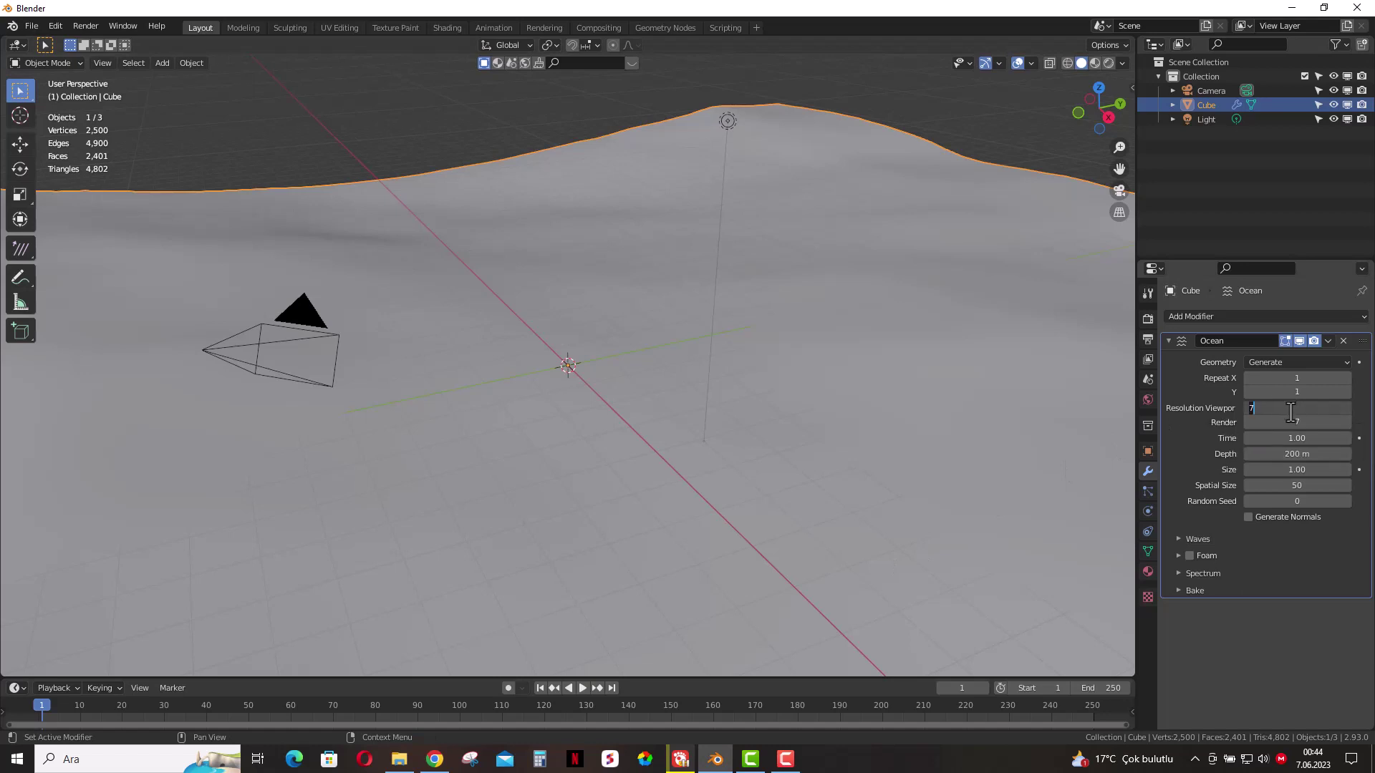
text(17)
key(Return)
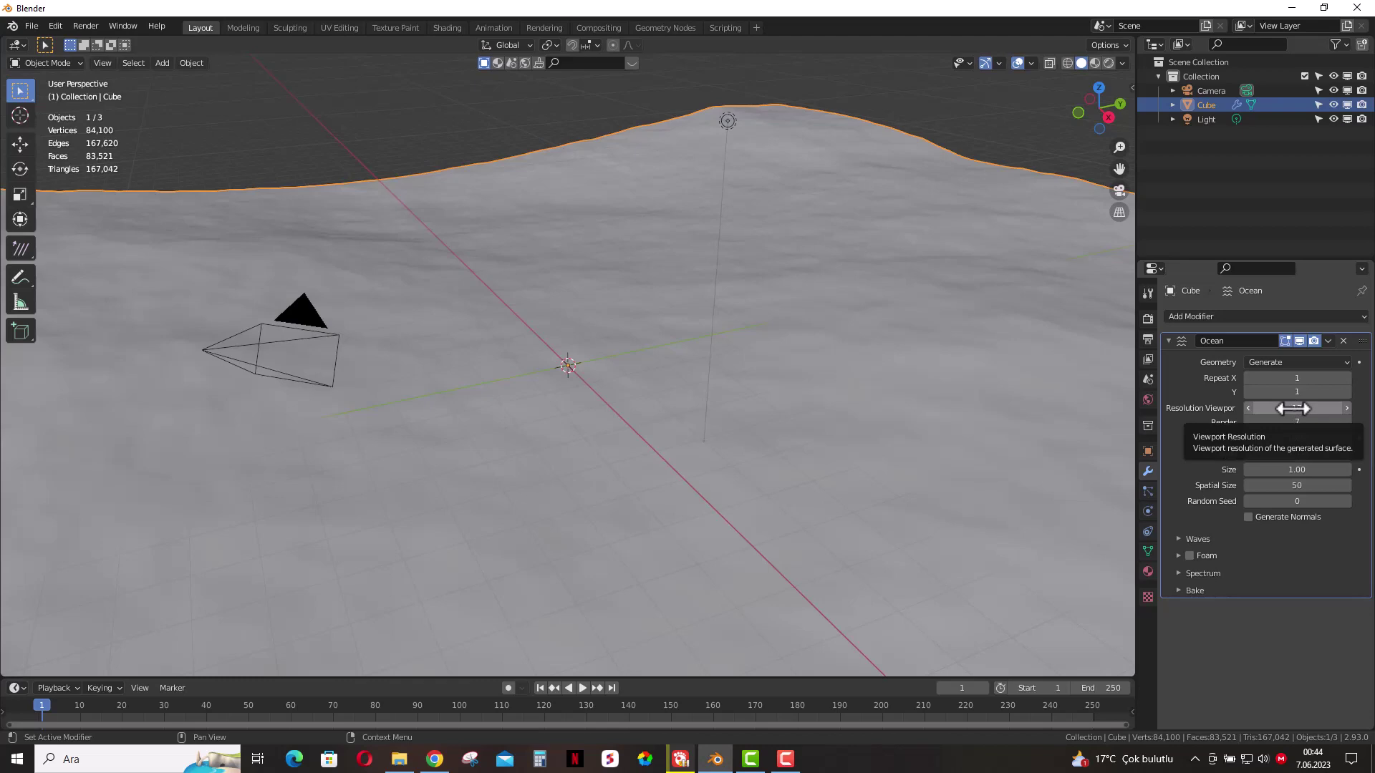
click(1067, 63)
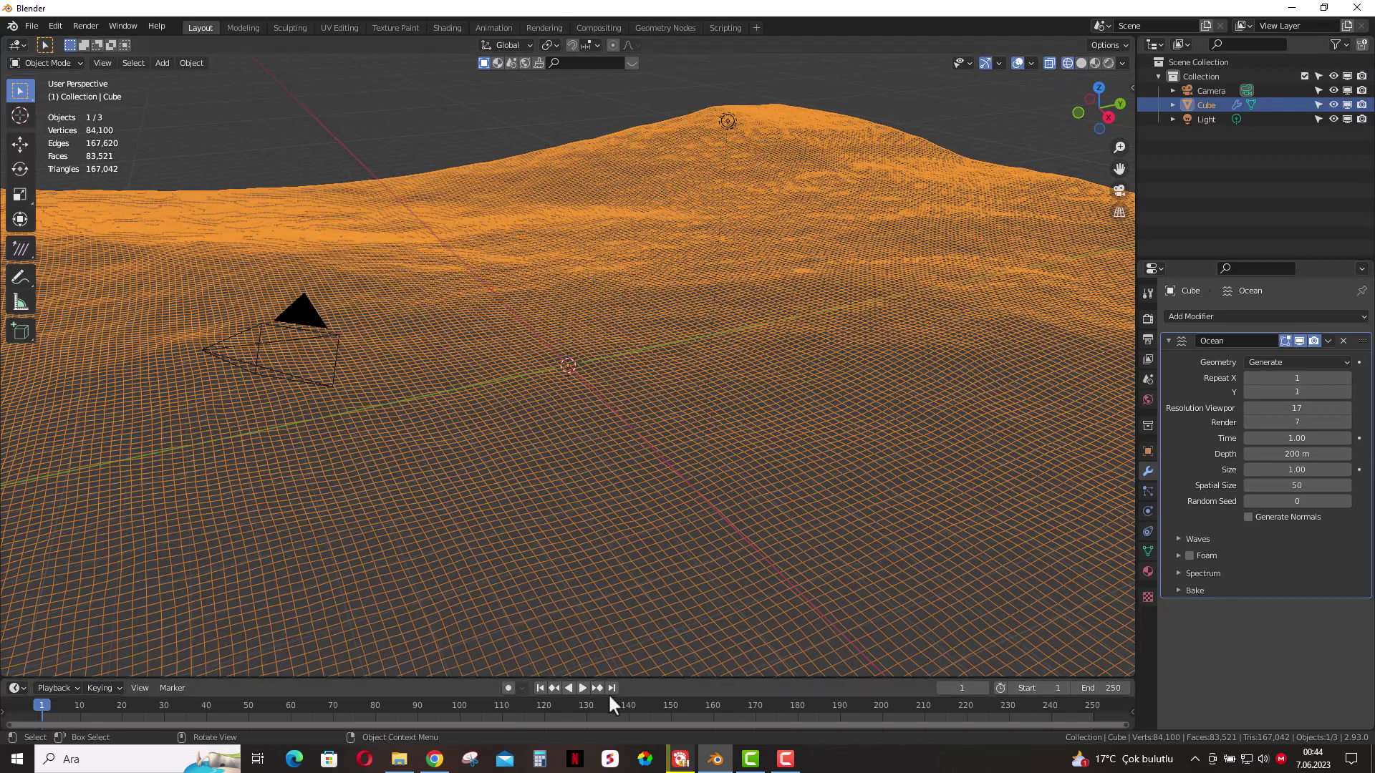
drag(623, 678, 633, 600)
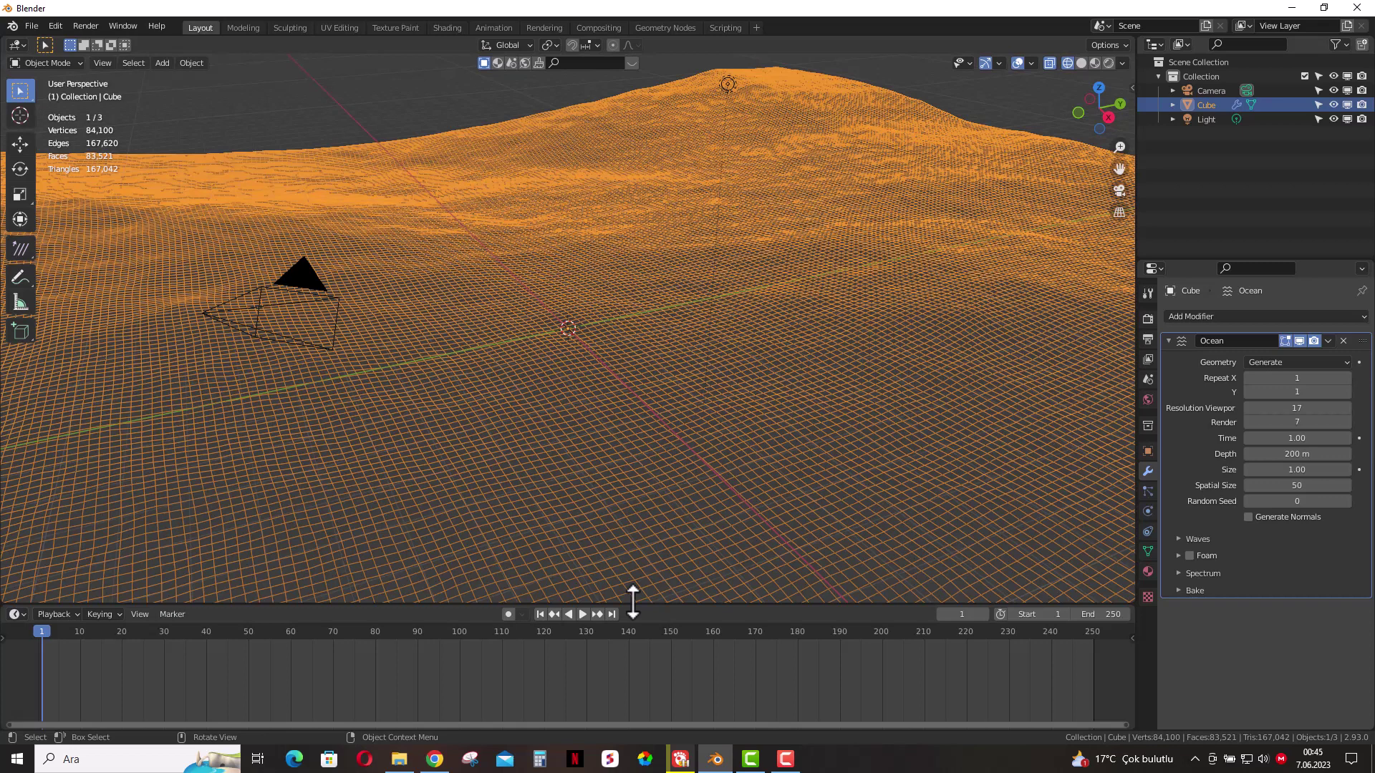
- Set the Ocean modifier's bake End frame to 500
click(1181, 591)
double_click(1282, 660)
text(50)
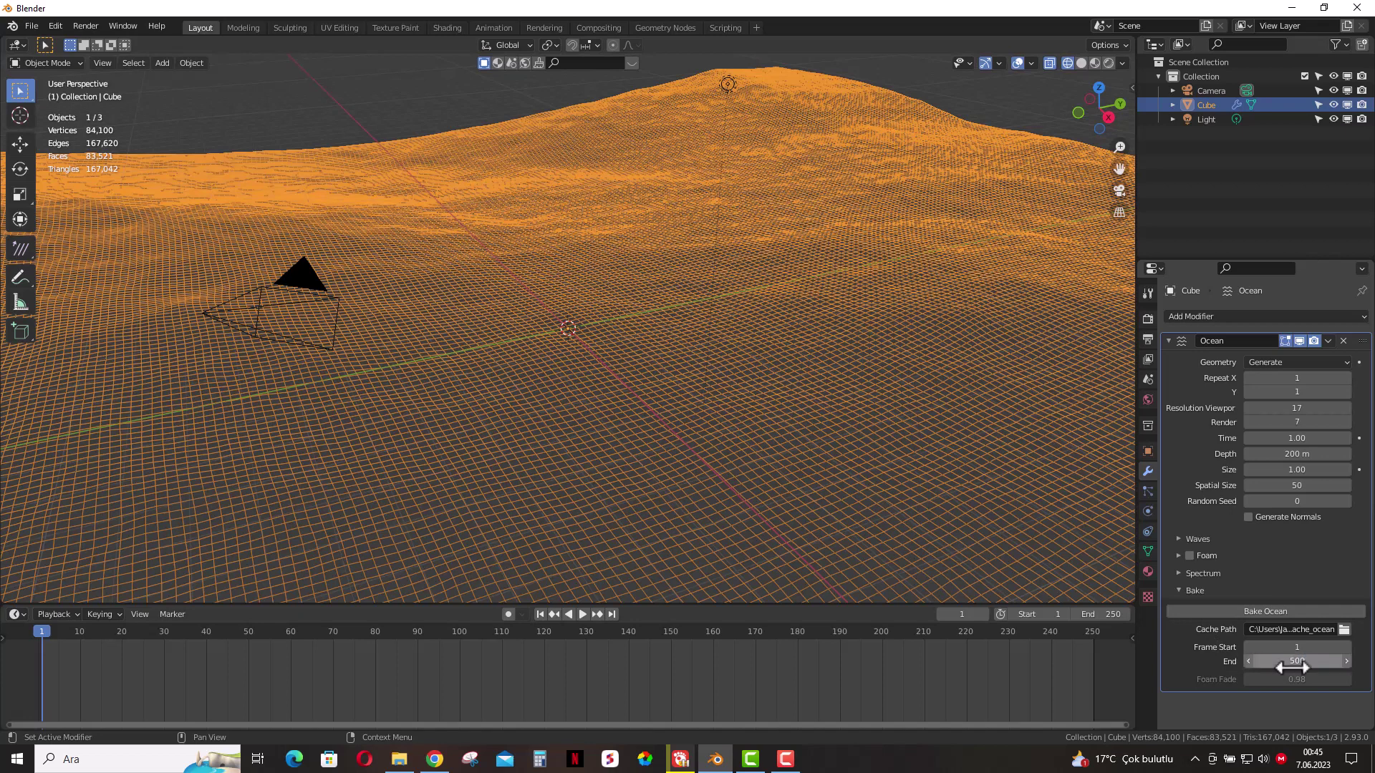
text(0)
key(Return)
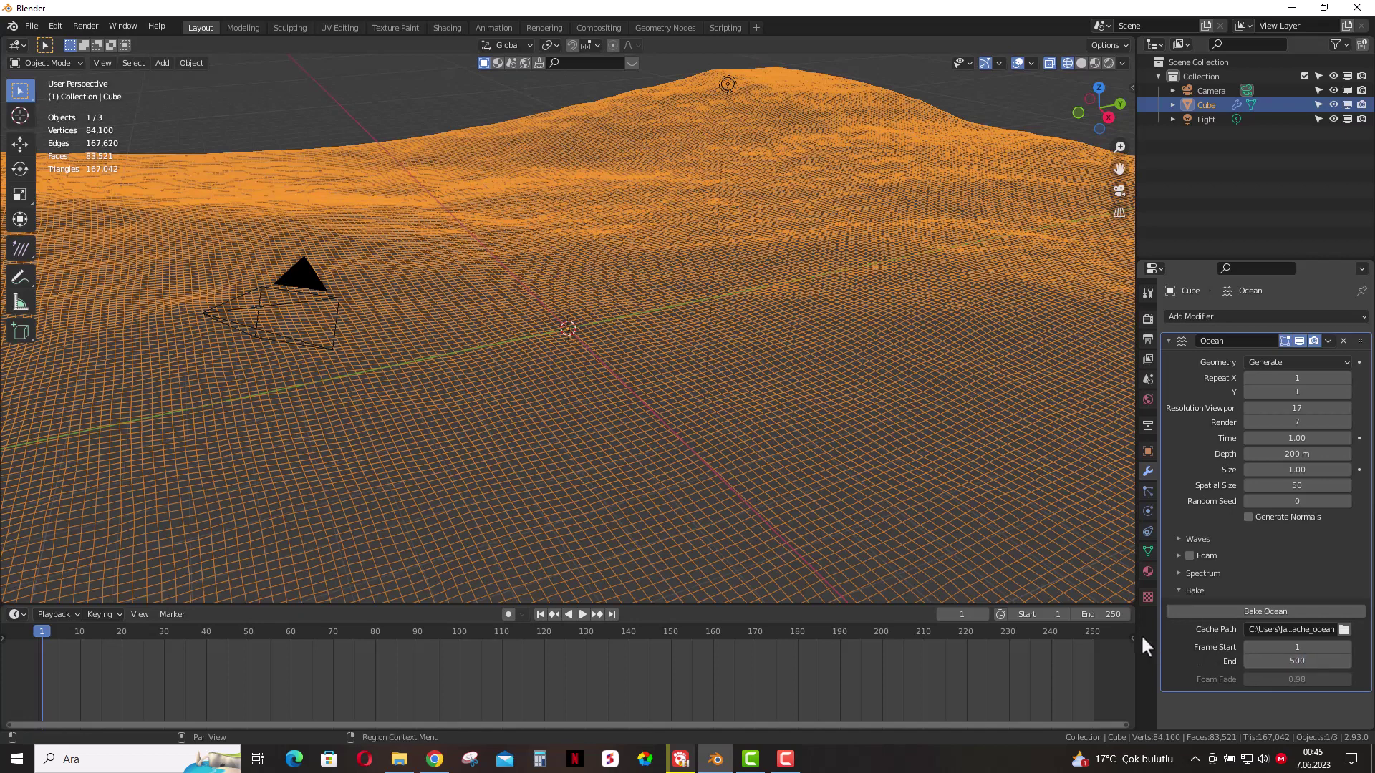
- Set the scene's timeline End frame to 500
double_click(1114, 617)
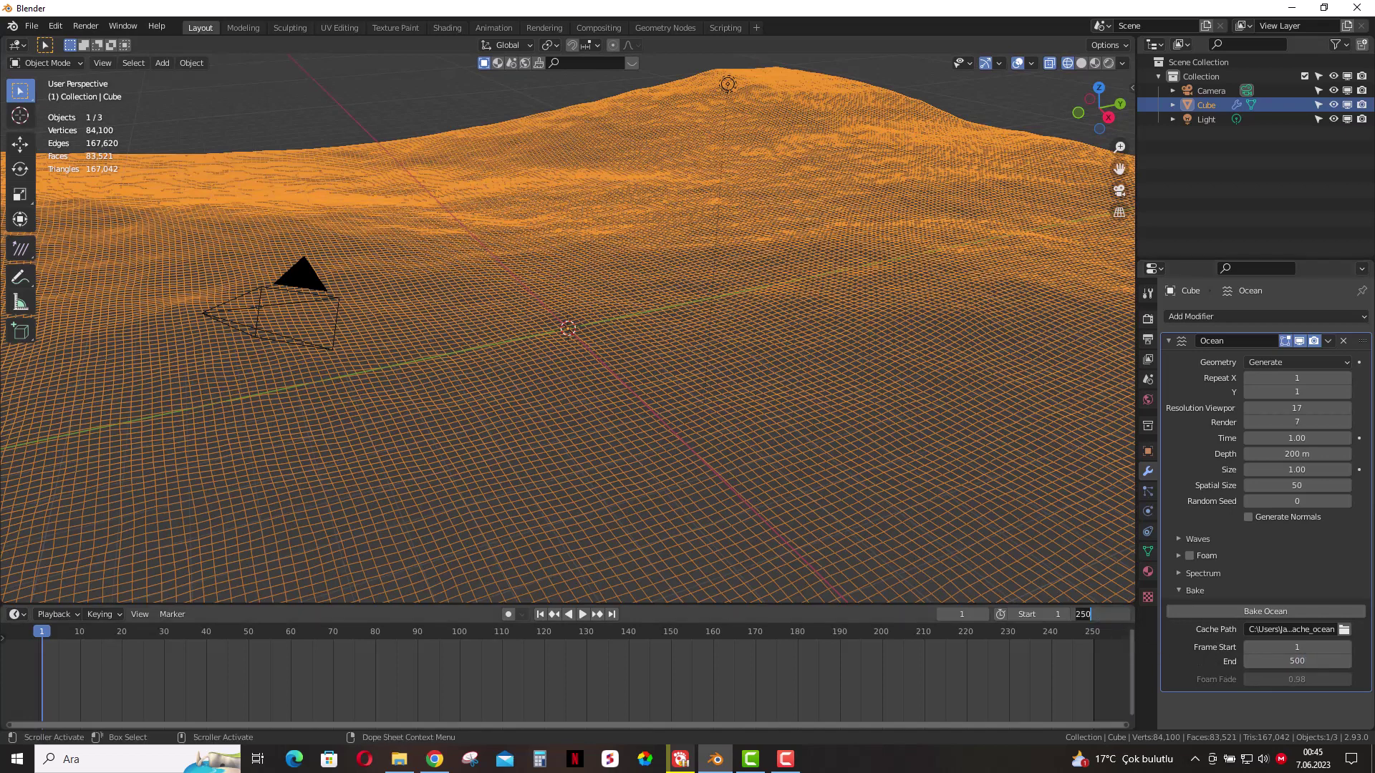
text(50)
key(Return)
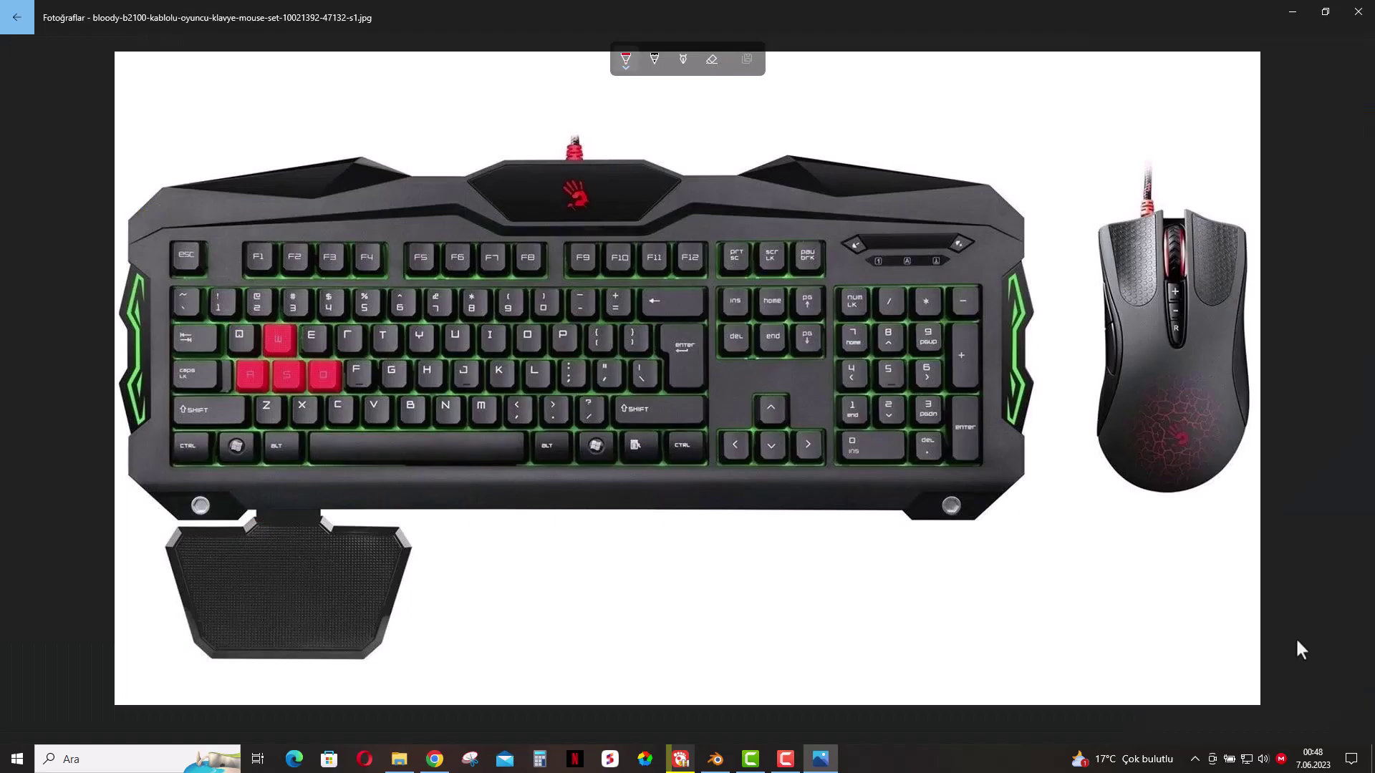
- Circle the mouse's scroll wheel in red ink in Photos, then scroll in Blender
drag(1173, 199, 1159, 211)
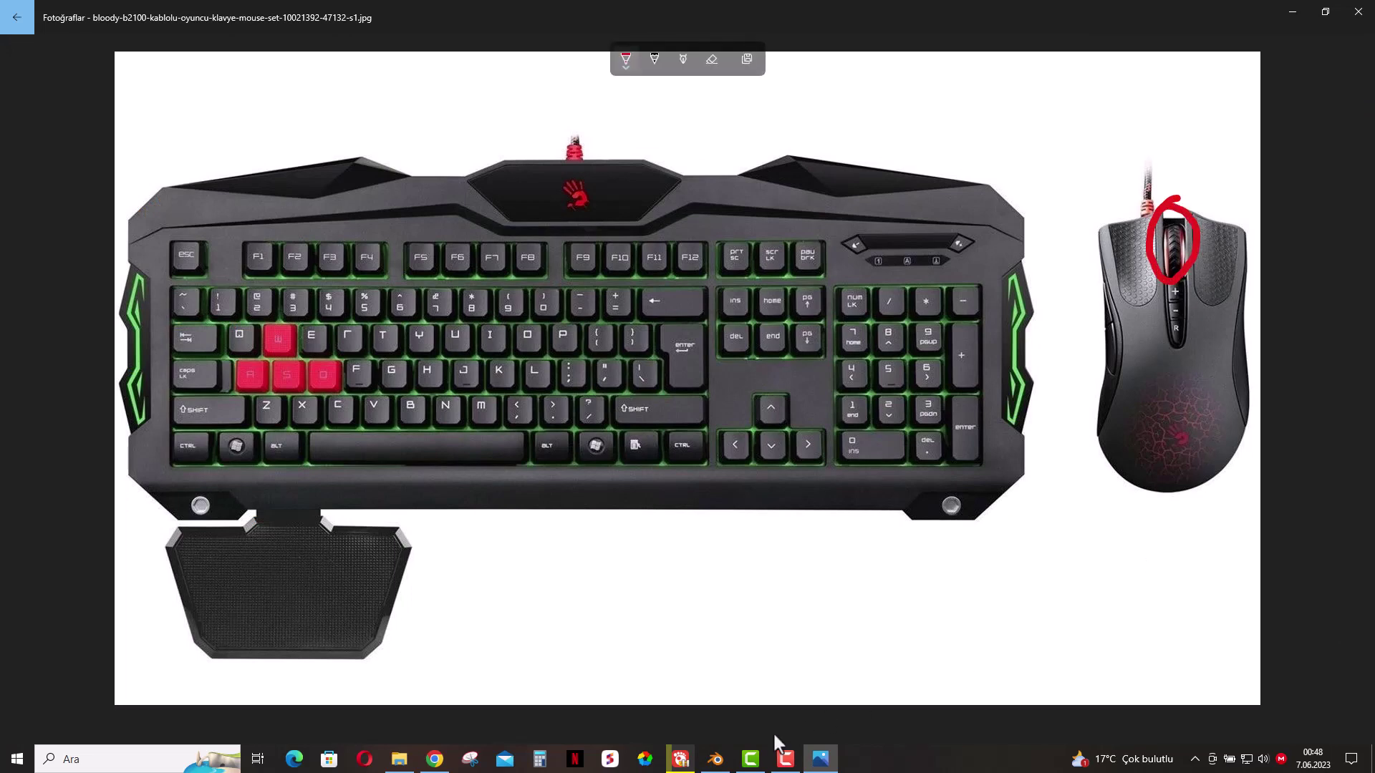
click(719, 765)
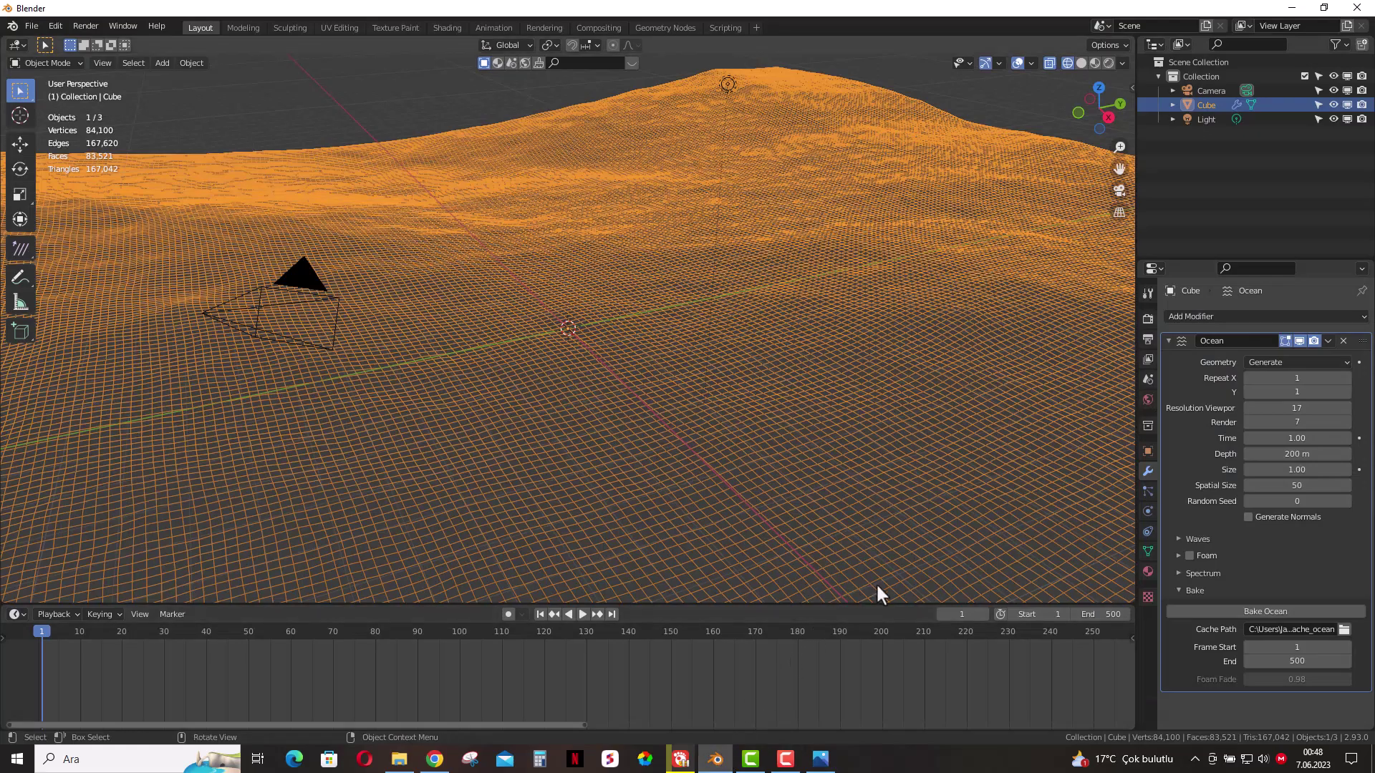
scroll(681, 686, down, 2)
scroll(644, 680, down, 2)
scroll(609, 687, down, 2)
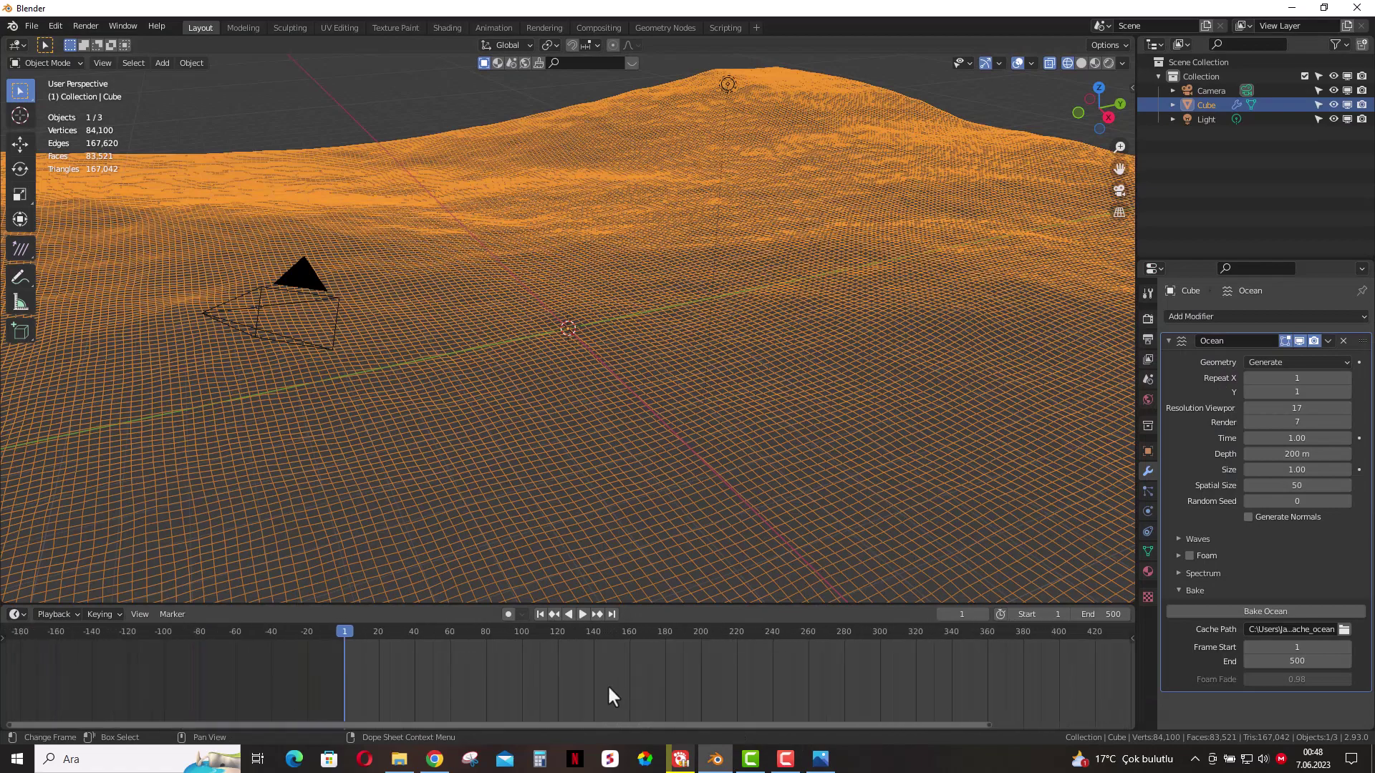
scroll(610, 688, down, 1)
scroll(613, 684, down, 1)
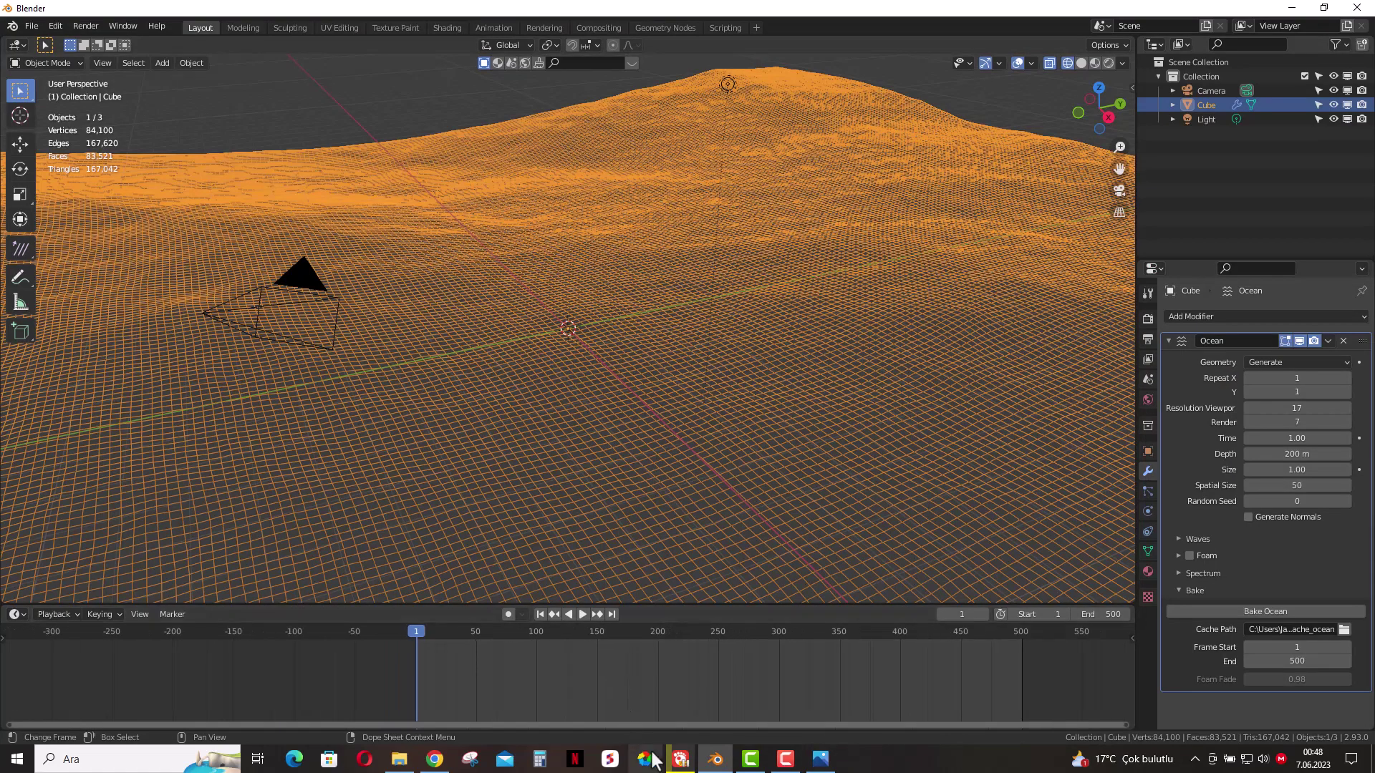
- Draw a larger red circle around the scroll wheel, then pan Blender's timeline sideways
click(856, 688)
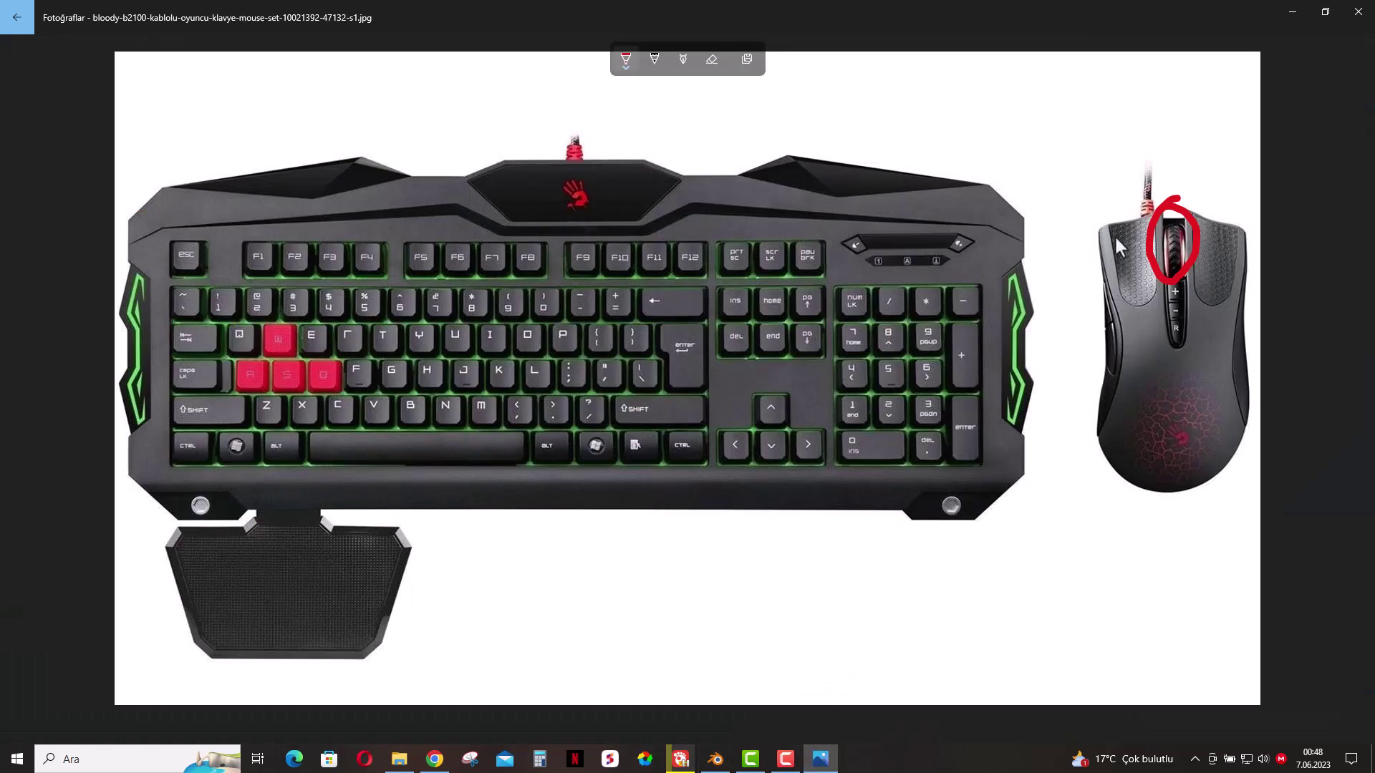
drag(1121, 243, 1141, 240)
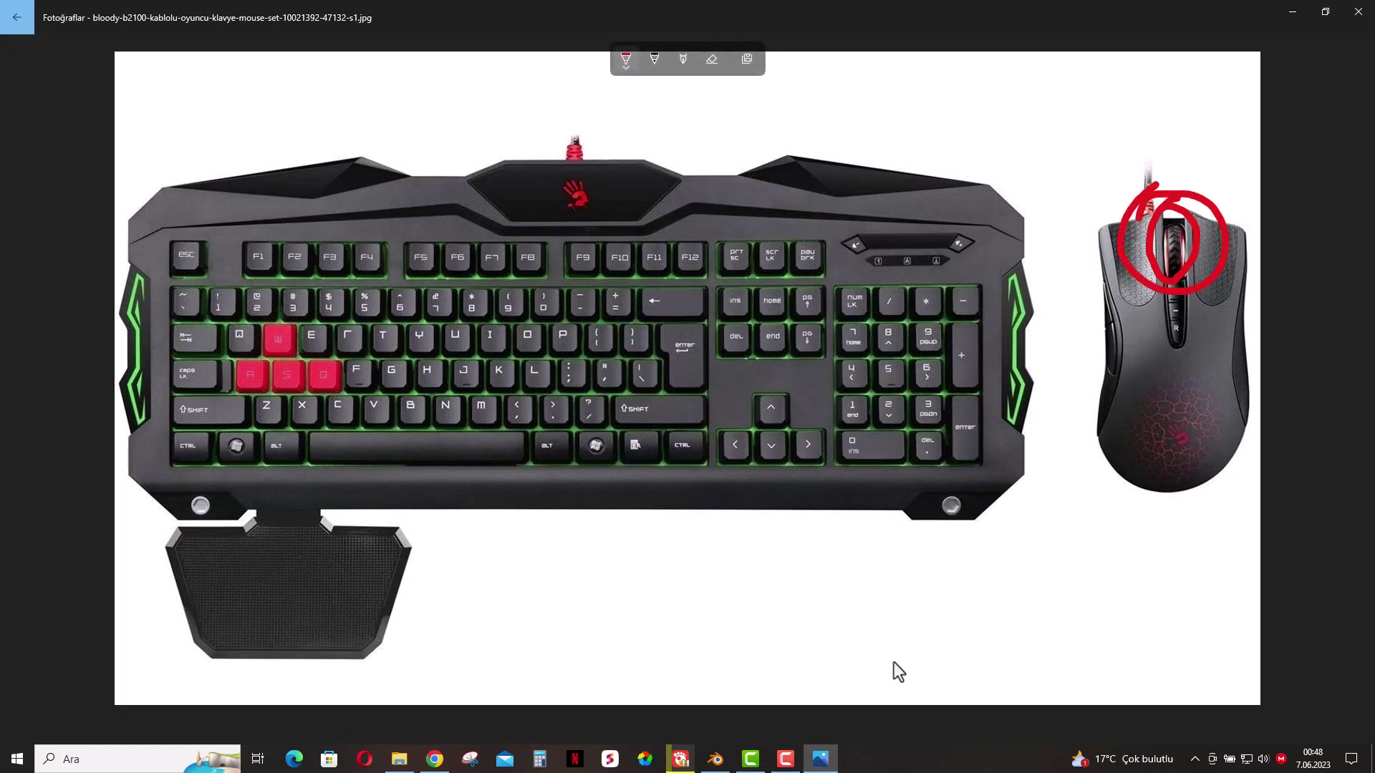
click(715, 759)
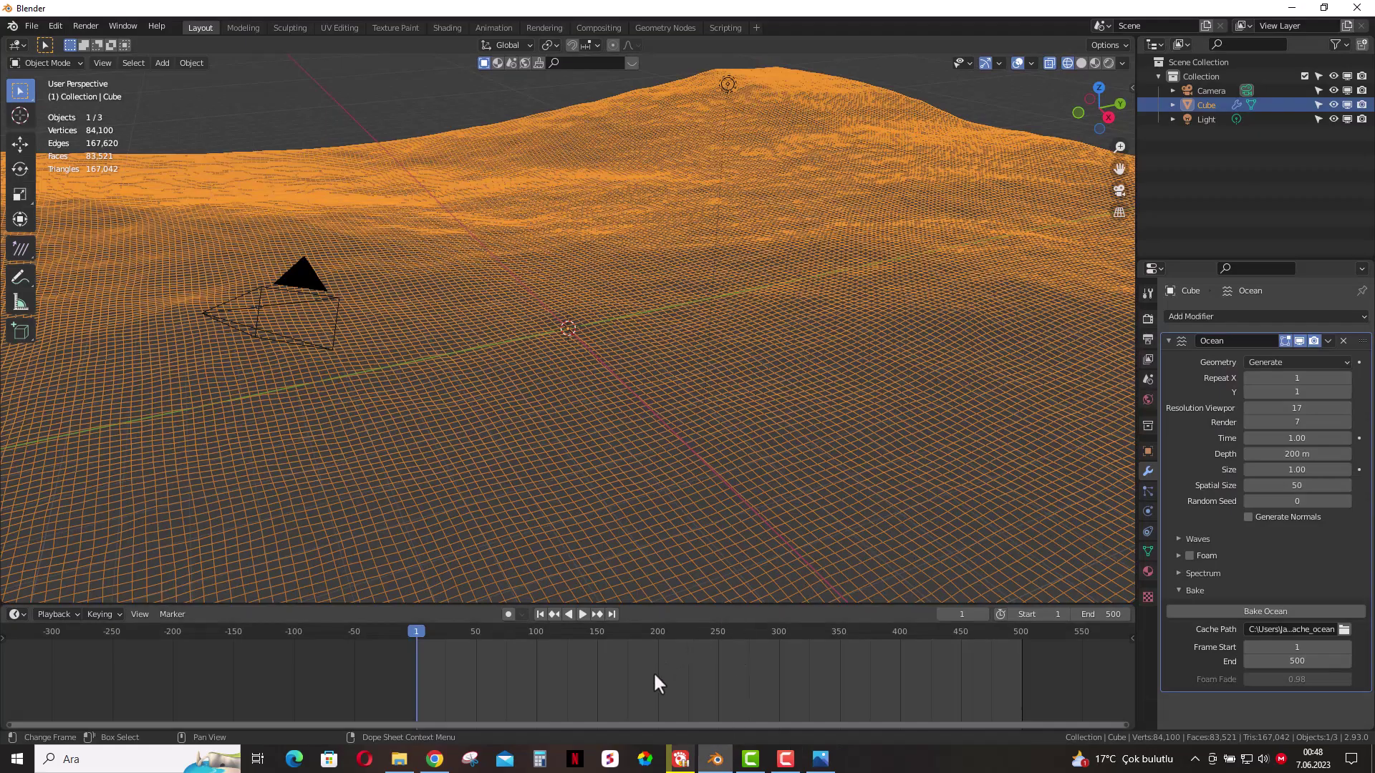
middle_drag(654, 675, 538, 679)
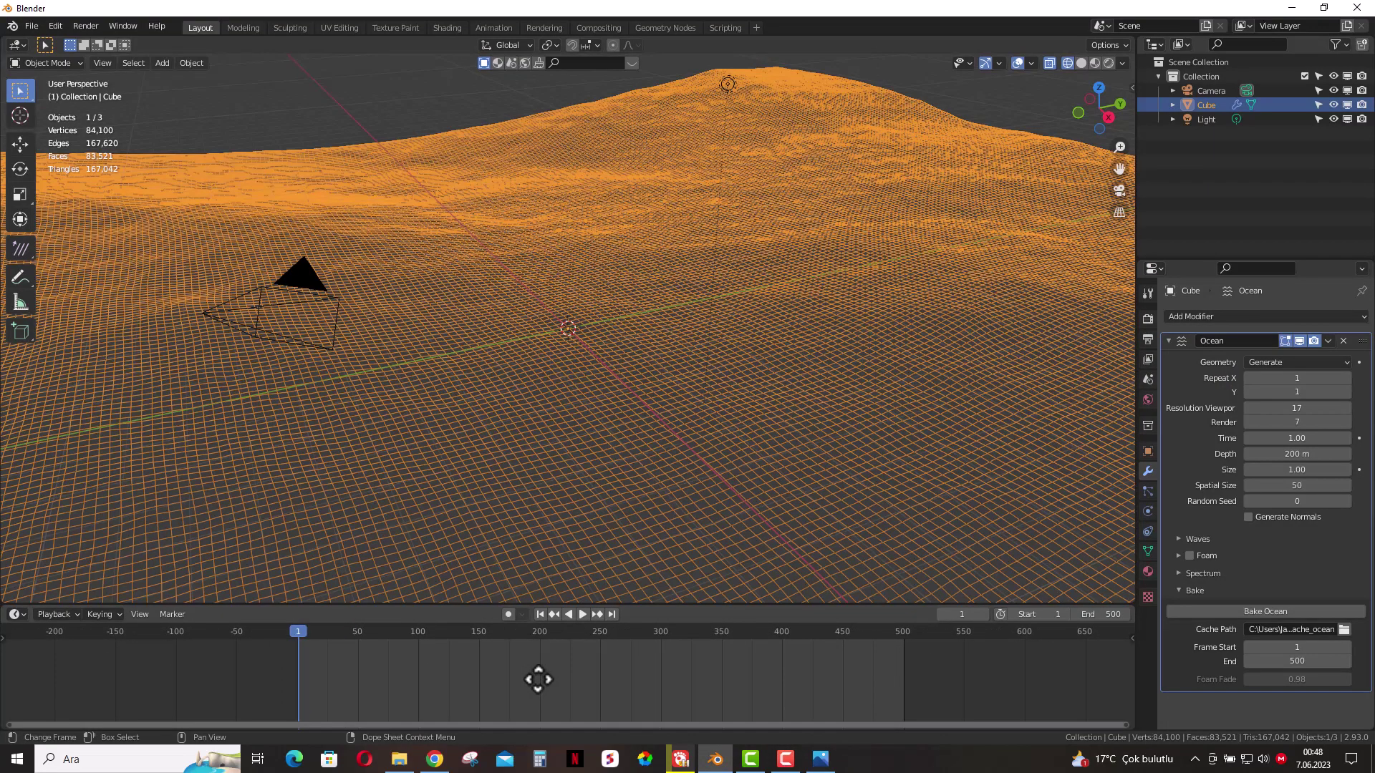
- Draw vertical and diagonal arrow strokes pointing at the scroll wheel, then return to Blender
click(820, 759)
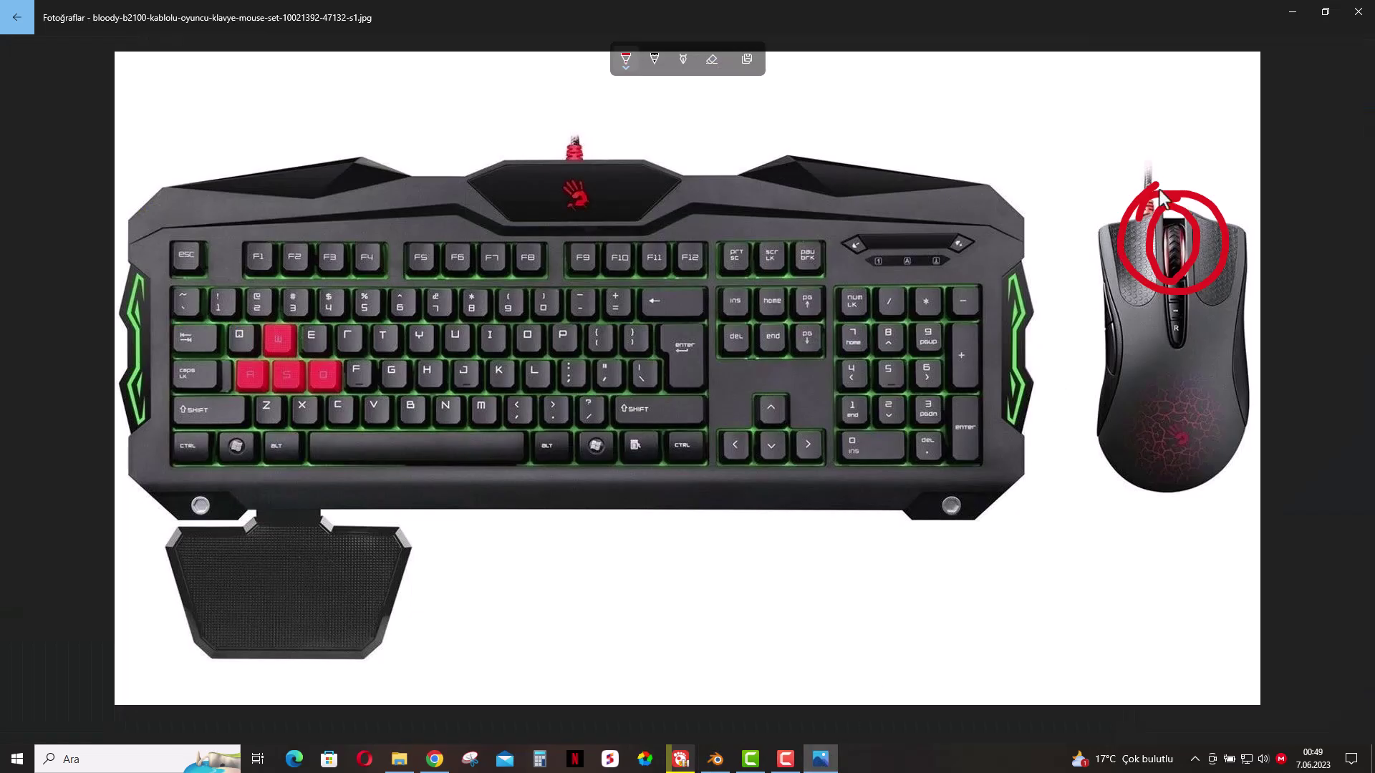
drag(1169, 117, 1169, 243)
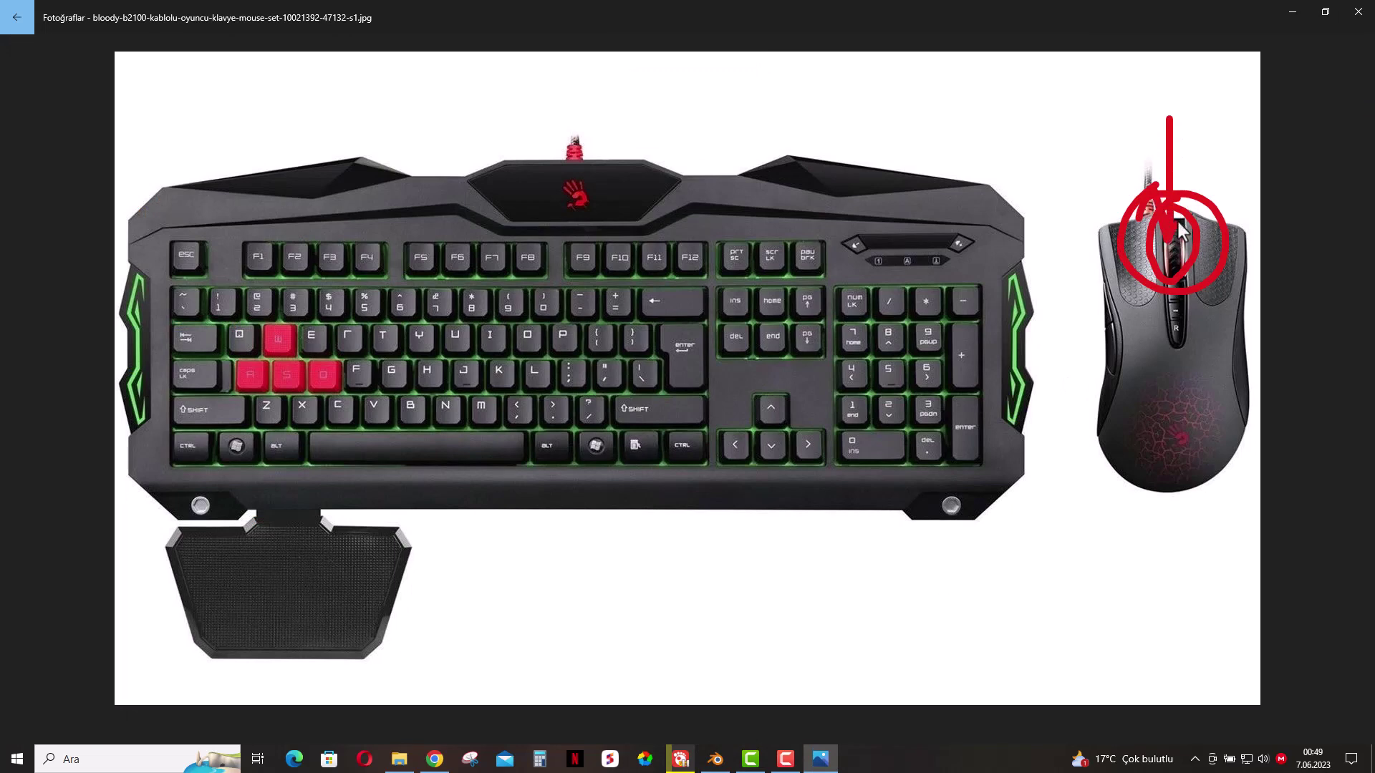
drag(1203, 185, 1171, 240)
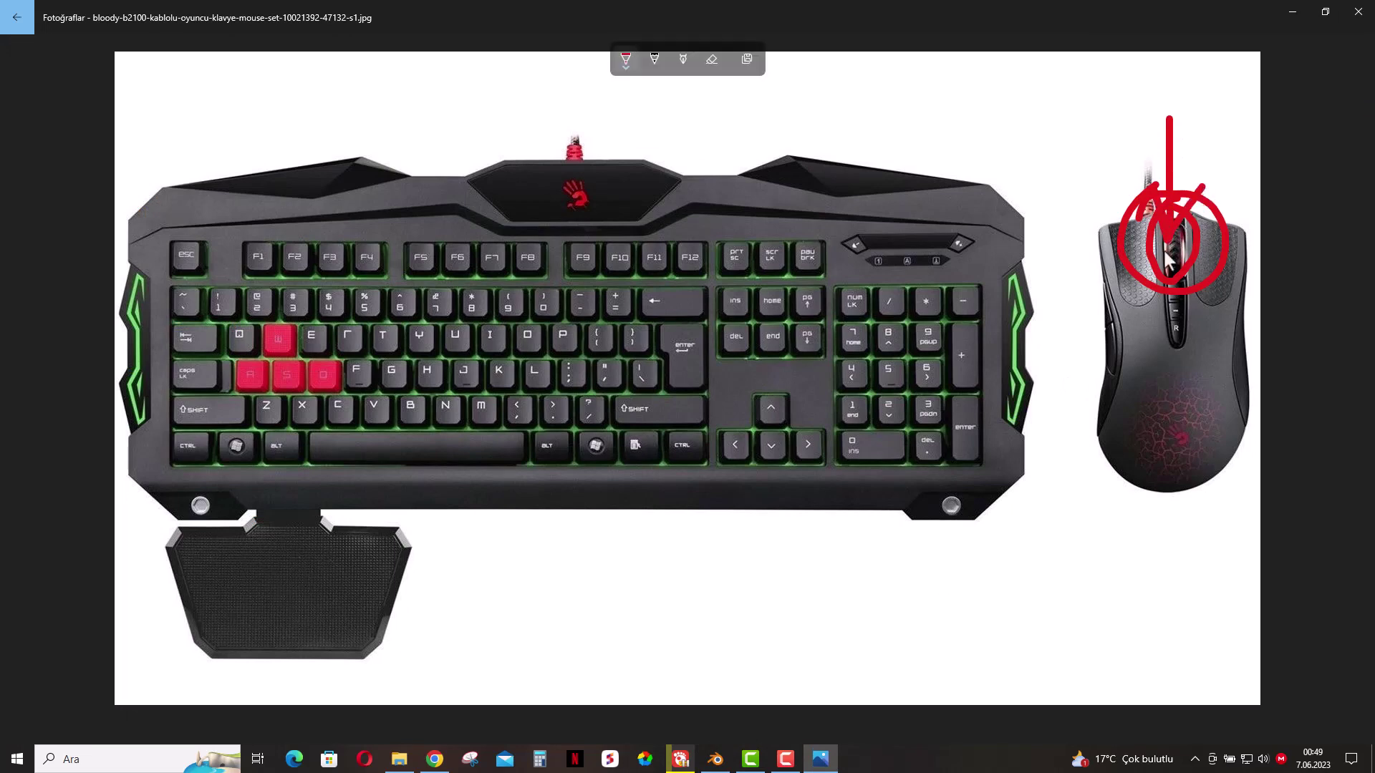
key(alt+Tab)
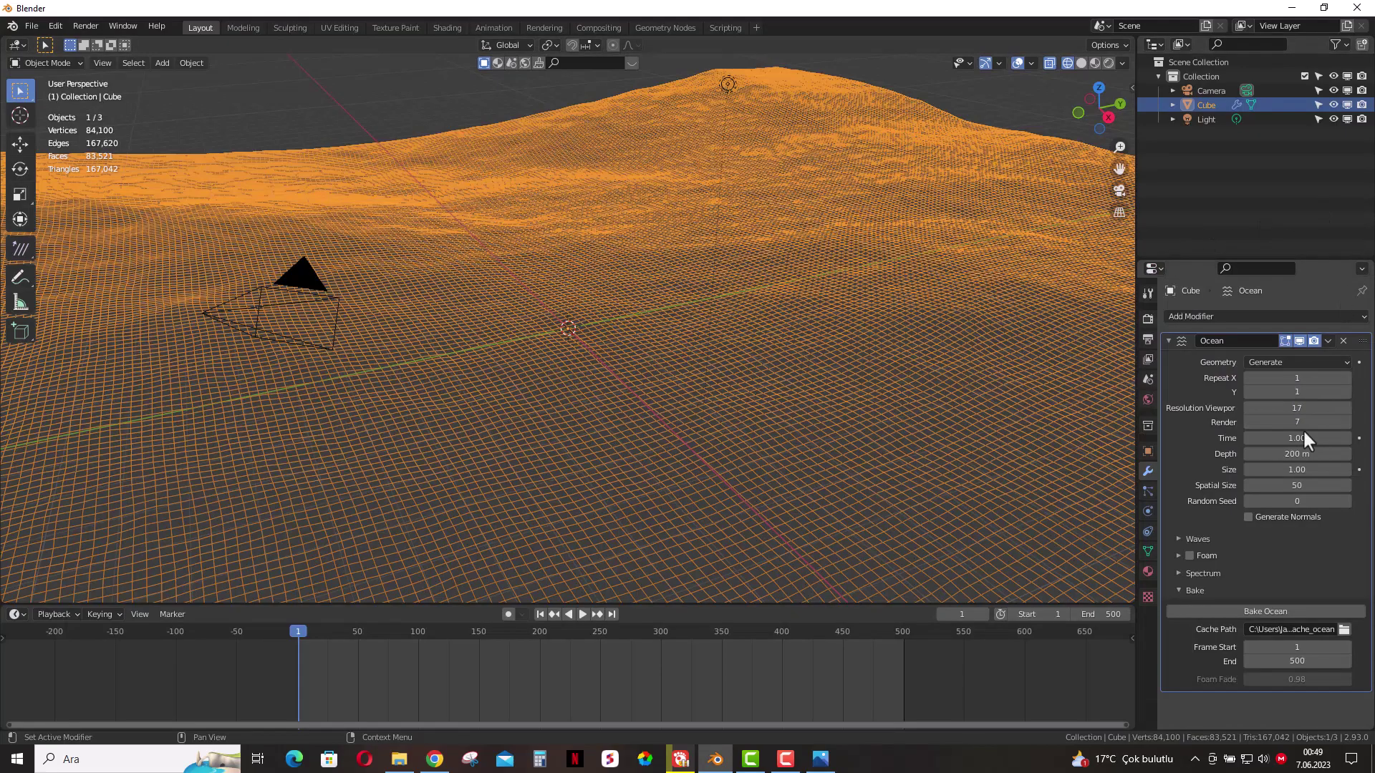
- Keyframe the ocean's Time value at frame 1
click(1297, 437)
key(Return)
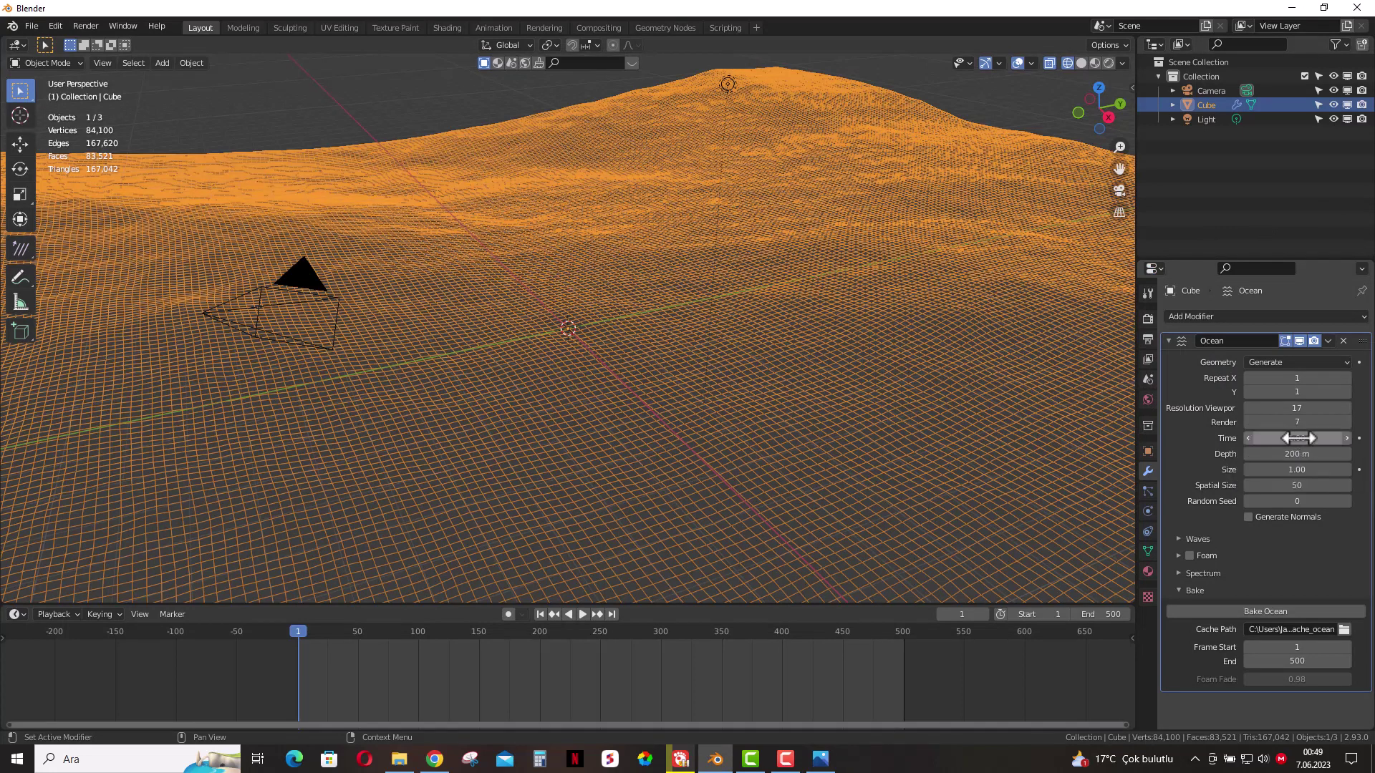
right_click(1281, 439)
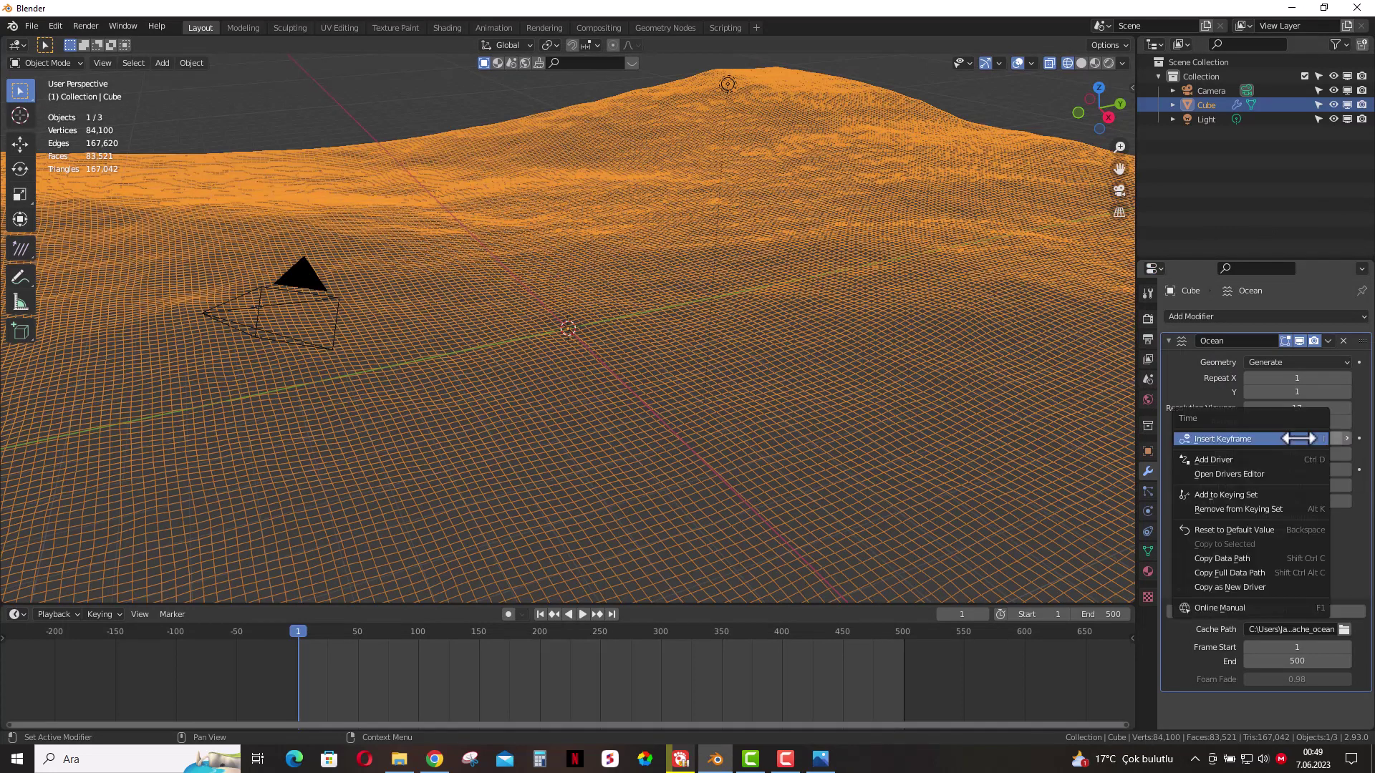
click(1250, 439)
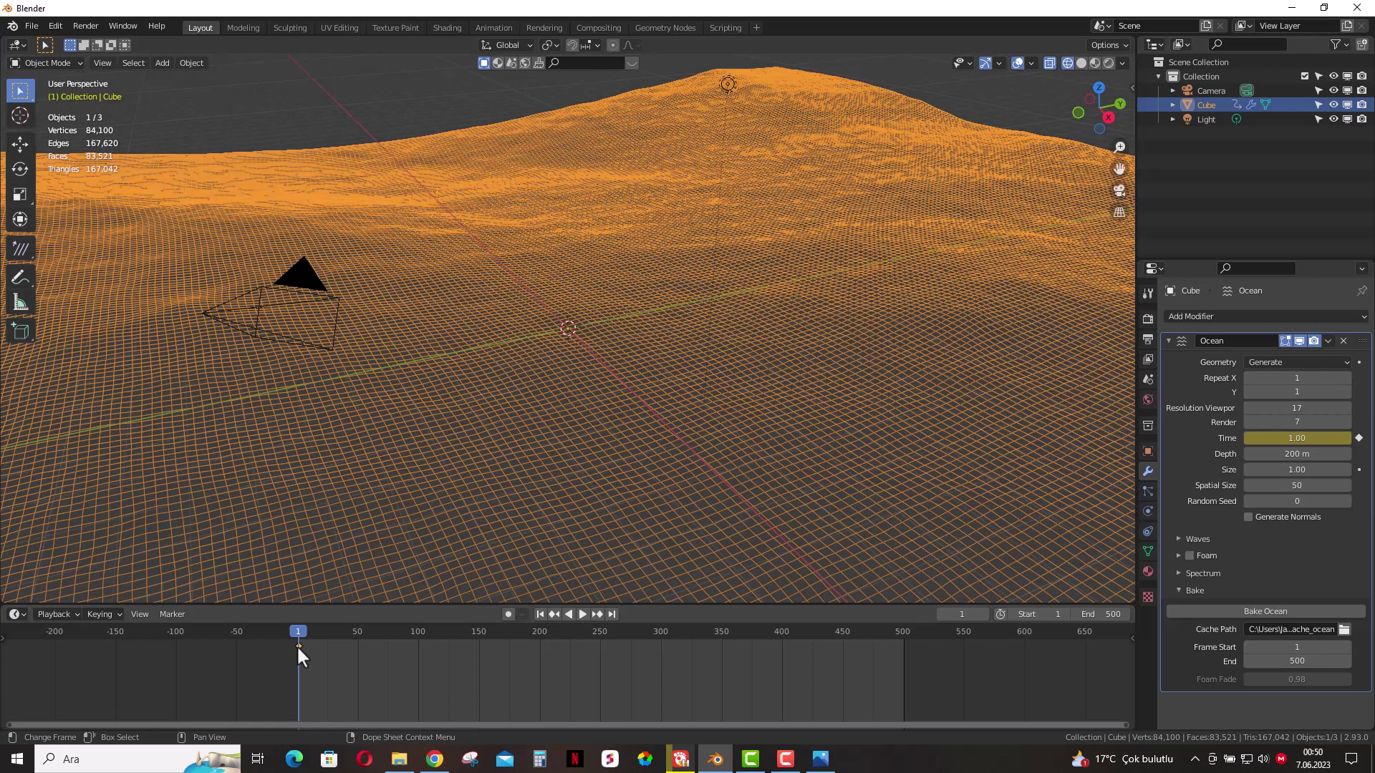
- At frame 500, set the ocean's Time to 15 and keyframe it
click(612, 615)
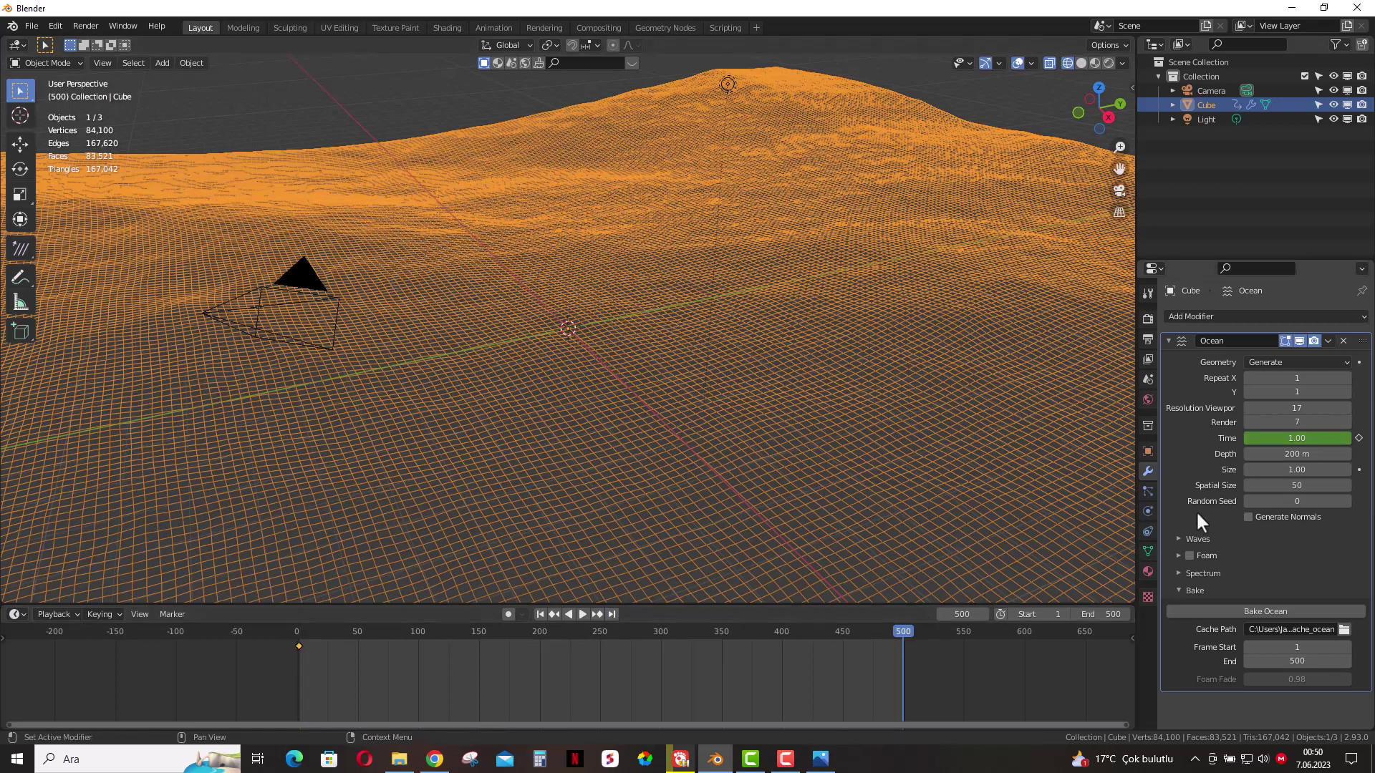
click(1297, 438)
text(15)
key(Return)
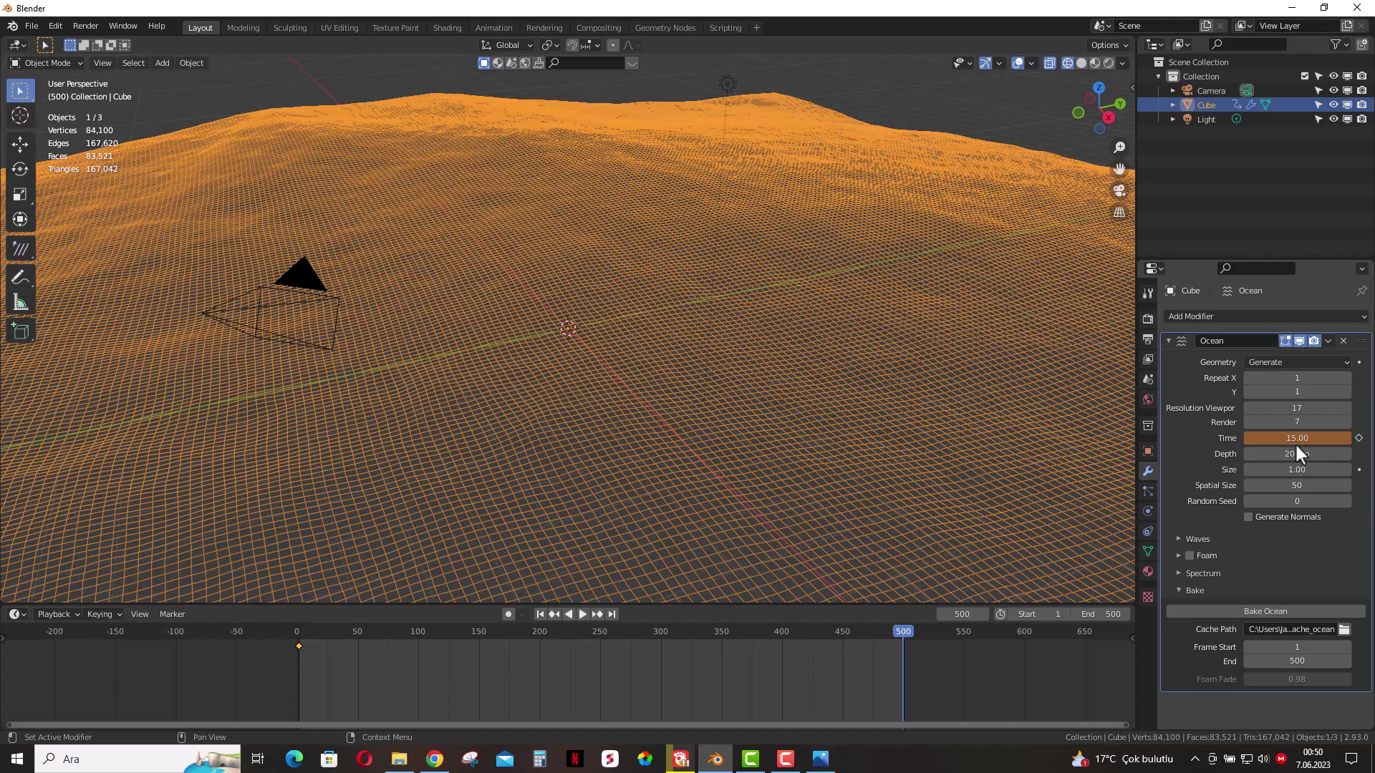
right_click(1295, 442)
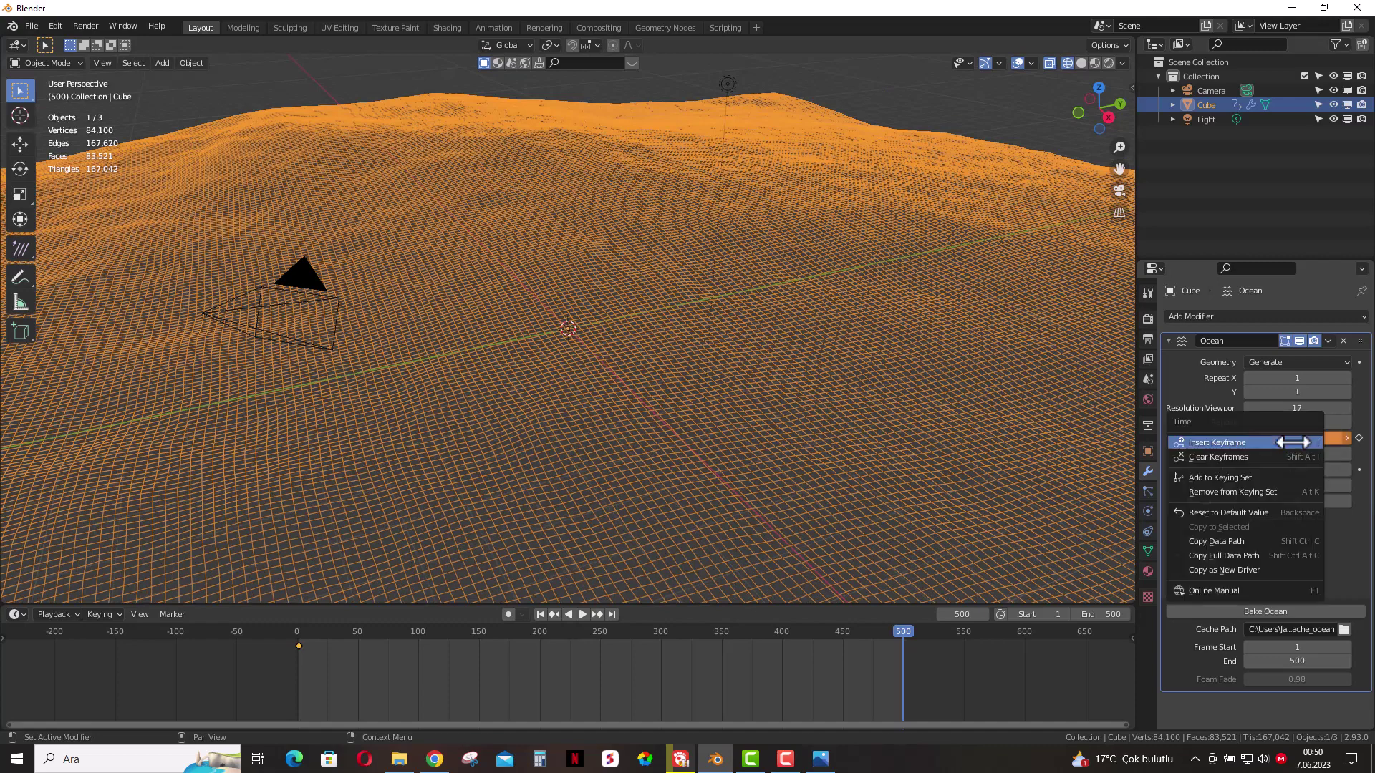
click(1225, 440)
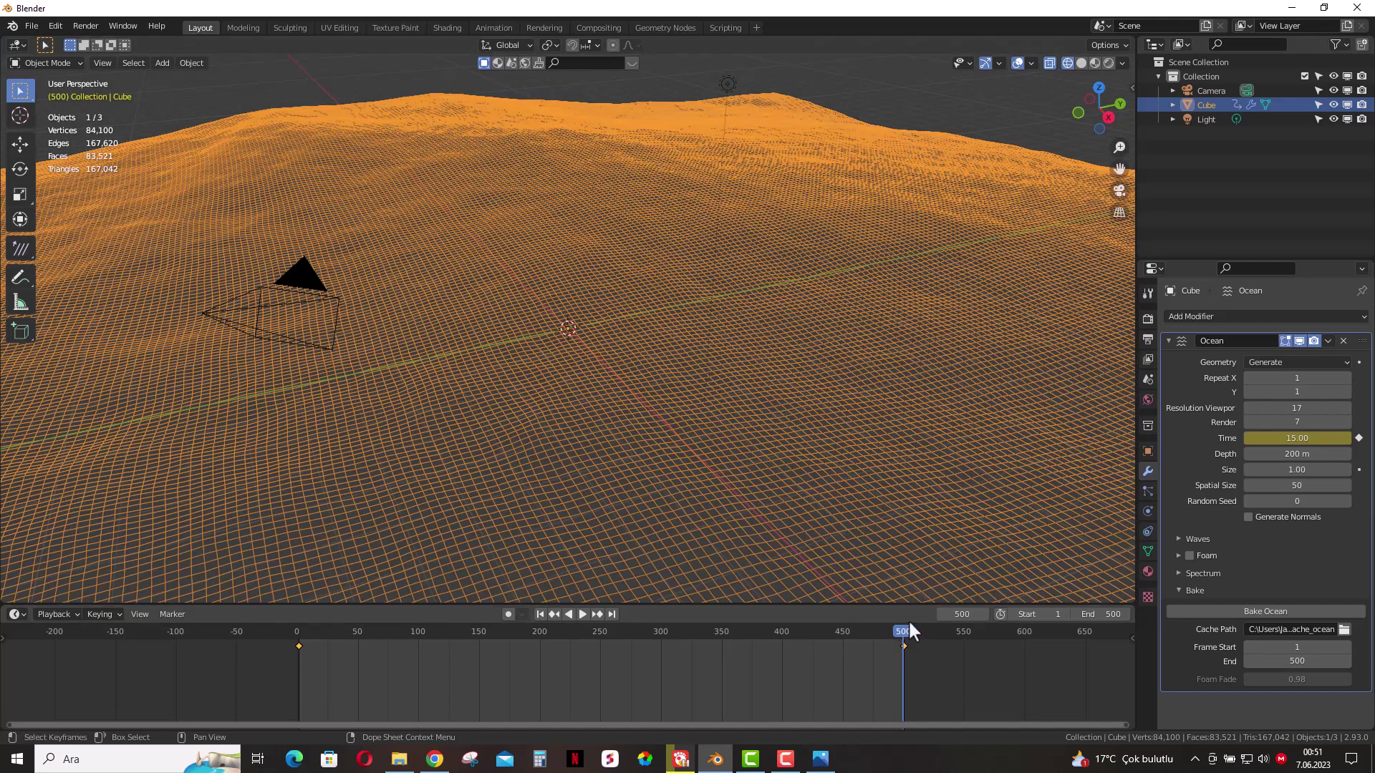
- Set the ocean's Spatial Size to 30
click(1296, 486)
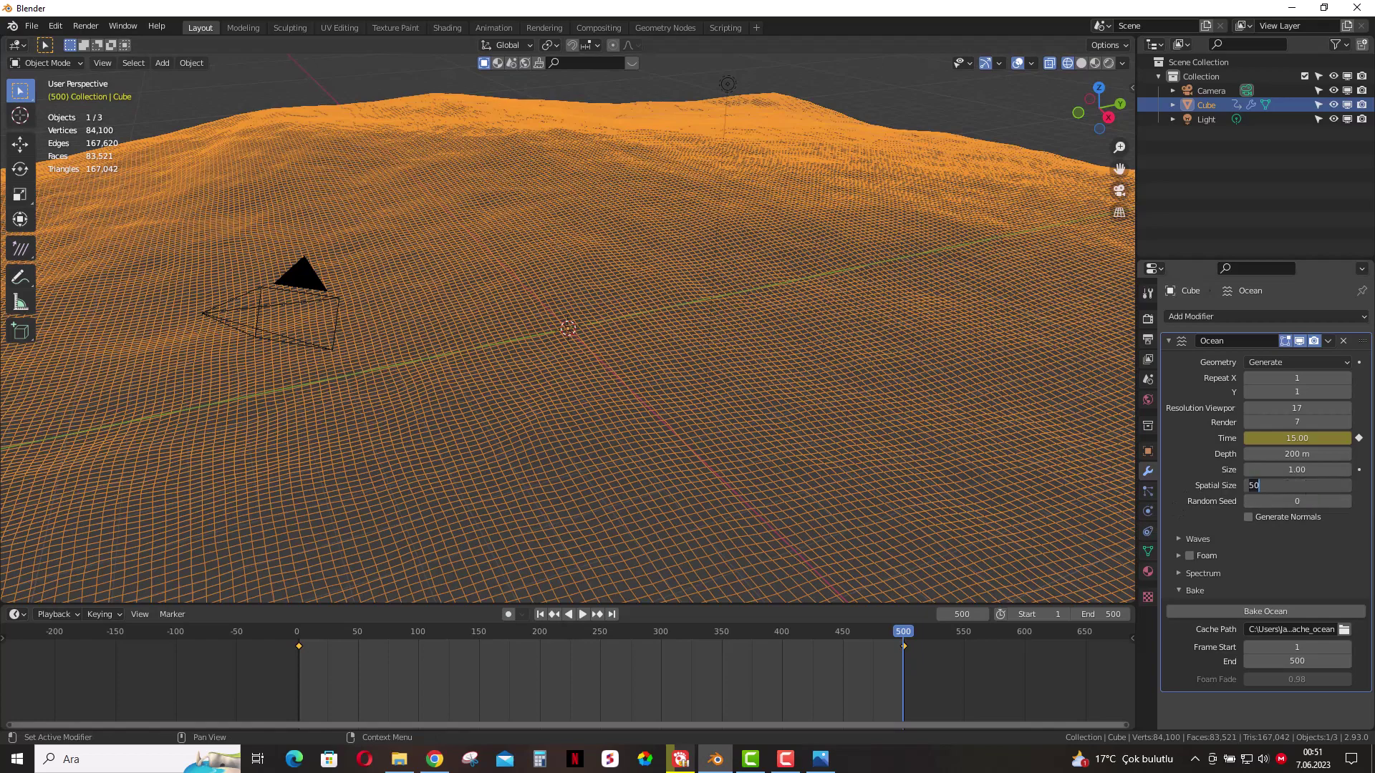
text(30)
key(Return)
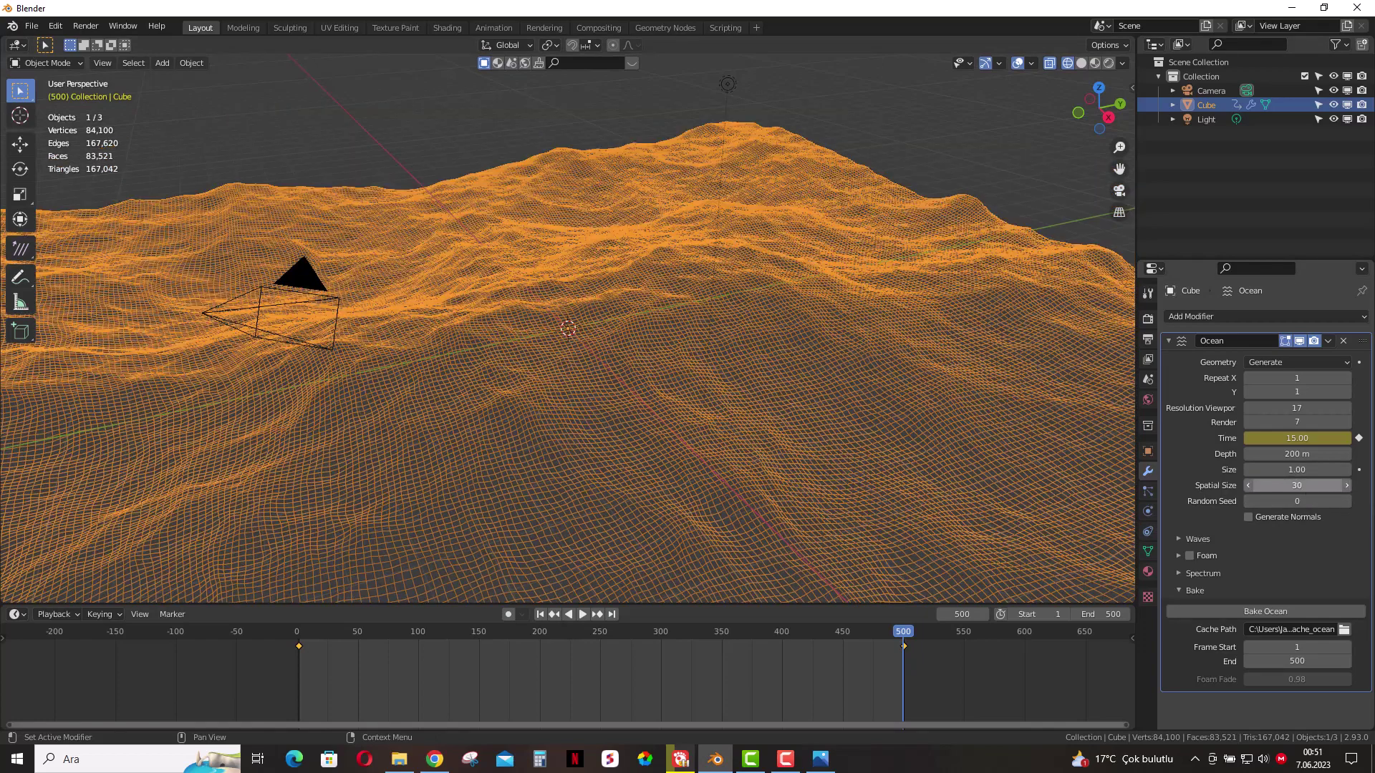
scroll(642, 335, down, 3)
scroll(642, 344, down, 2)
scroll(642, 349, up, 2)
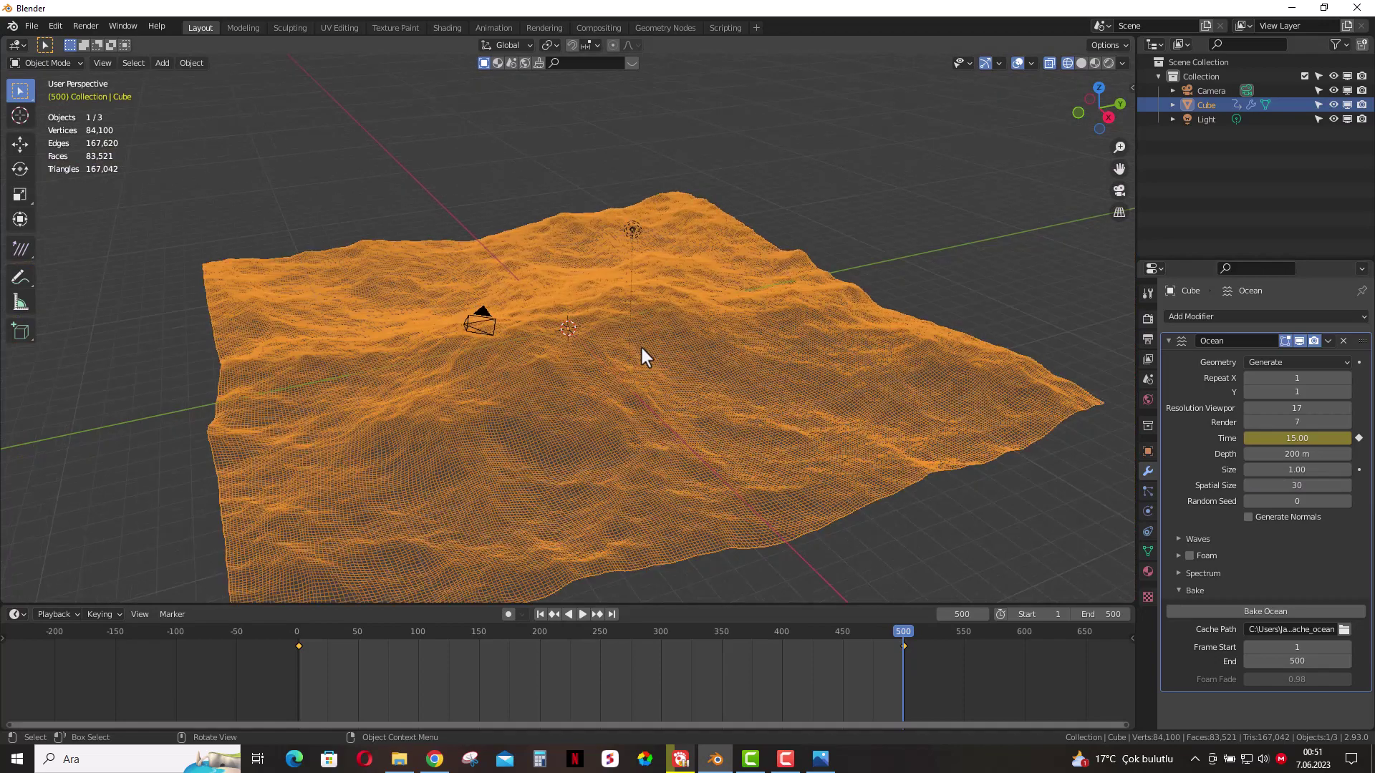
- Play the wave animation, orbit to watch from the side, then rewind to frame 1 and stop
click(582, 616)
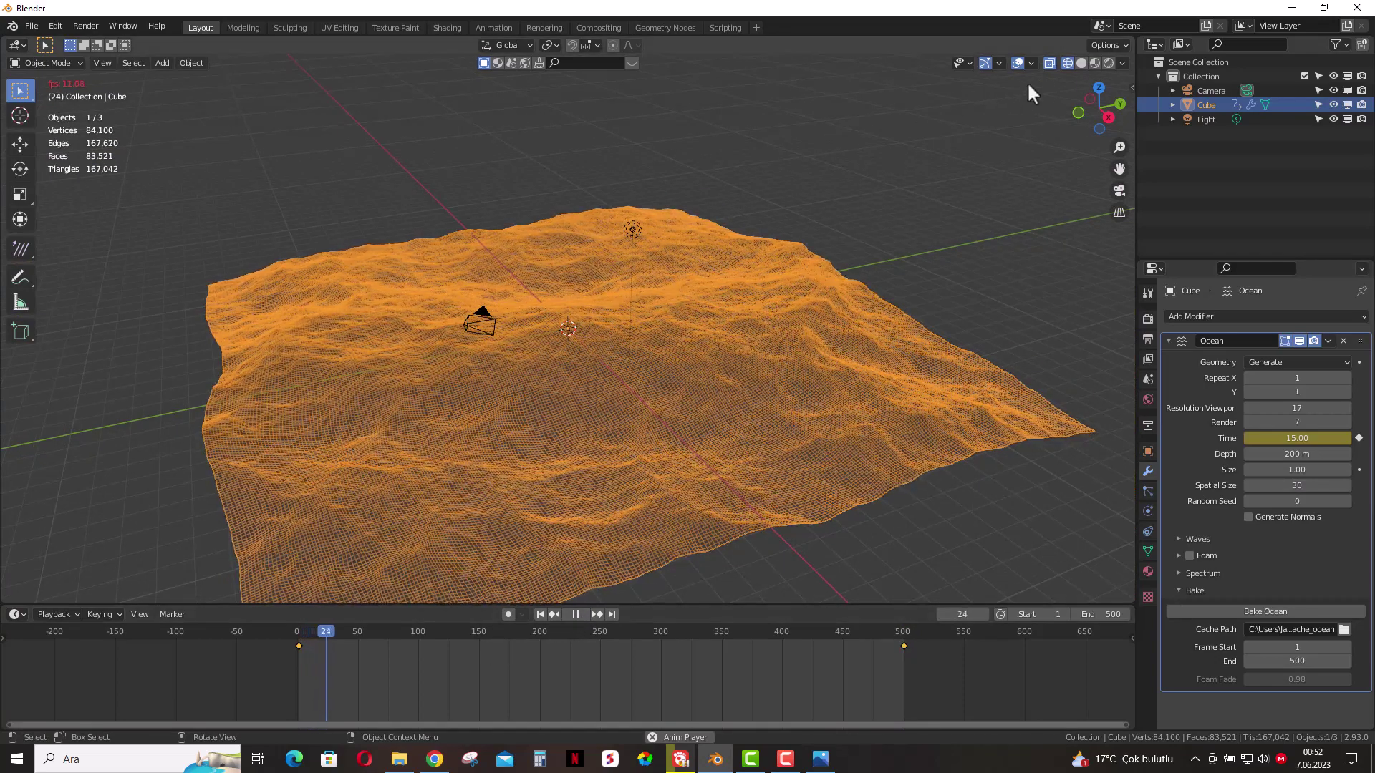
mouse_move(1097, 106)
mouse_down()
mouse_move(1100, 79)
mouse_move(1100, 138)
mouse_up()
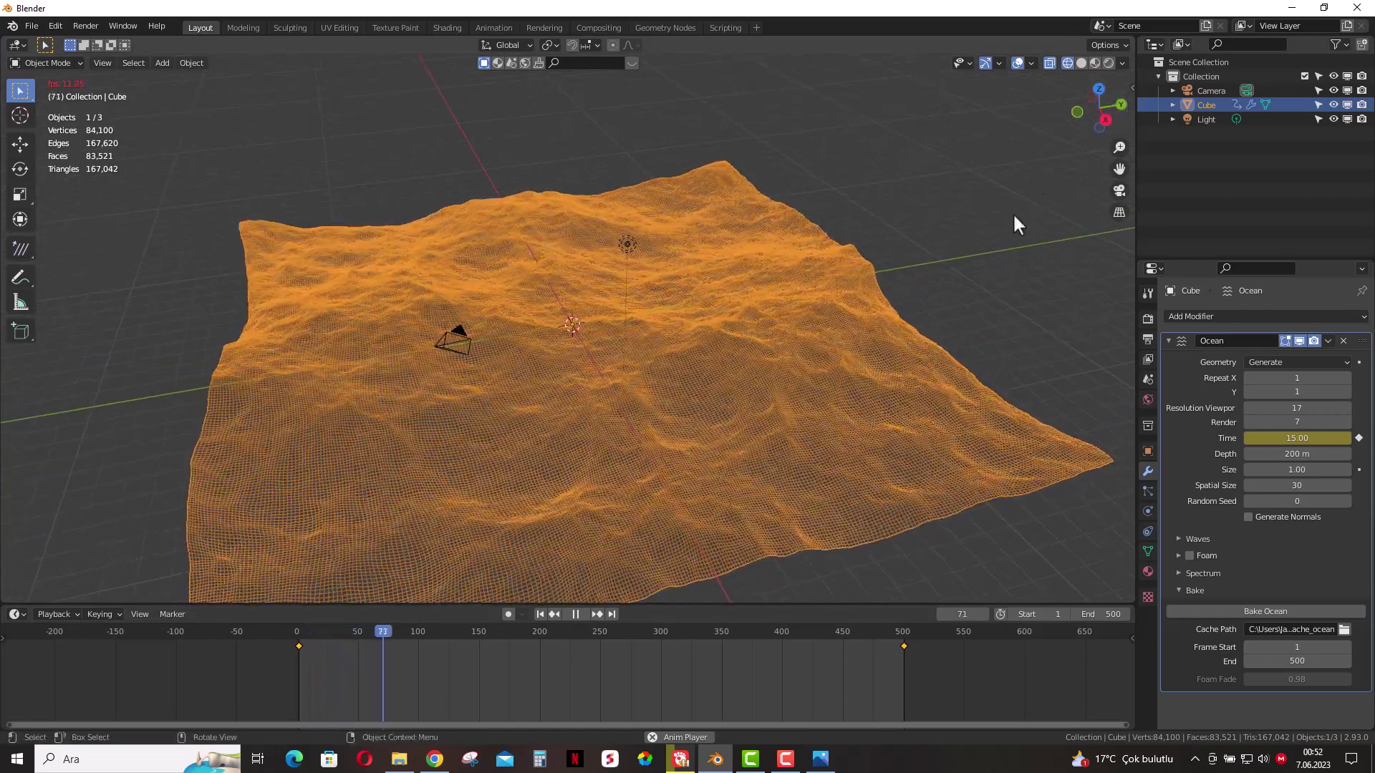
click(540, 614)
click(577, 614)
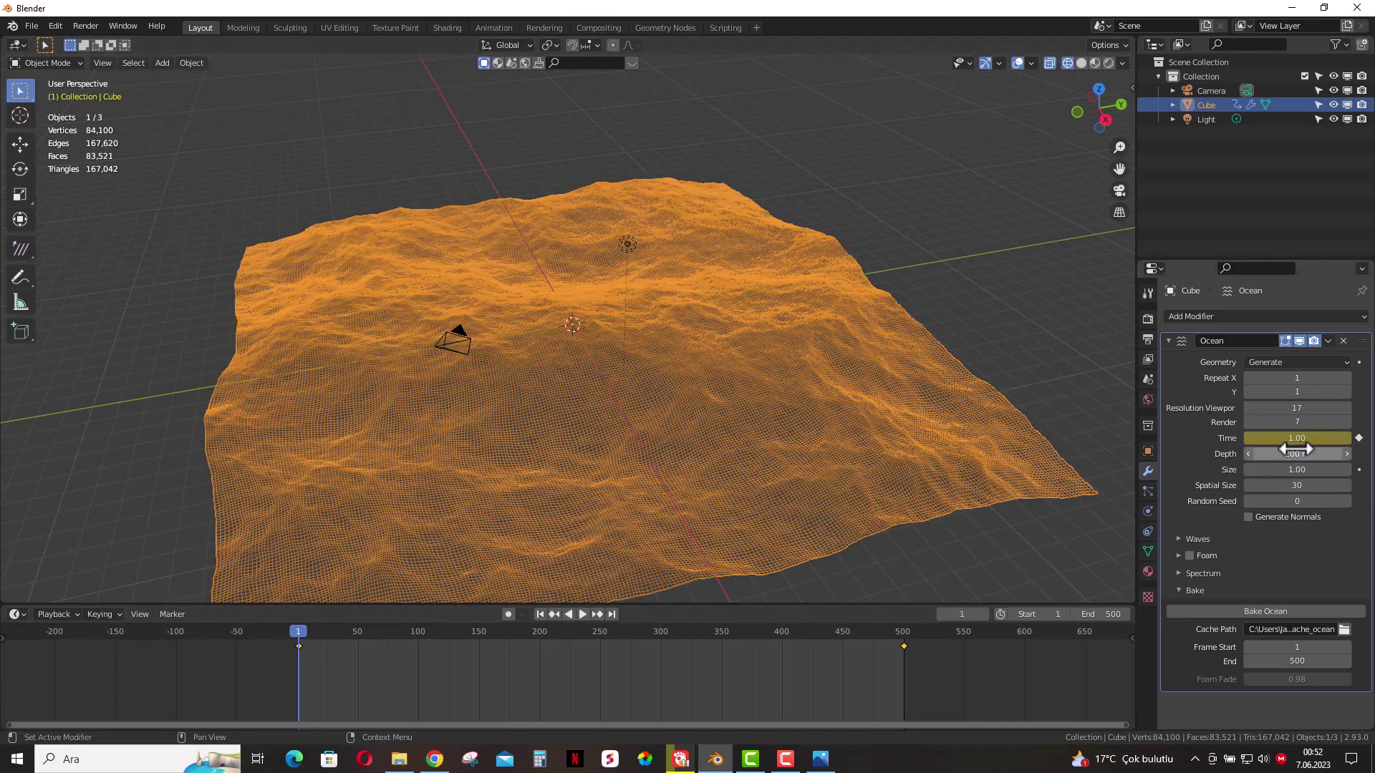
click(1300, 486)
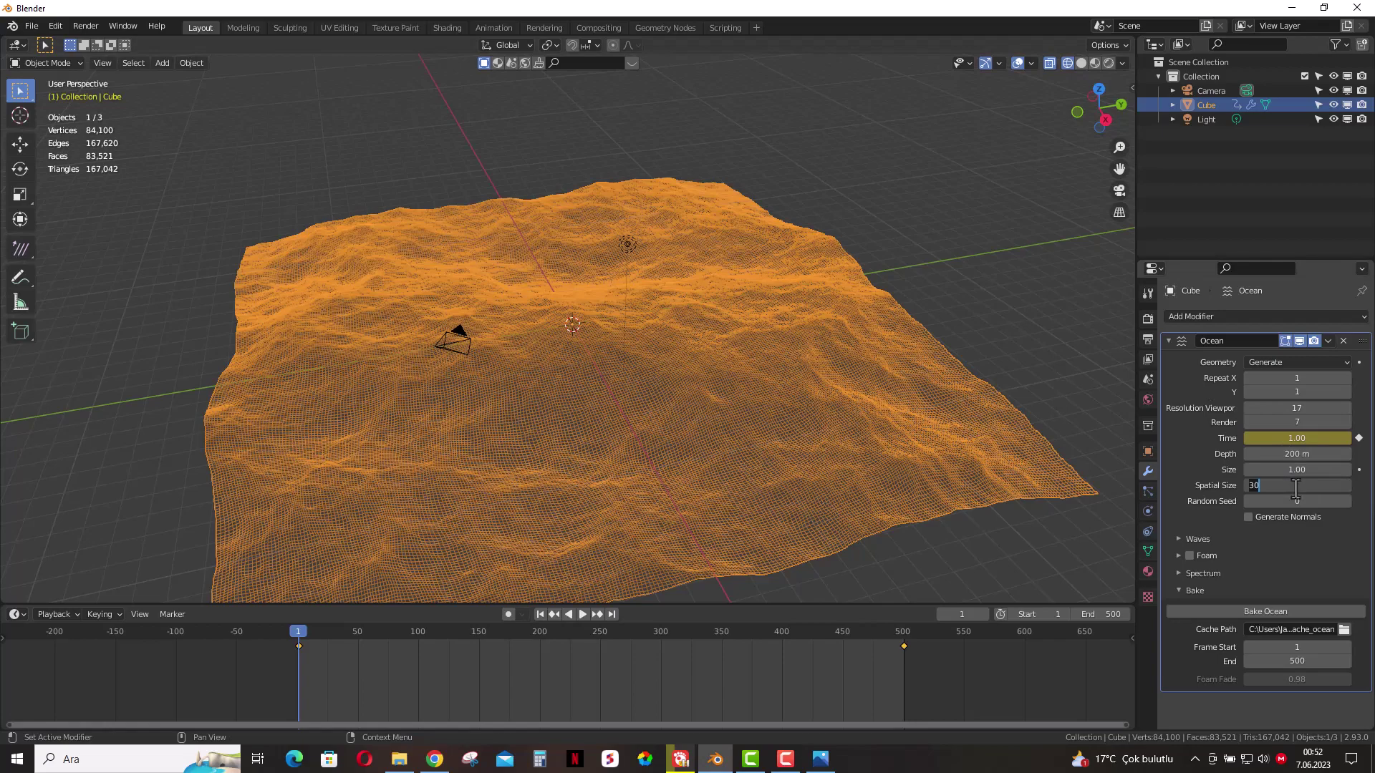
text(70)
key(Return)
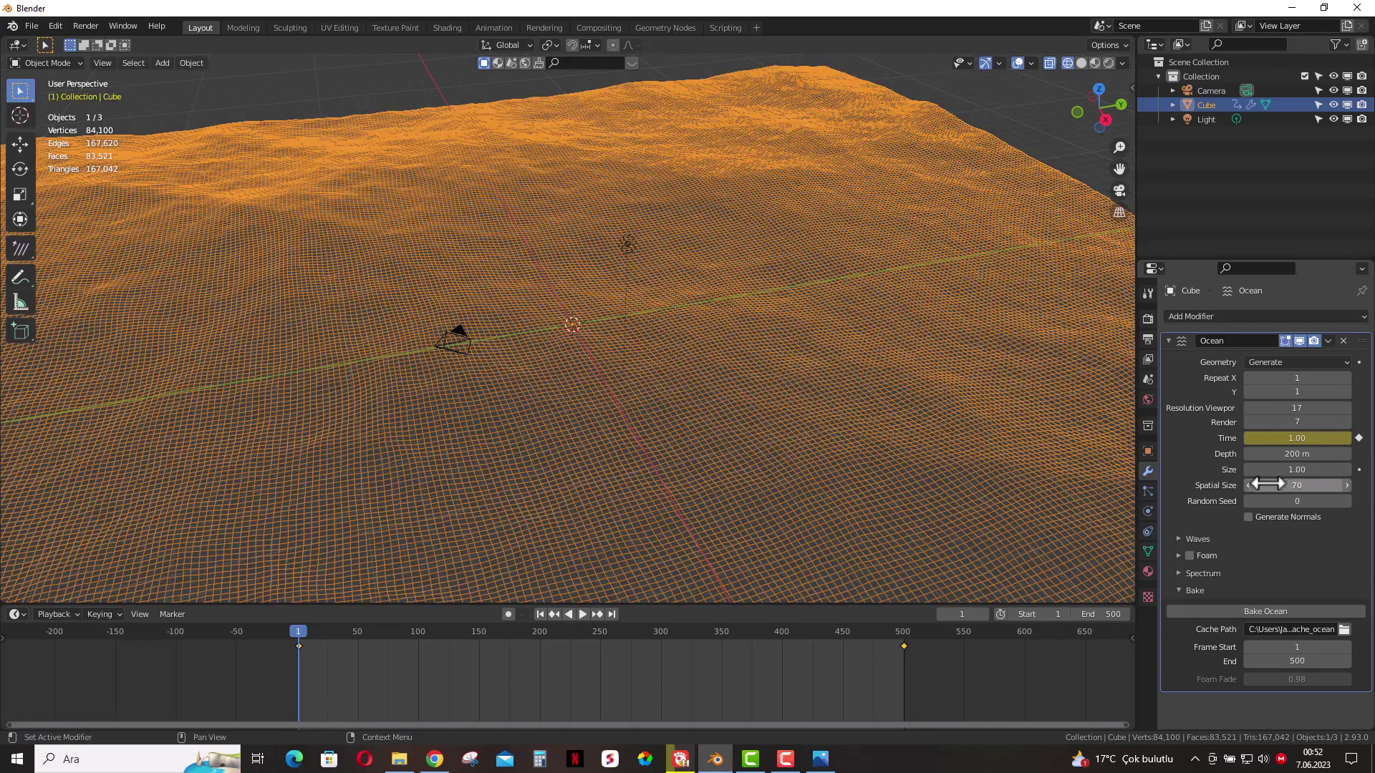
scroll(728, 391, down, 8)
scroll(728, 394, up, 4)
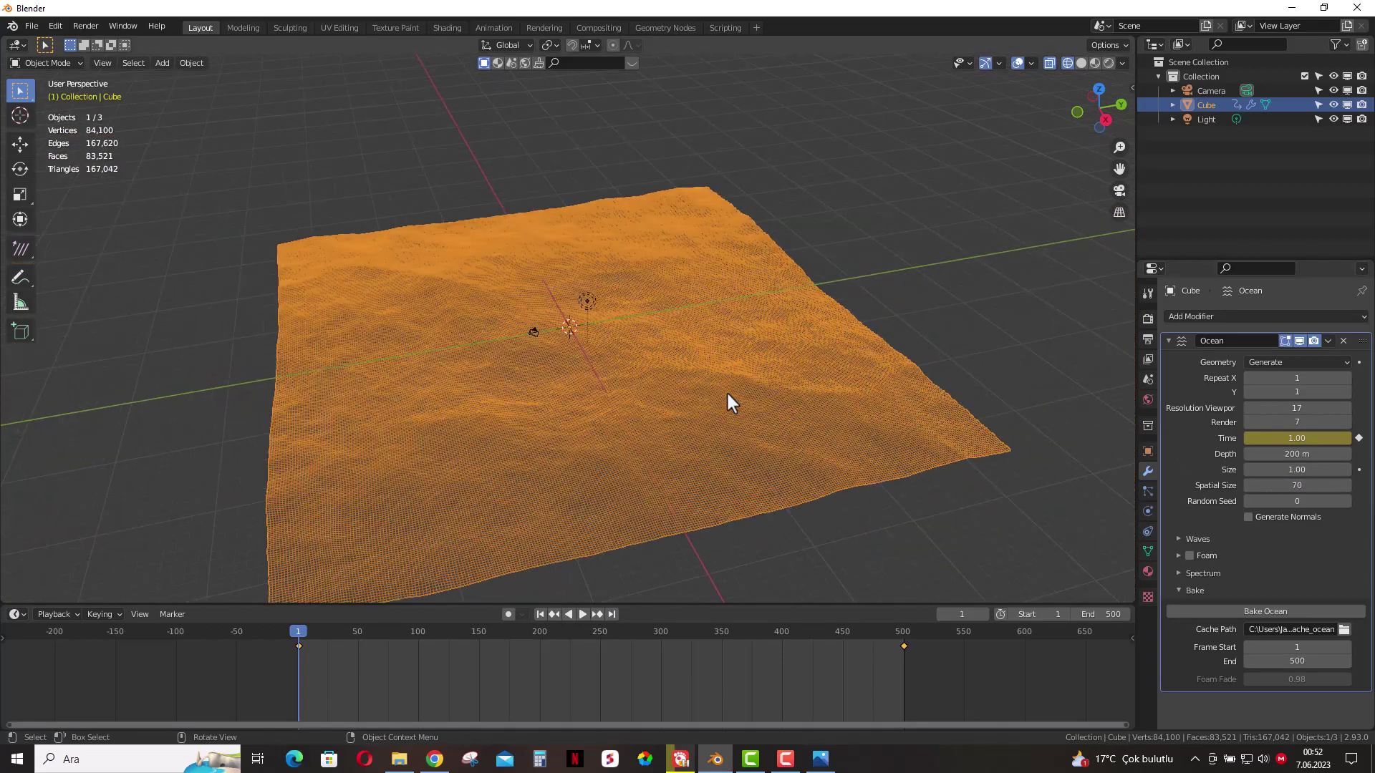
scroll(728, 394, up, 3)
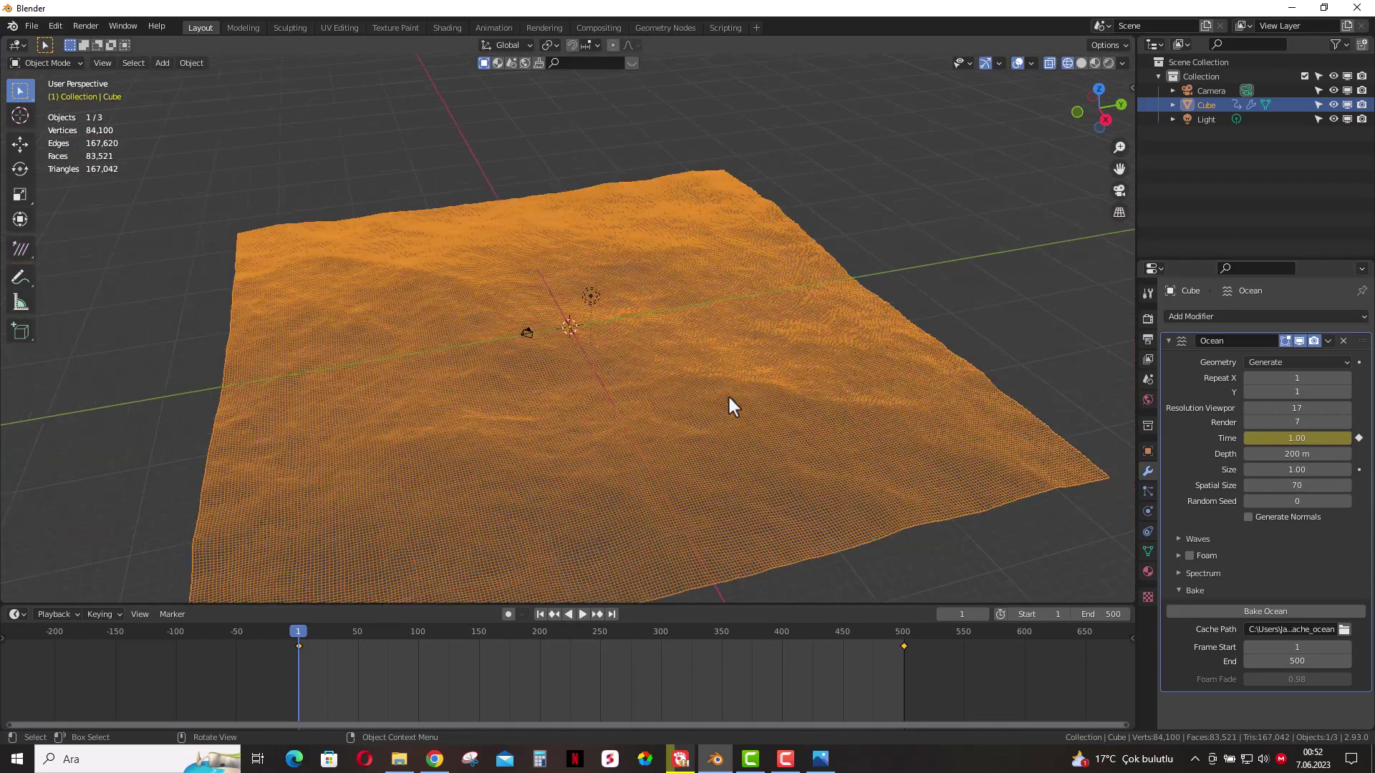
click(581, 614)
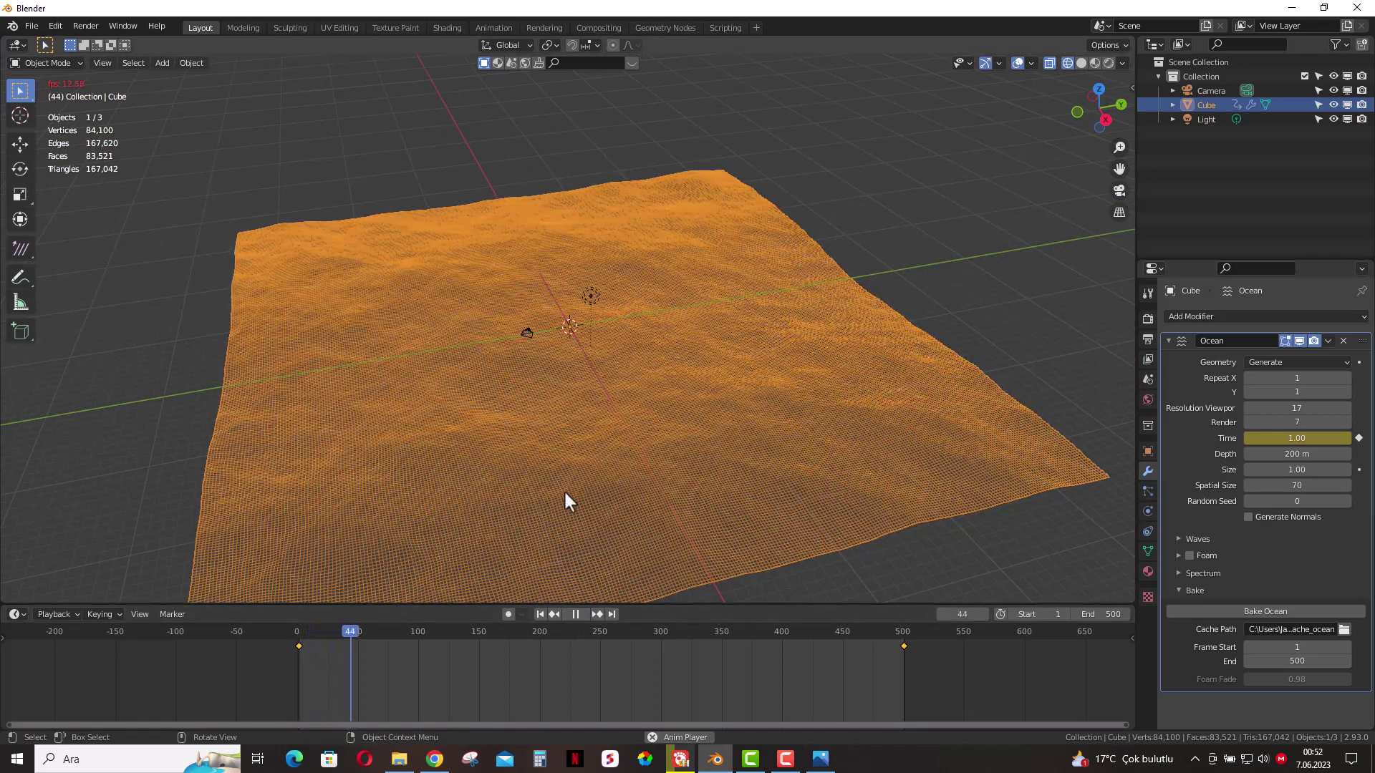
click(575, 614)
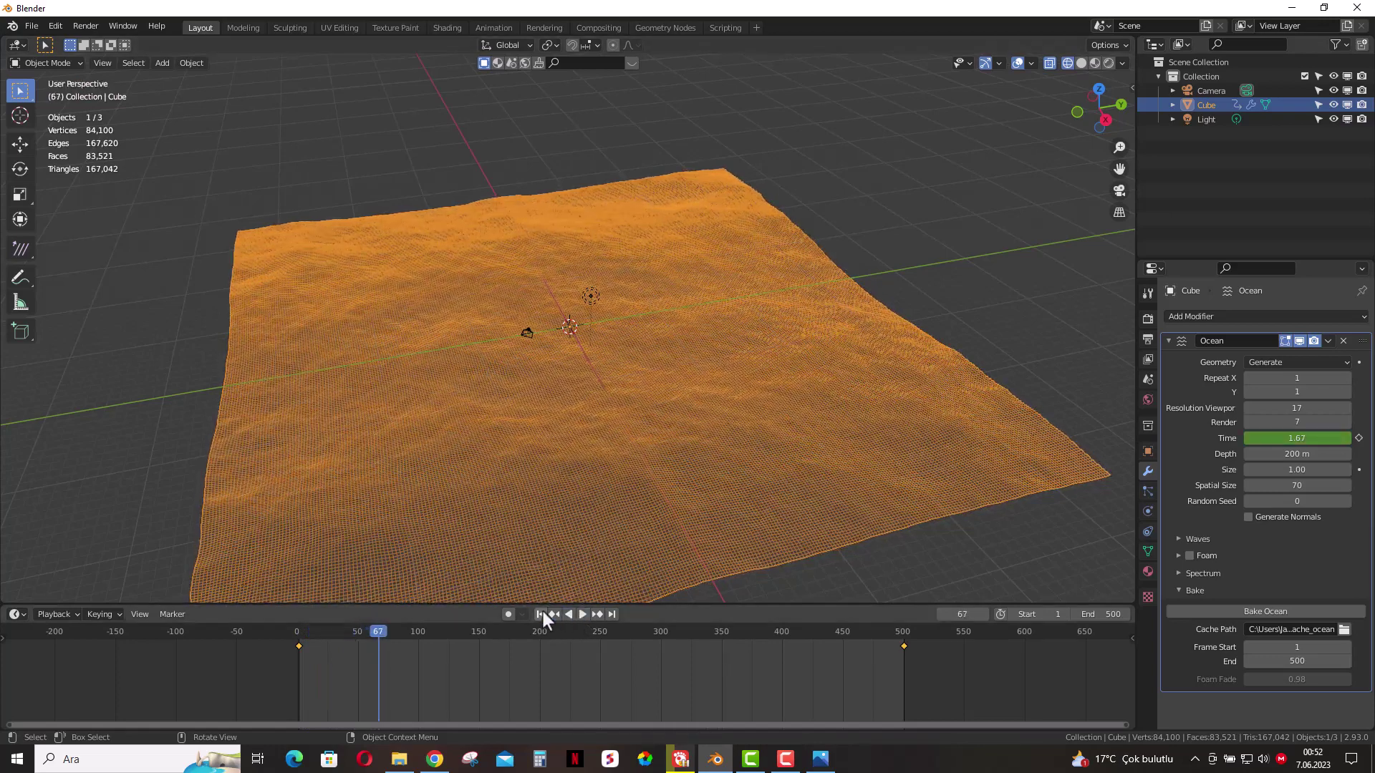
click(542, 613)
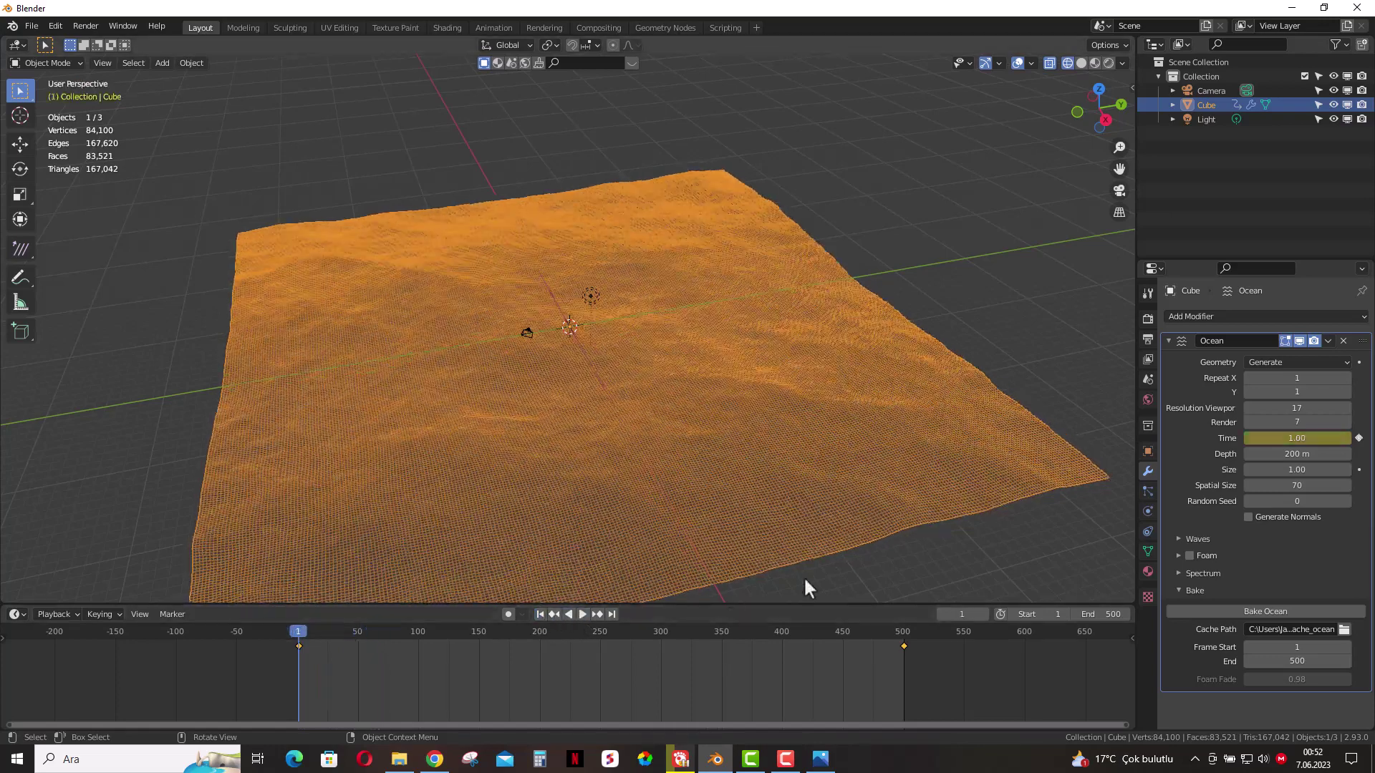
click(1301, 485)
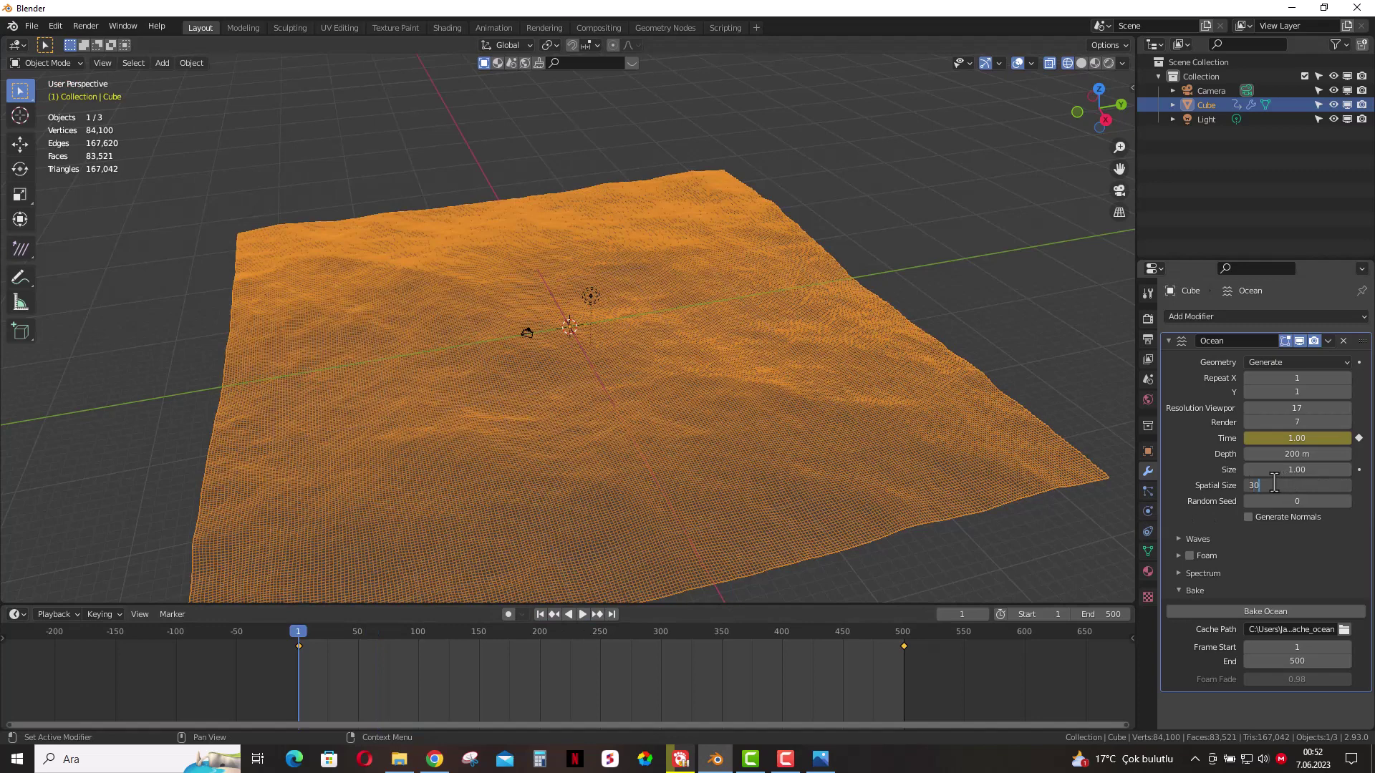
key(Return)
scroll(702, 464, up, 2)
scroll(683, 470, up, 1)
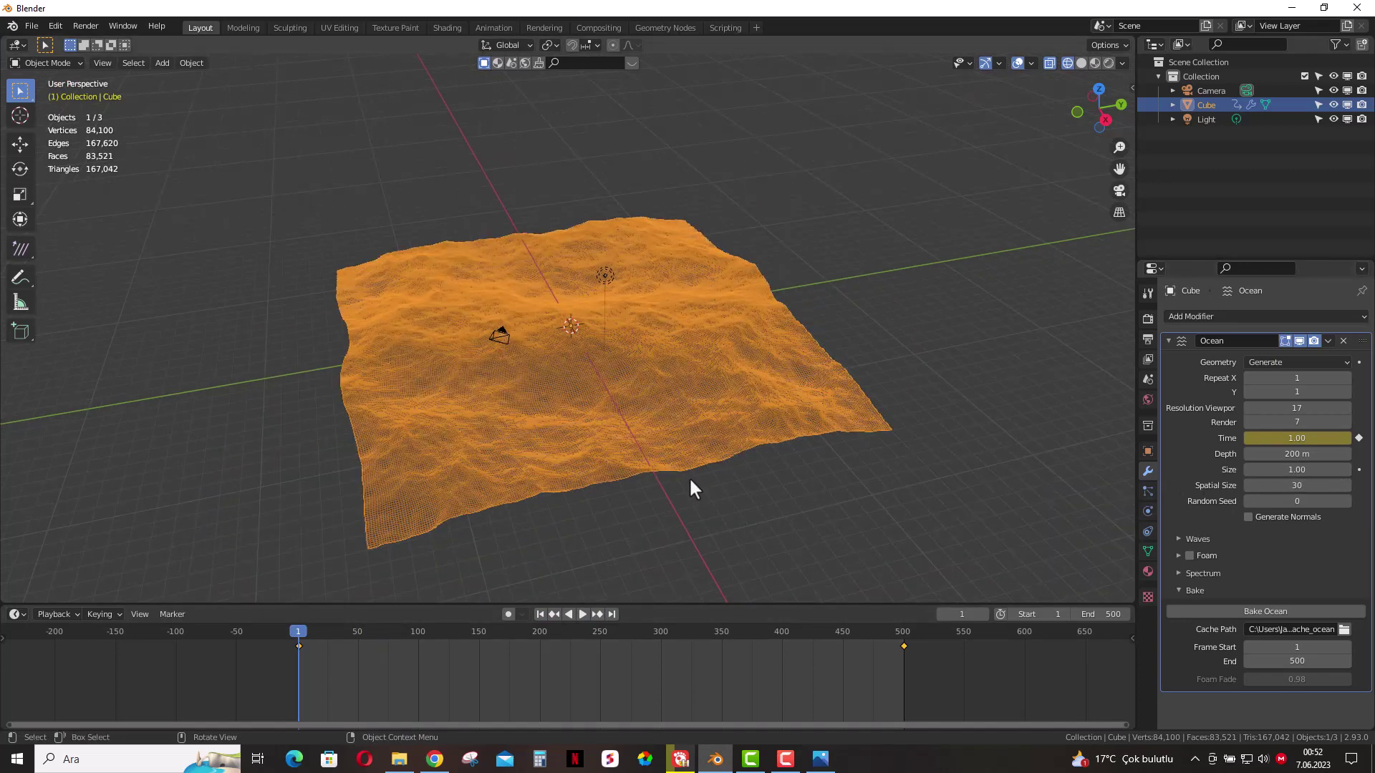
scroll(690, 480, up, 1)
scroll(690, 484, up, 1)
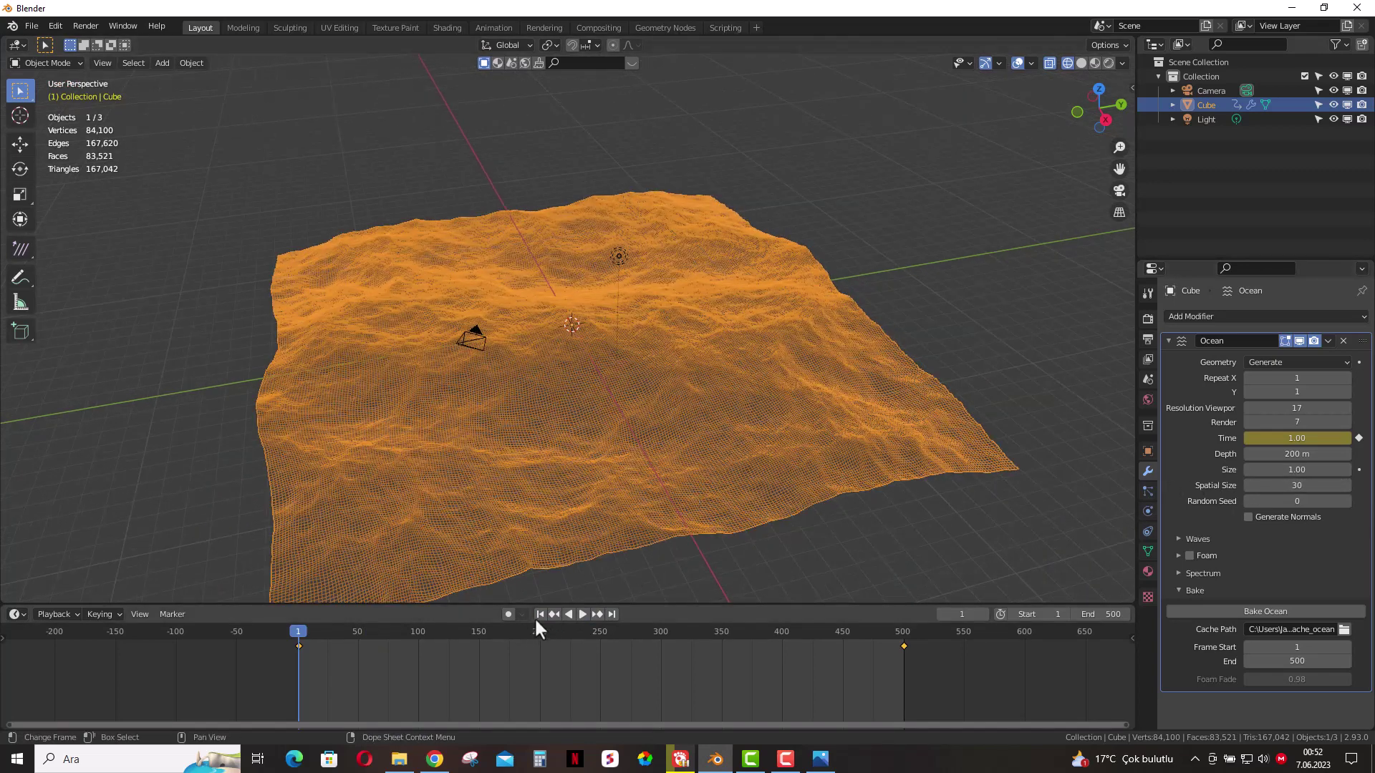
click(581, 614)
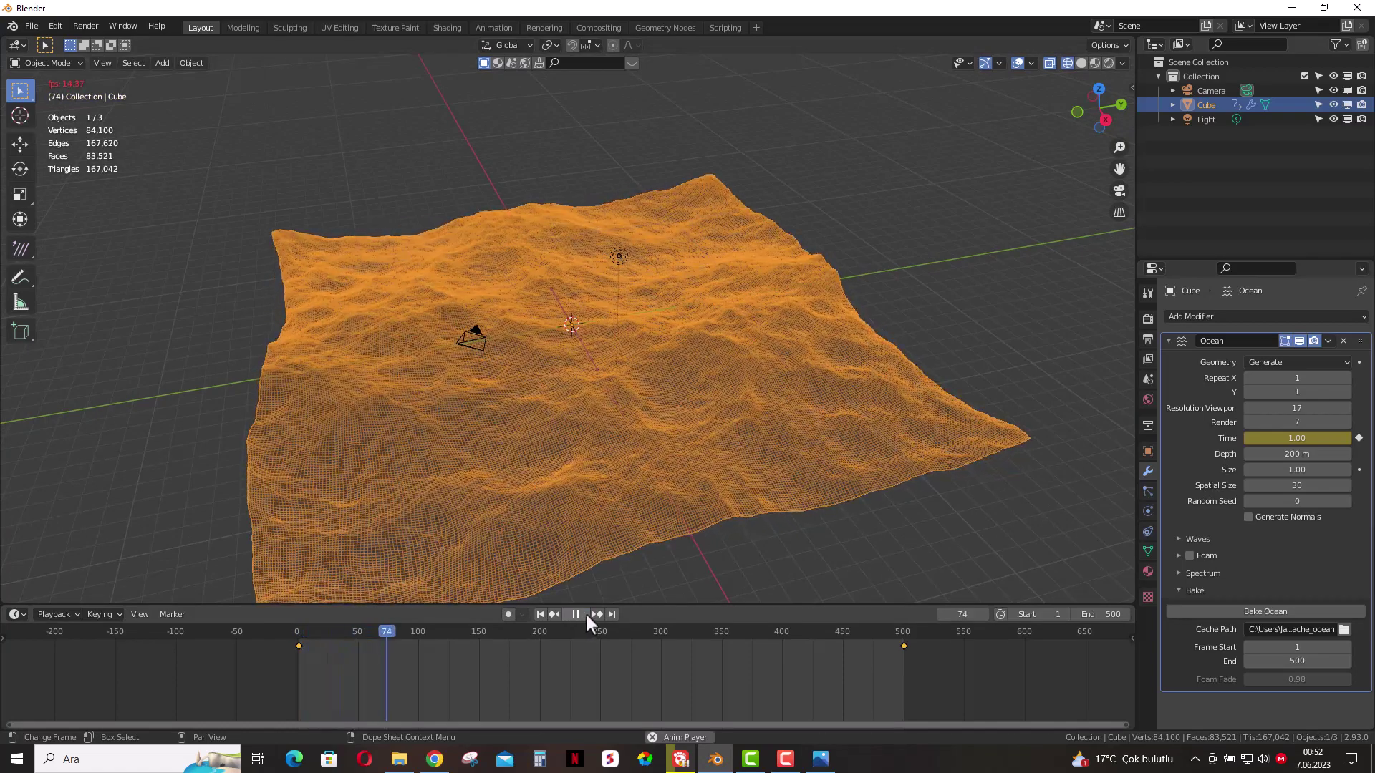
click(582, 614)
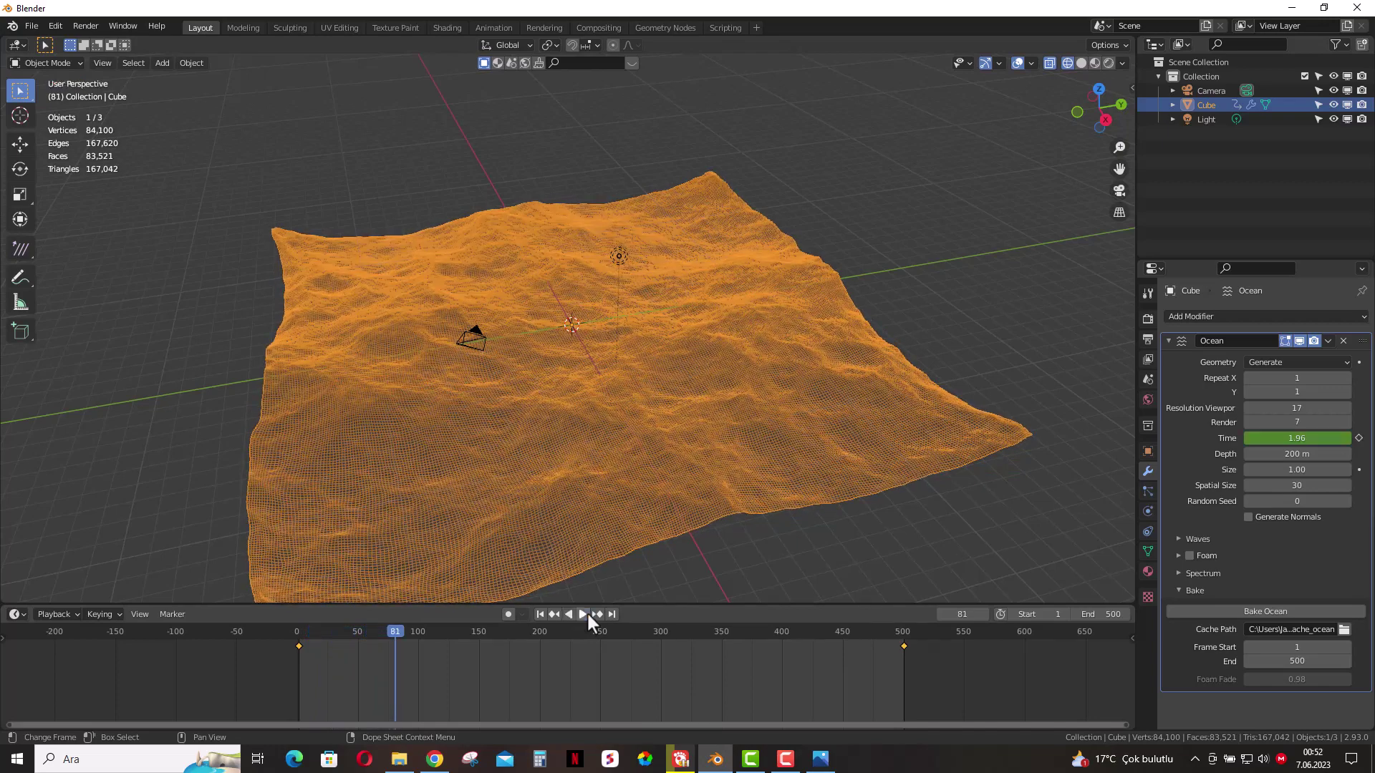
click(538, 615)
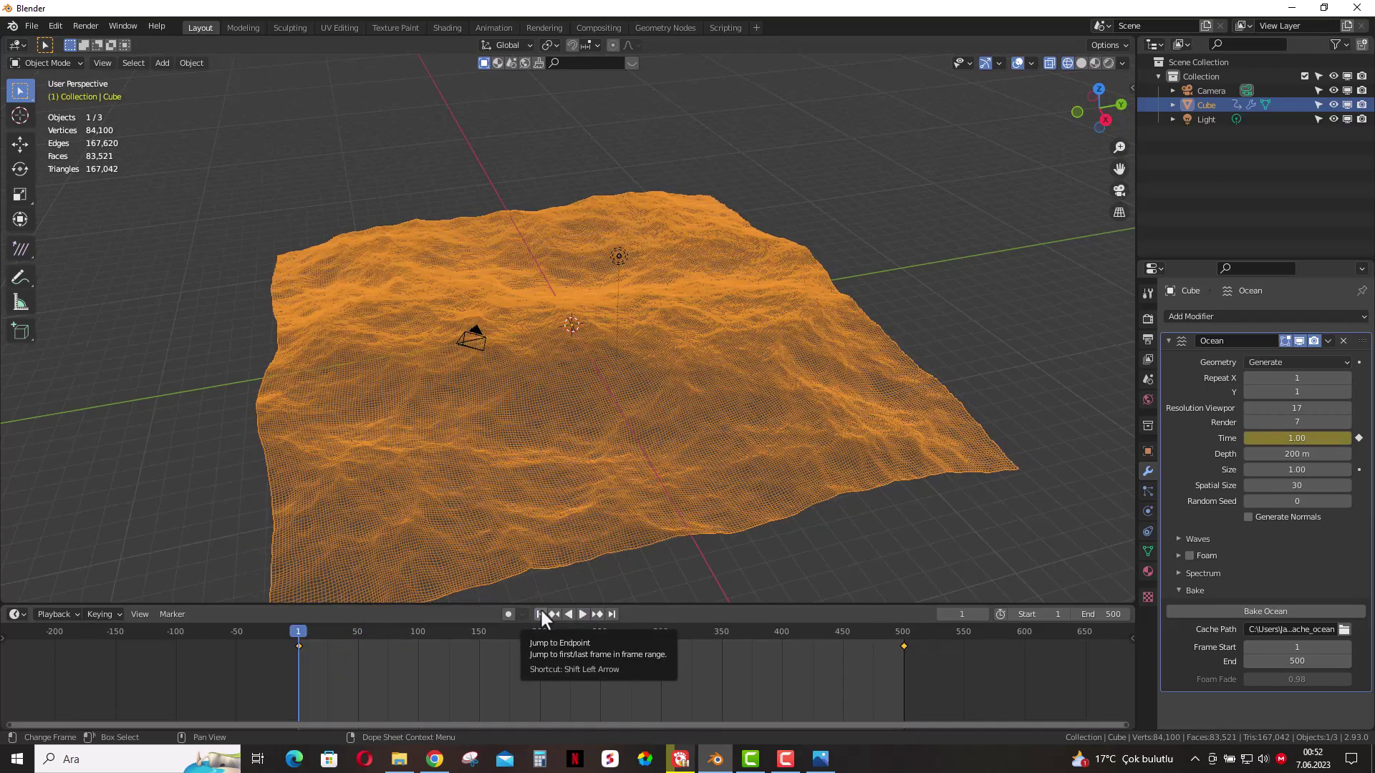
- Set the frame 500 and frame 1 Time keyframes to Linear interpolation
right_click(903, 647)
mouse_move(854, 627)
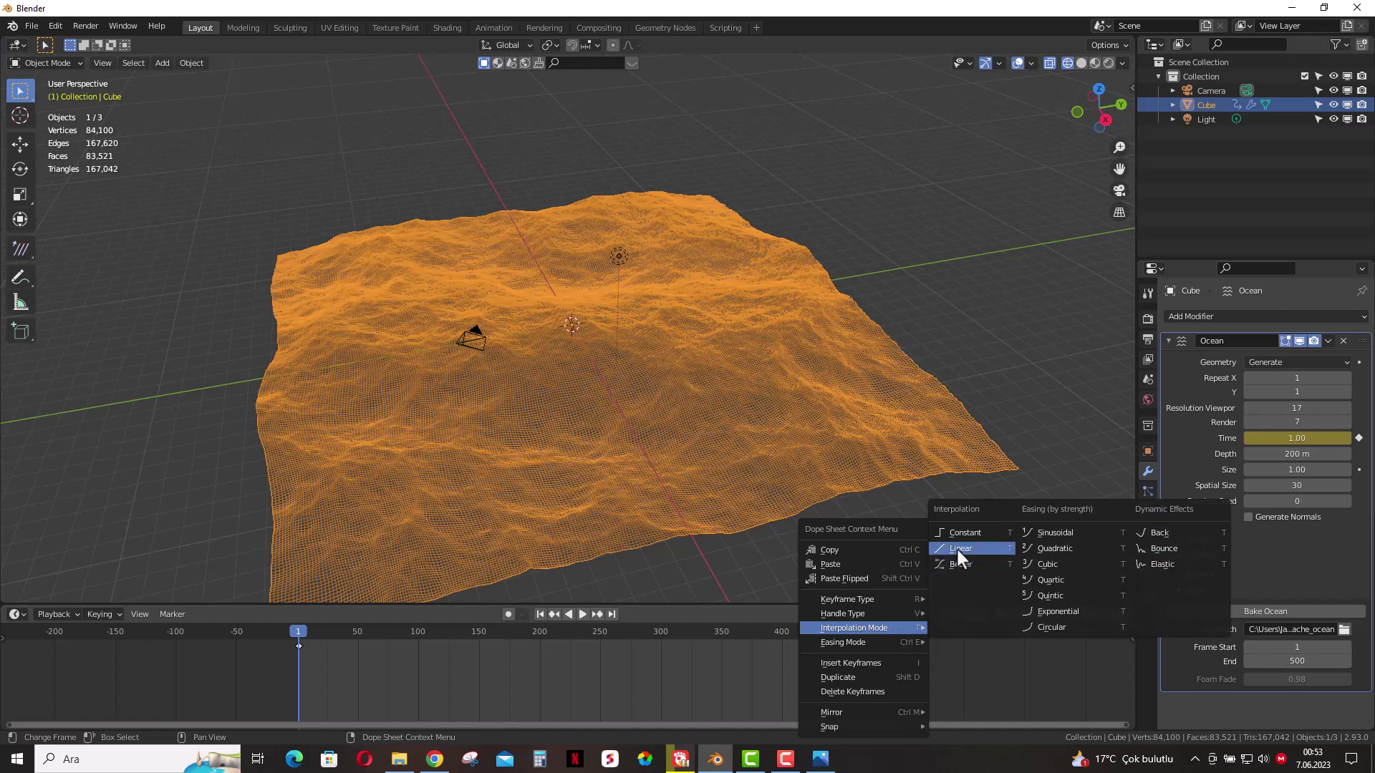
click(960, 549)
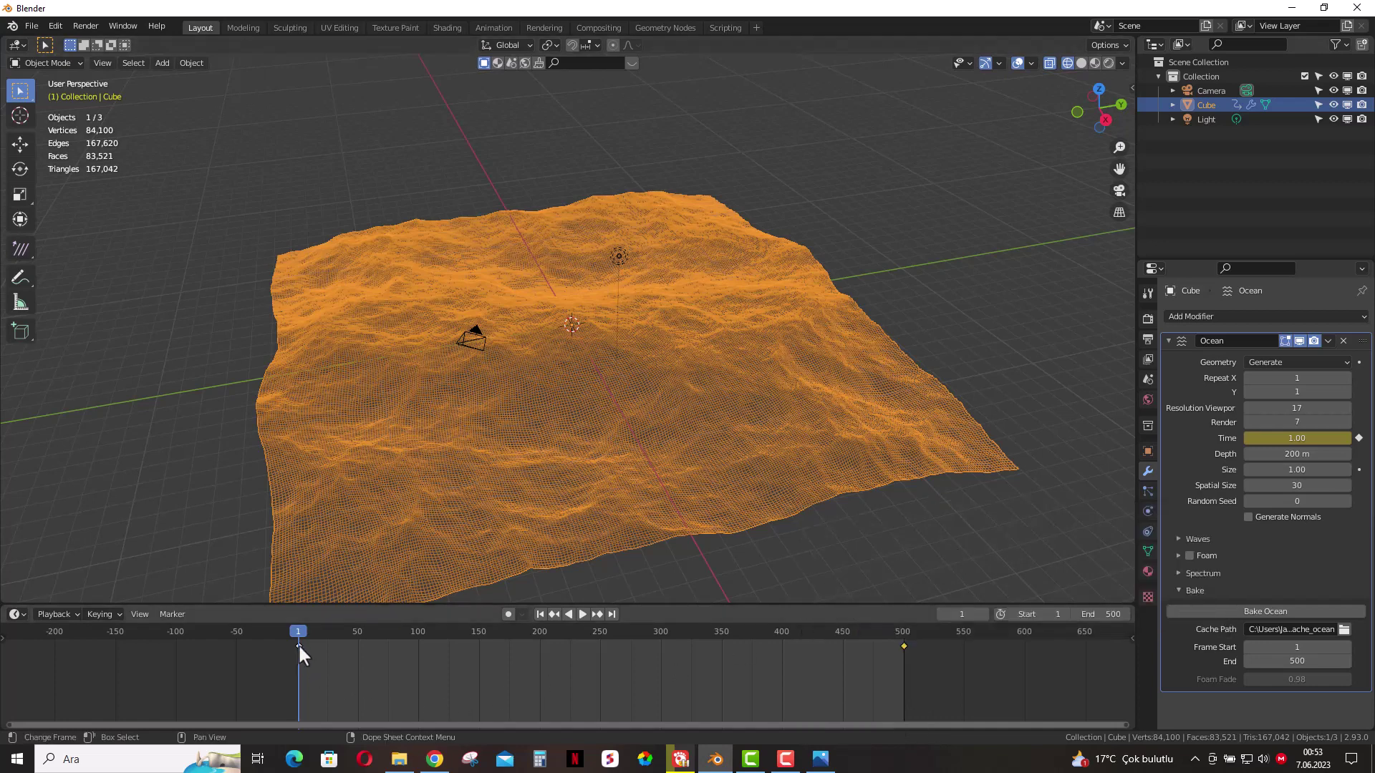
right_click(298, 643)
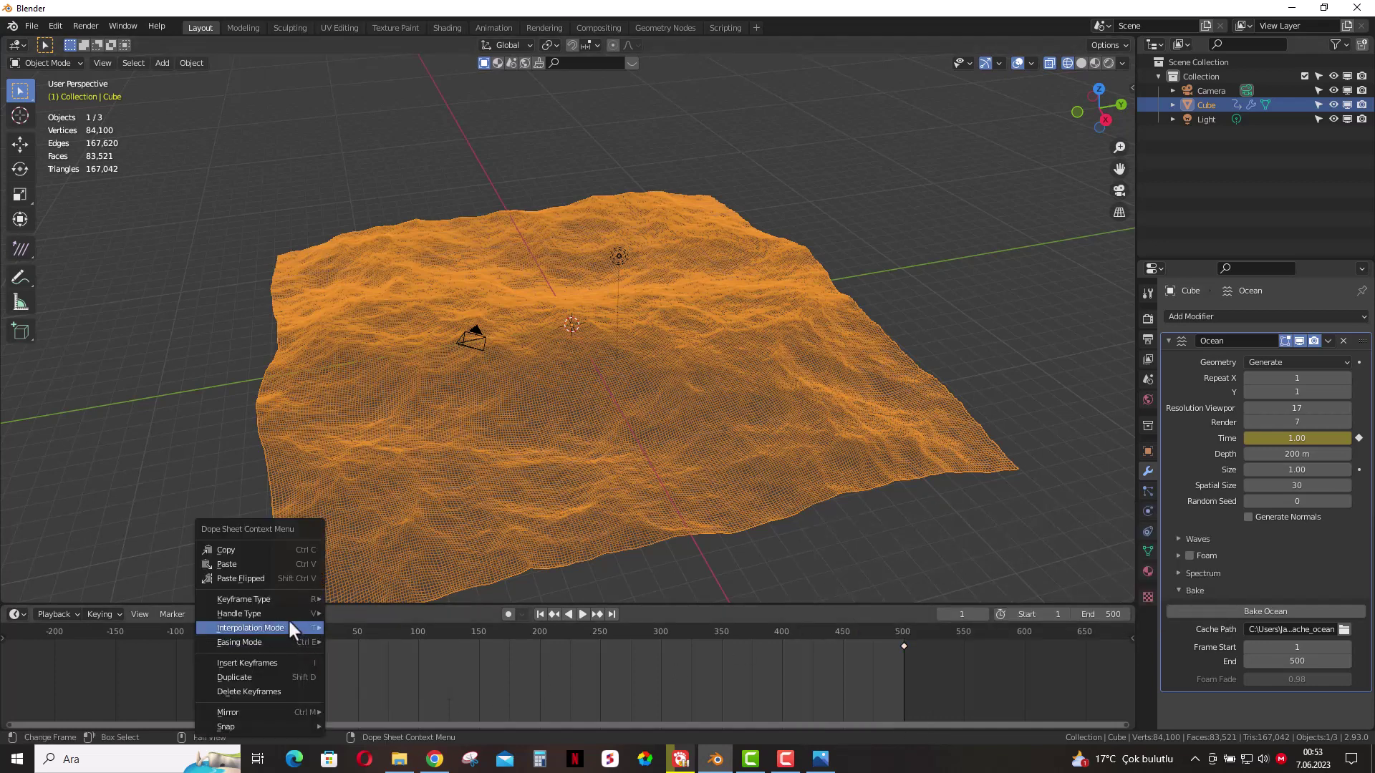
mouse_move(250, 627)
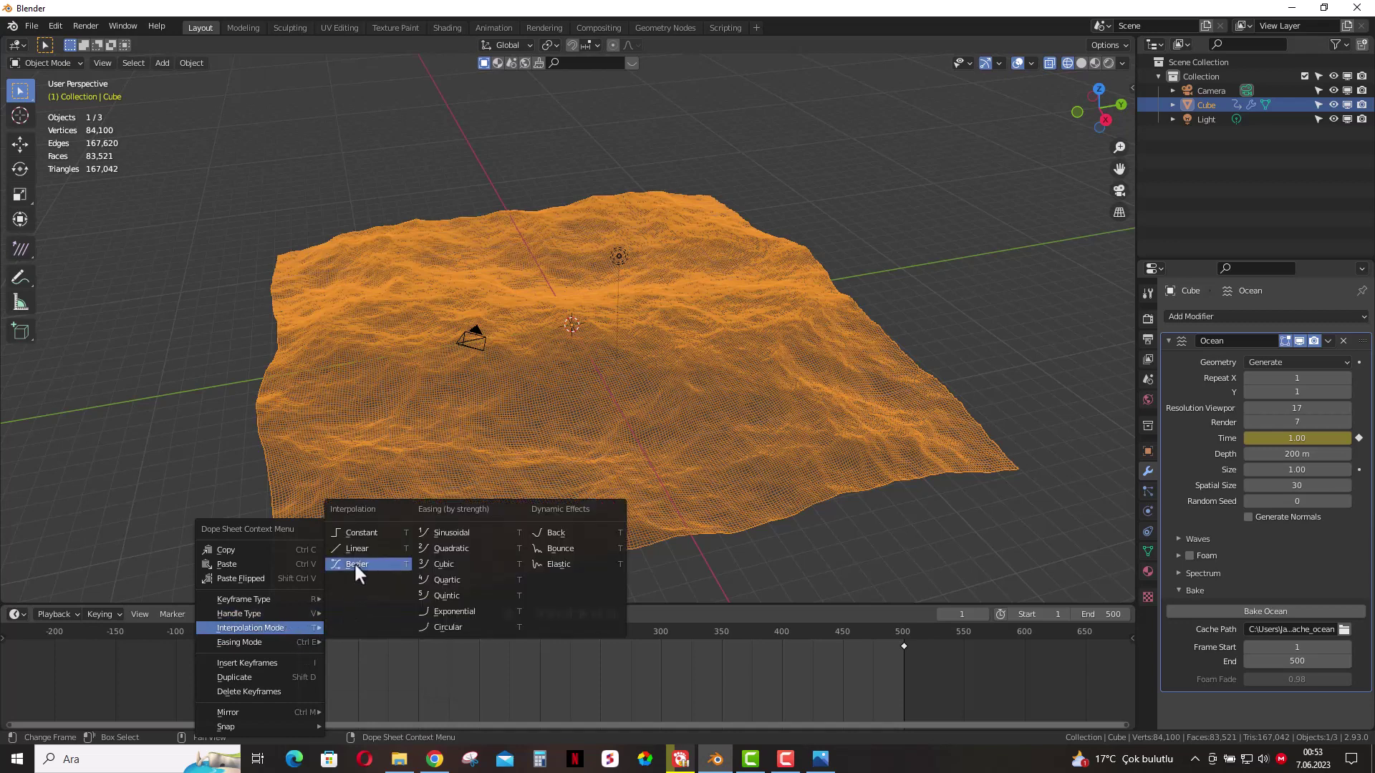
click(358, 549)
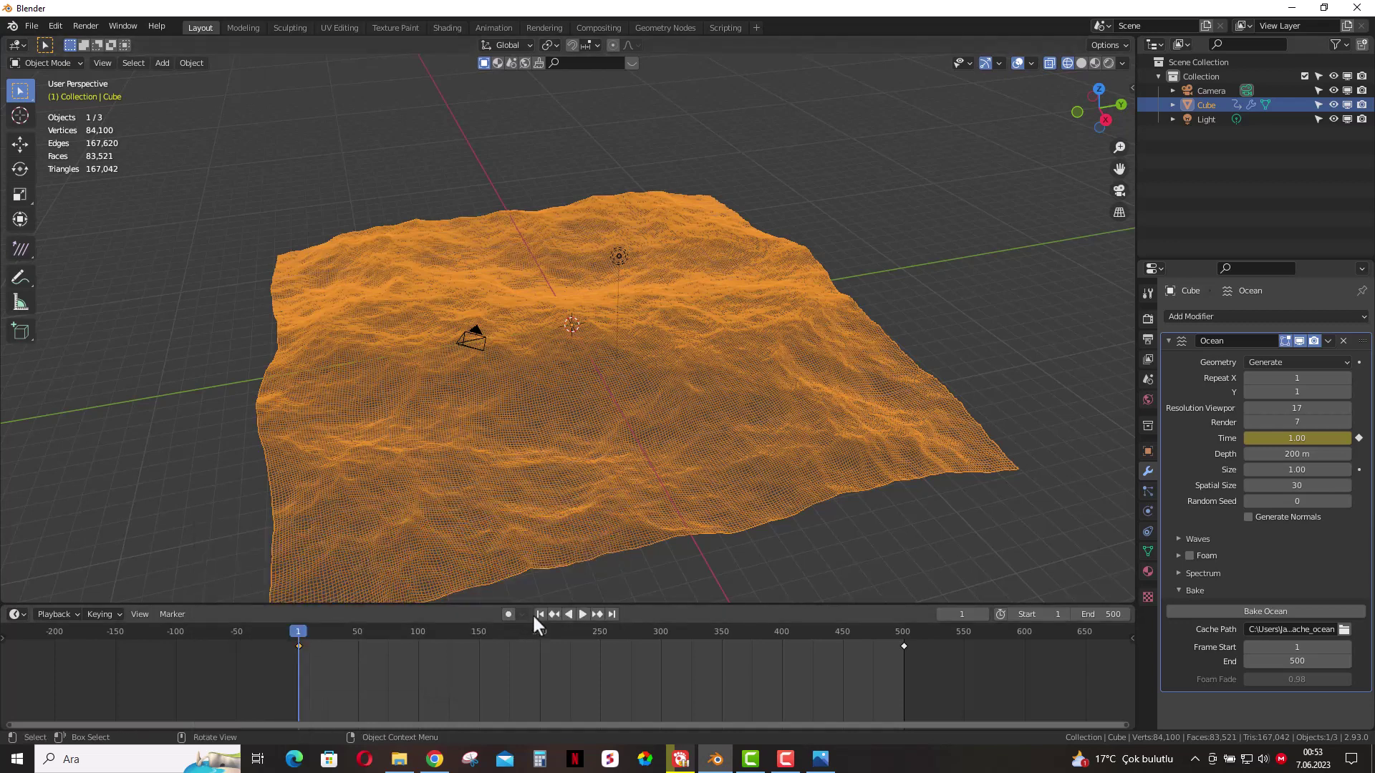
- Play the steady wave animation, stop it, and rewind to frame 1
click(578, 614)
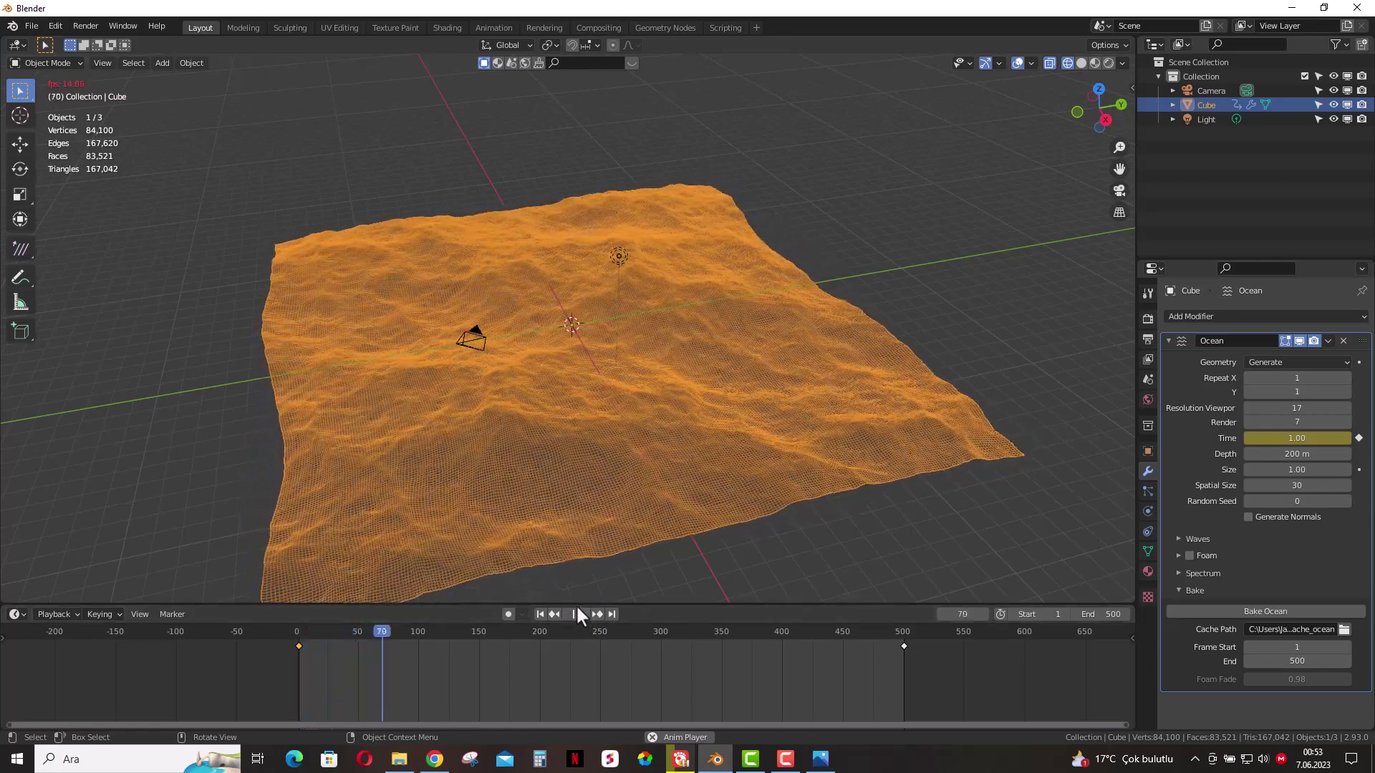
click(575, 614)
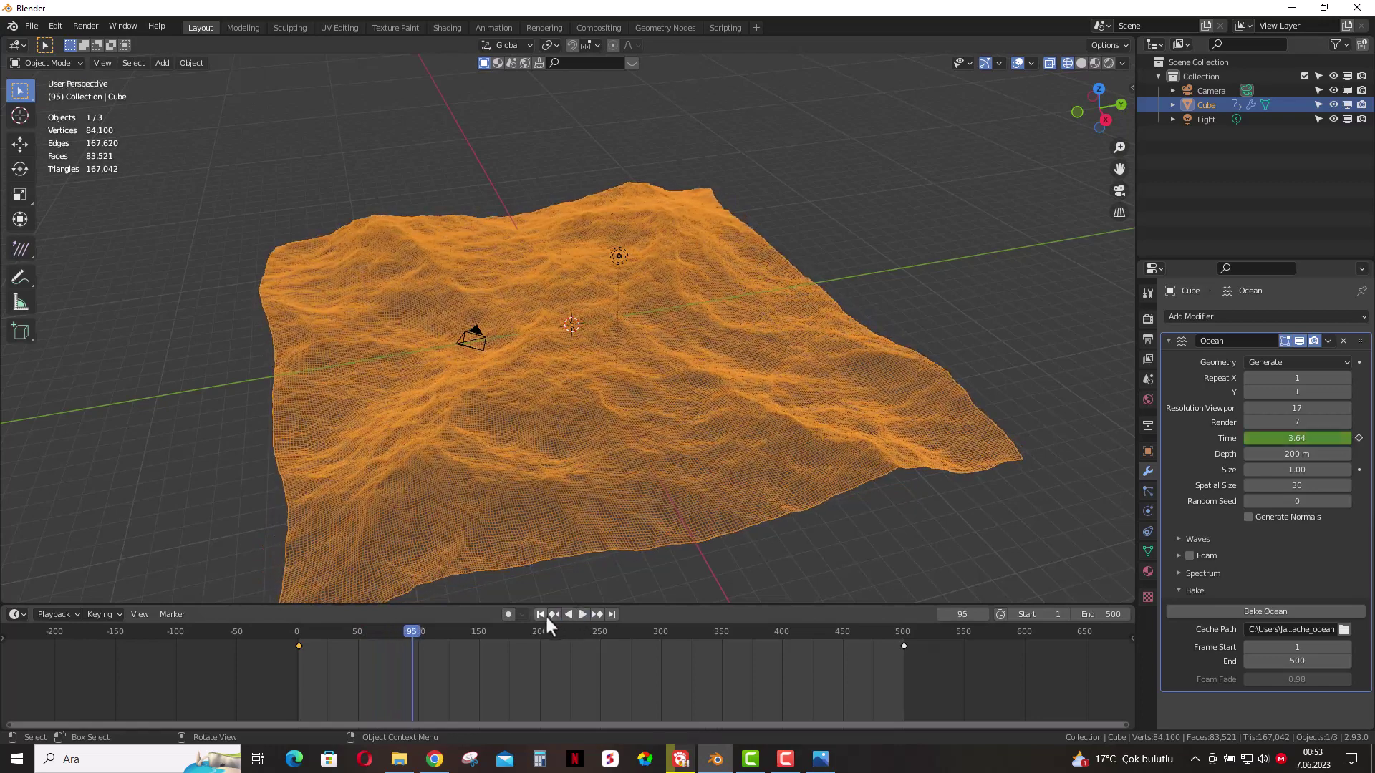
click(541, 615)
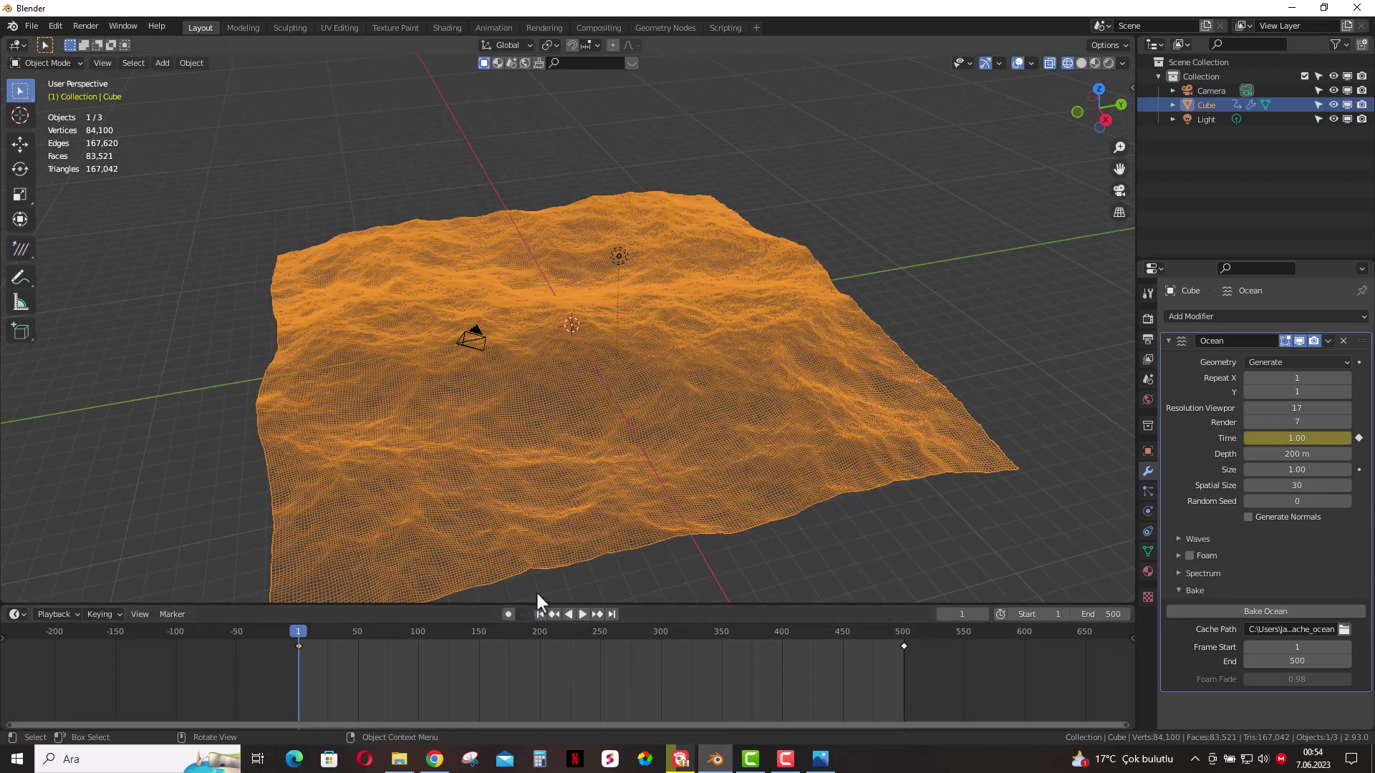
- Switch to solid shading, pause ocean playback at frame 90, and open File > Export
click(1081, 65)
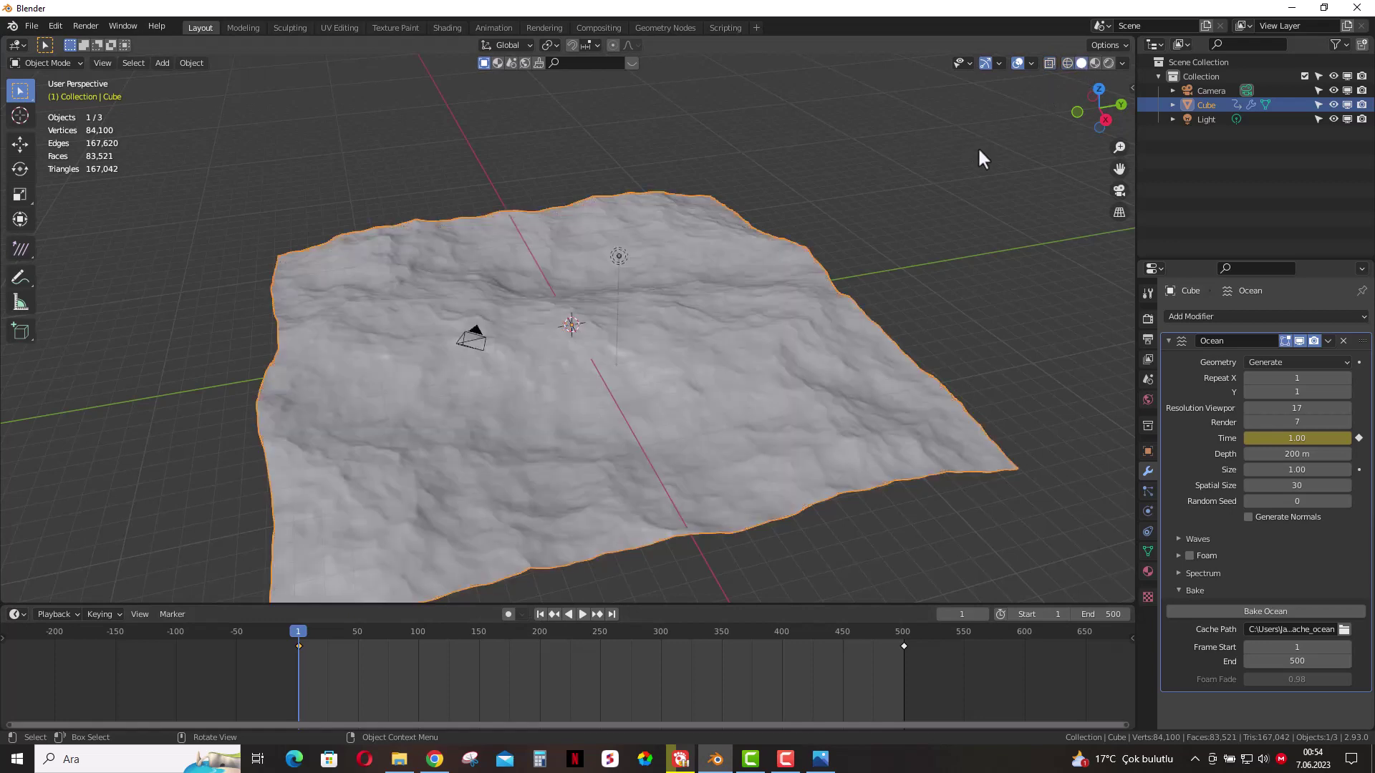
click(583, 615)
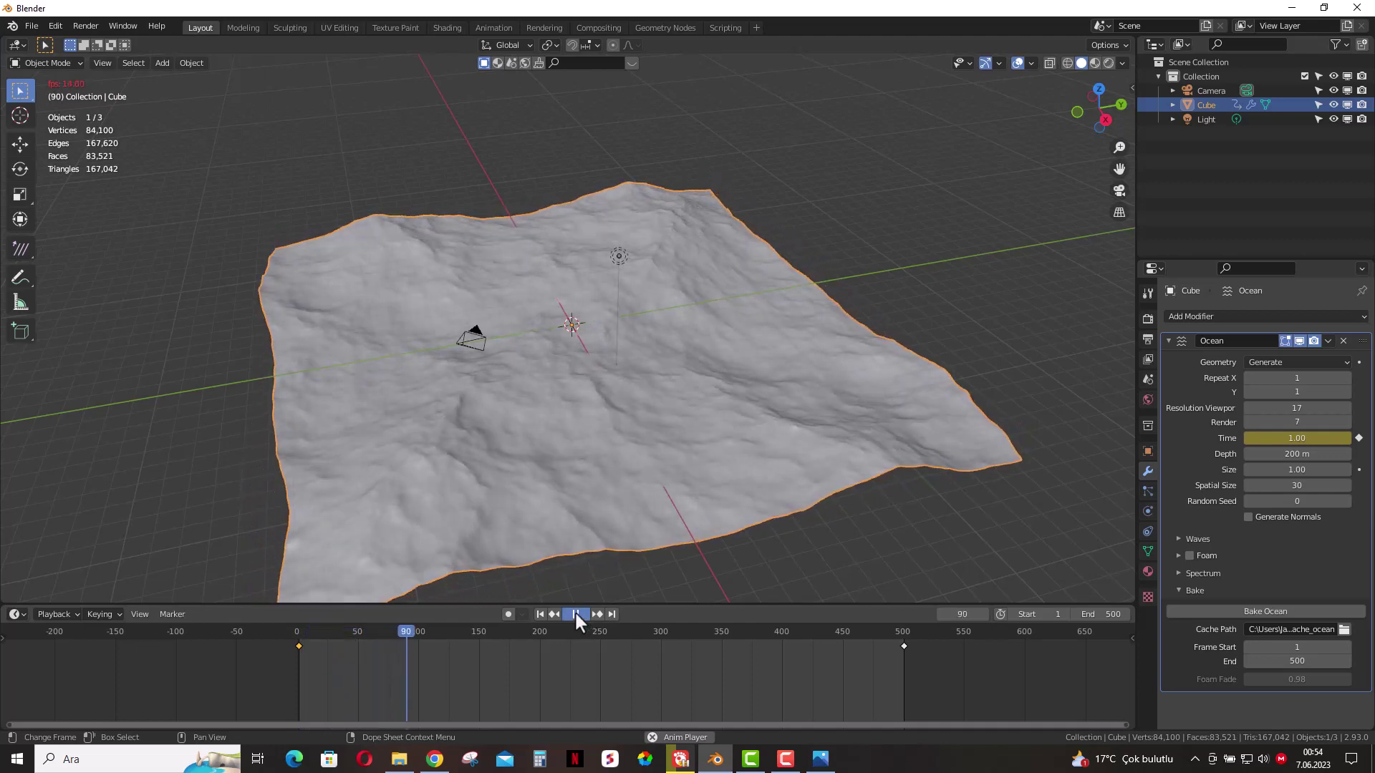
click(576, 613)
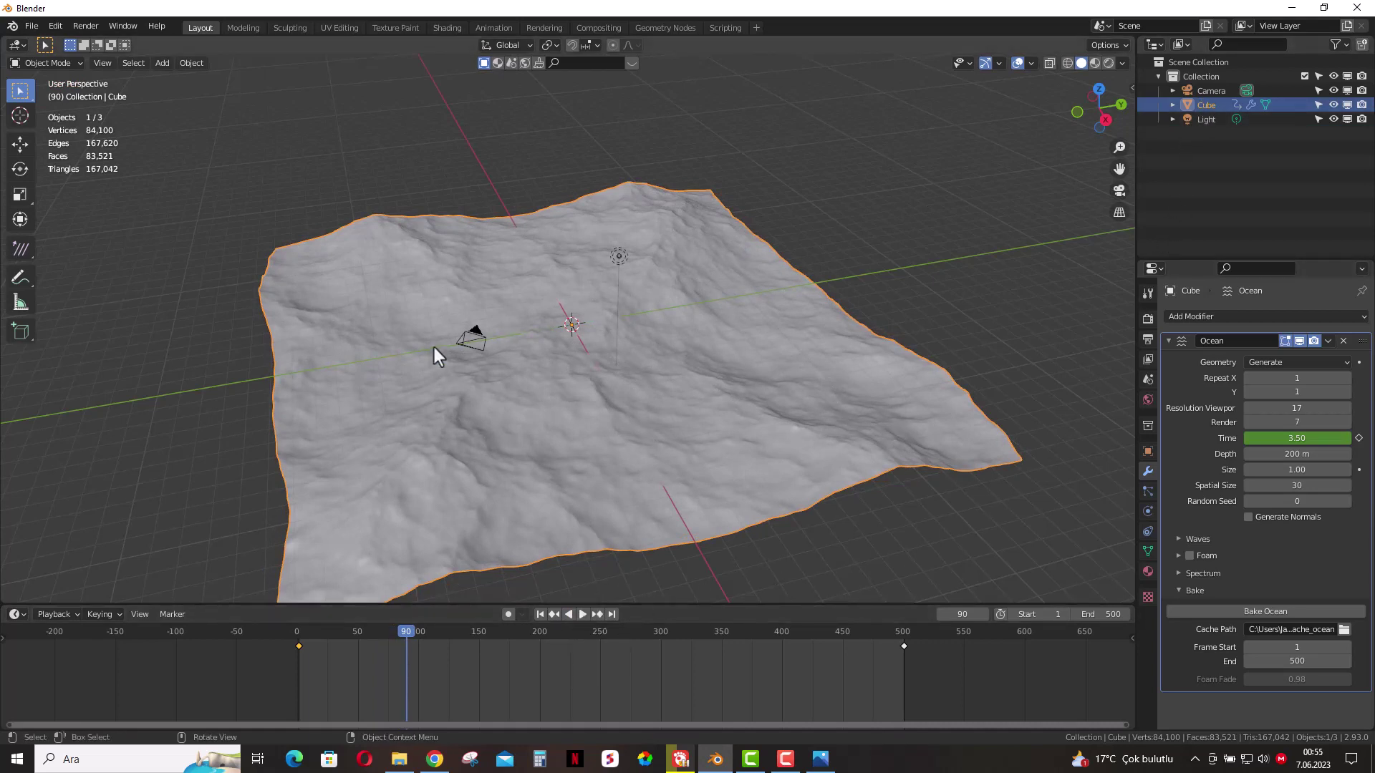
click(33, 23)
mouse_move(54, 234)
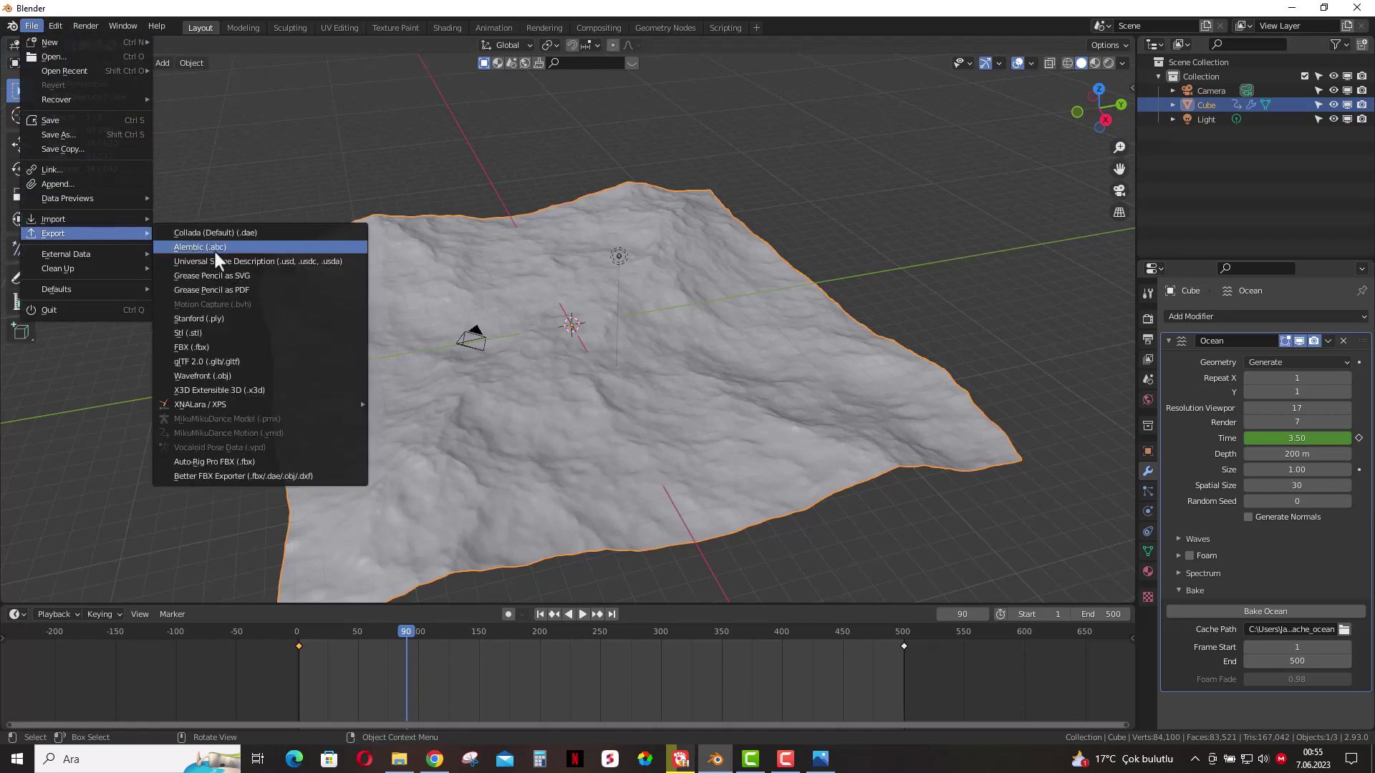
- Export as Alembic to the 3d folder on the DATA drive, named Ocean1.abc
click(244, 248)
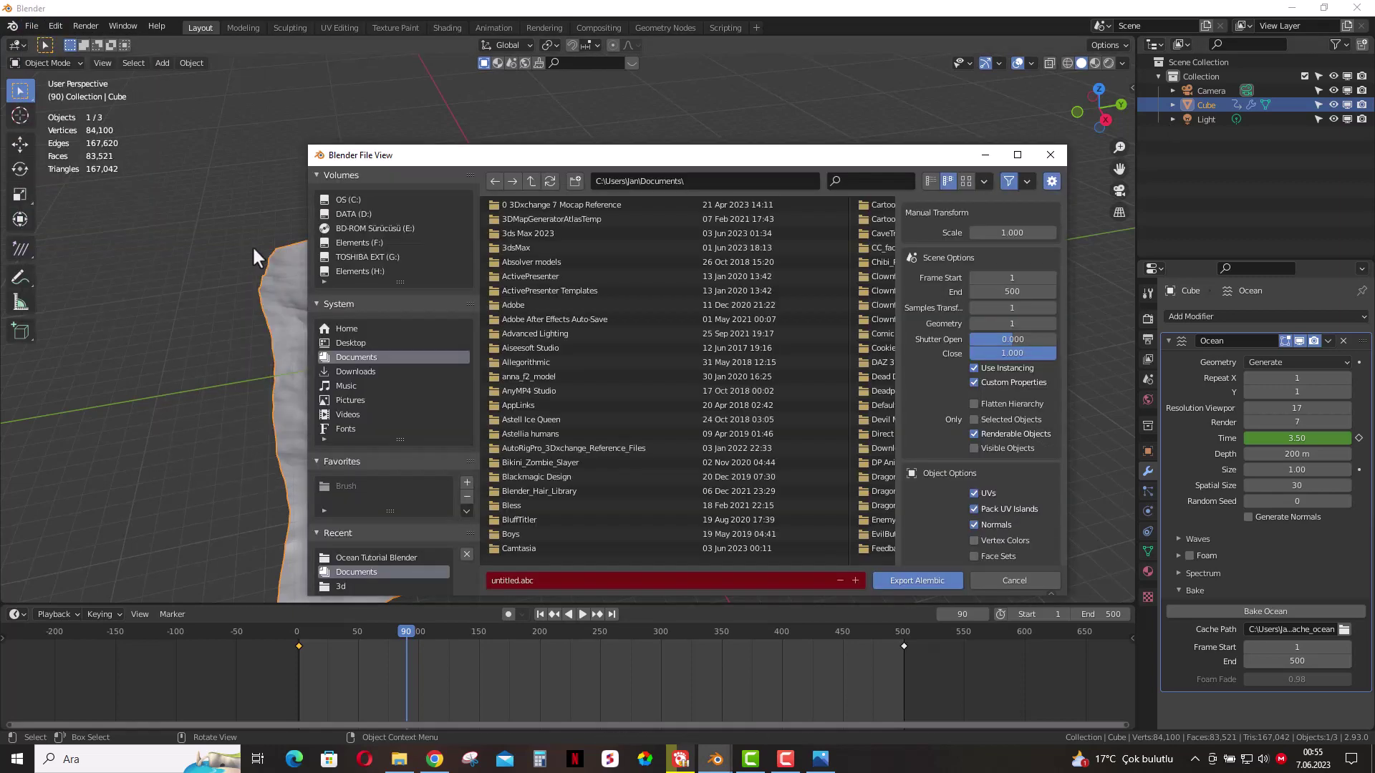
click(360, 213)
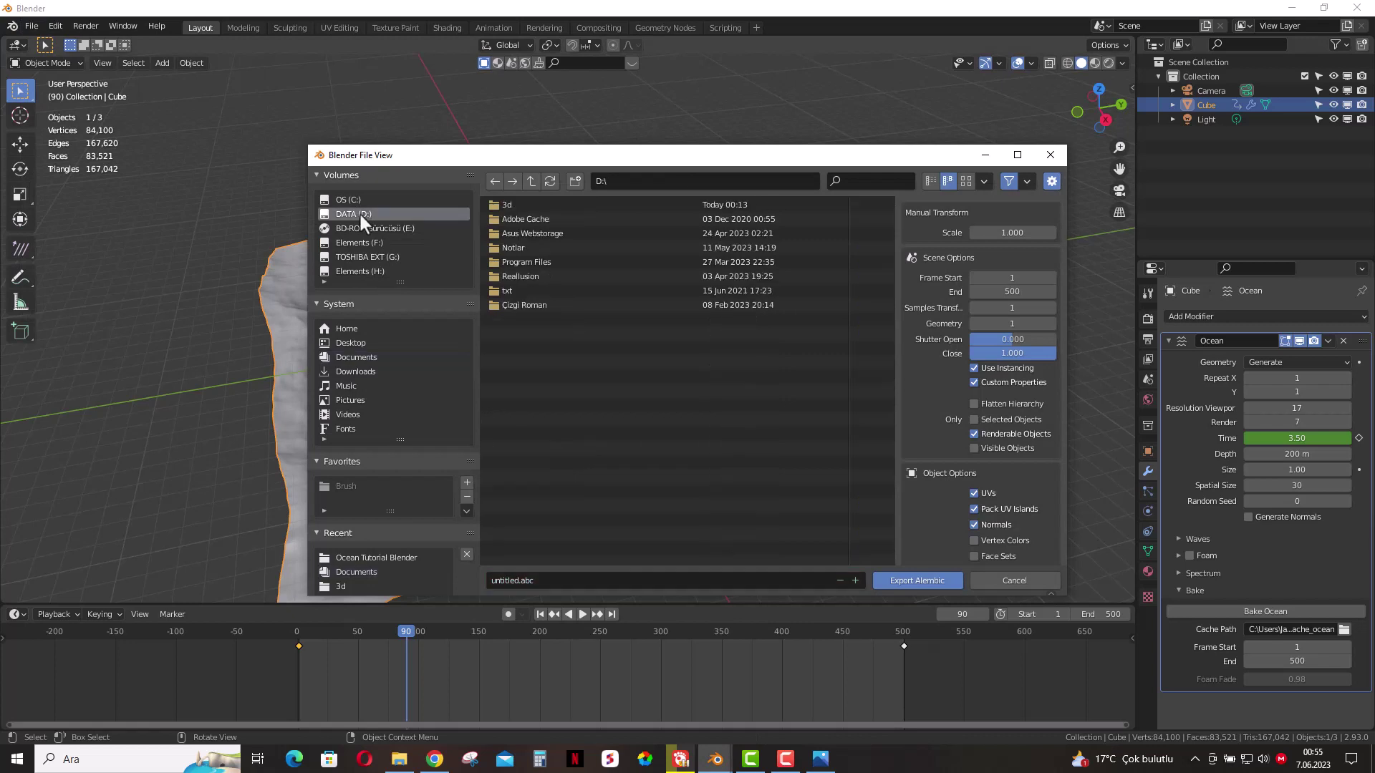
double_click(507, 207)
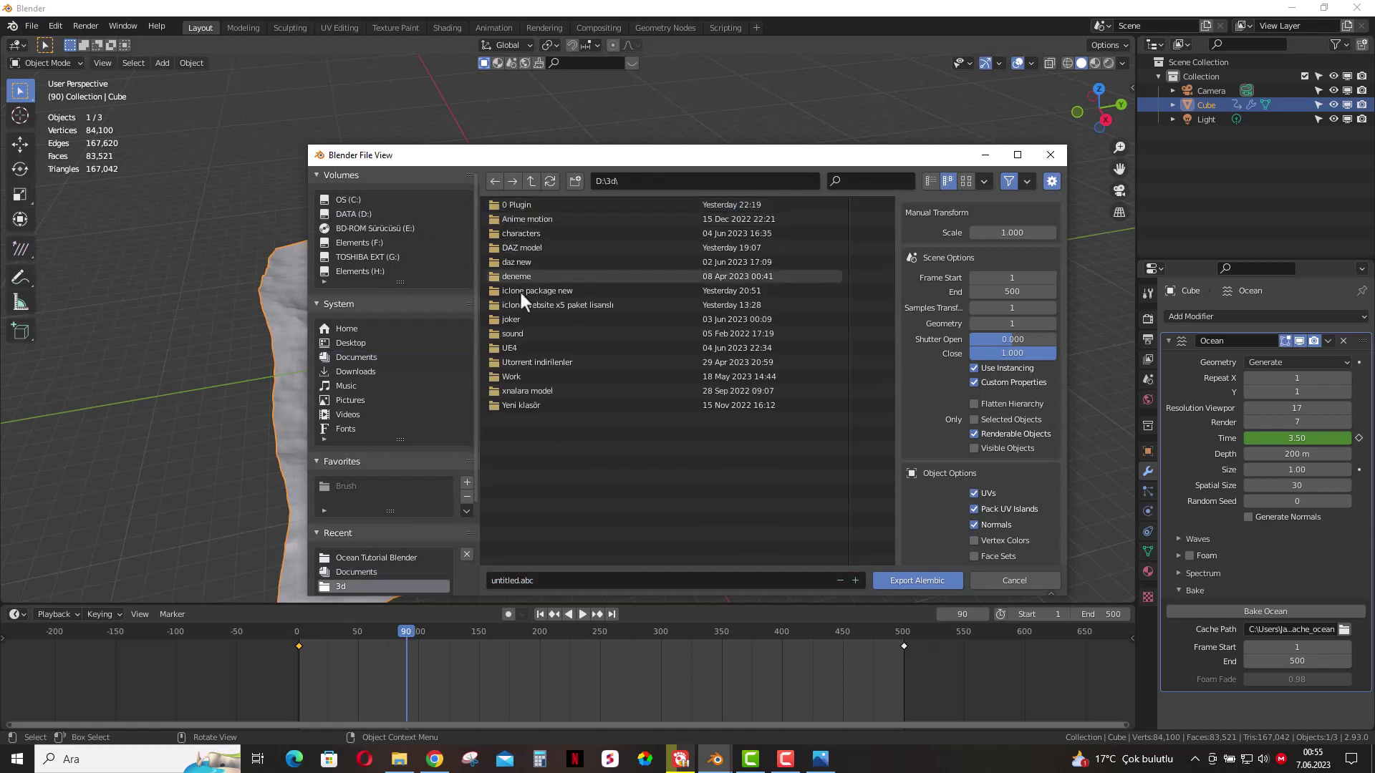
click(531, 580)
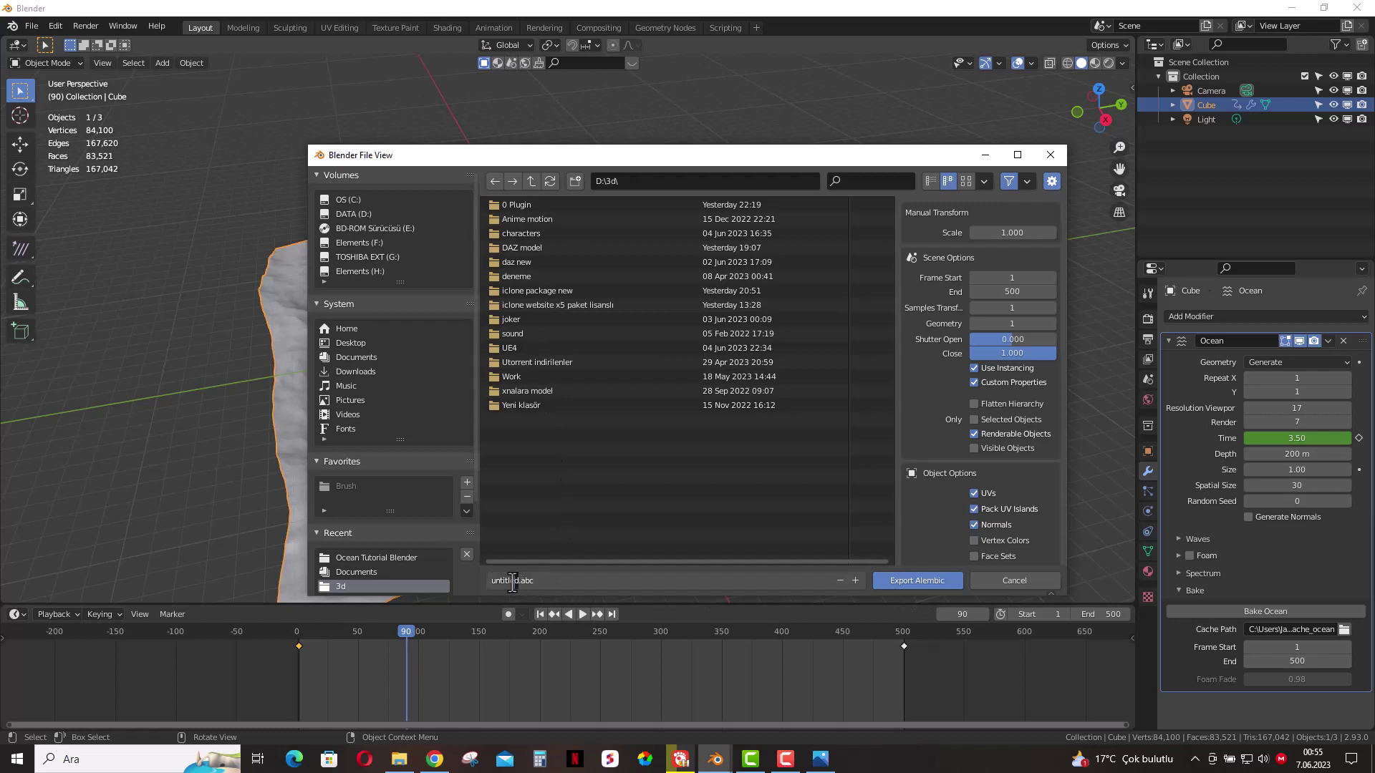
double_click(515, 581)
text(Ocean1)
click(909, 581)
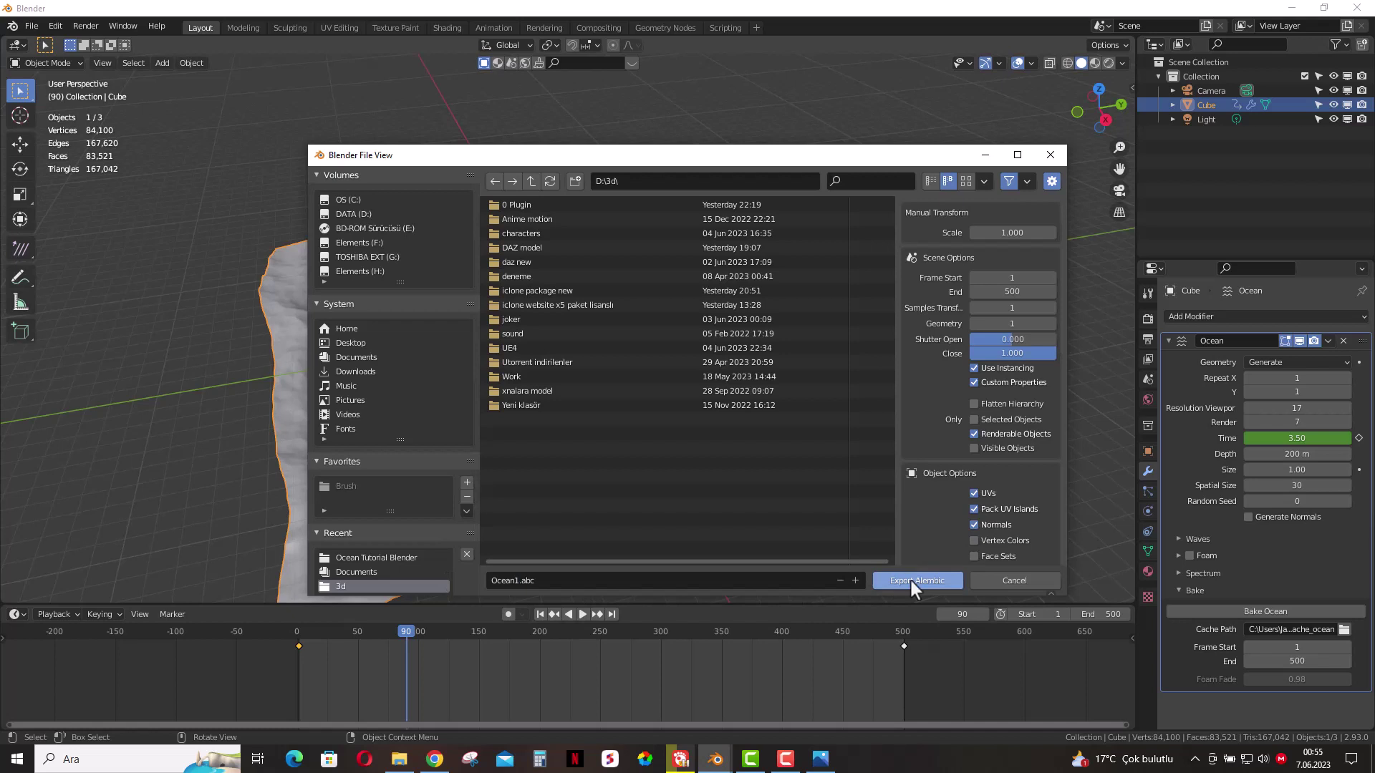
click(918, 582)
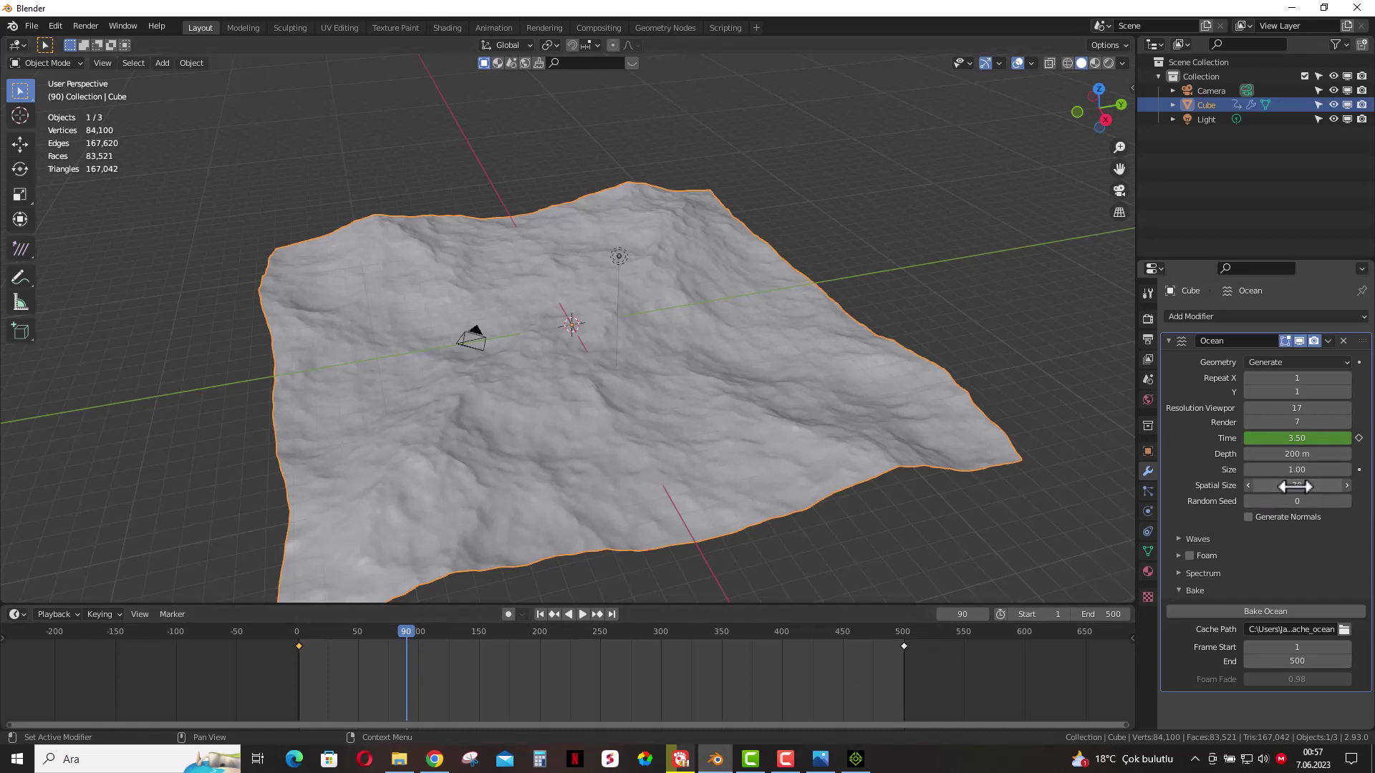
- Set Spatial Size to 70, zoom out and orbit lower, then reopen the File menu
click(1294, 487)
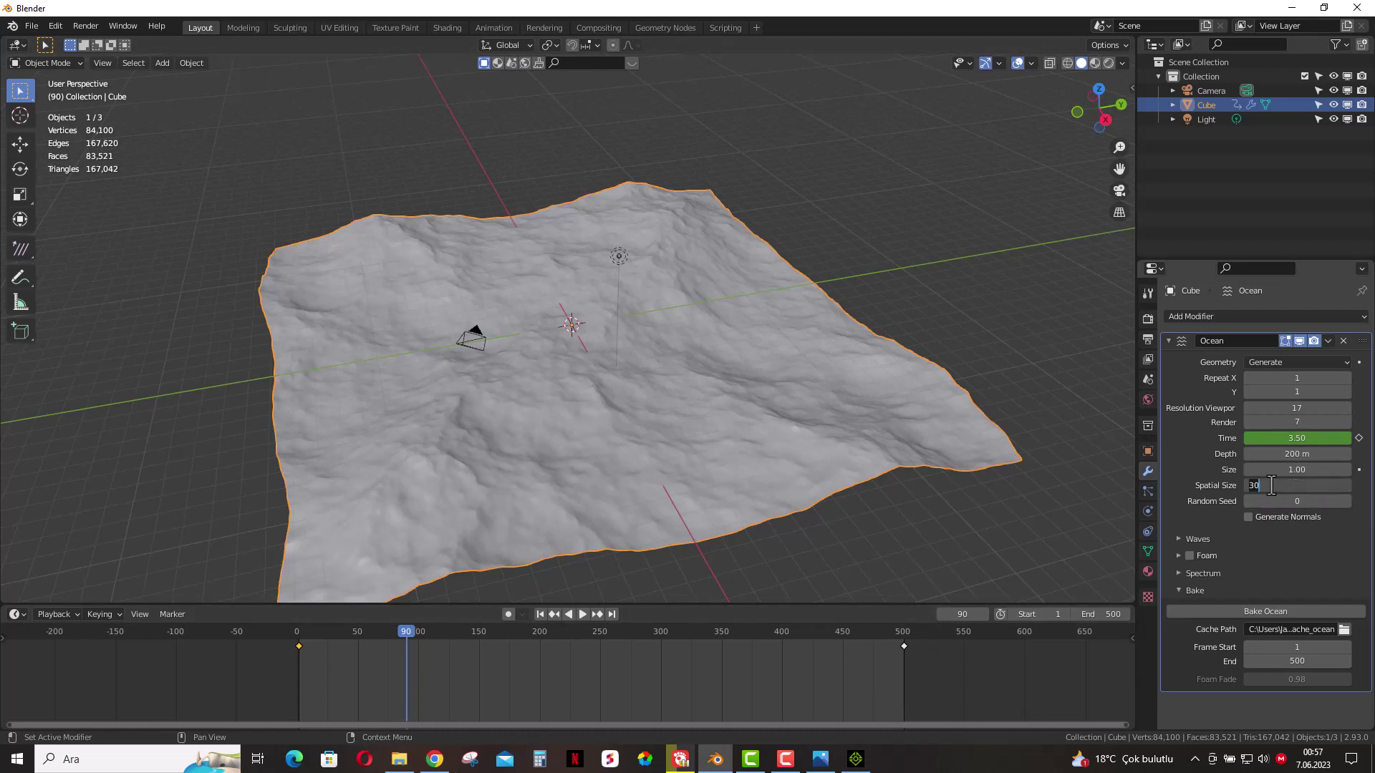
text(70)
key(Return)
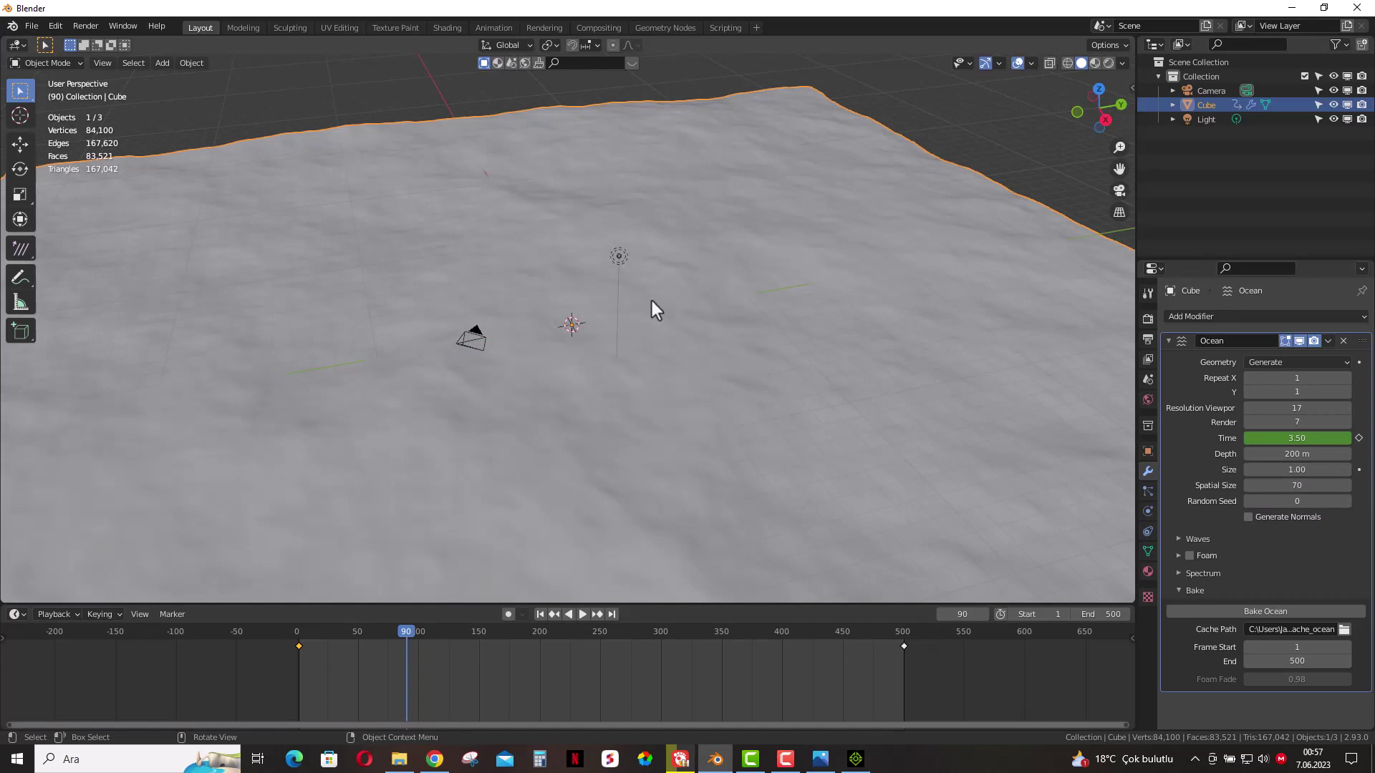
scroll(651, 301, down, 6)
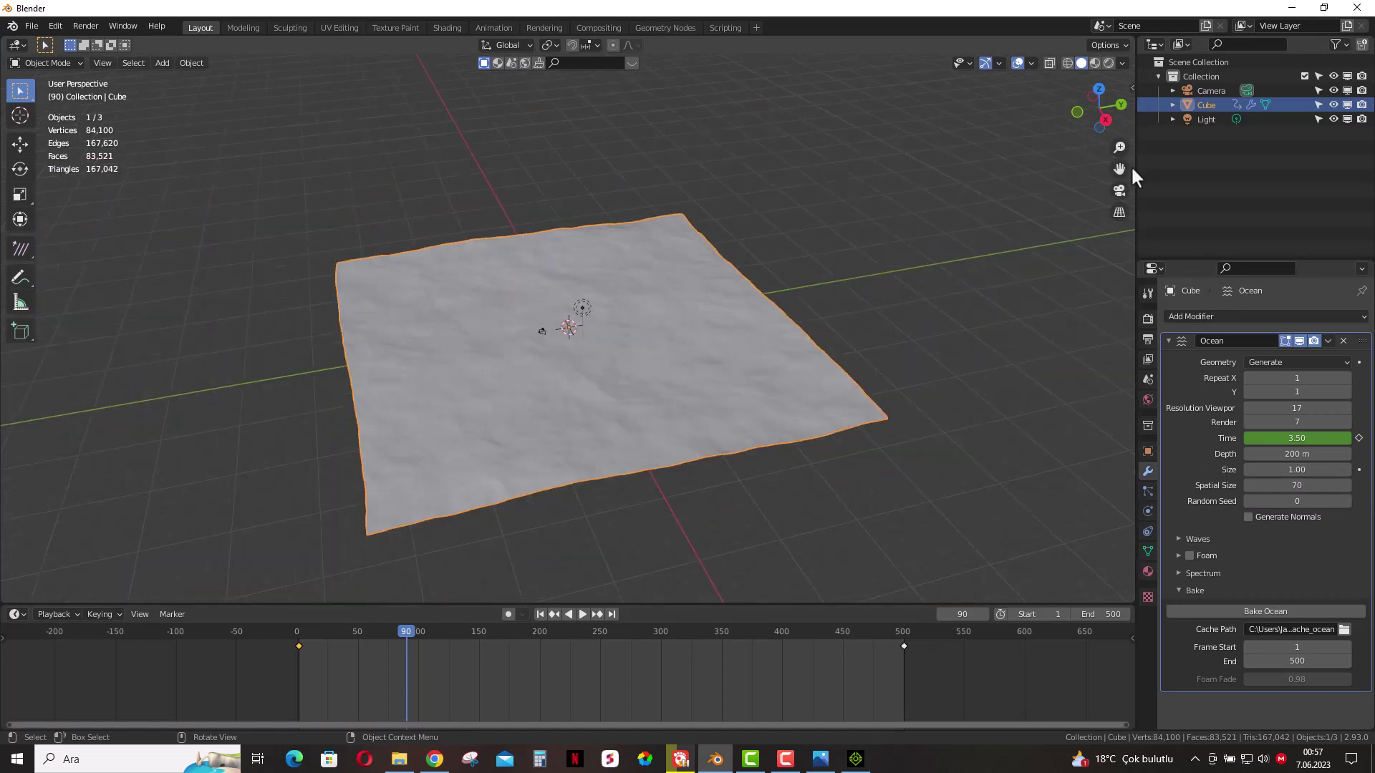
mouse_move(1086, 106)
mouse_down()
mouse_move(1087, 82)
mouse_move(1088, 107)
mouse_up()
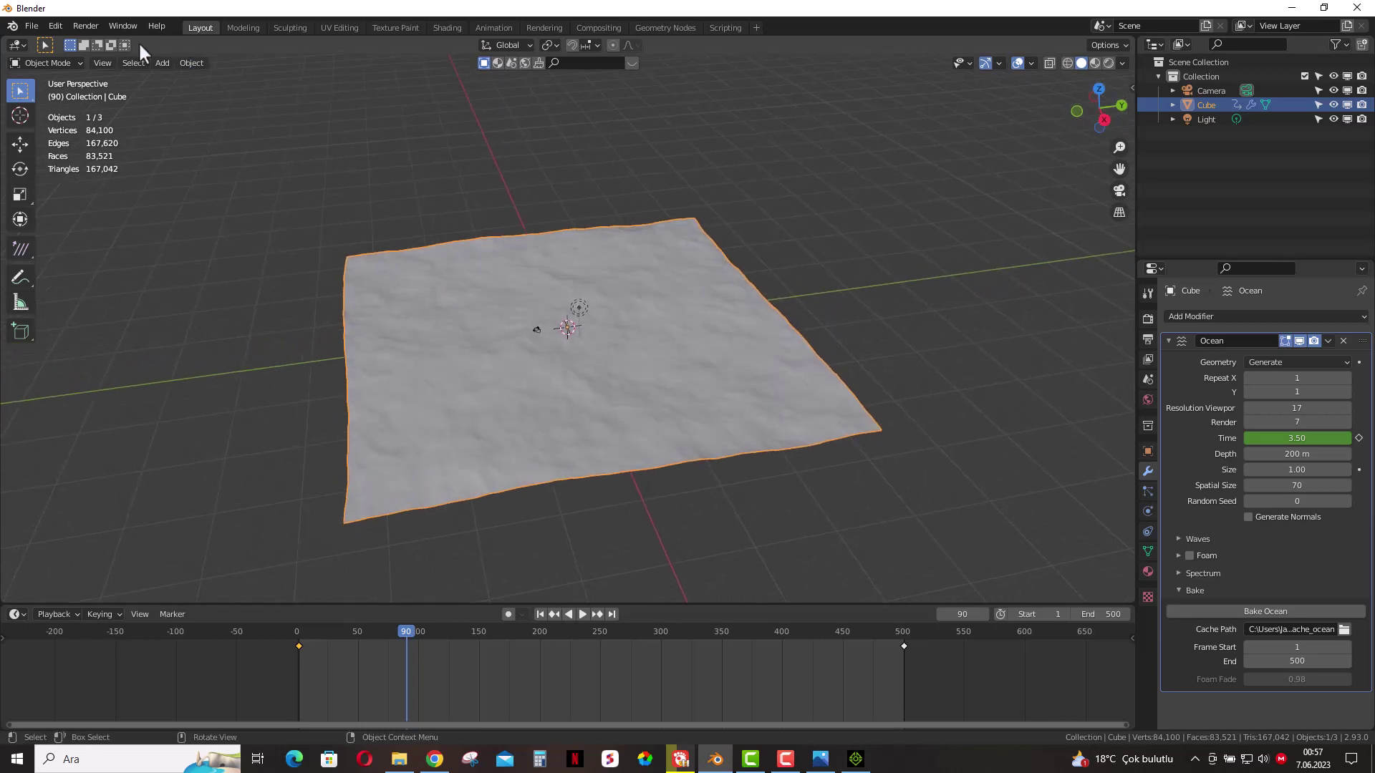
click(49, 25)
- Start an Alembic export with the export scale set to 100
click(28, 23)
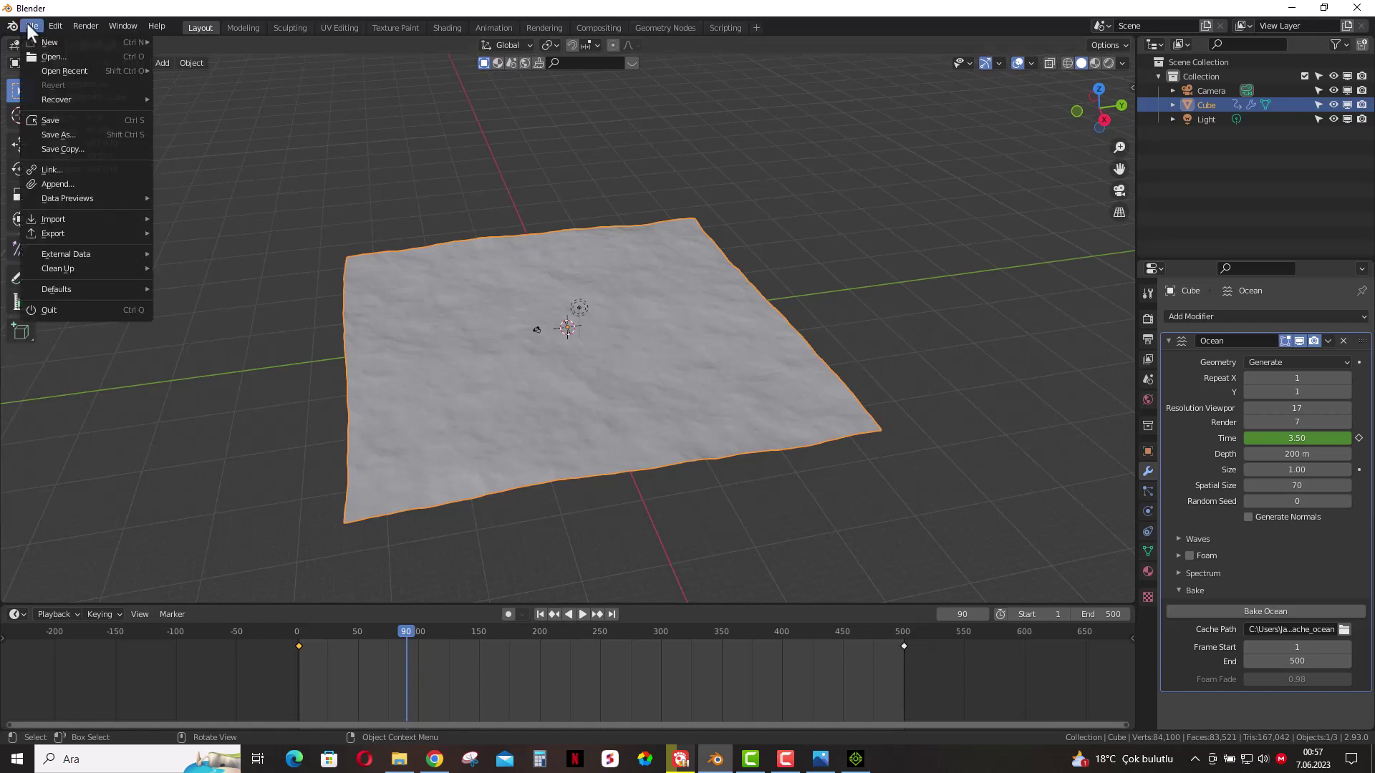
mouse_move(53, 233)
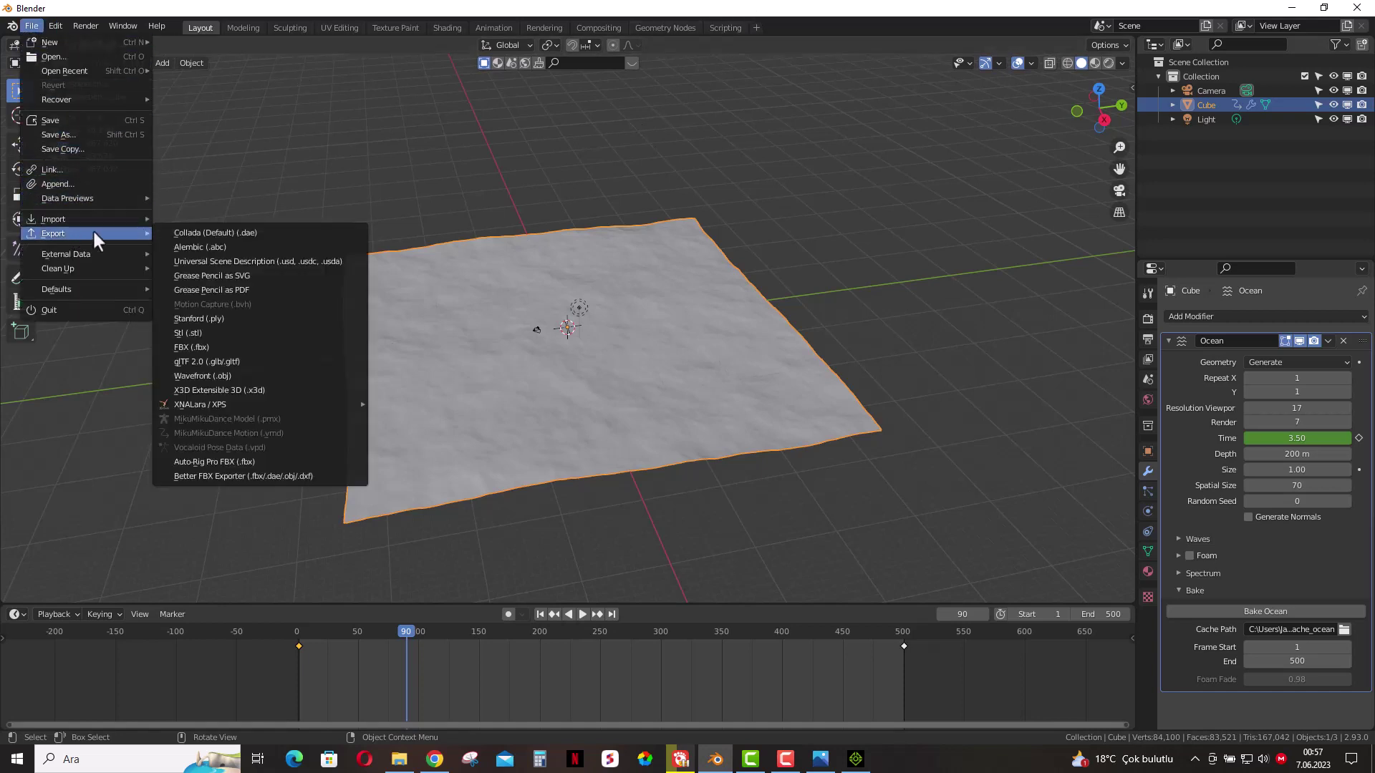
click(203, 248)
click(1012, 233)
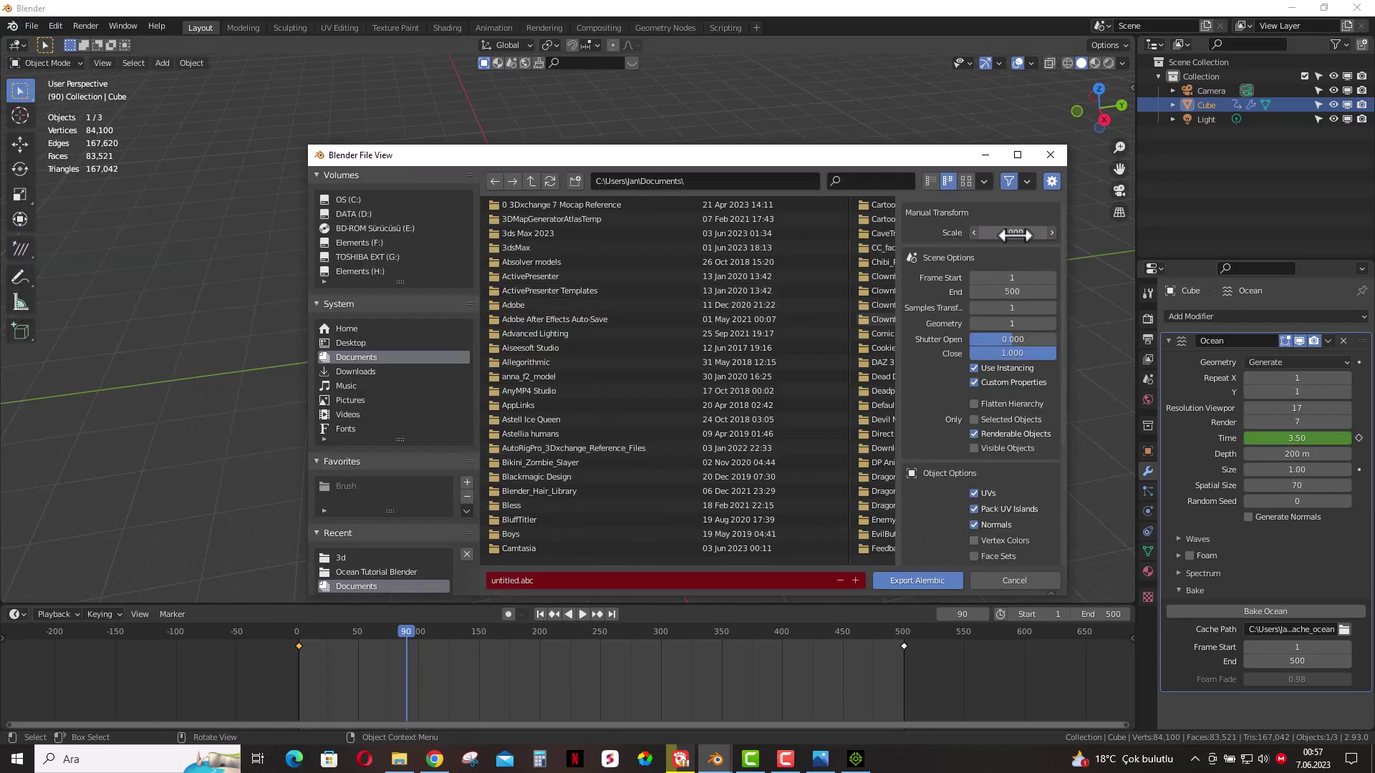
text(1.0)
key(Return)
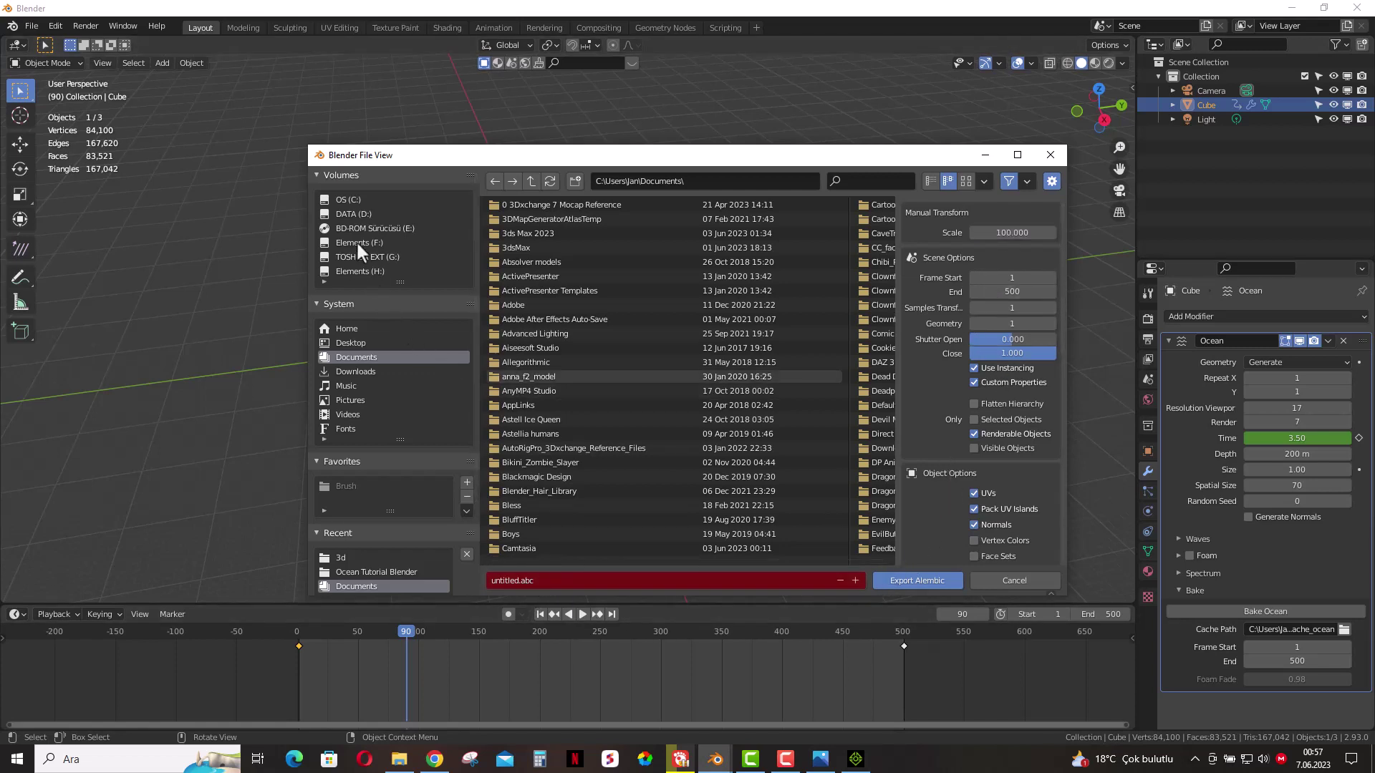
- Export the enlarged ocean as Ocean2.abc into the D:\3d folder
click(349, 210)
click(500, 206)
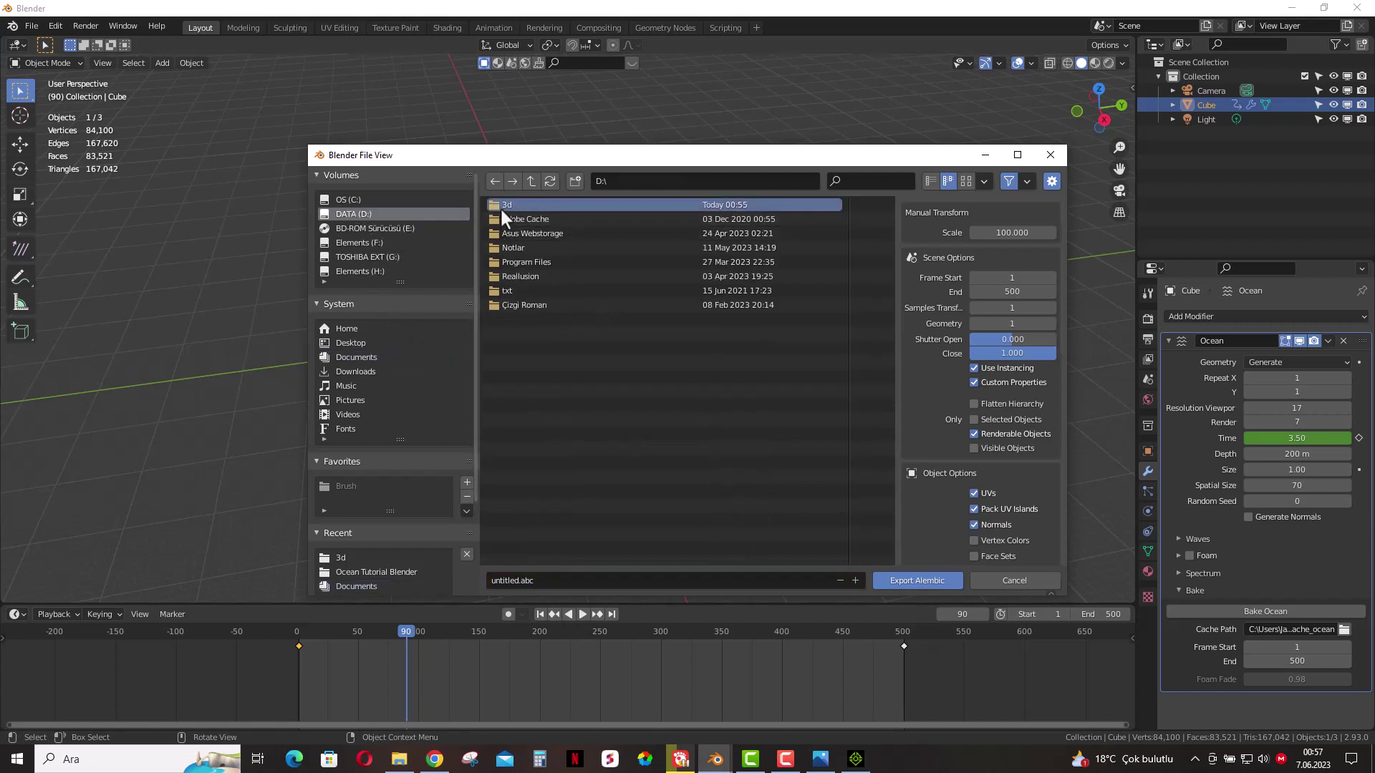
double_click(500, 206)
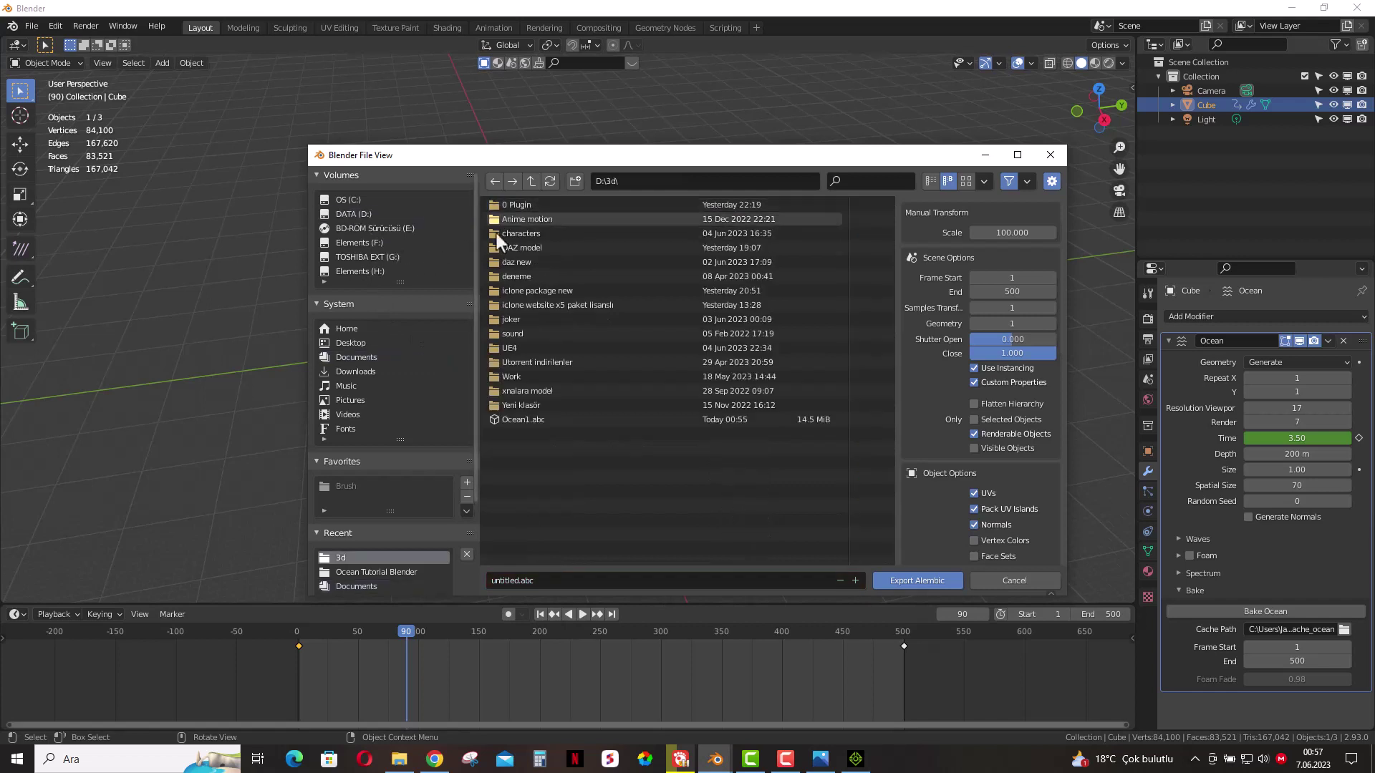
click(513, 418)
click(519, 581)
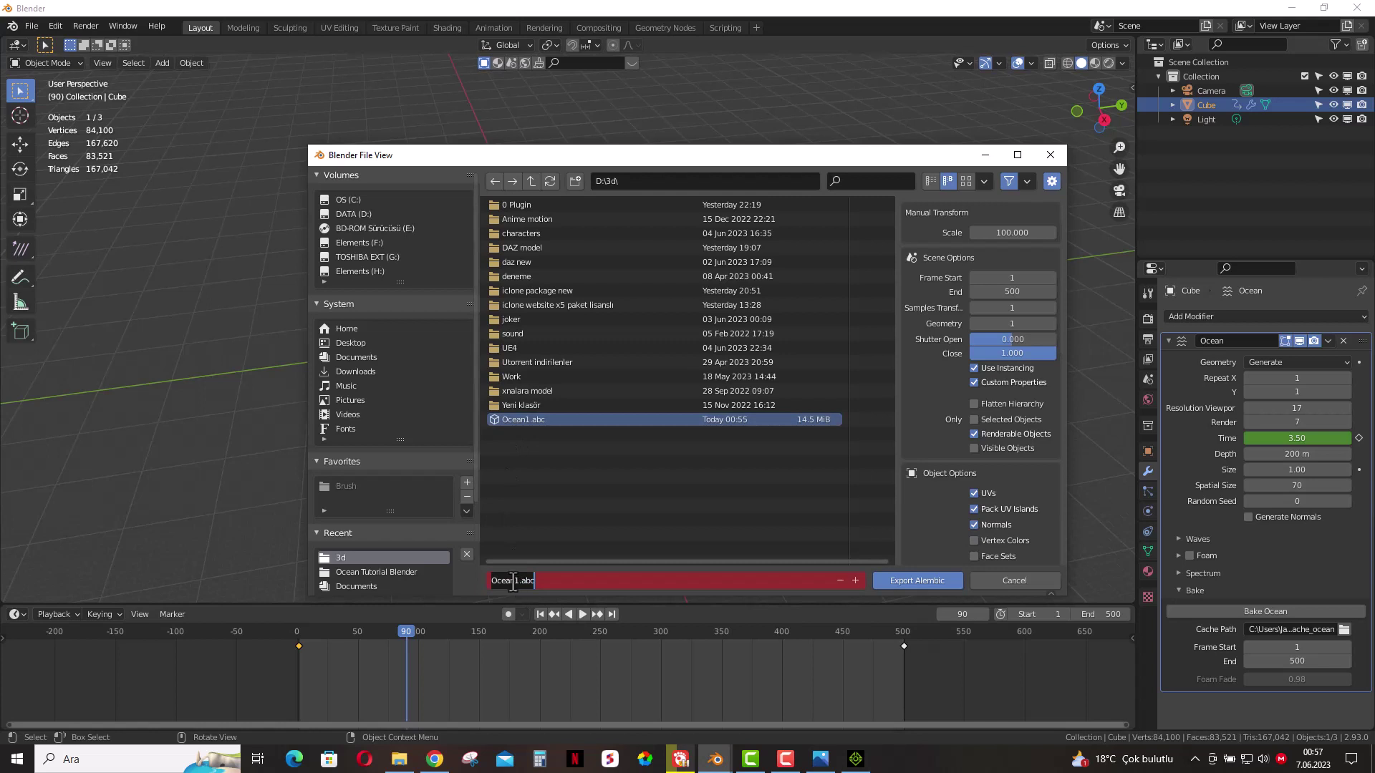
click(512, 582)
text(2)
click(910, 580)
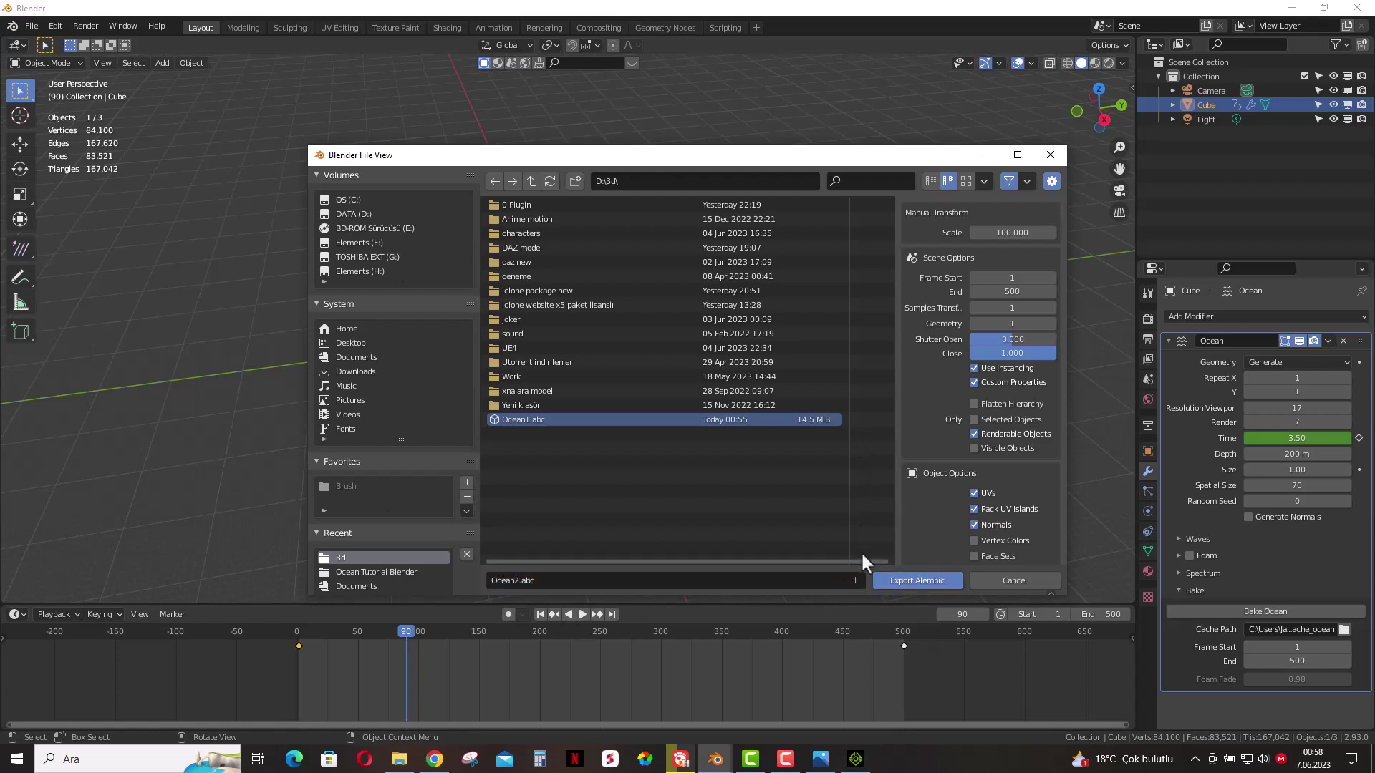
click(915, 582)
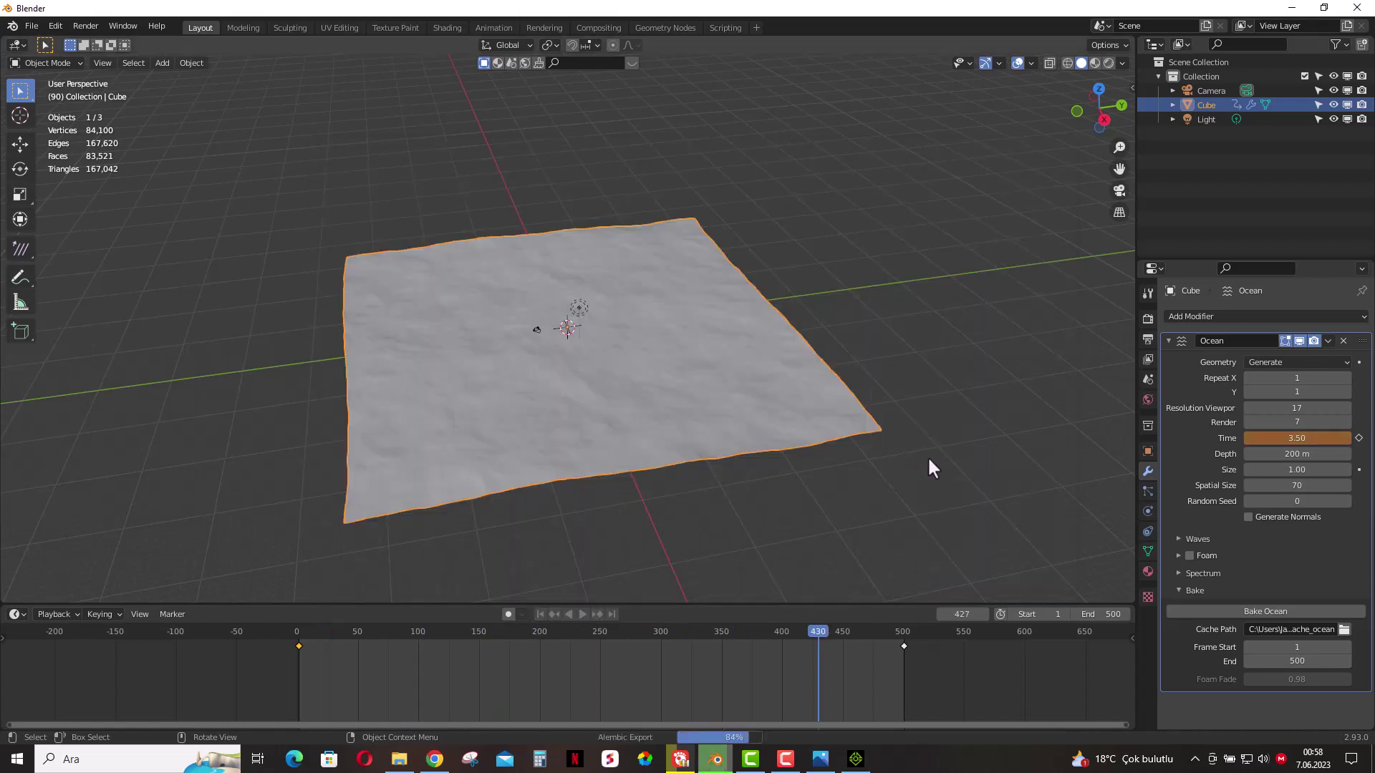
- Reset the ocean's Spatial Size to 30 and begin another Alembic export
click(1279, 485)
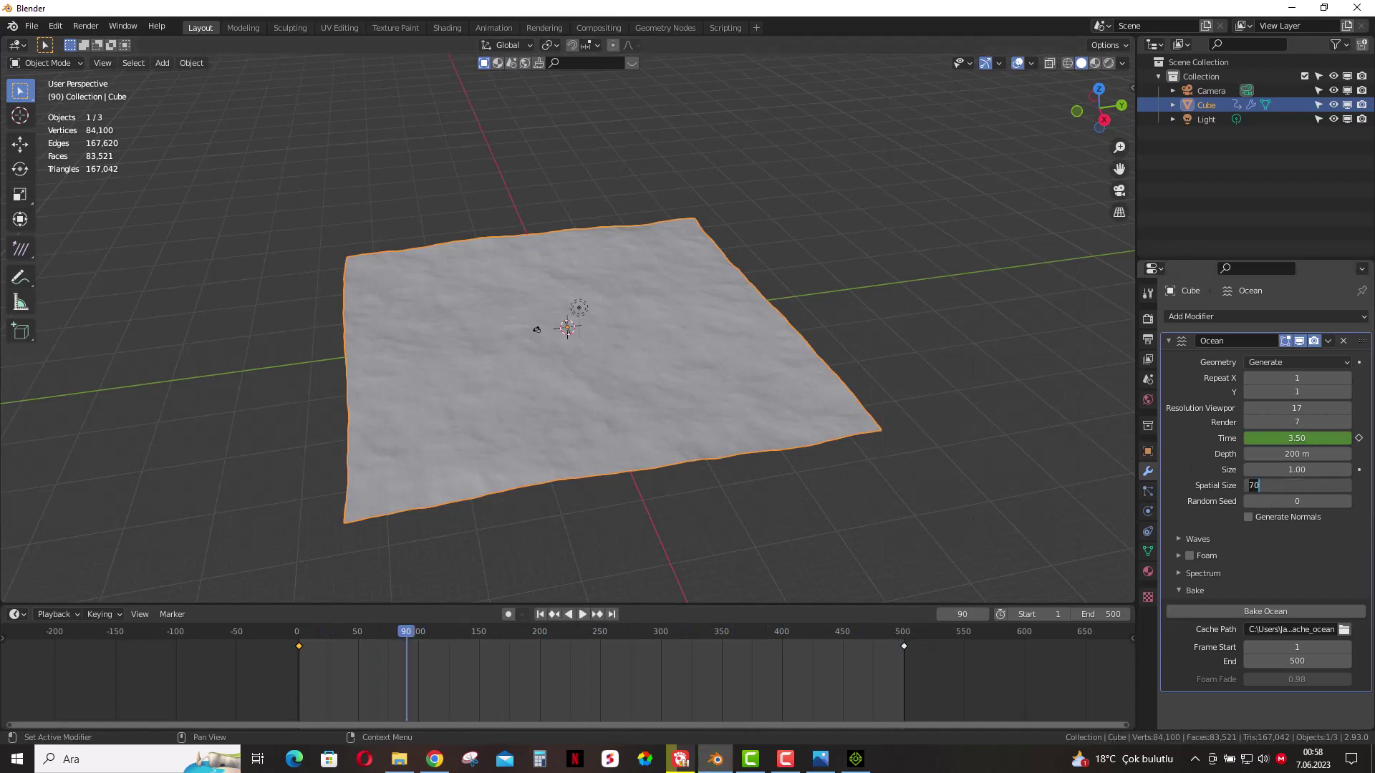
text(30)
key(Return)
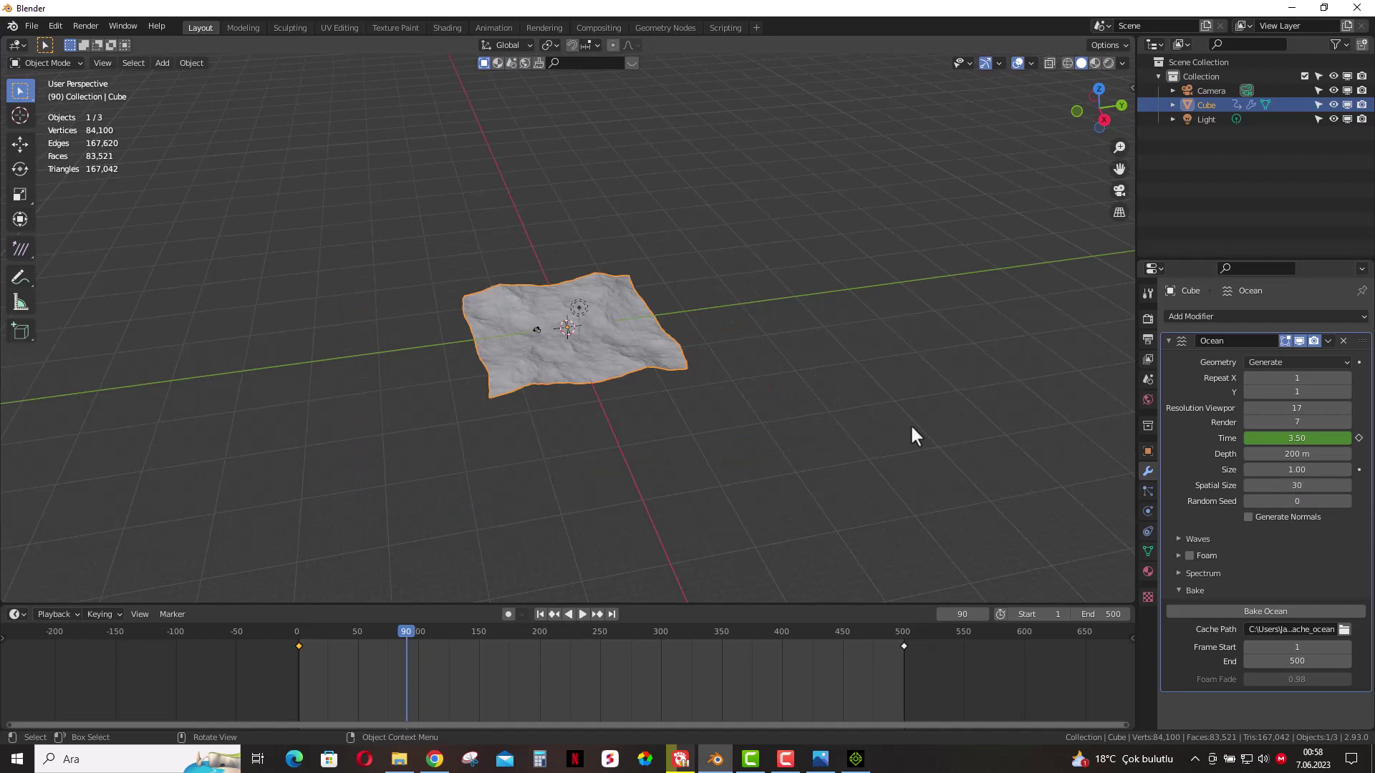
click(28, 25)
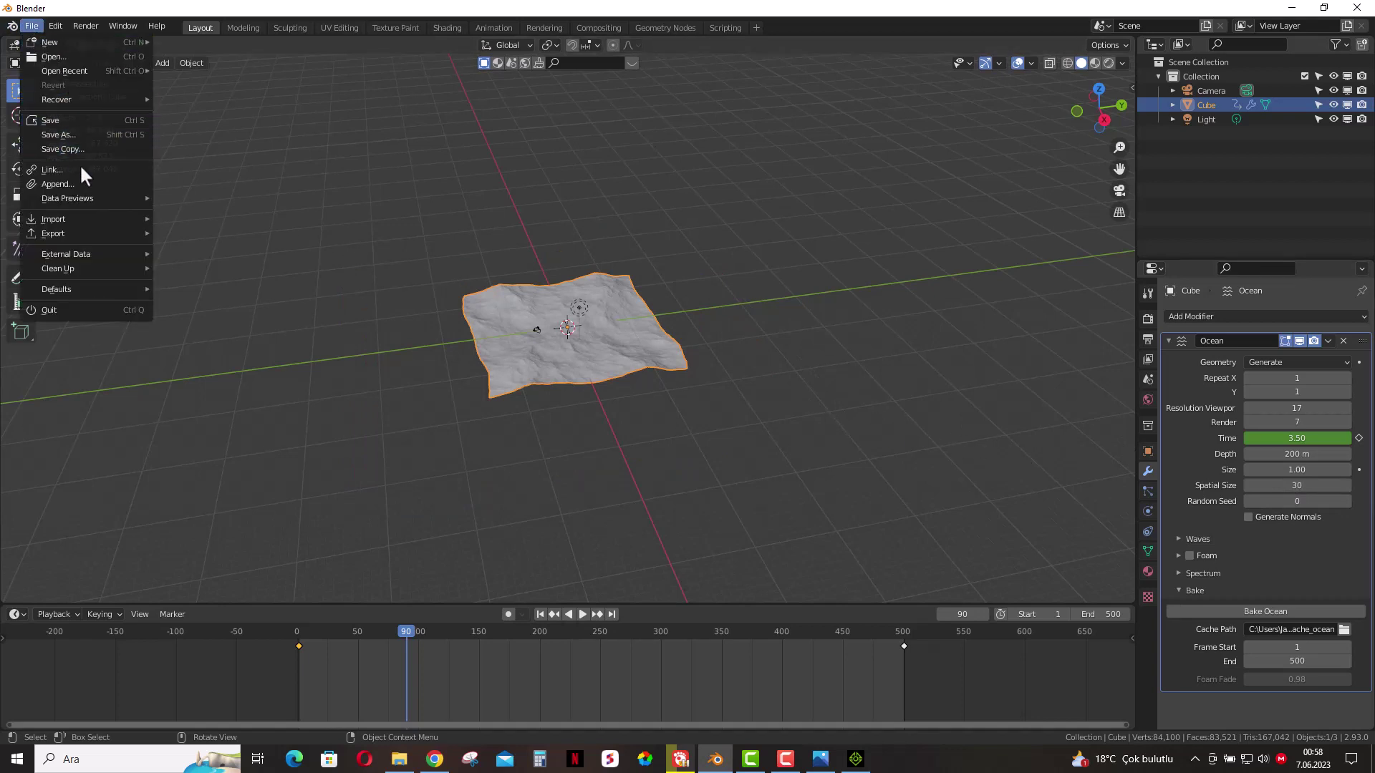
mouse_move(53, 233)
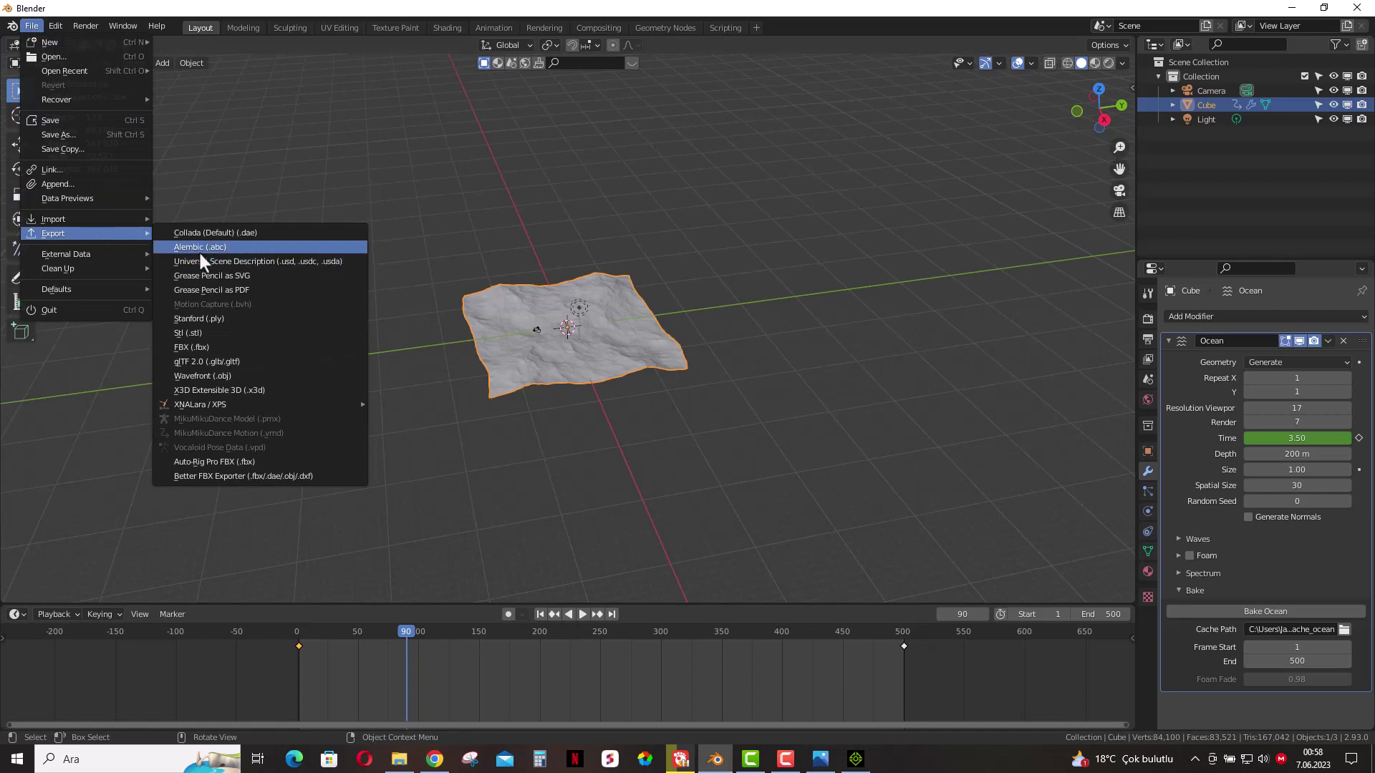
click(206, 247)
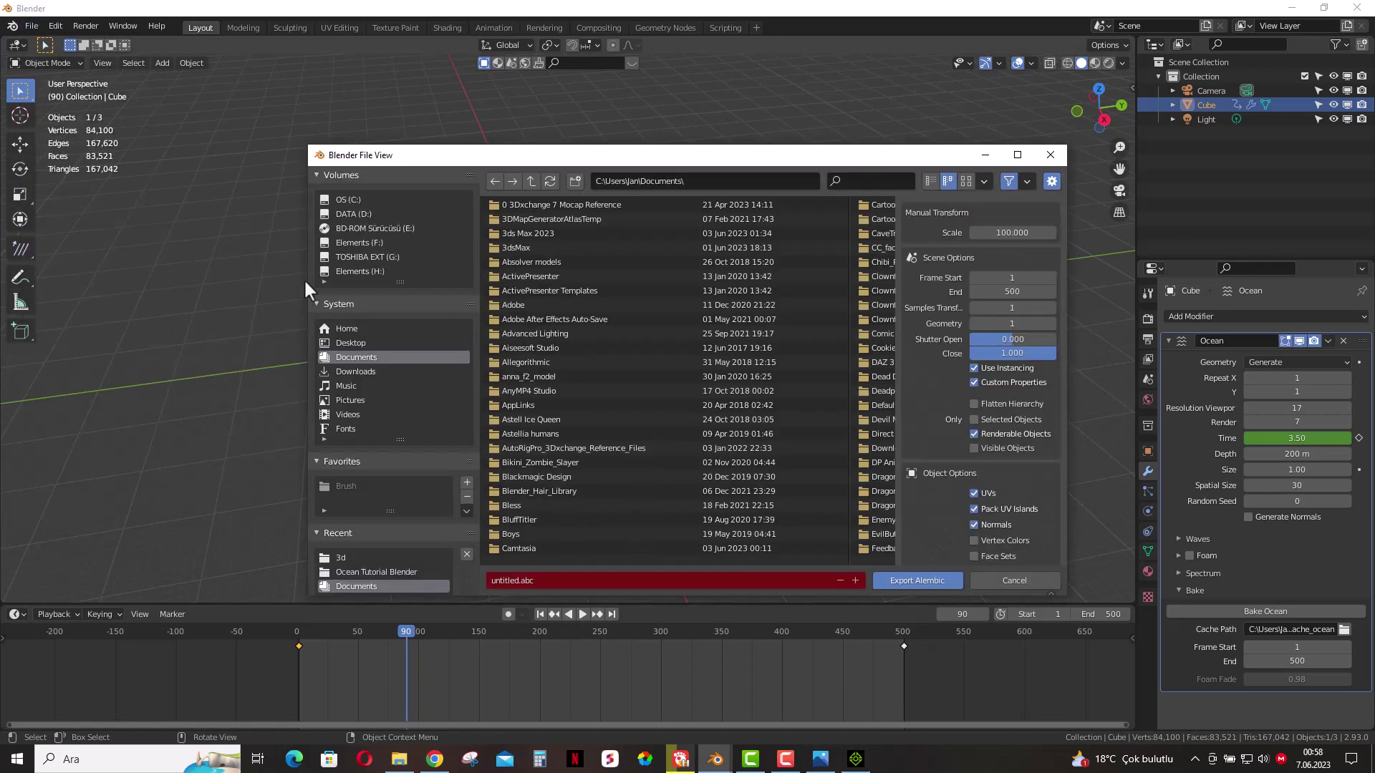
- Overwrite Ocean1.abc in D:\3d with the export at scale 1
click(365, 214)
click(500, 205)
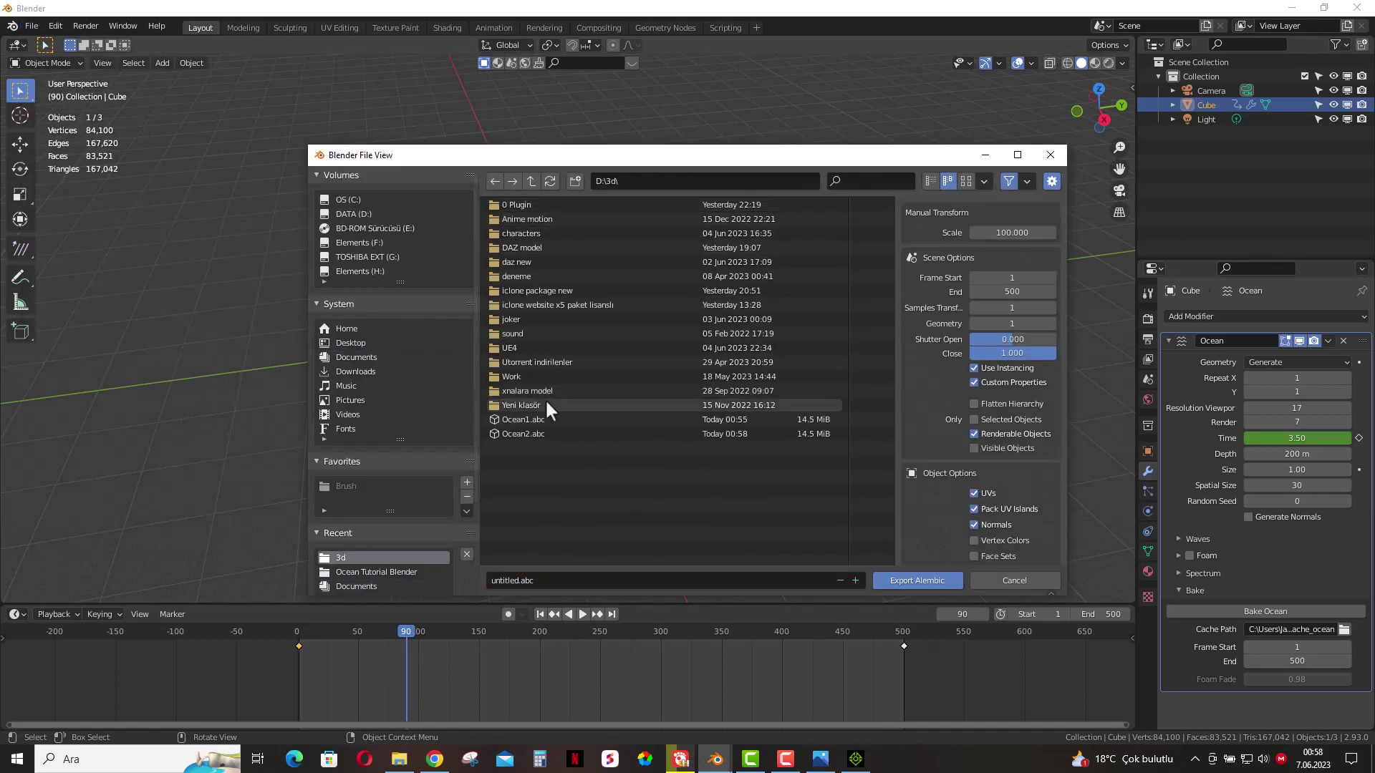
click(534, 419)
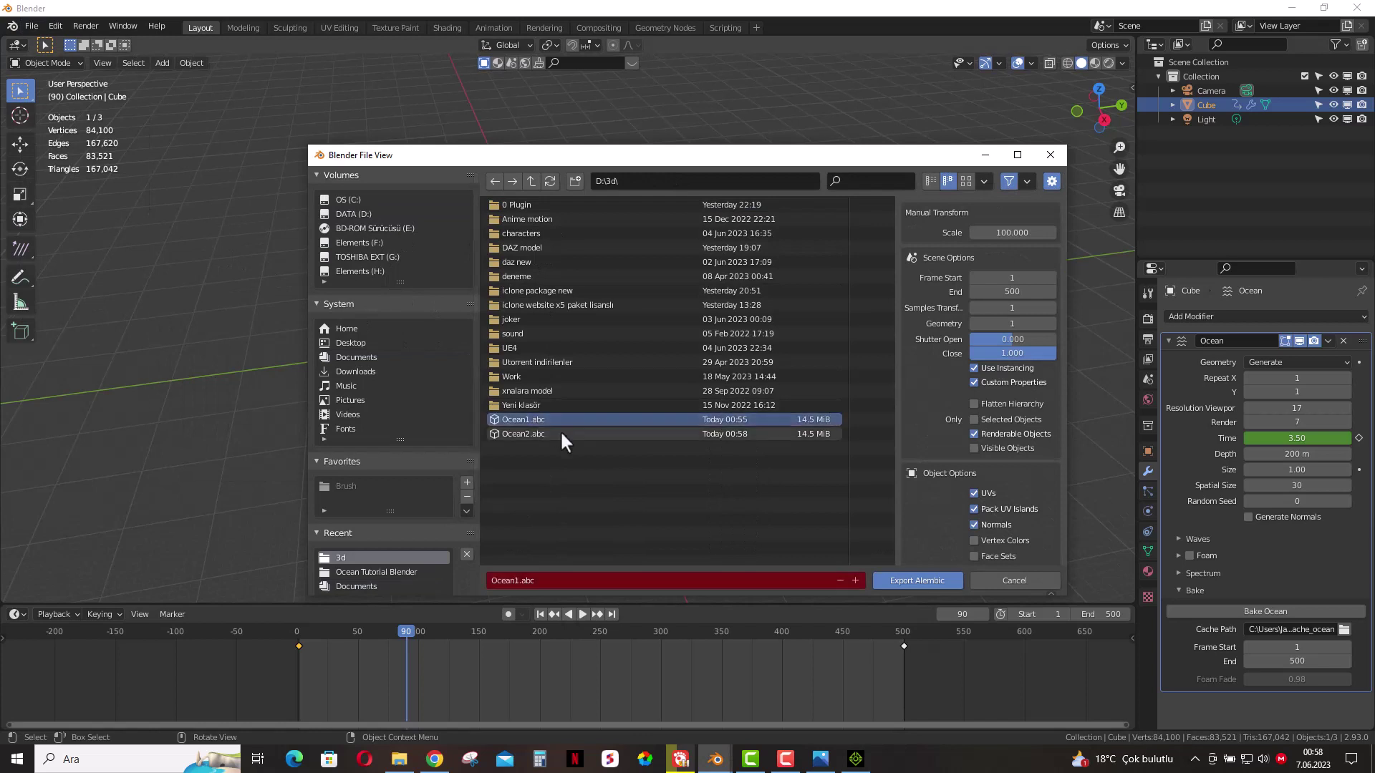
click(1013, 232)
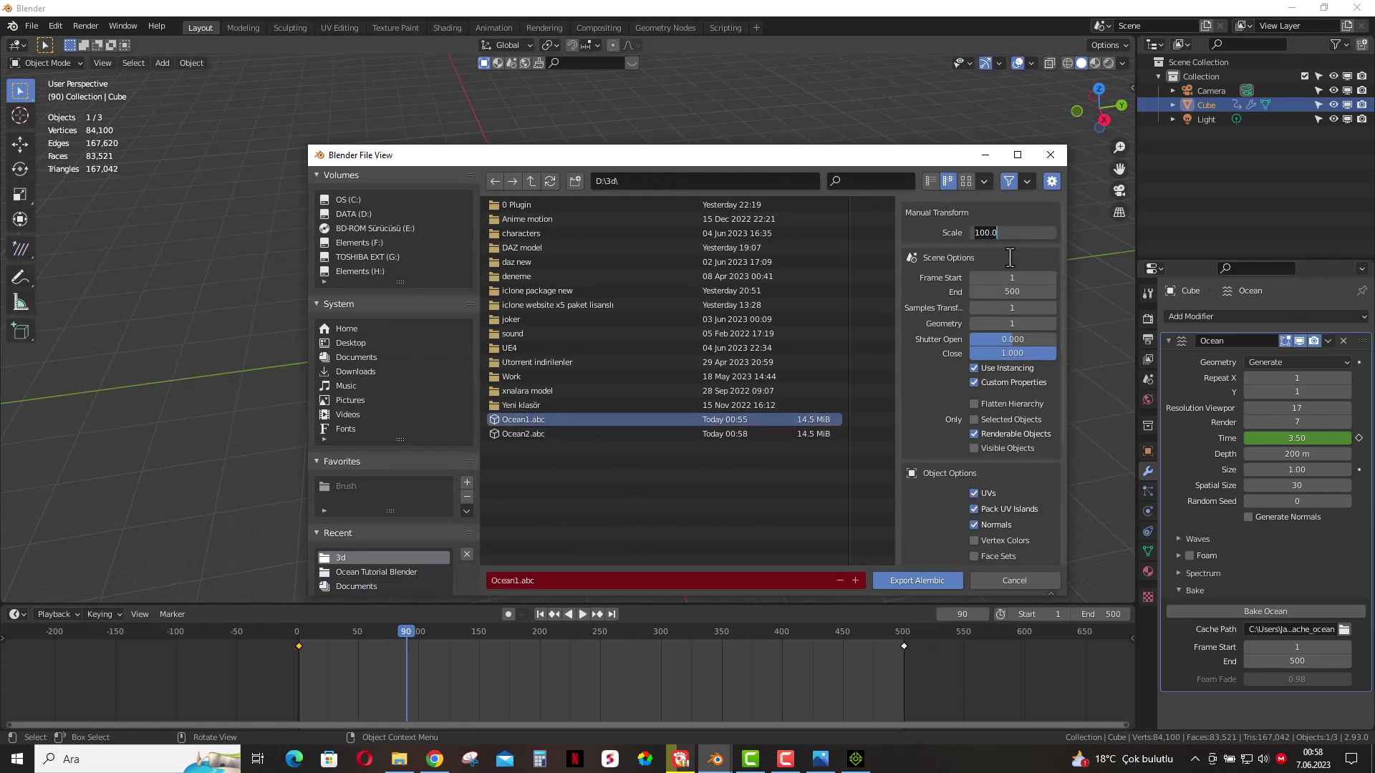
text(1)
click(931, 577)
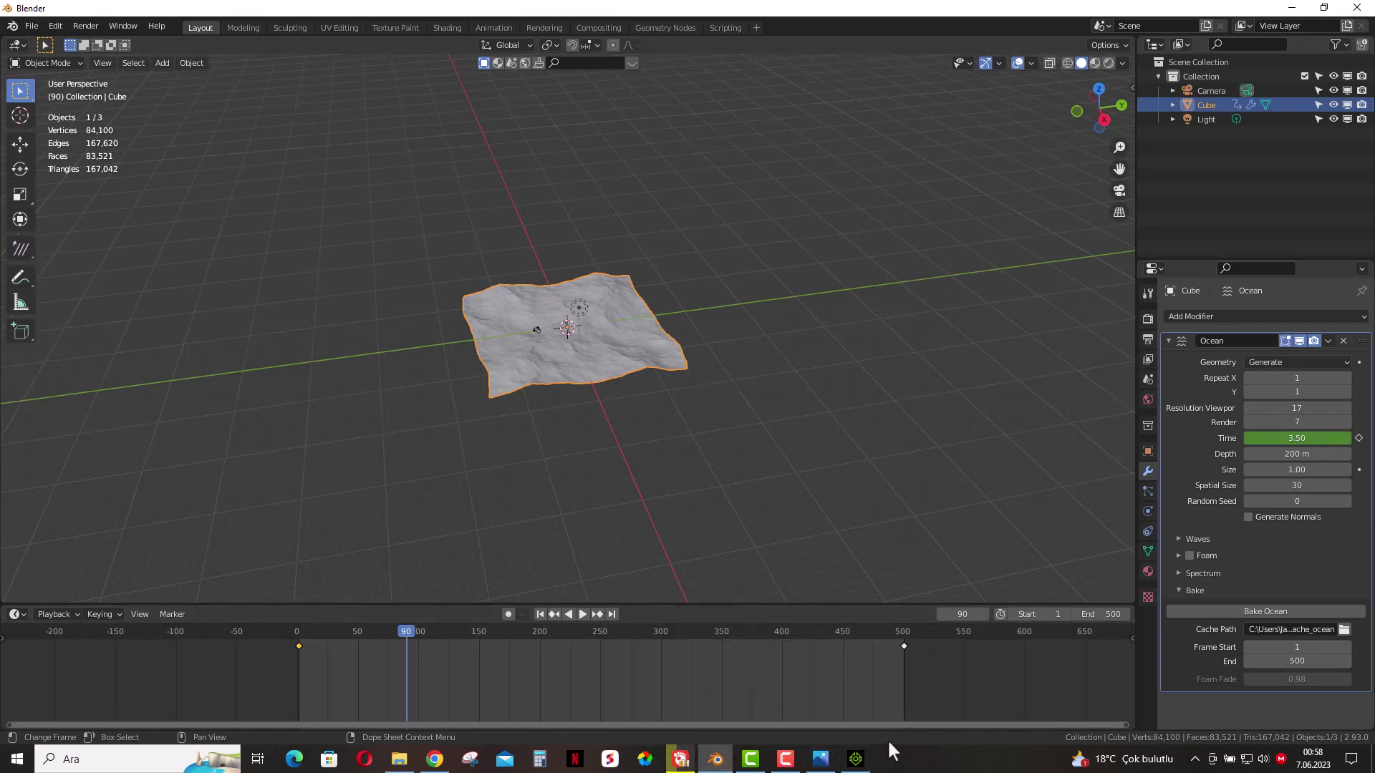
- Import Ocean1.abc from the 3d folder at default axis and scale, then select the mesh
click(855, 759)
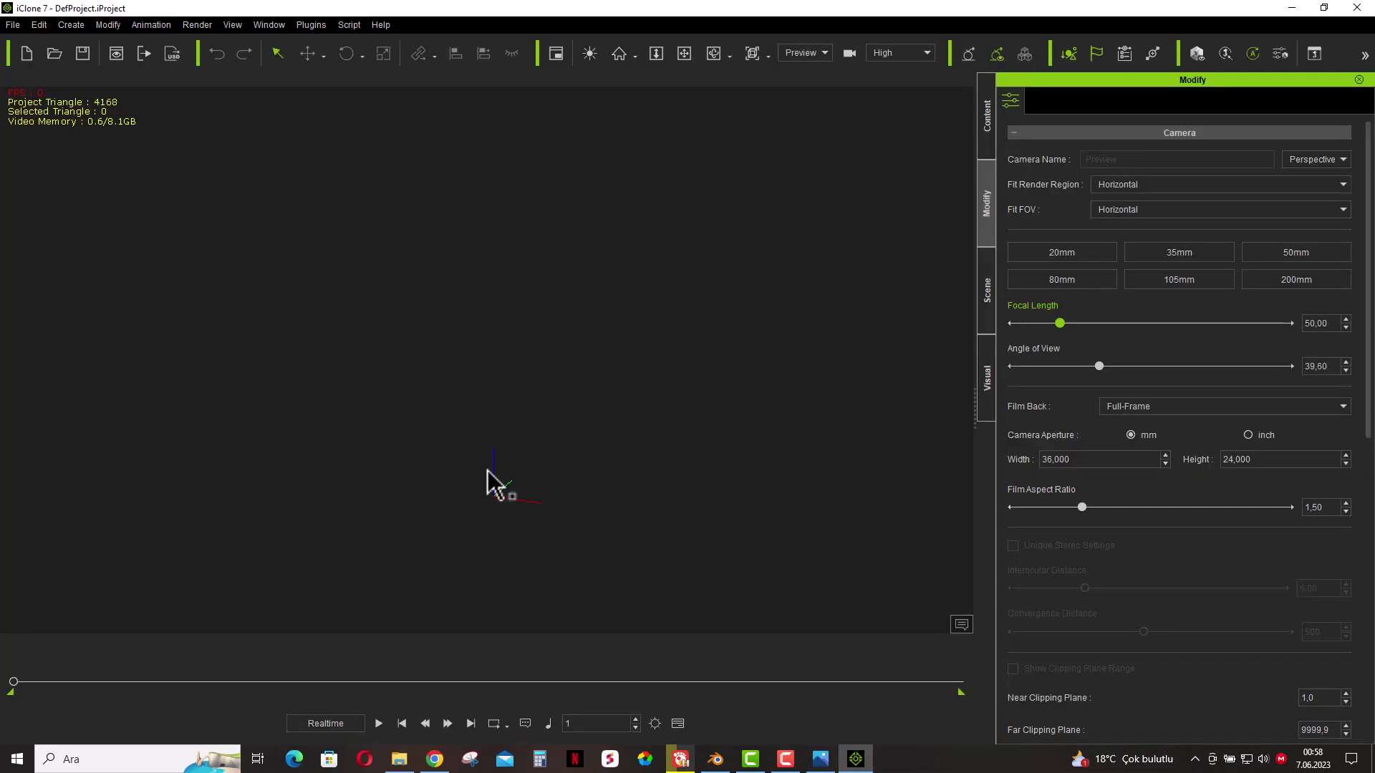
click(8, 26)
mouse_move(45, 123)
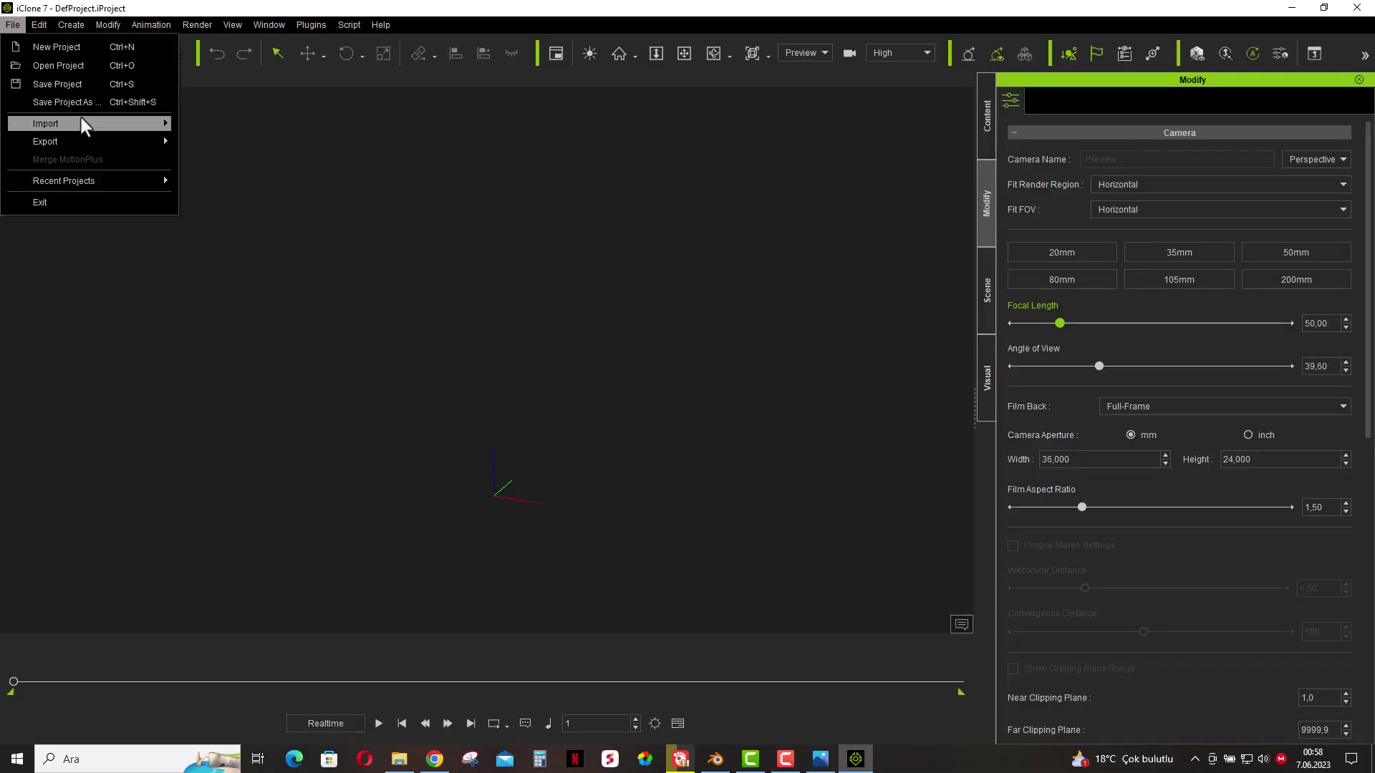
click(204, 127)
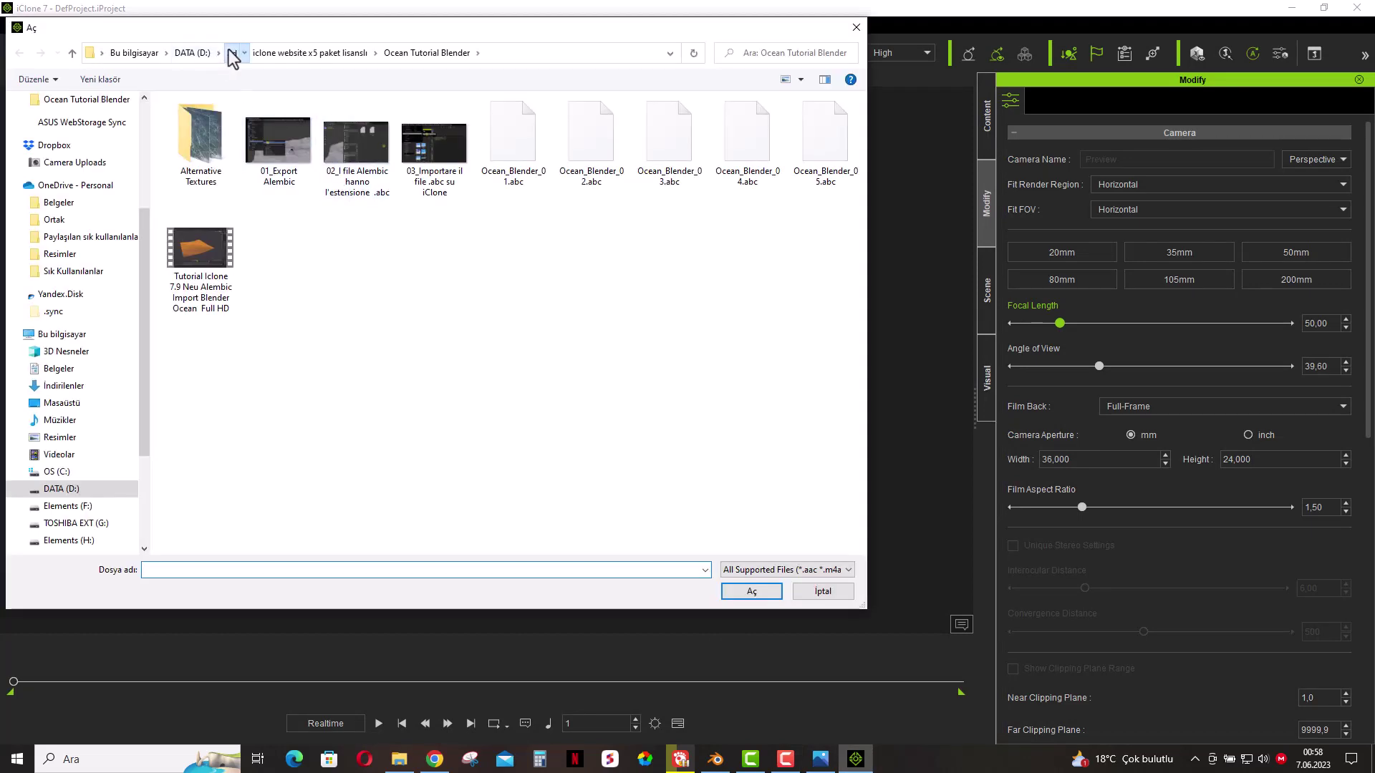
click(231, 53)
double_click(667, 229)
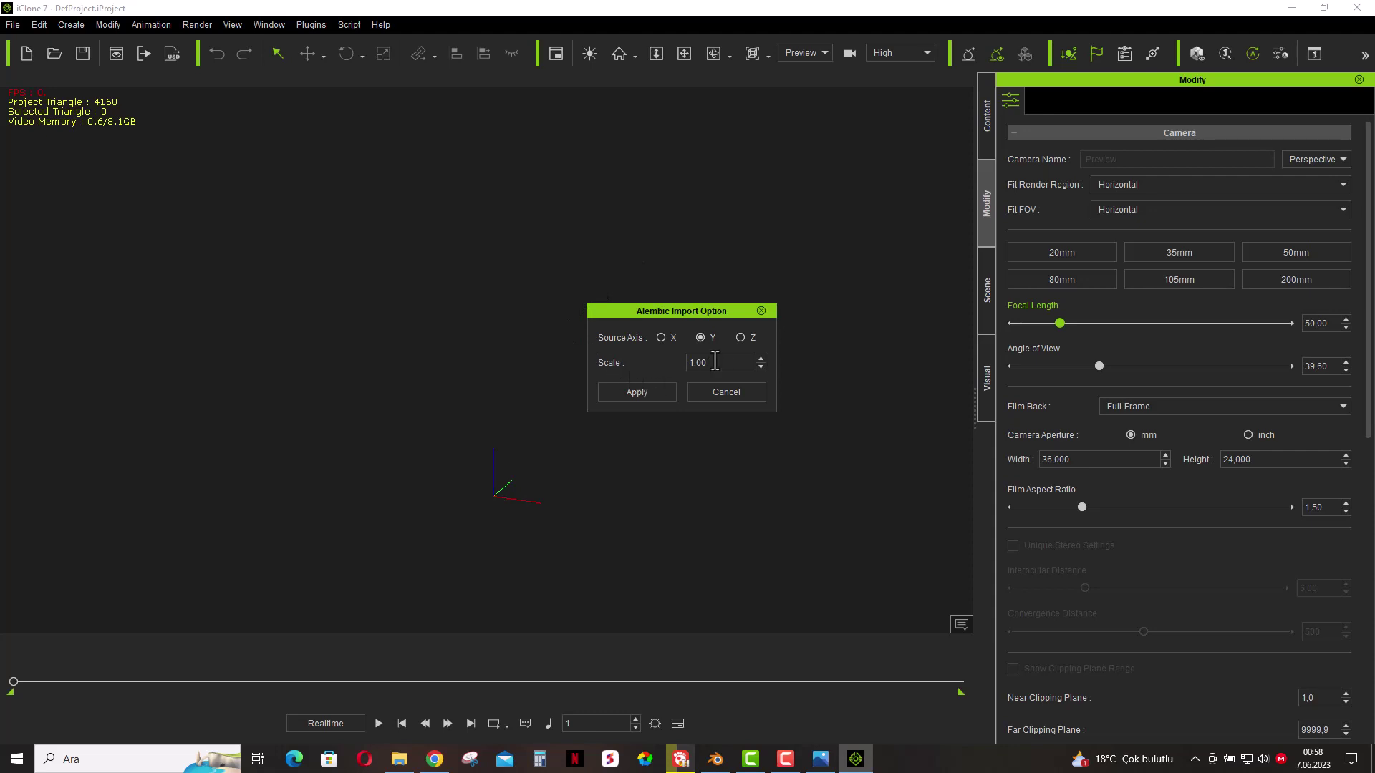
click(635, 392)
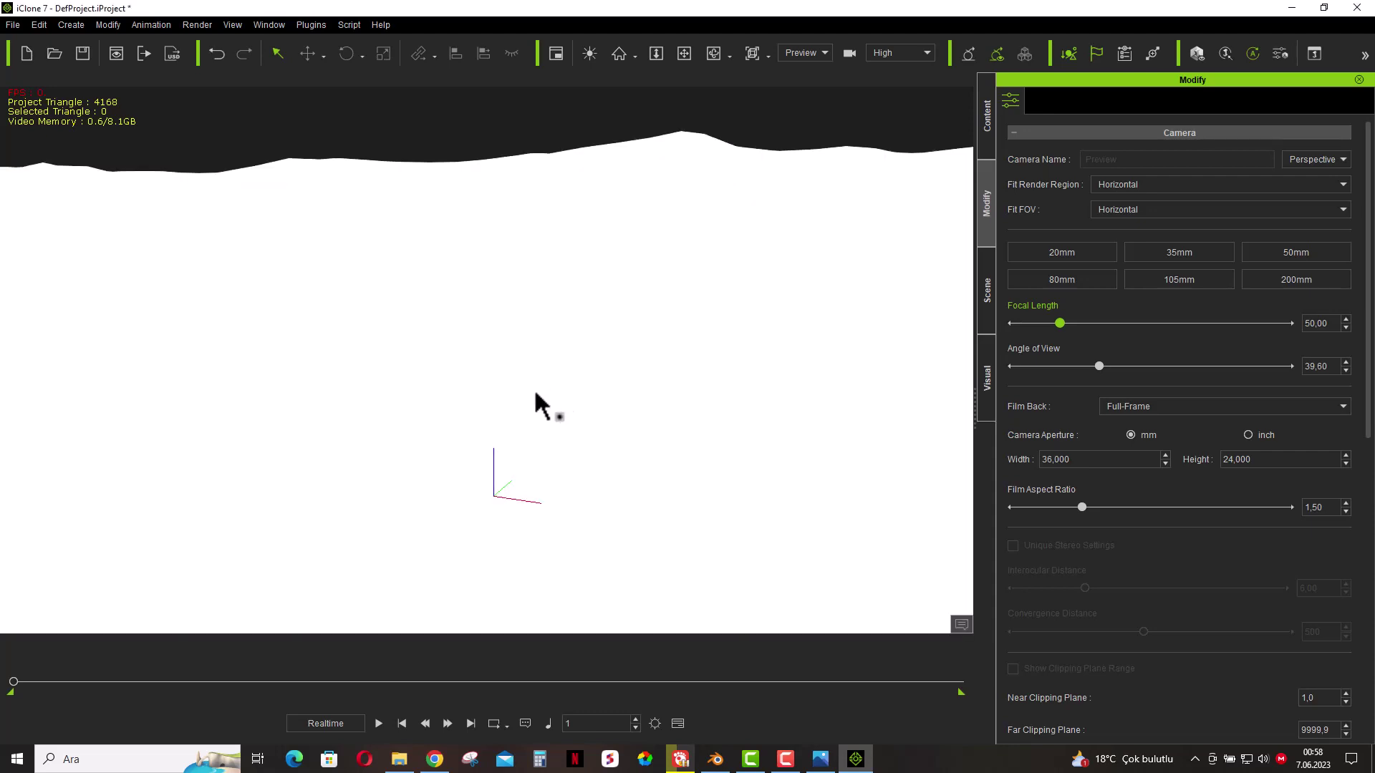
scroll(534, 388, down, 3)
scroll(537, 391, down, 3)
scroll(540, 394, down, 3)
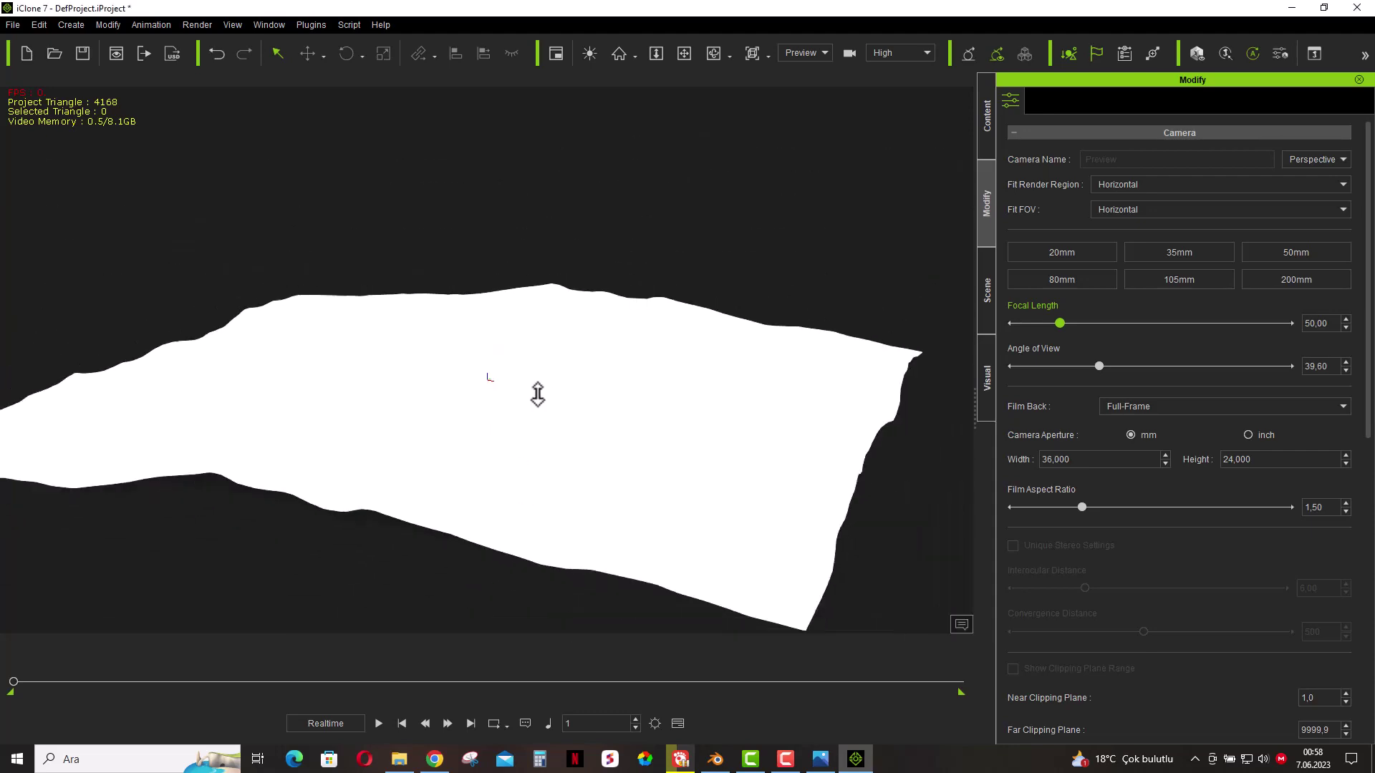
scroll(552, 395, down, 2)
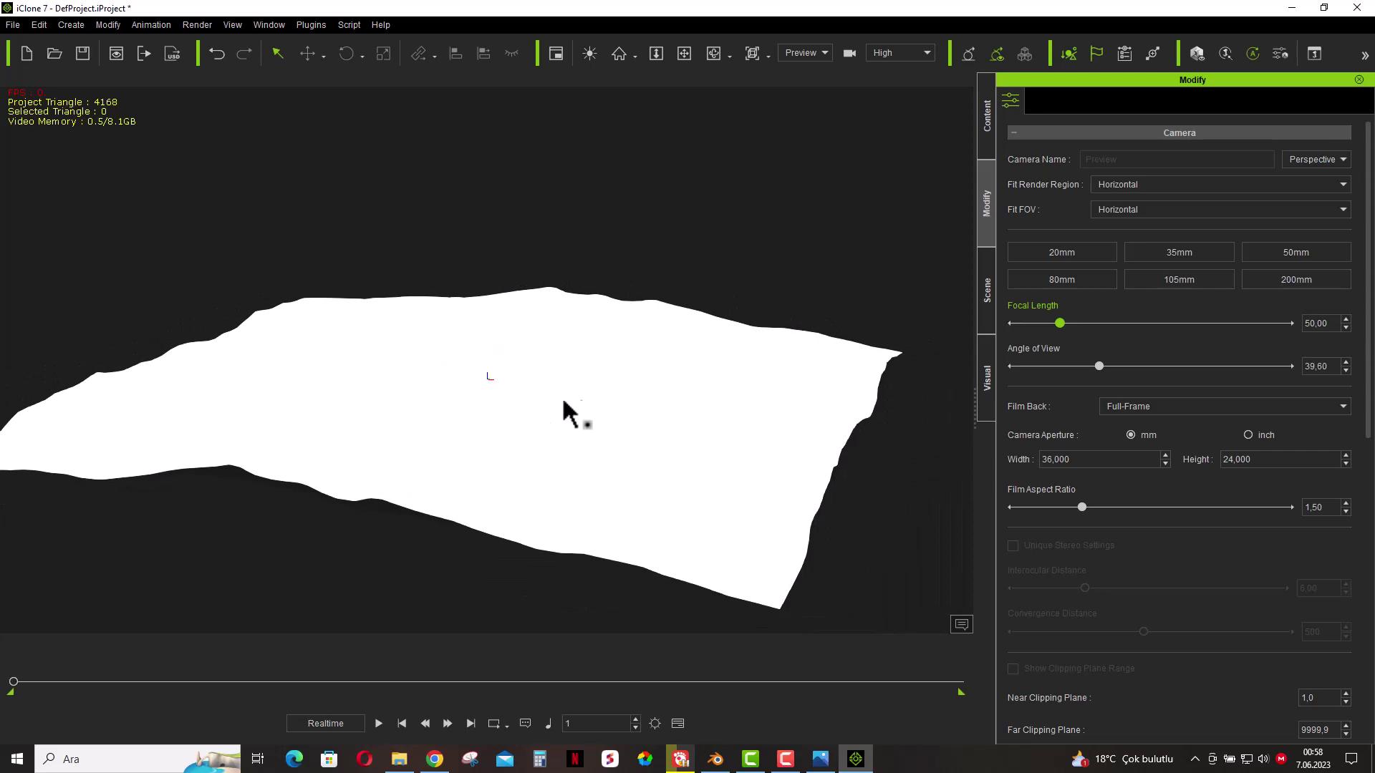
click(722, 392)
- Show the ocean prop's Material settings in the Modify panel, then switch to the web browser
click(985, 290)
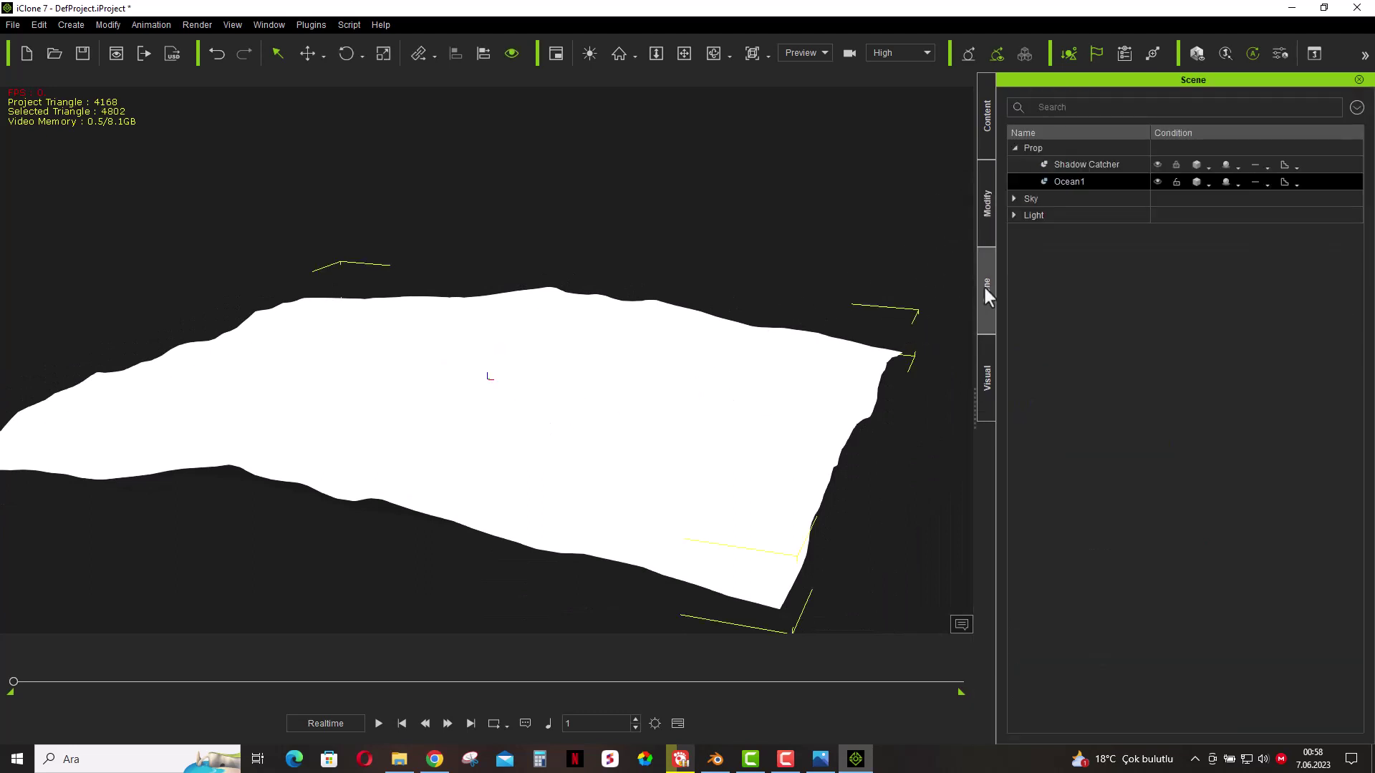
click(989, 203)
click(1065, 101)
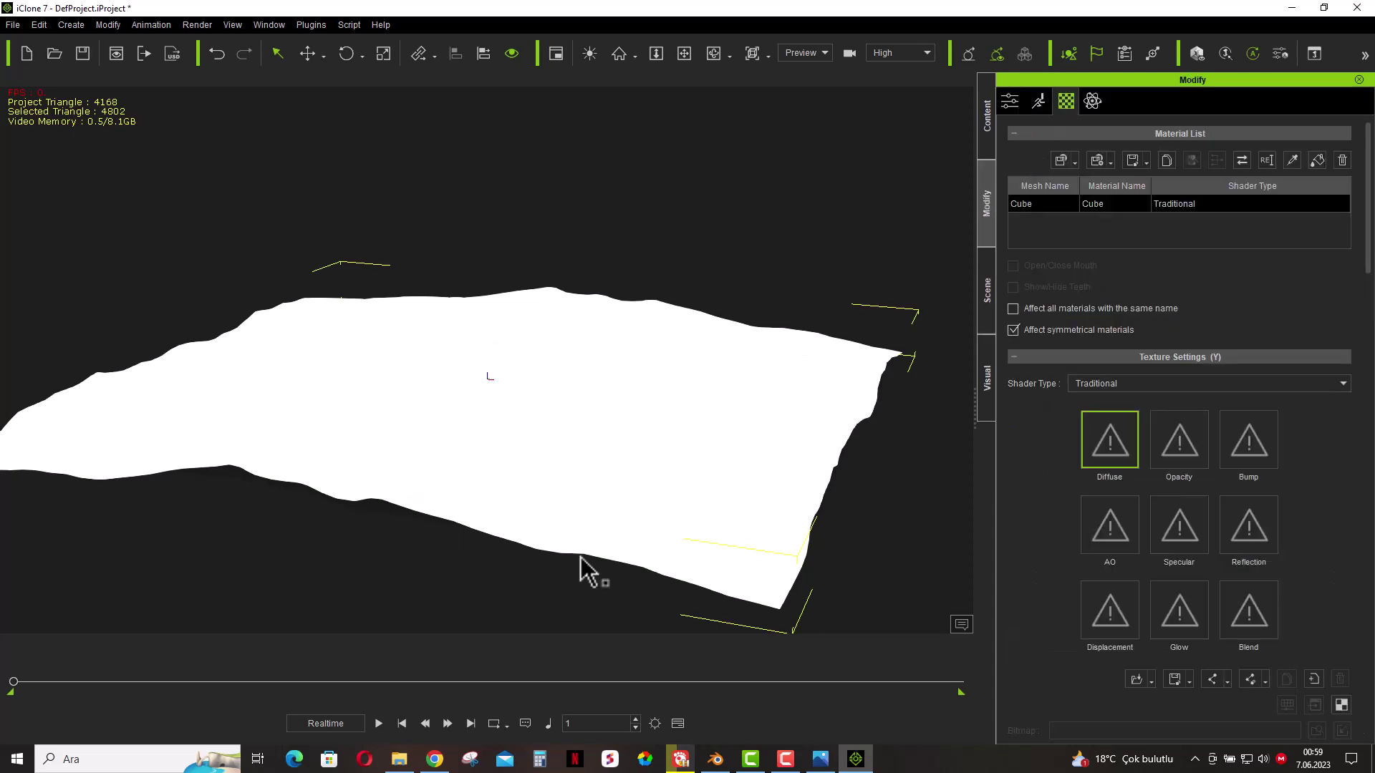
key(alt+Tab)
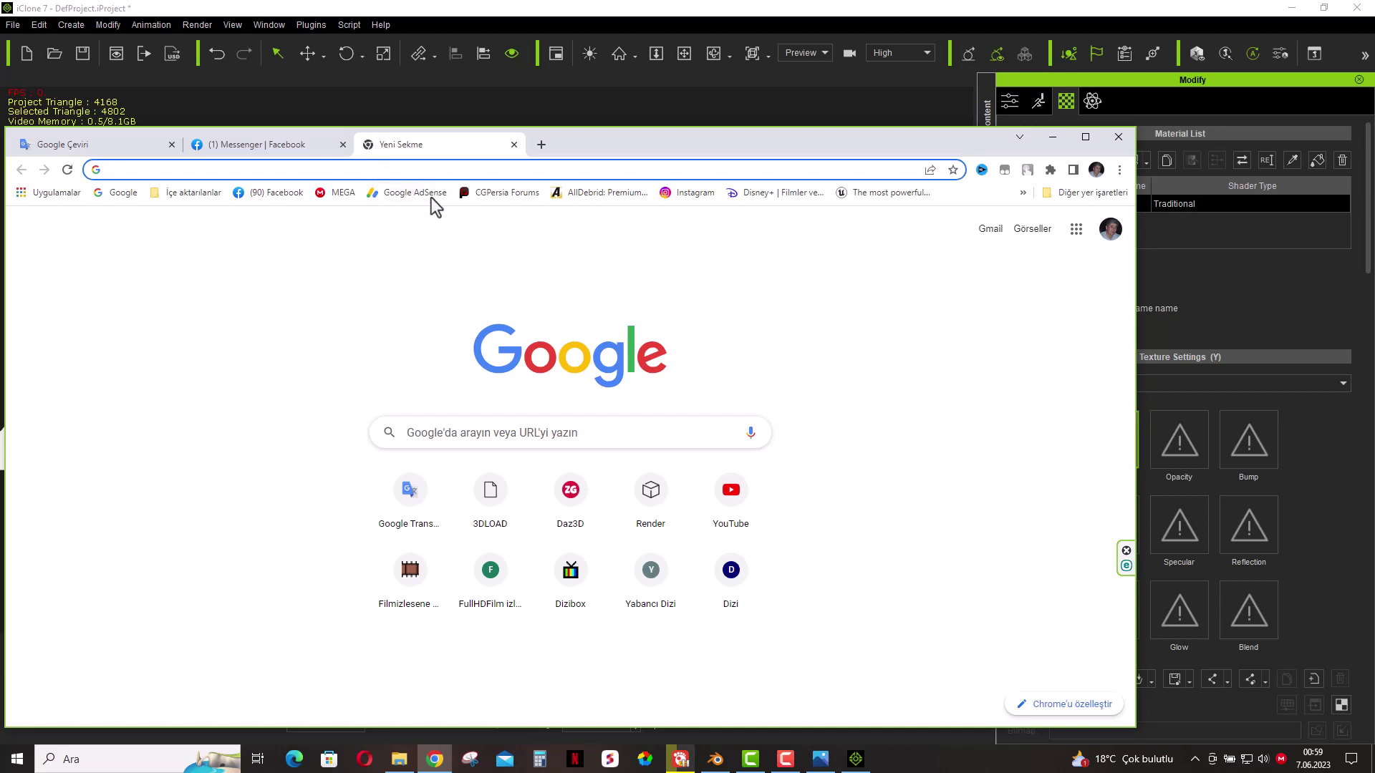
- Search Google Images for 'ocean textures', then minimize the browser
click(449, 433)
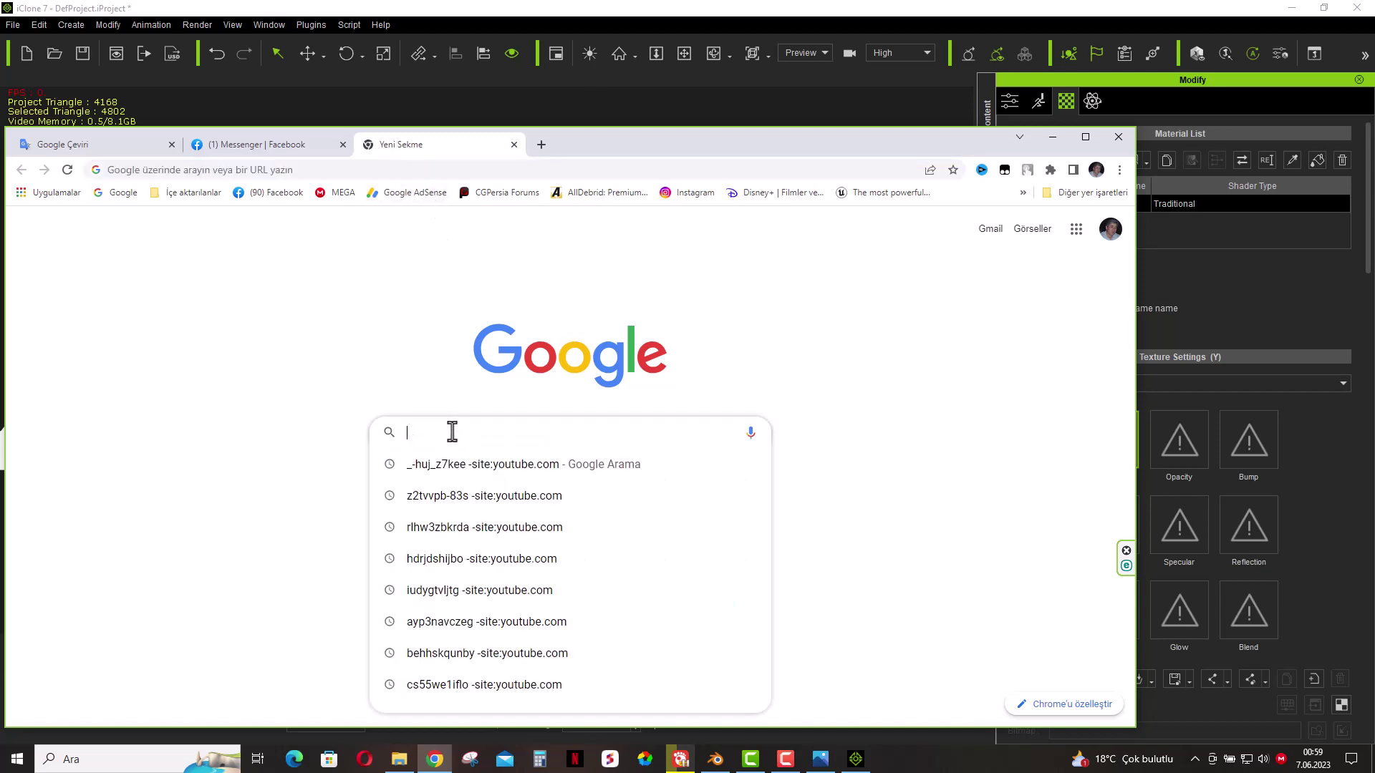
text(oce)
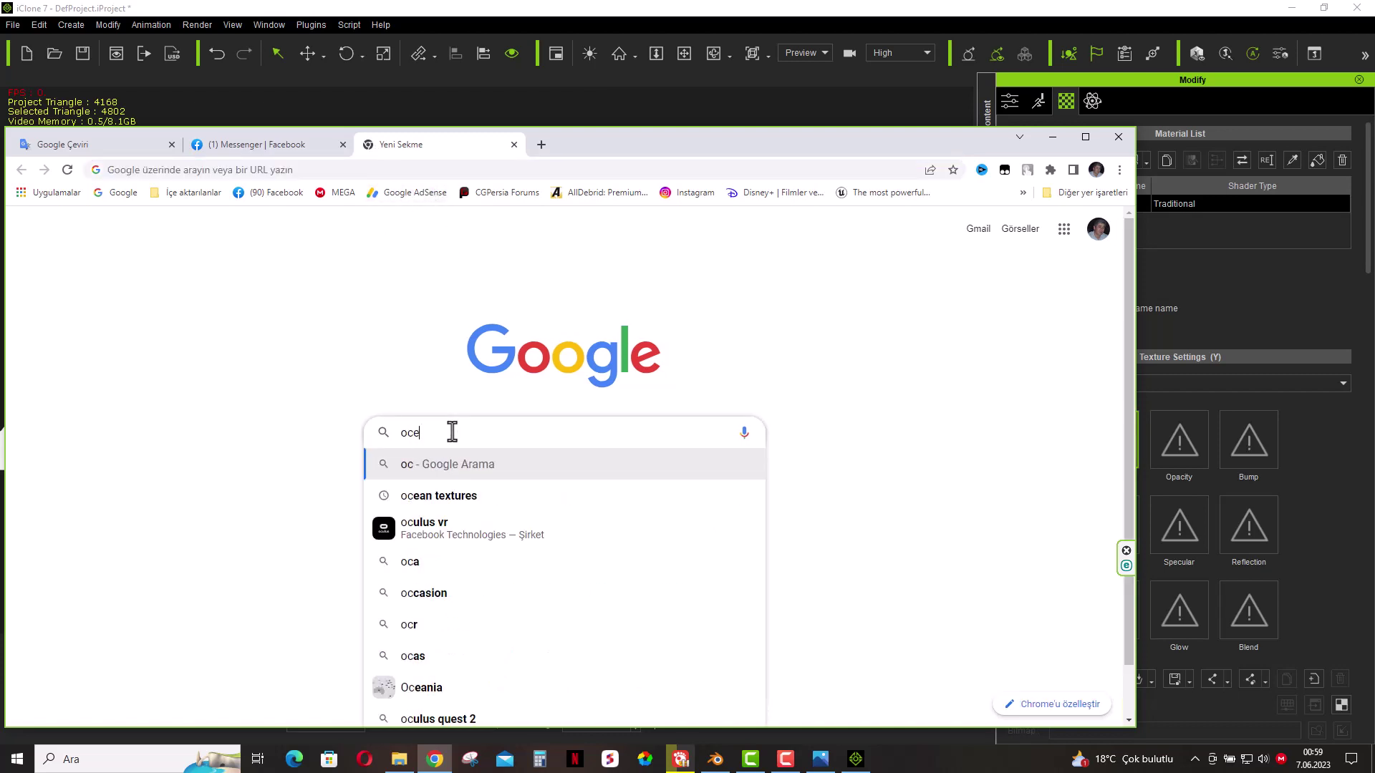
text(an tex)
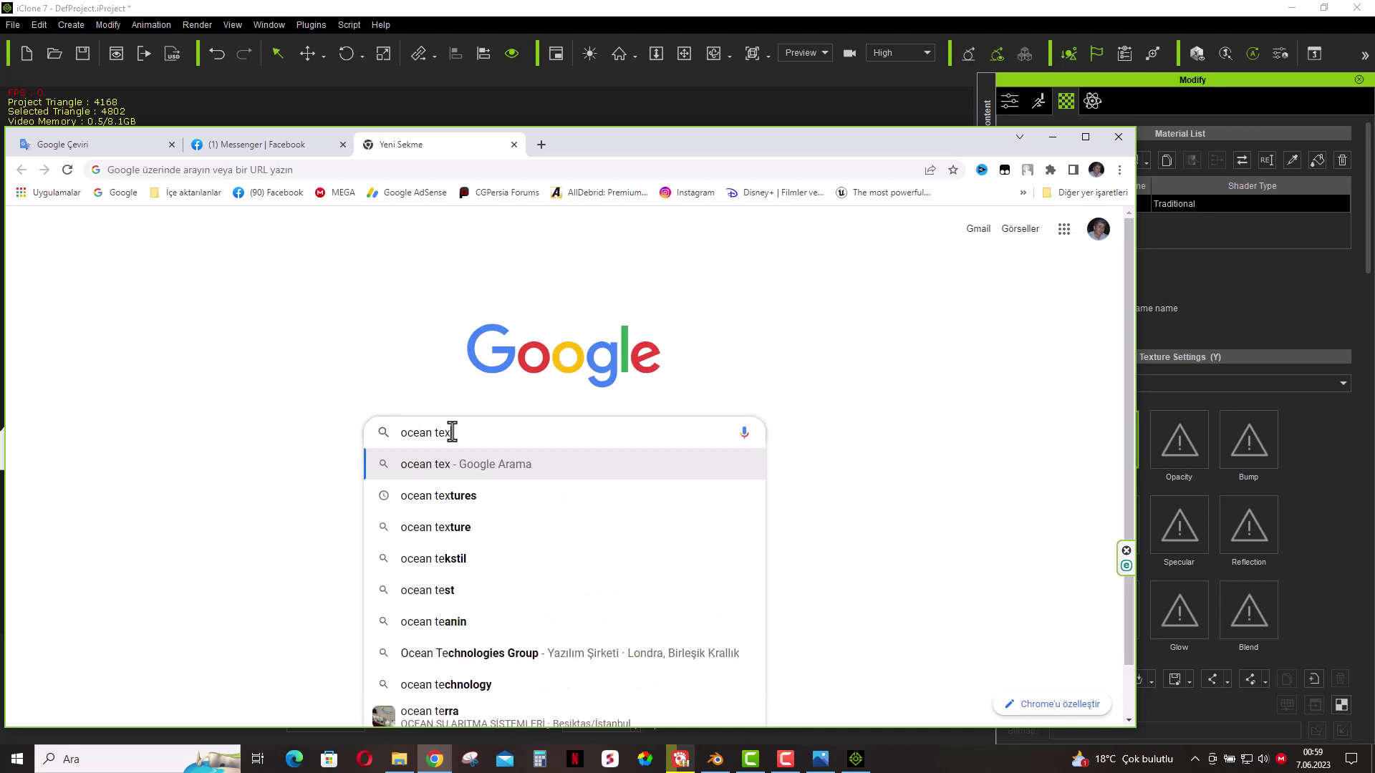
text(tures)
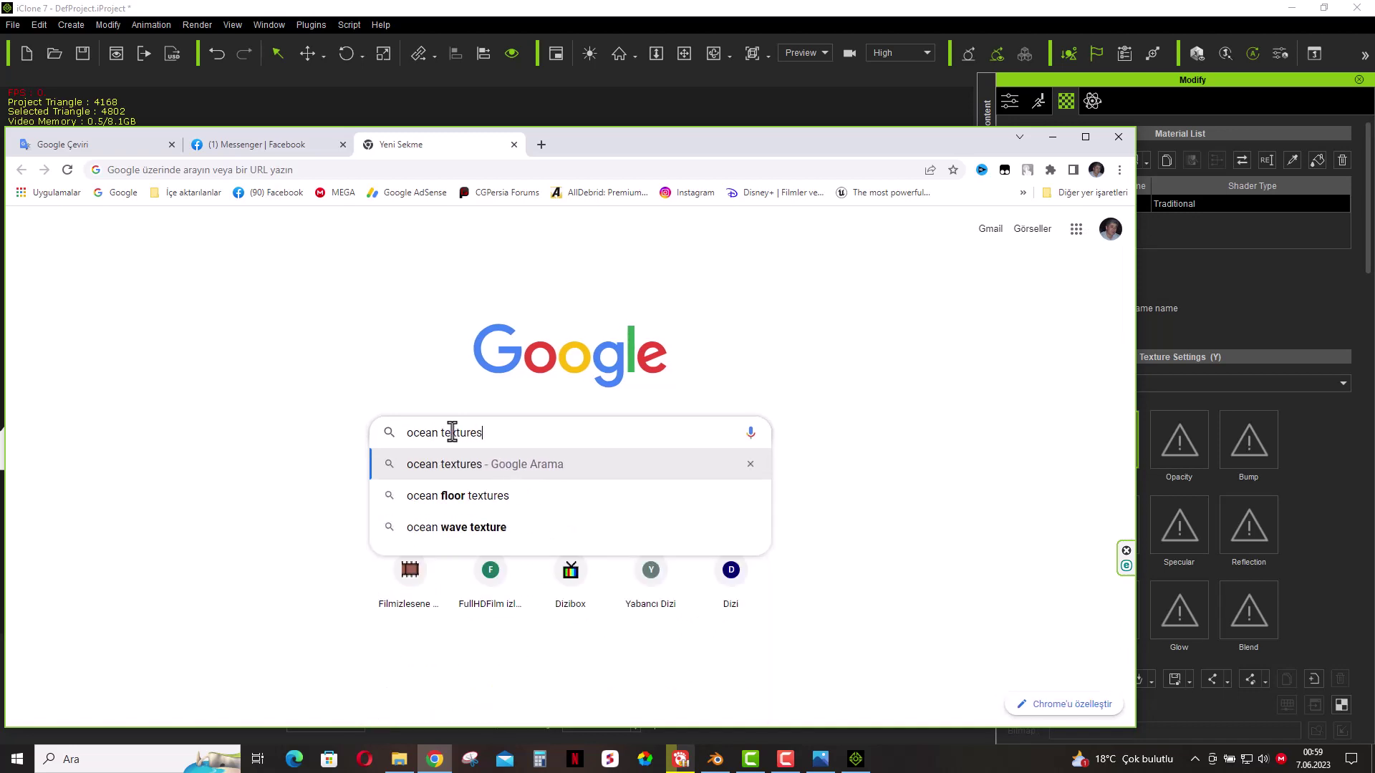
key(Return)
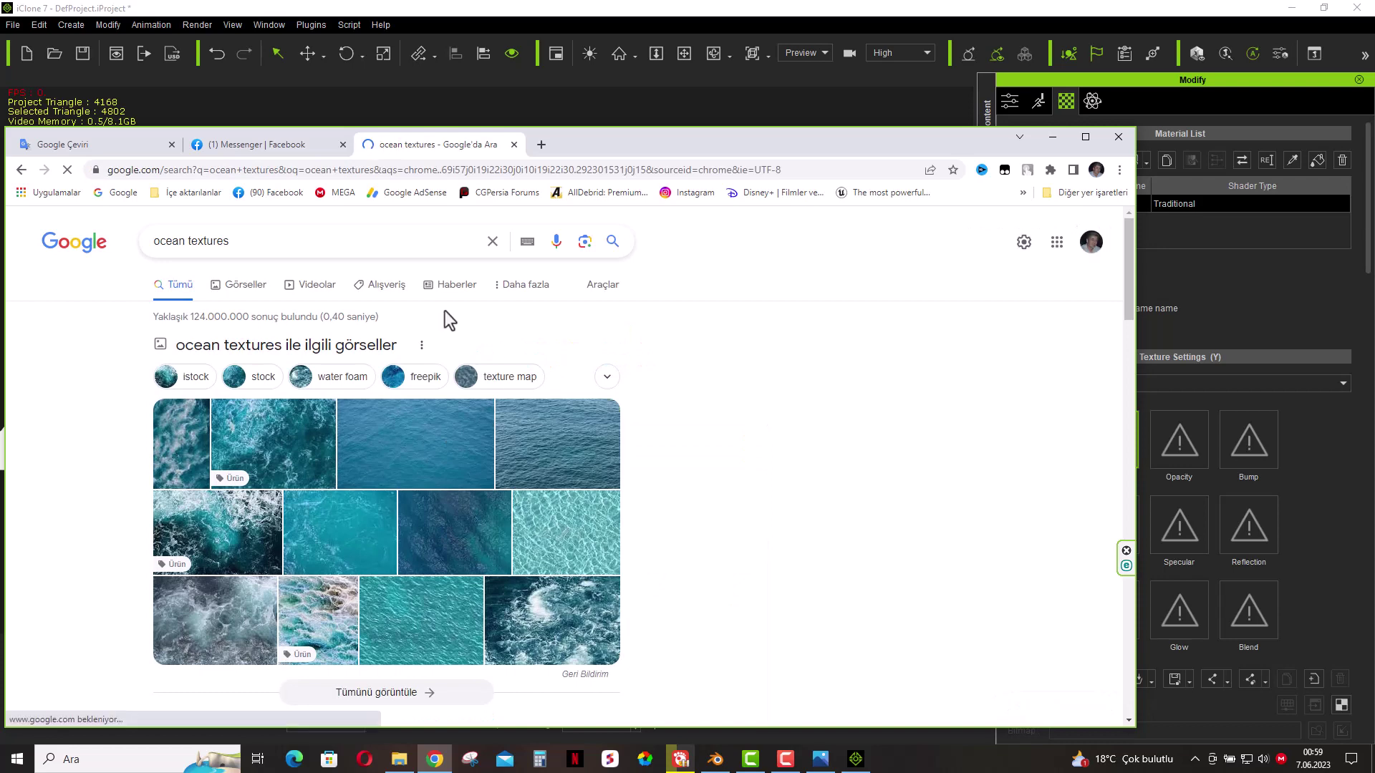
click(235, 290)
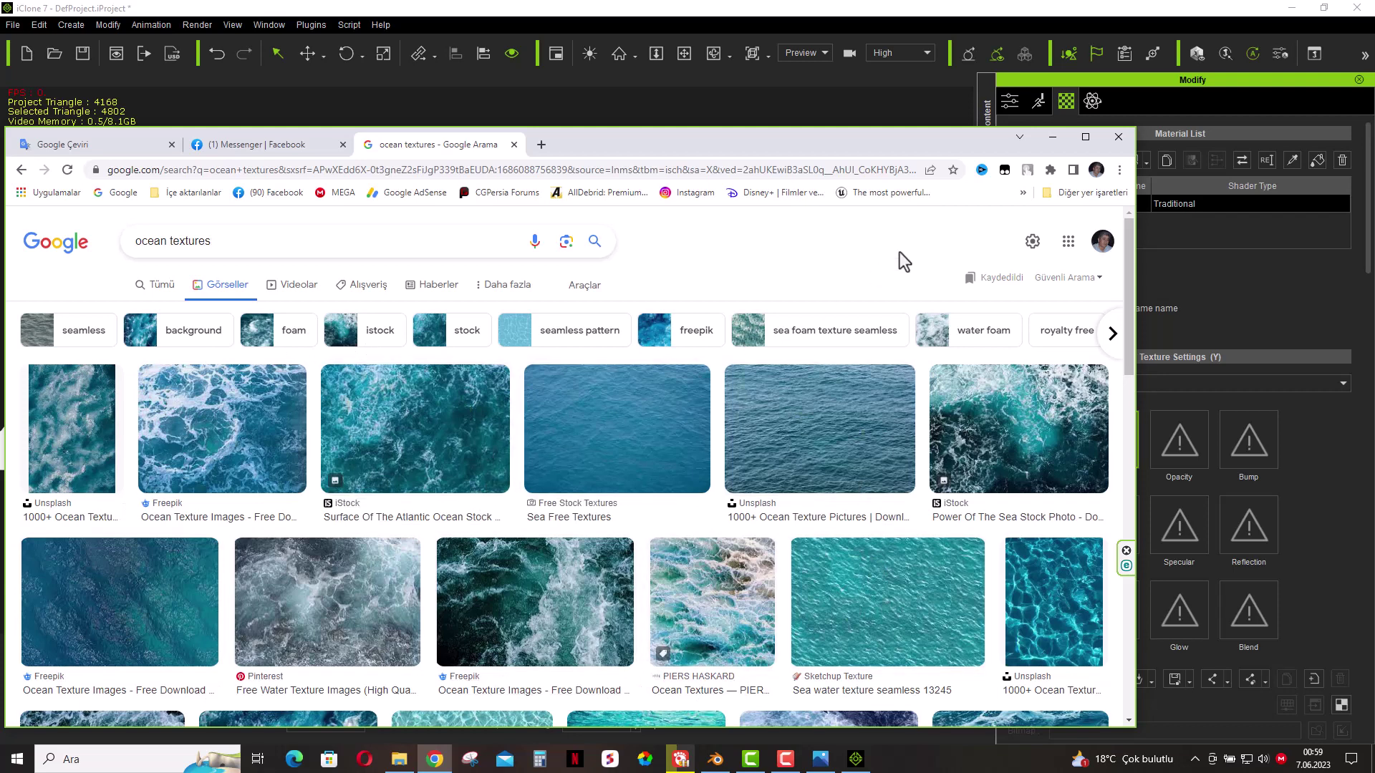
click(1047, 140)
mouse_move(399, 760)
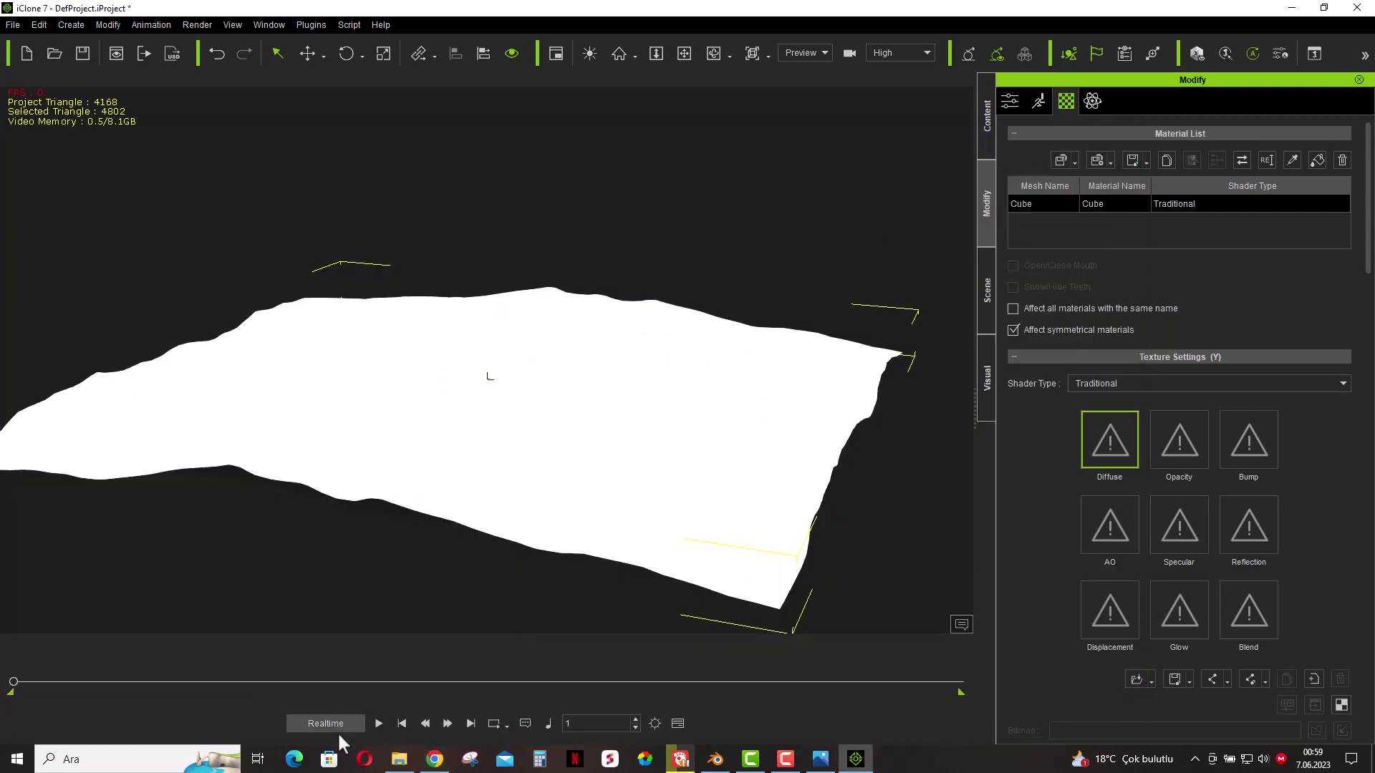
- Drop a water image from Alternative Textures into the Diffuse slot and play the waves
click(391, 705)
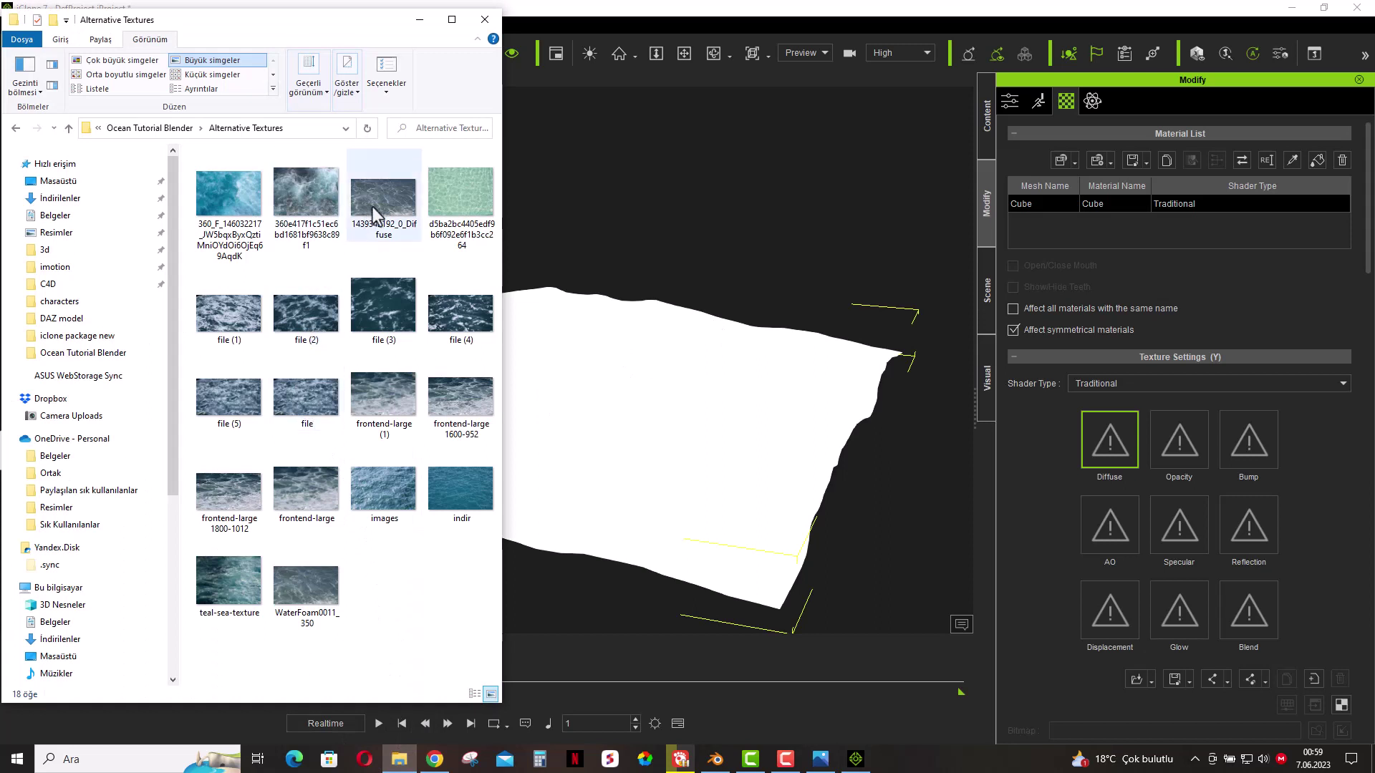
drag(374, 213, 1110, 444)
click(1037, 468)
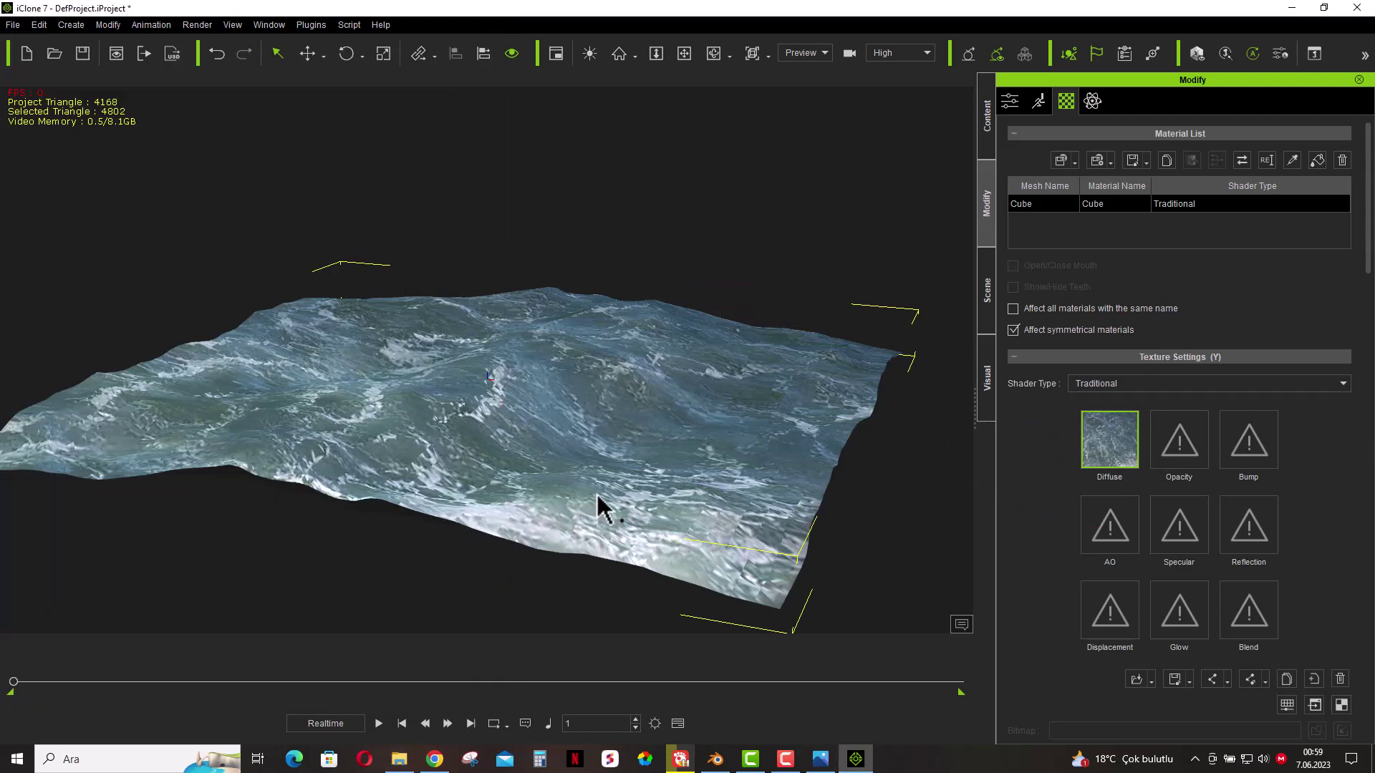
click(378, 724)
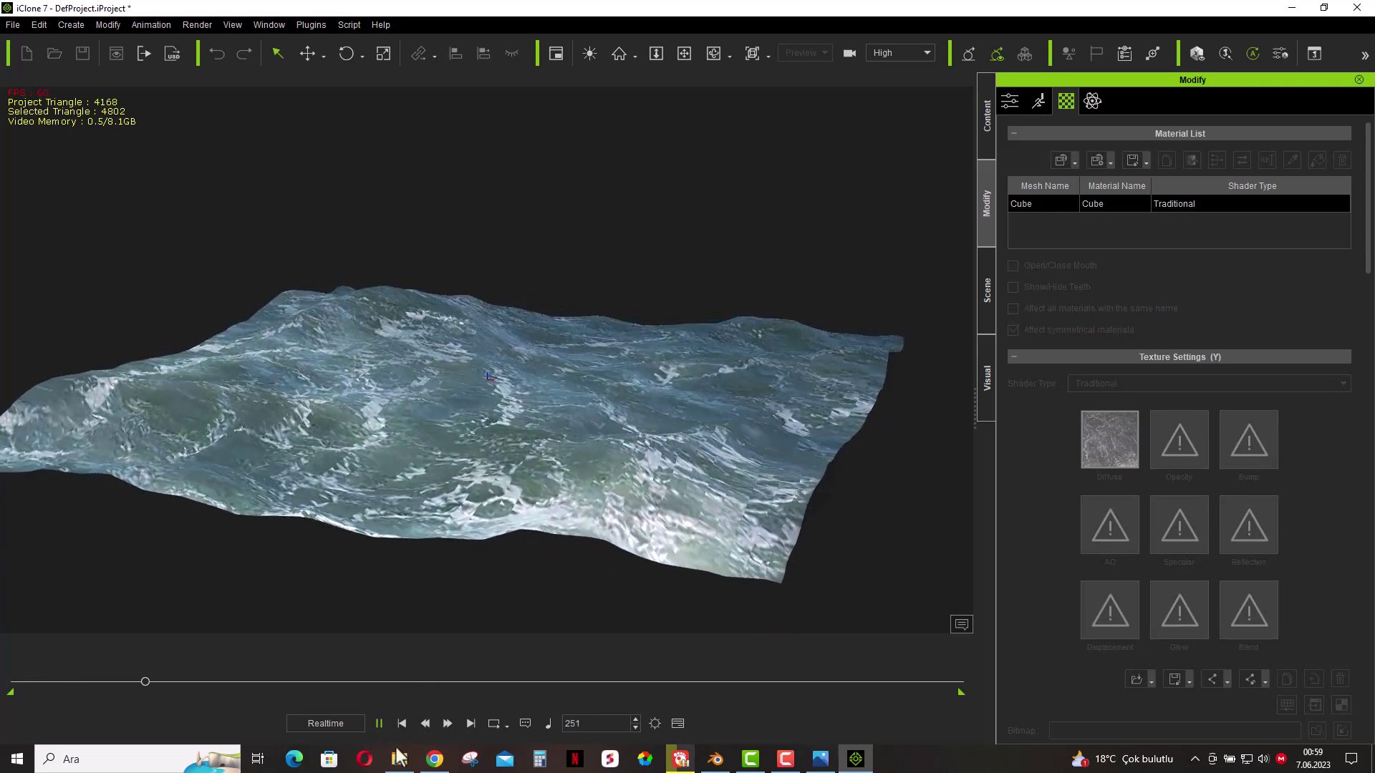
- Stop playback and reapply planar UV mapping to the ocean texture
click(379, 723)
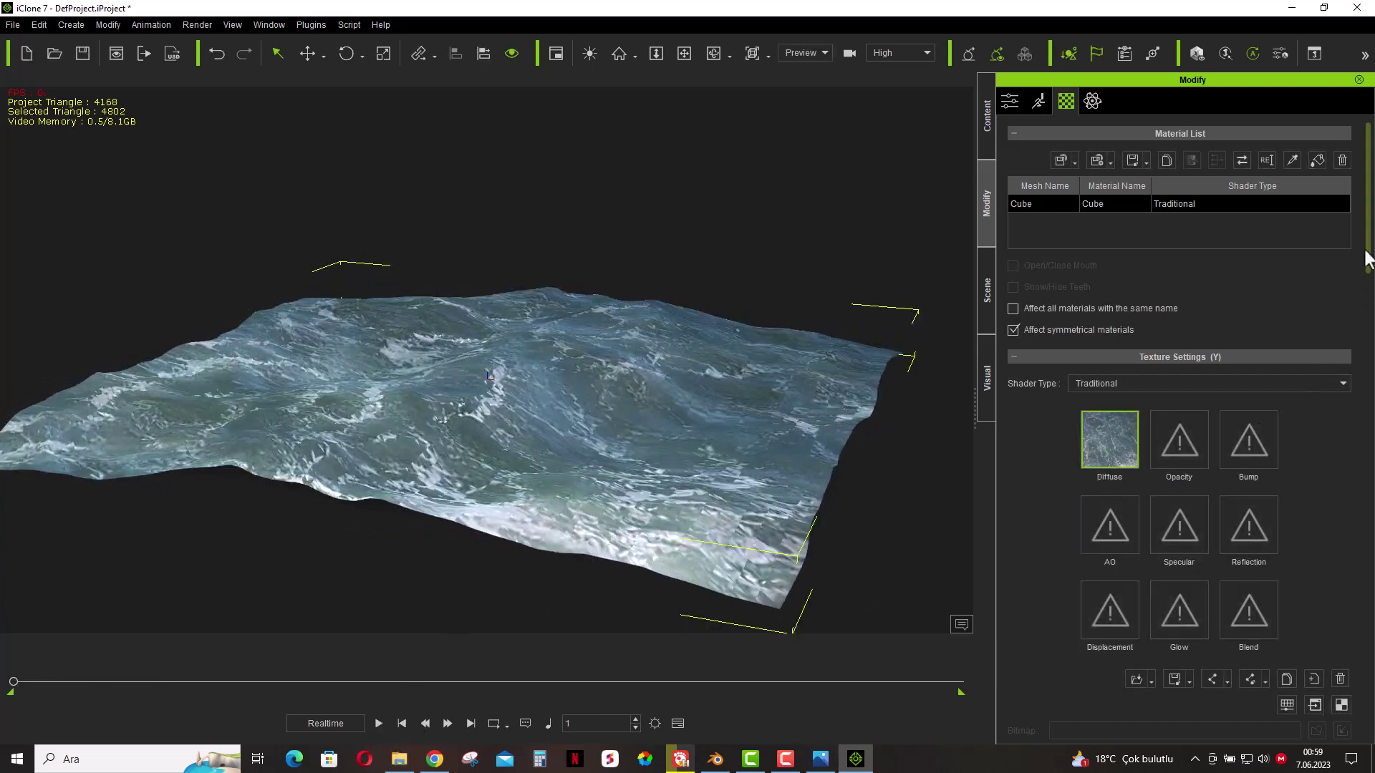
drag(1366, 252, 1336, 752)
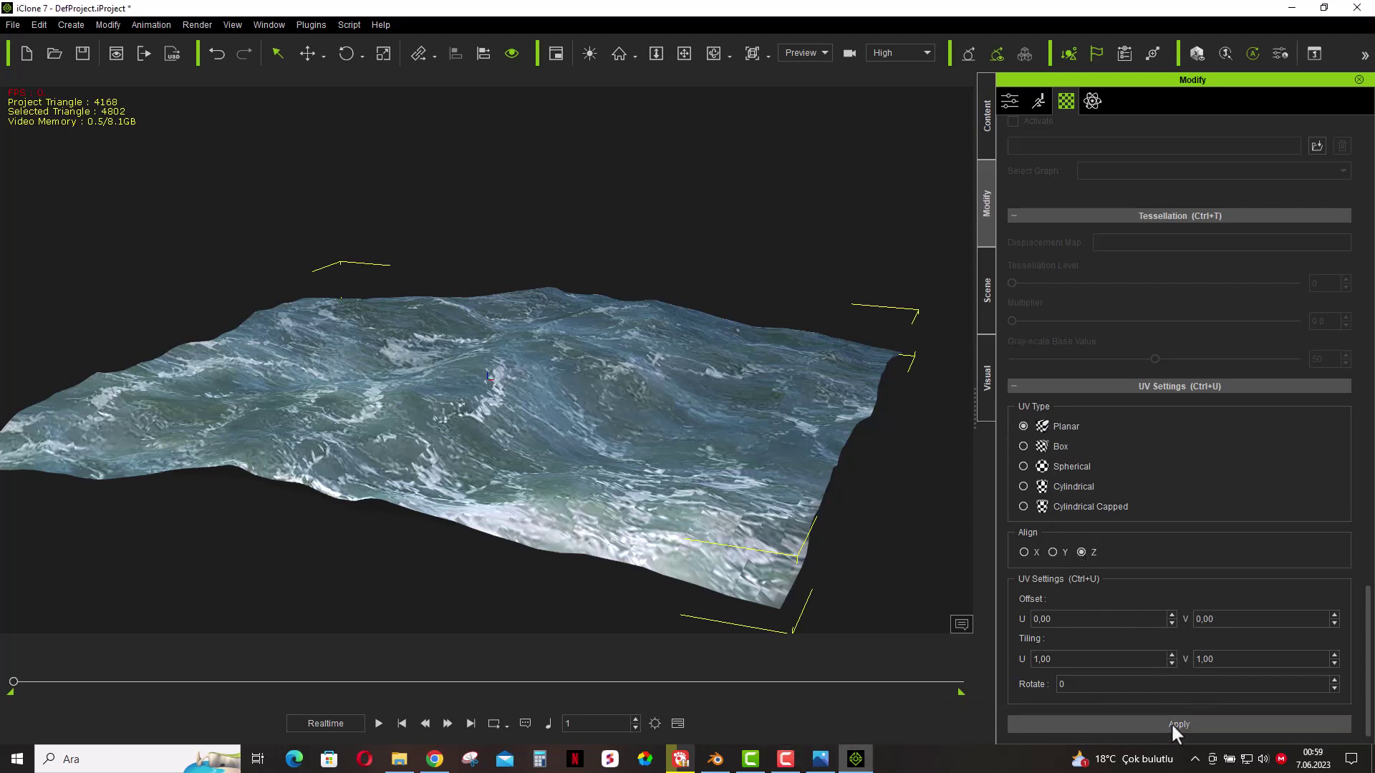
click(1171, 722)
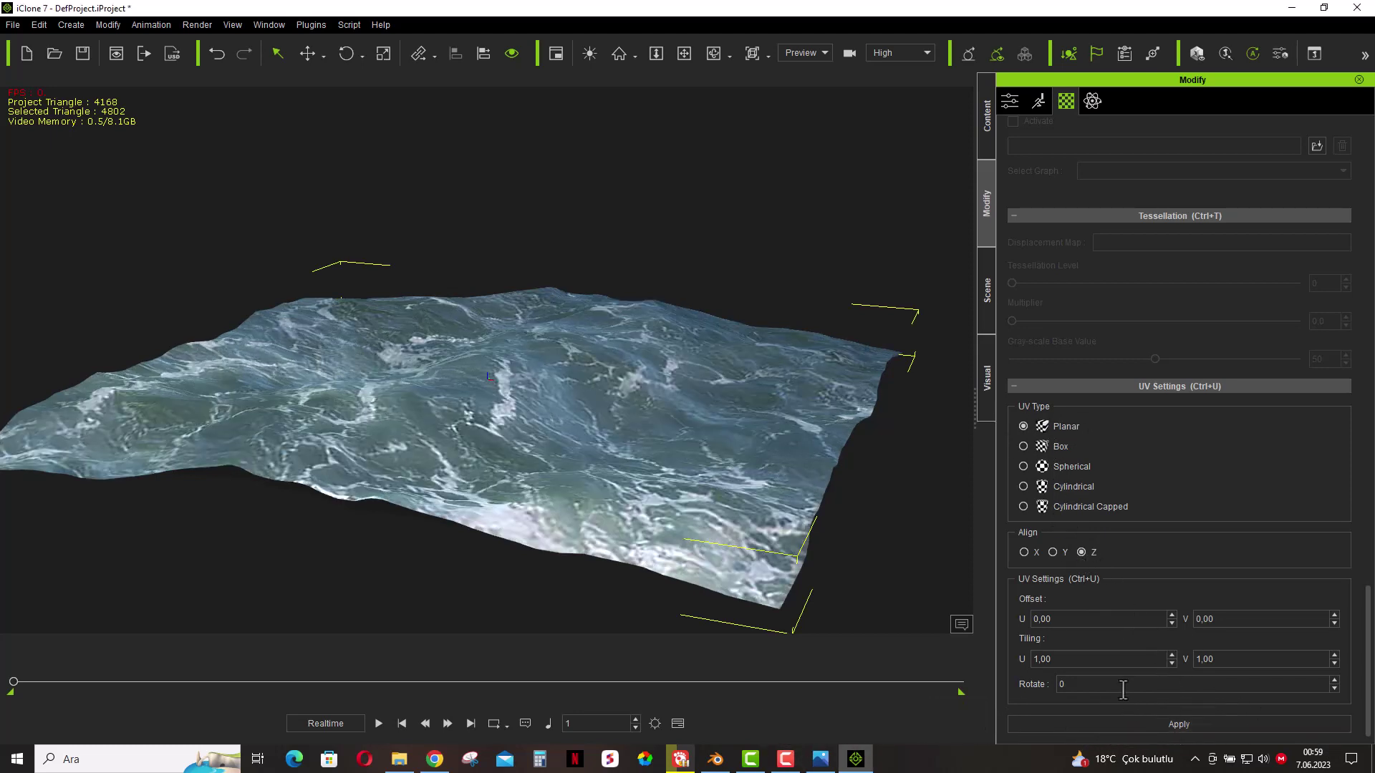
- Replay the wave animation, rewind, and start a new project
click(378, 724)
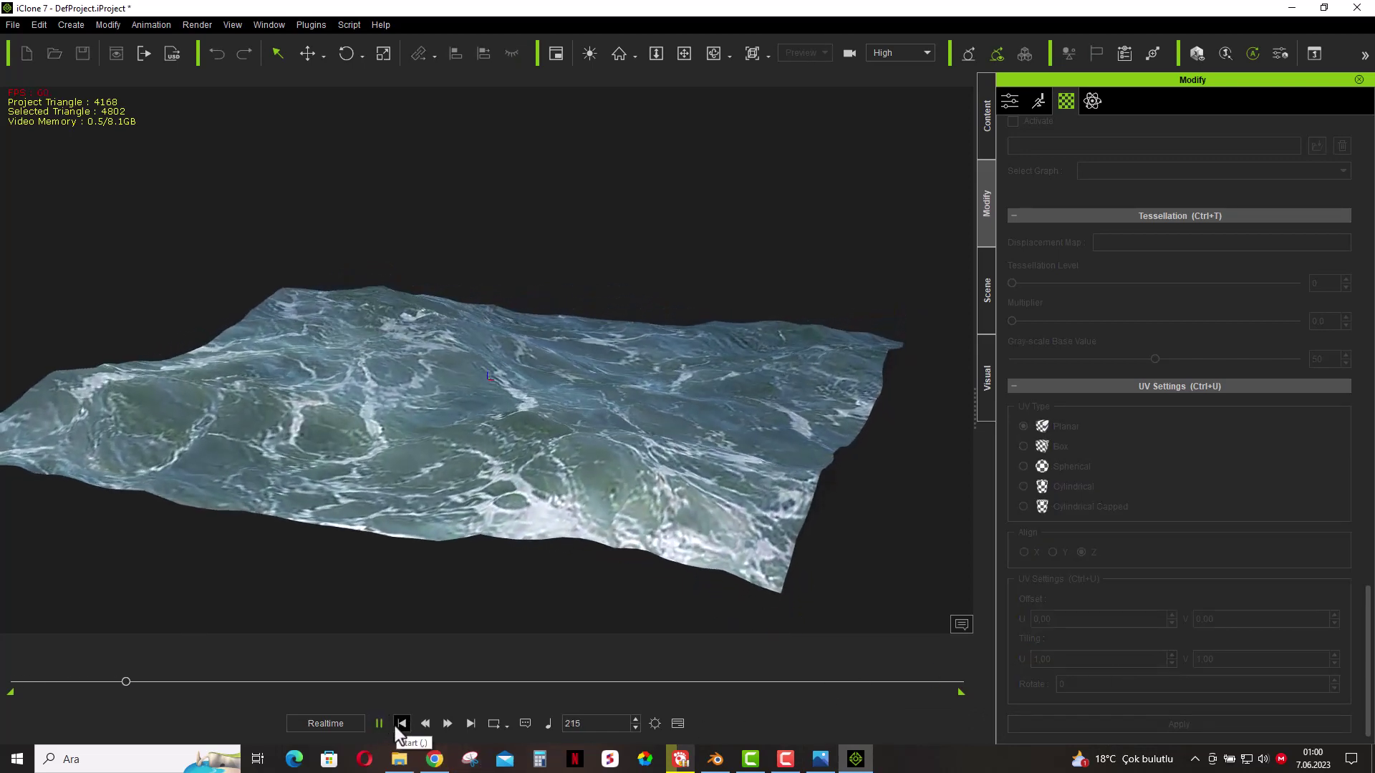
click(395, 724)
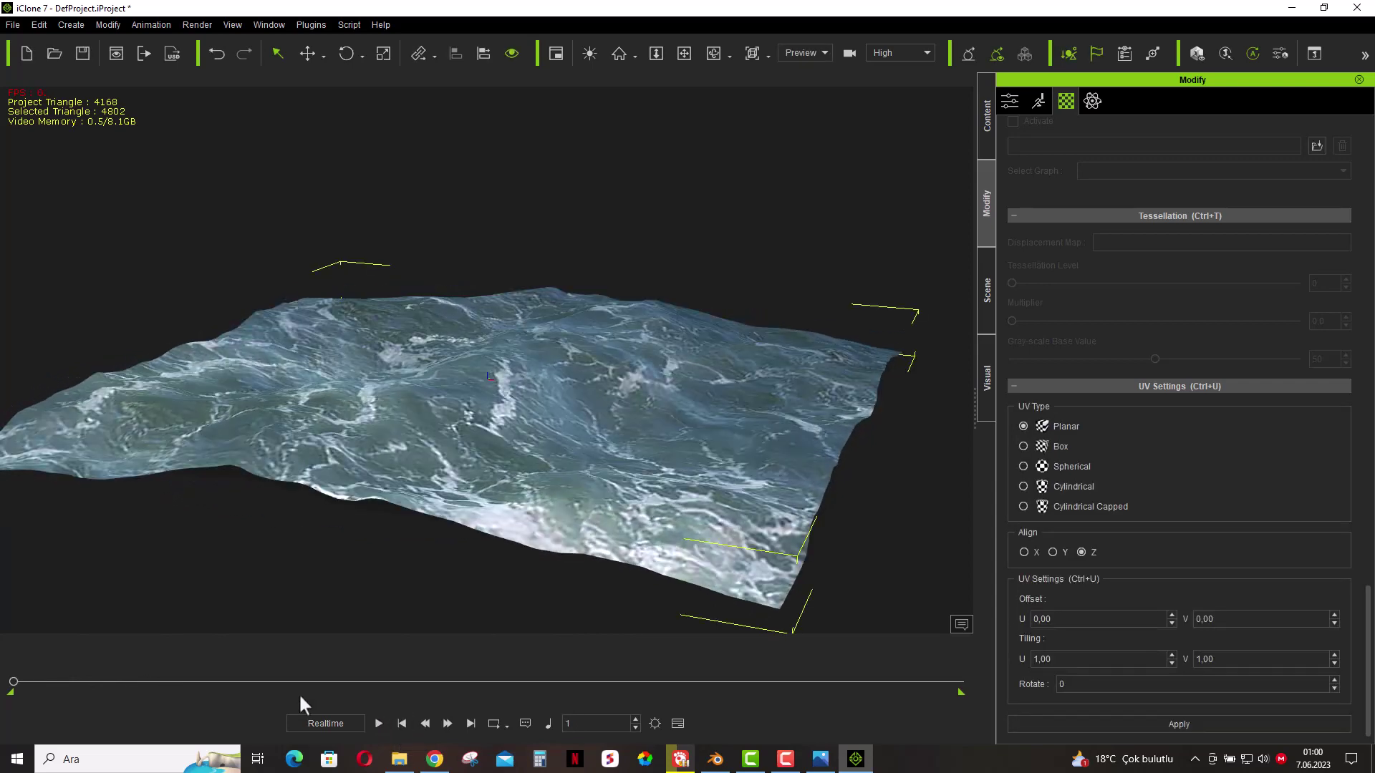
click(27, 54)
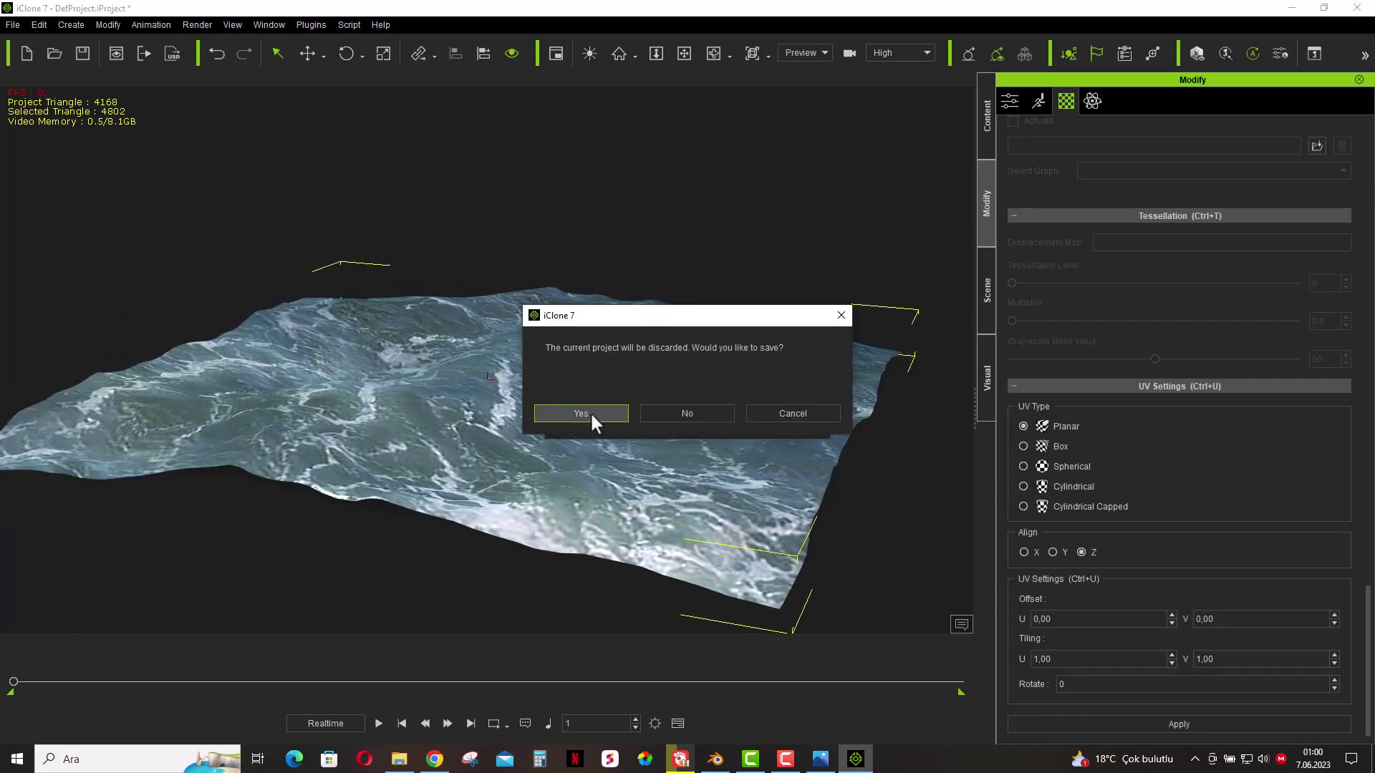
- Discard the old project, reimport Ocean1.abc at scale 1.00, and zoom out to see it
click(697, 414)
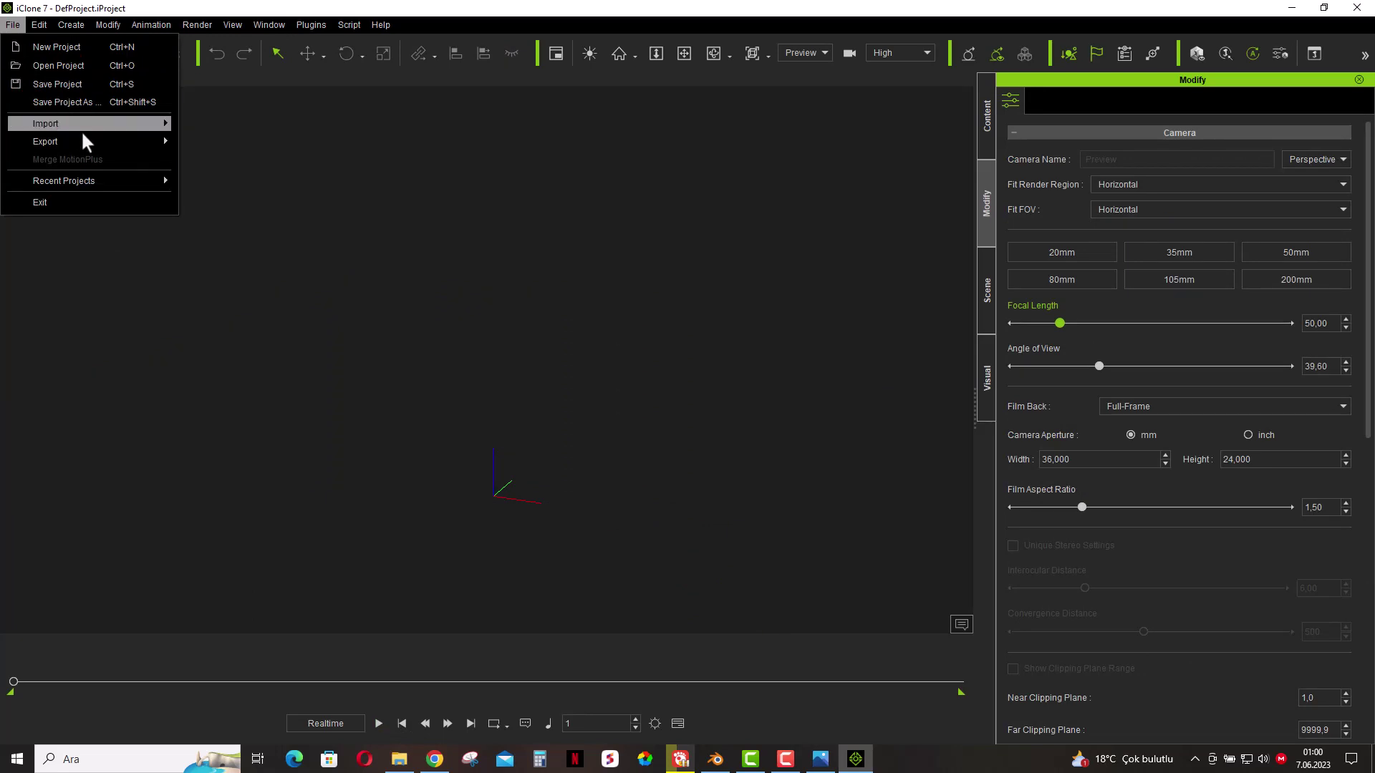
click(207, 130)
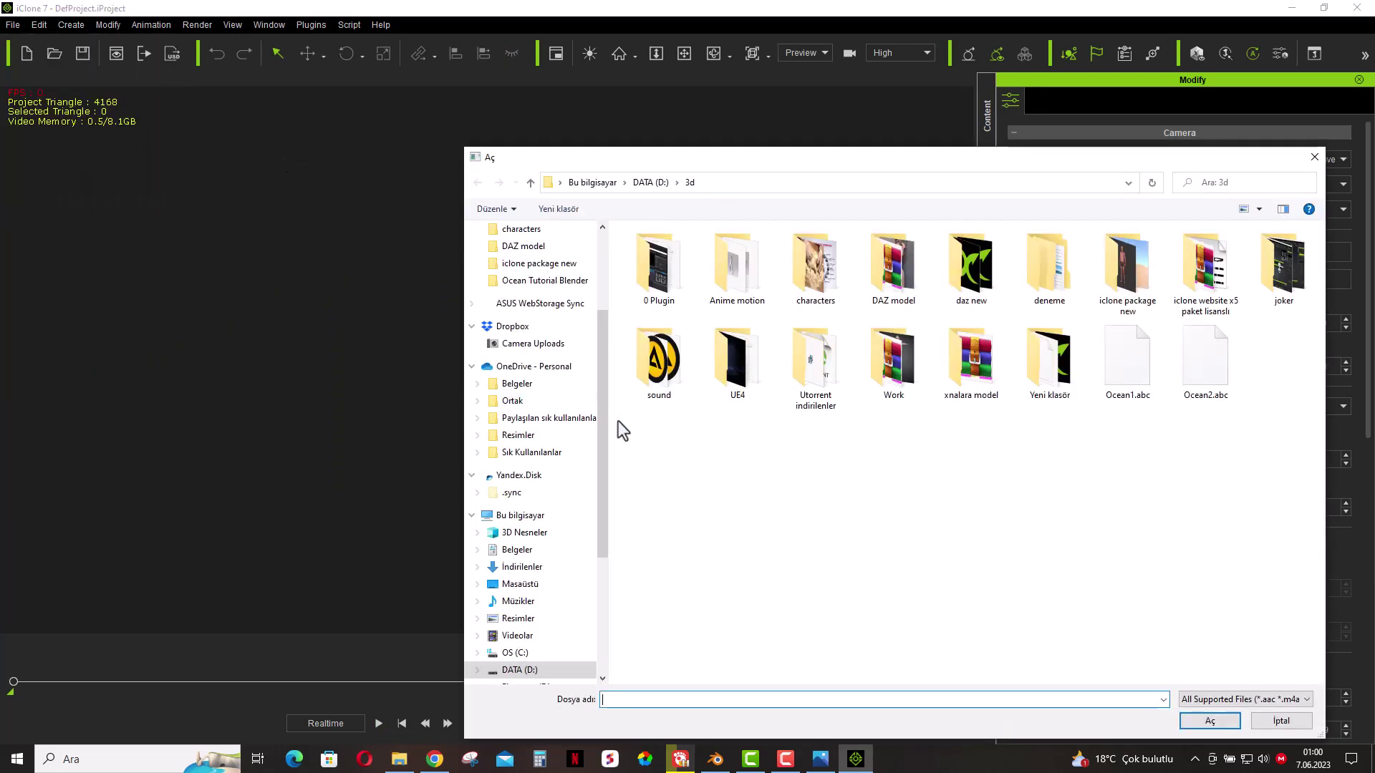
double_click(1221, 367)
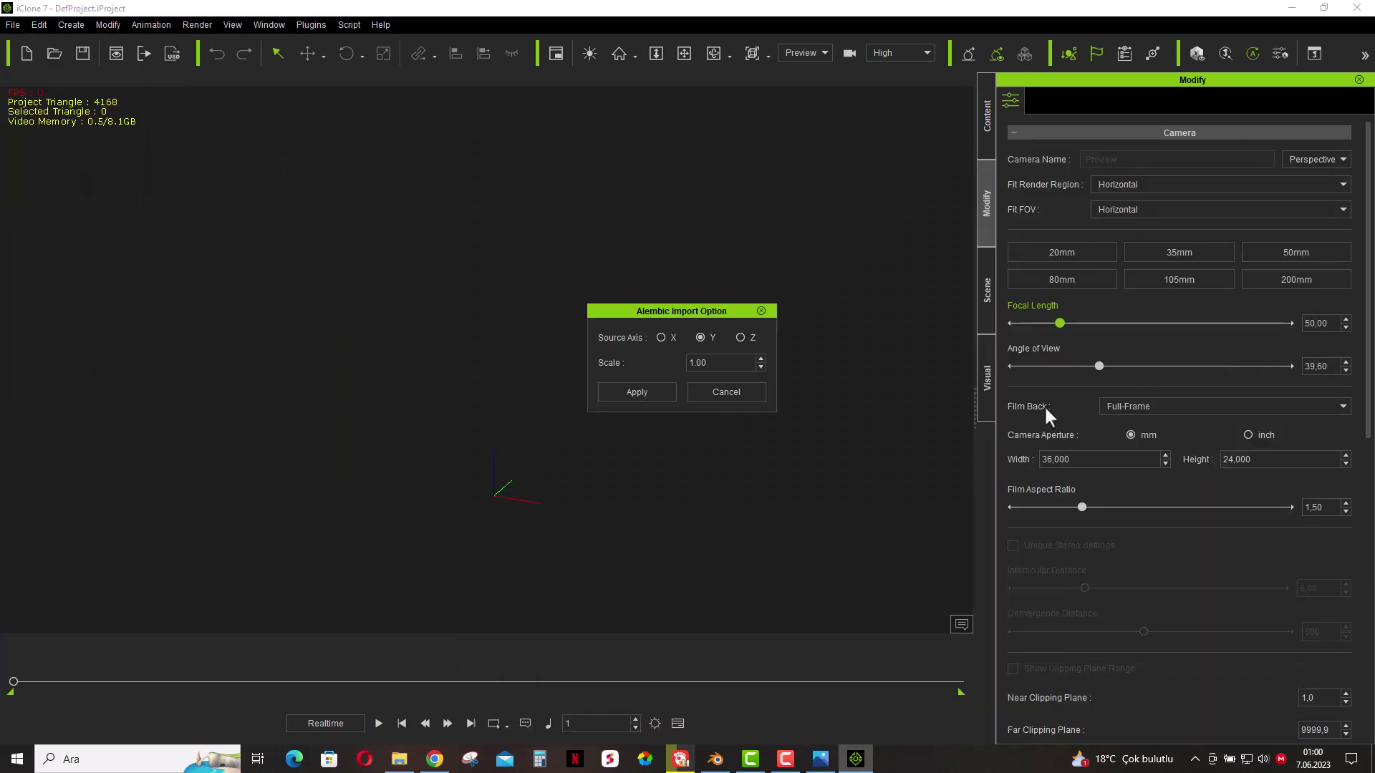
click(650, 390)
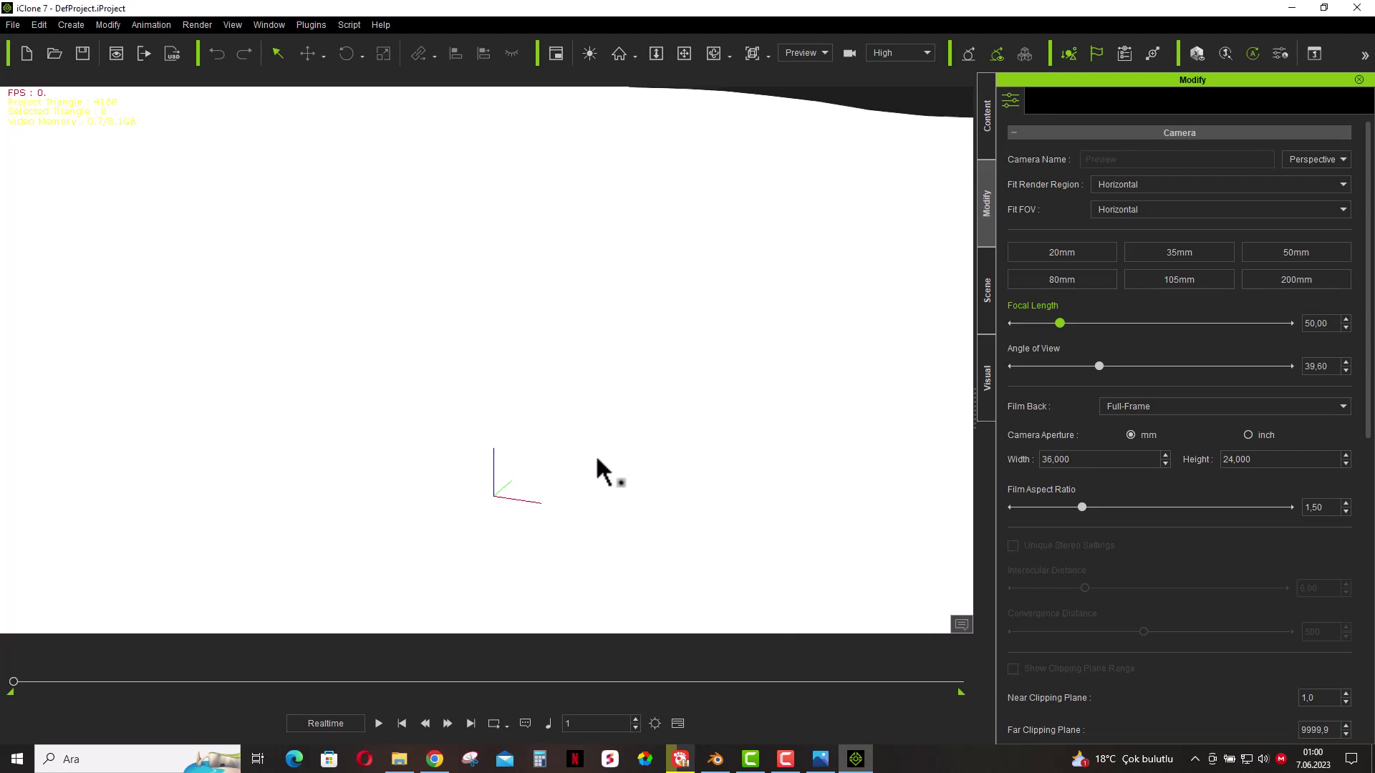
scroll(555, 476, down, 3)
scroll(555, 482, down, 2)
scroll(555, 481, down, 2)
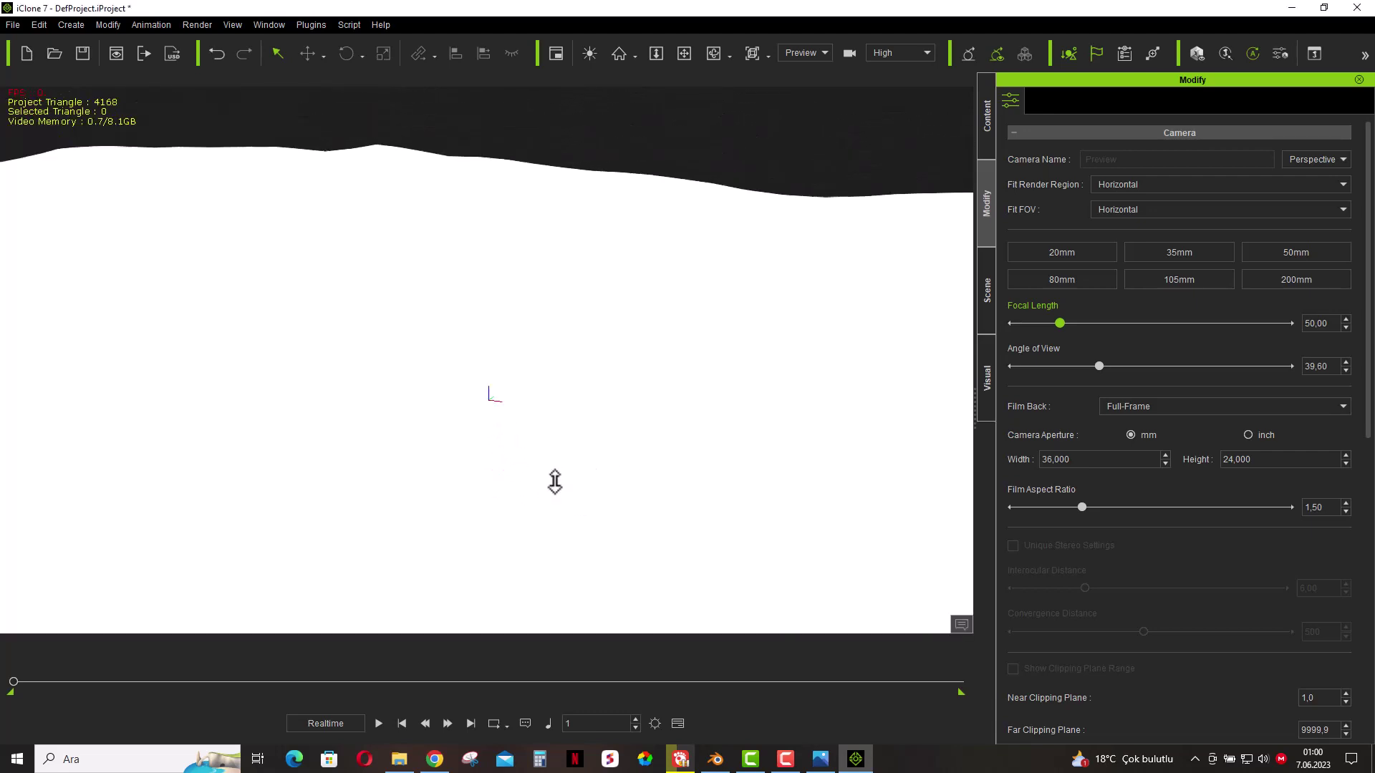
scroll(555, 481, down, 2)
scroll(555, 481, down, 2)
scroll(555, 482, down, 2)
scroll(555, 481, down, 2)
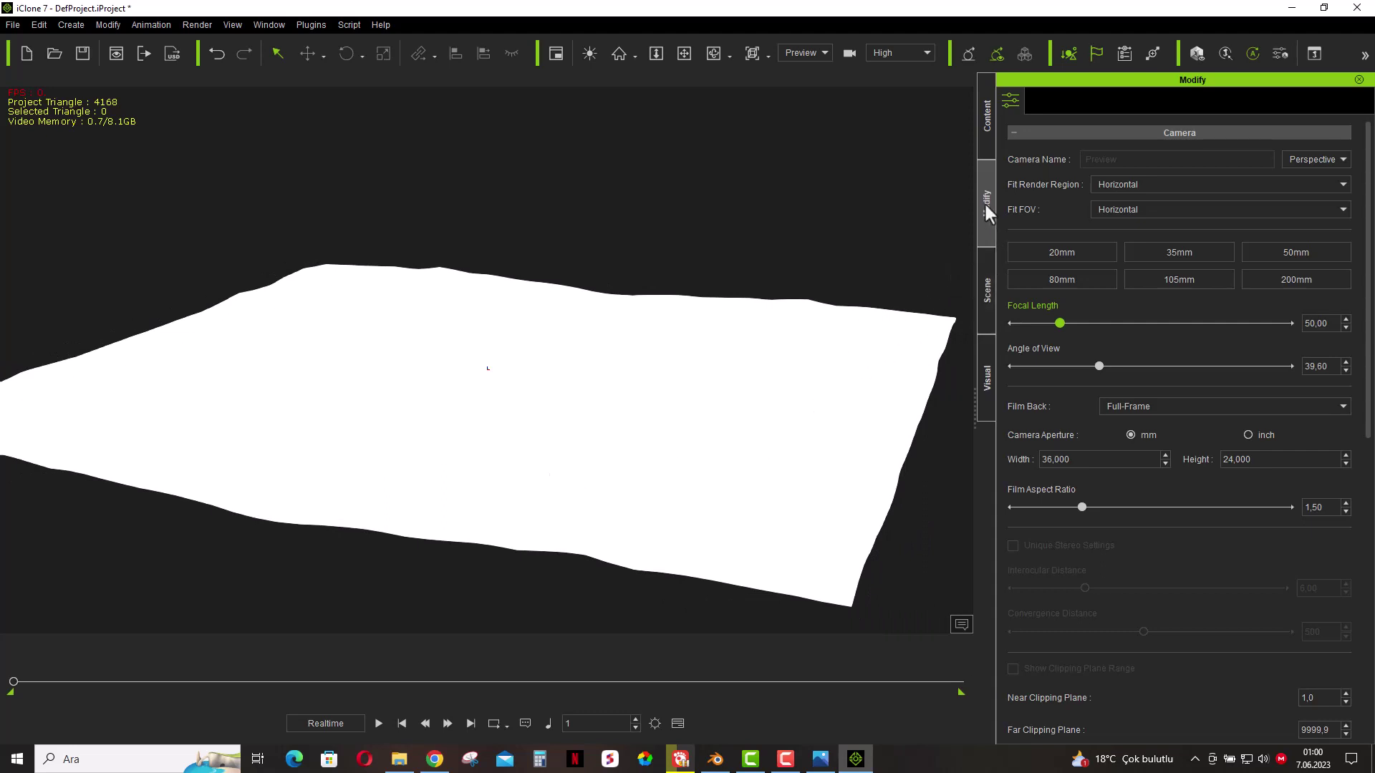
- Select the ocean mesh and drop the indir water texture into its Diffuse slot
click(829, 386)
click(1066, 101)
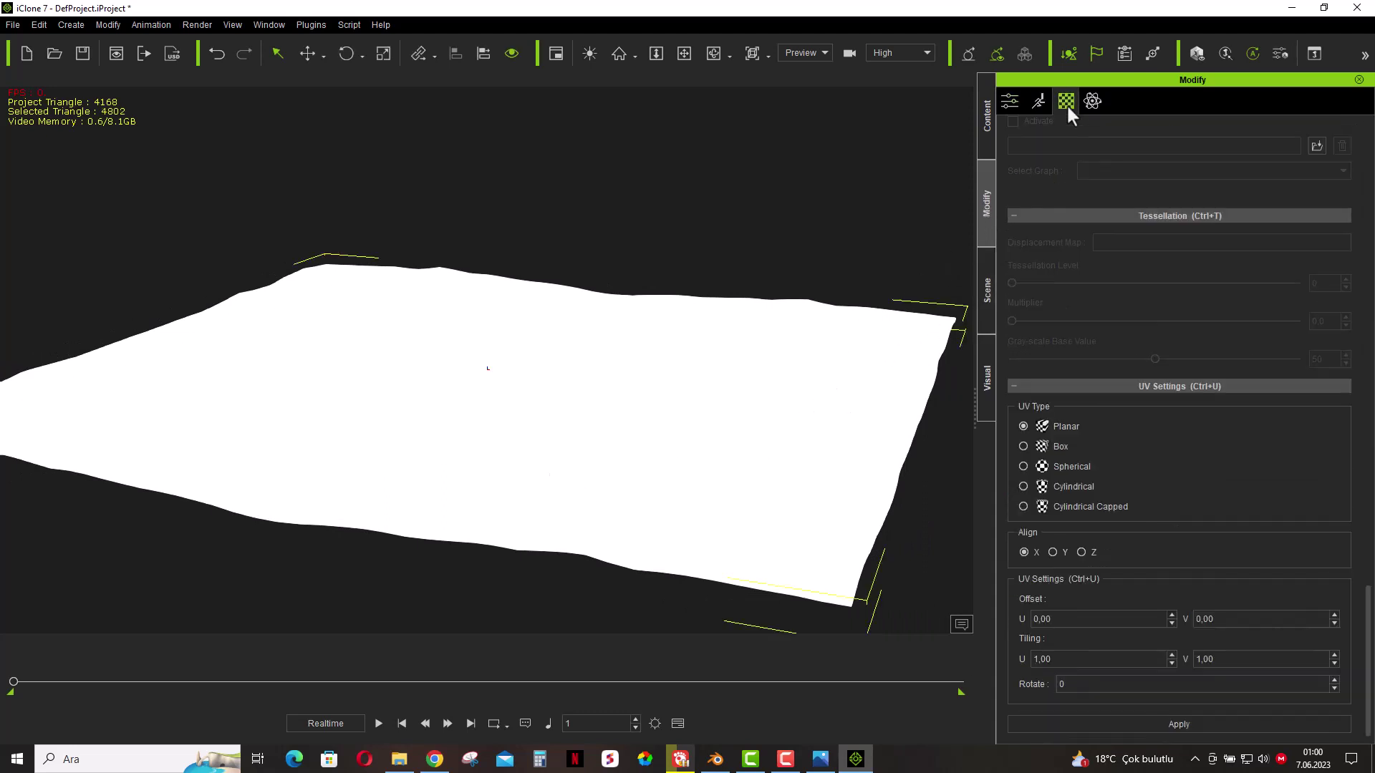
click(399, 691)
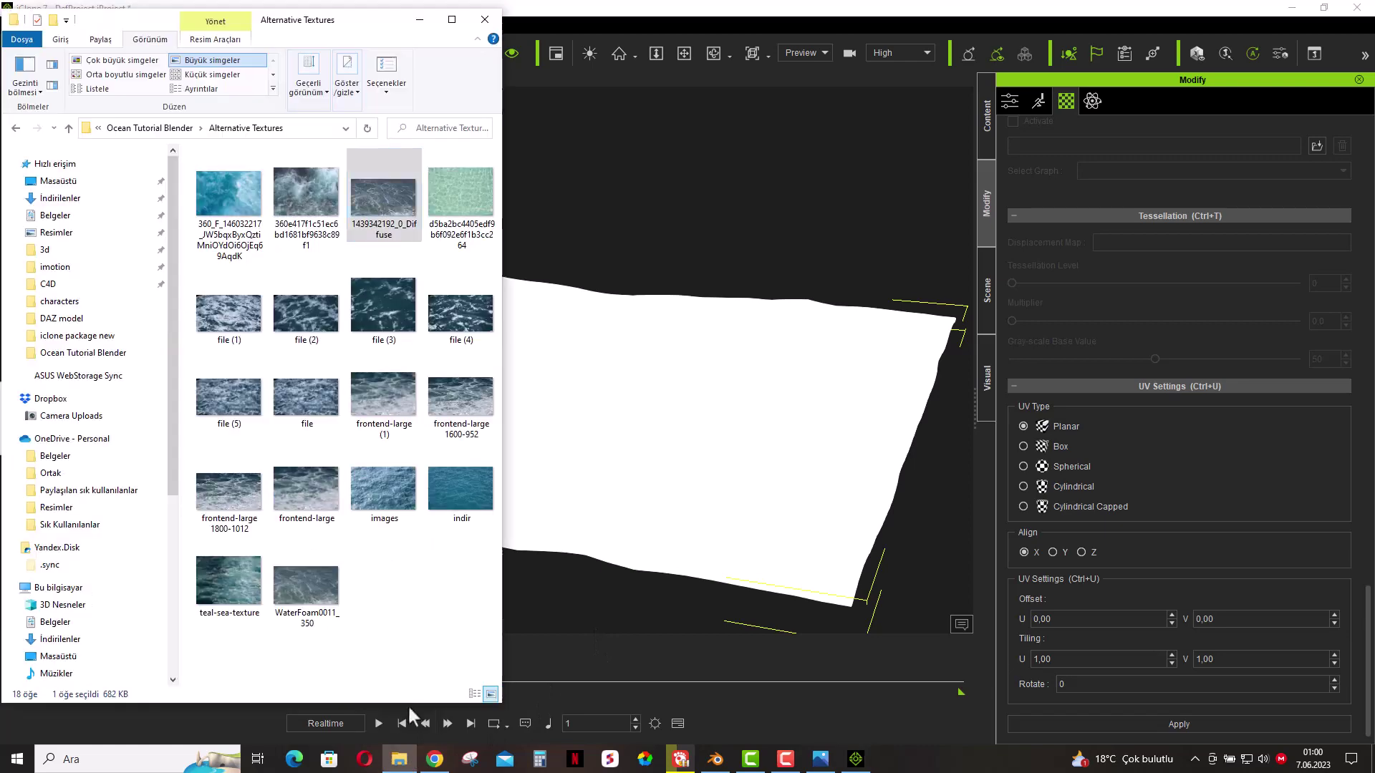
drag(458, 502, 355, 596)
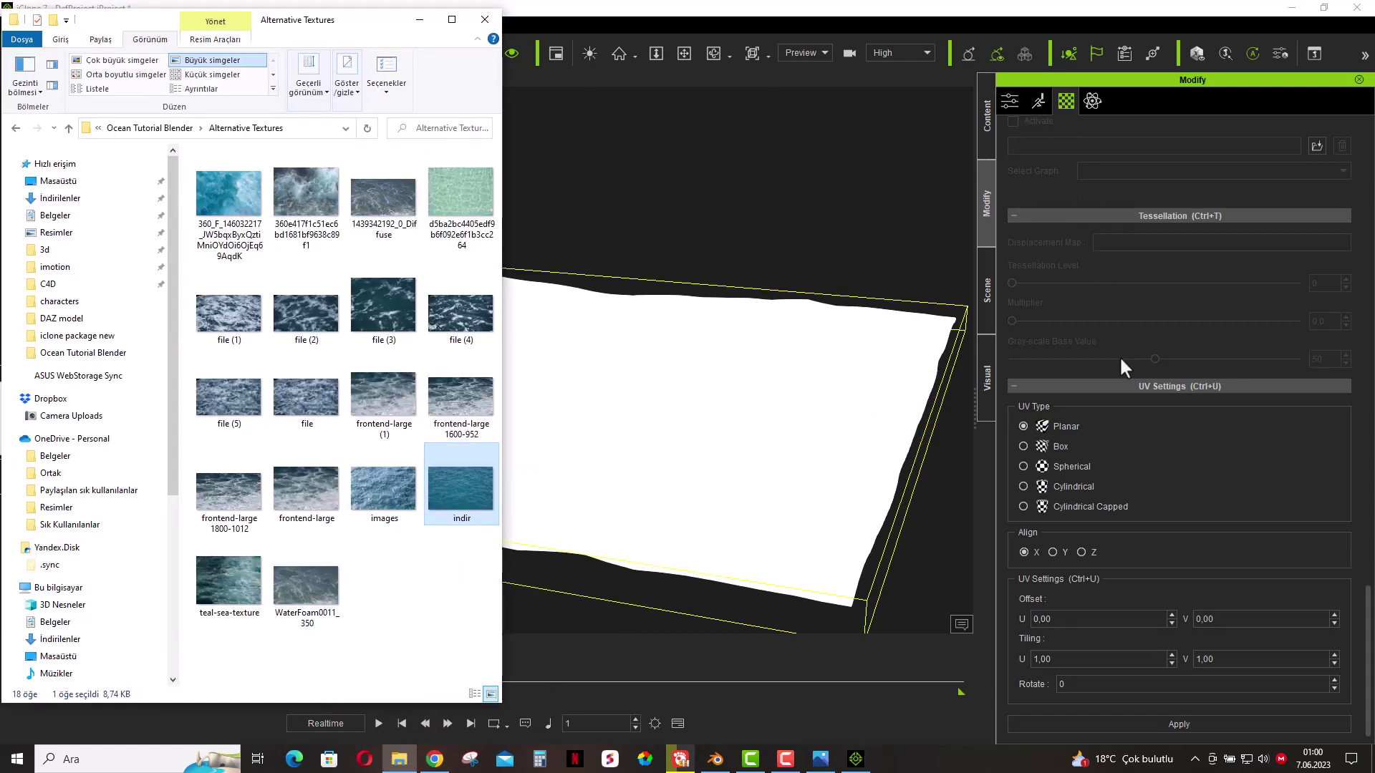
scroll(1119, 355, up, 10)
scroll(1113, 359, down, 5)
scroll(1110, 359, up, 5)
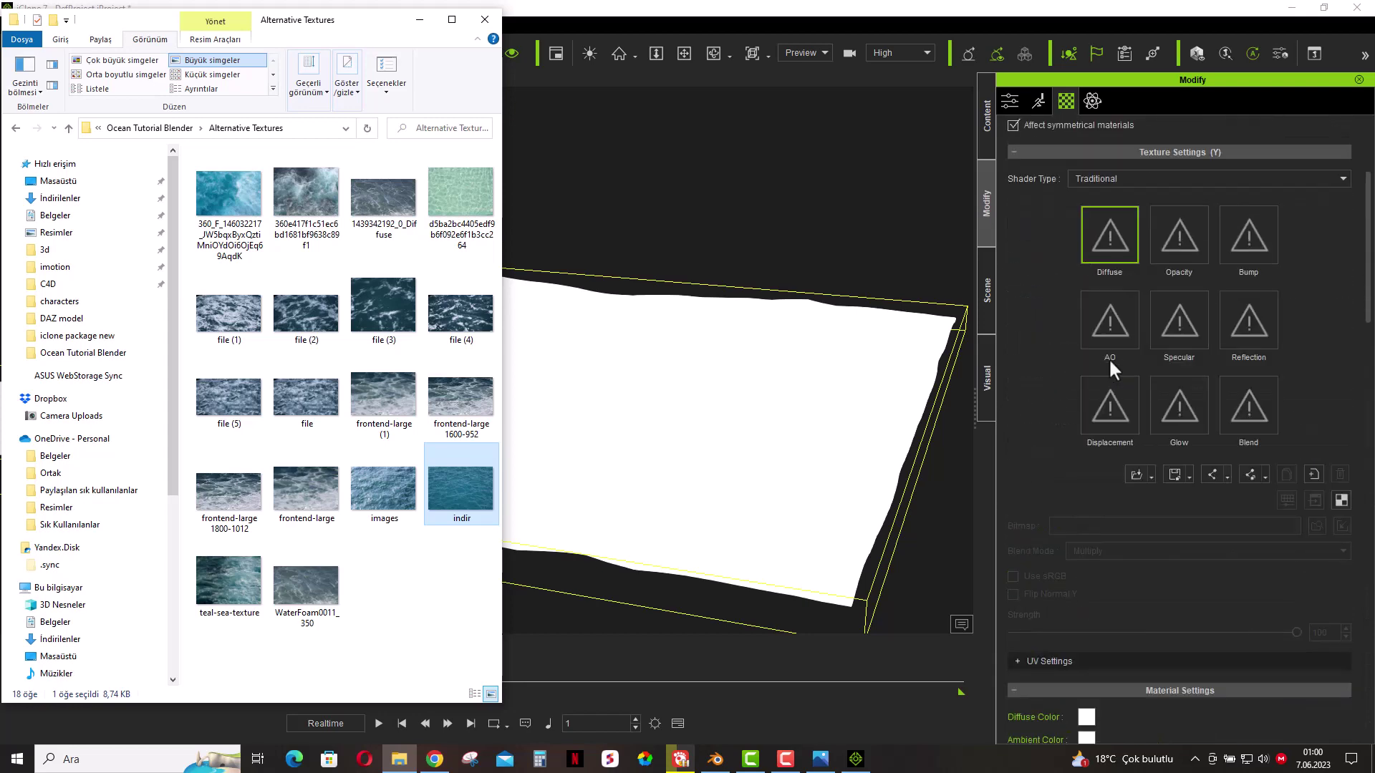
scroll(1109, 358, up, 3)
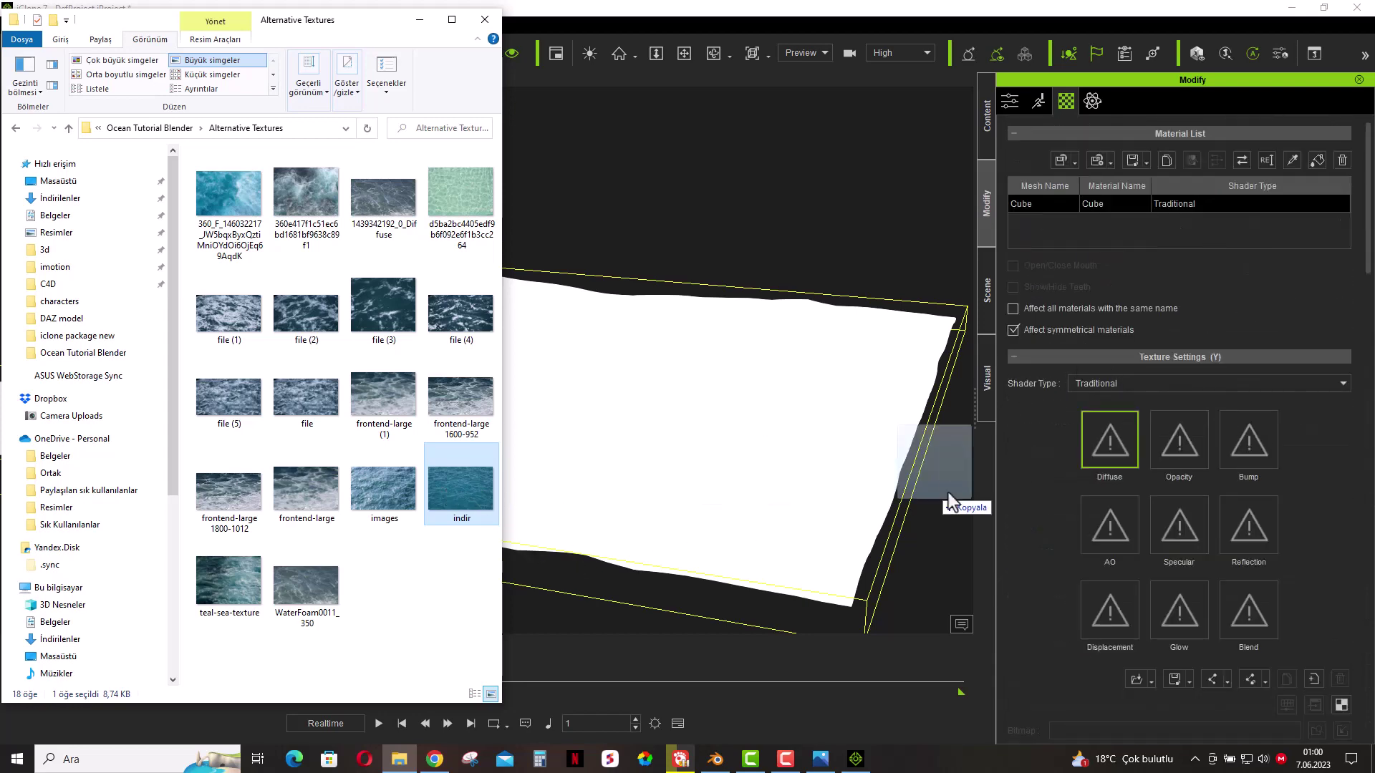
drag(457, 483, 1109, 454)
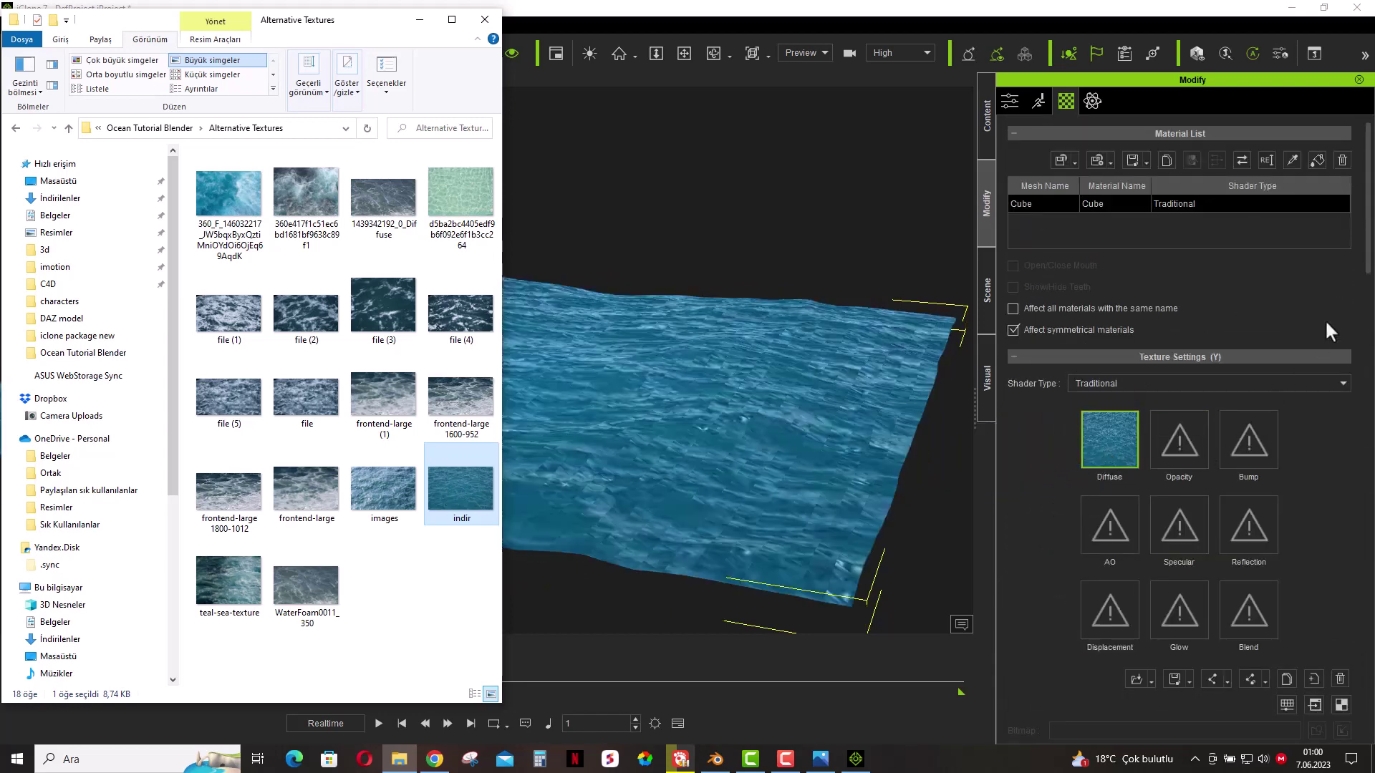
- Set UV Align to Z, apply it, and play the wave animation
drag(1367, 215, 1352, 725)
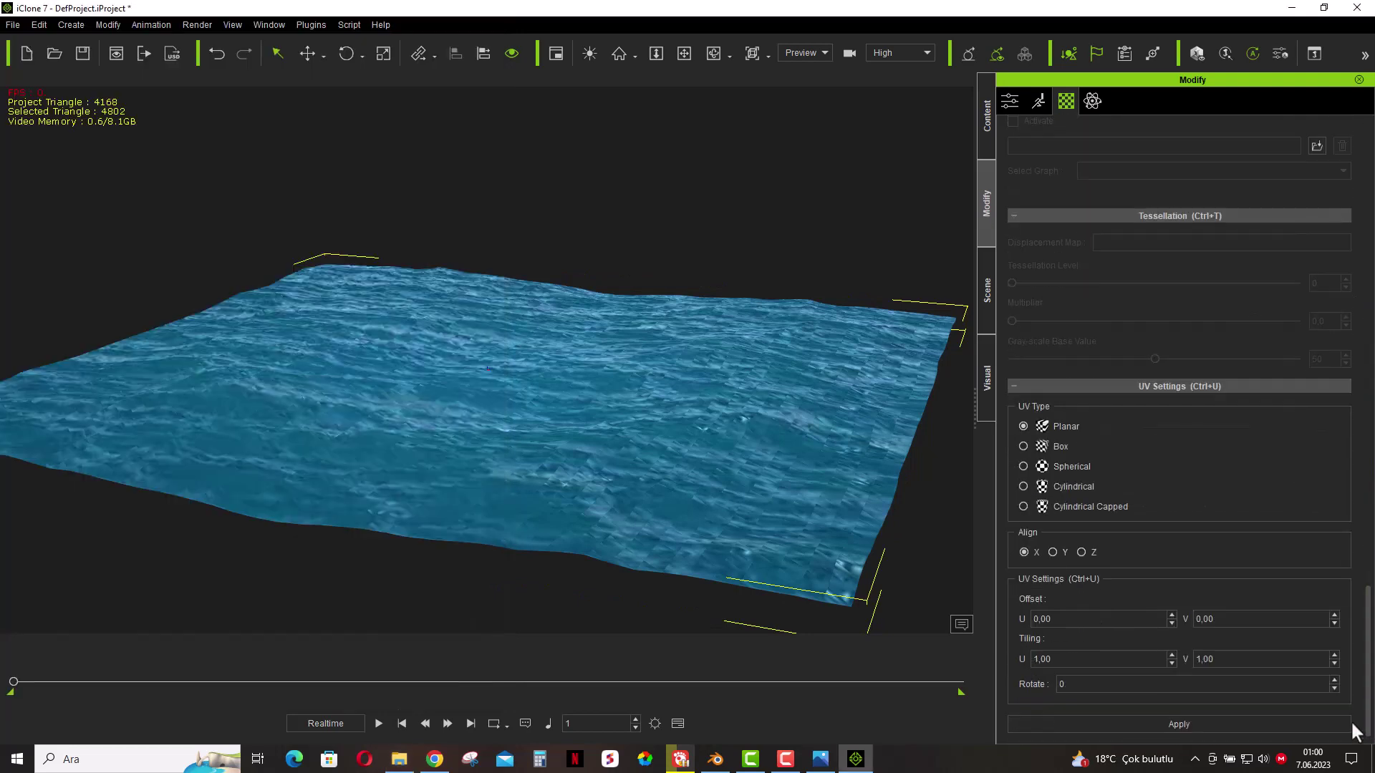
click(1081, 552)
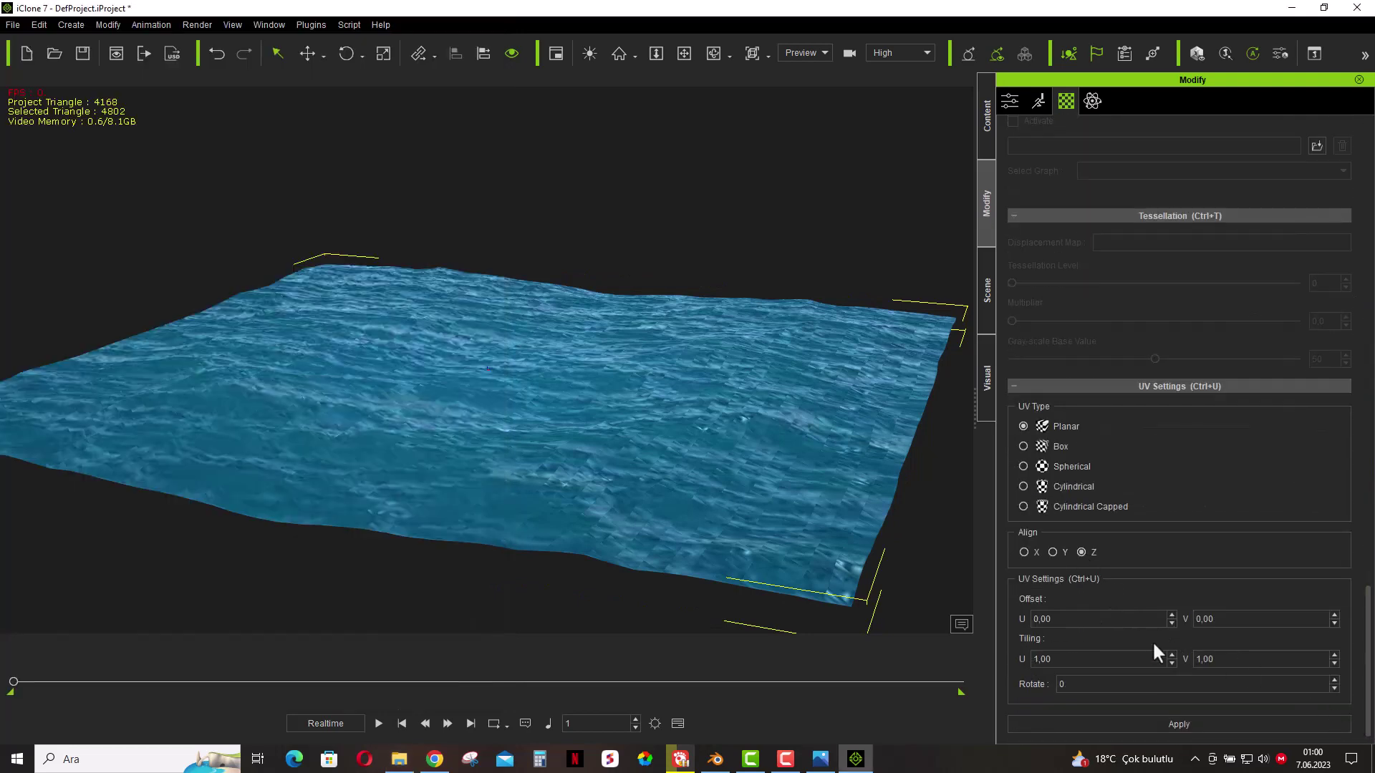
click(1178, 719)
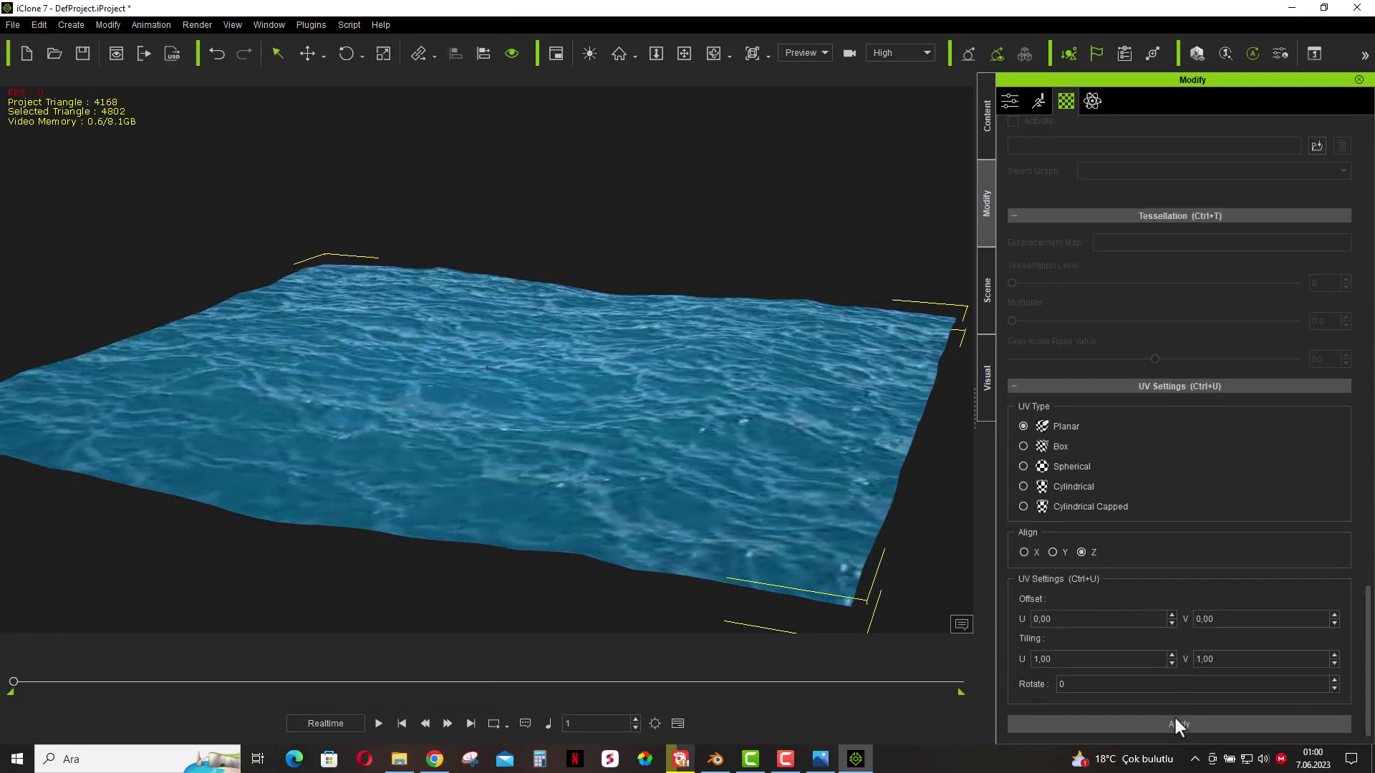
click(380, 724)
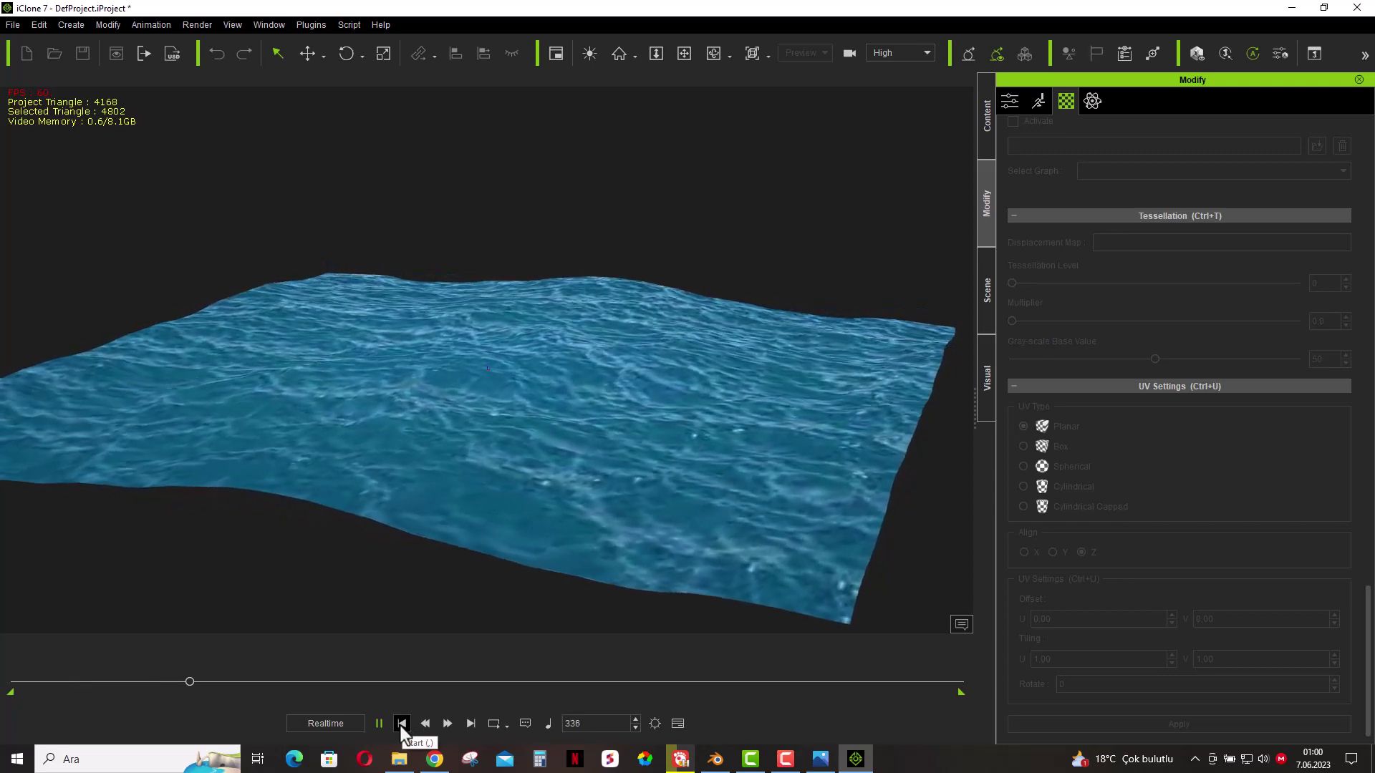
- Stop playback and open a new empty project, answering the save prompt
click(401, 724)
click(25, 53)
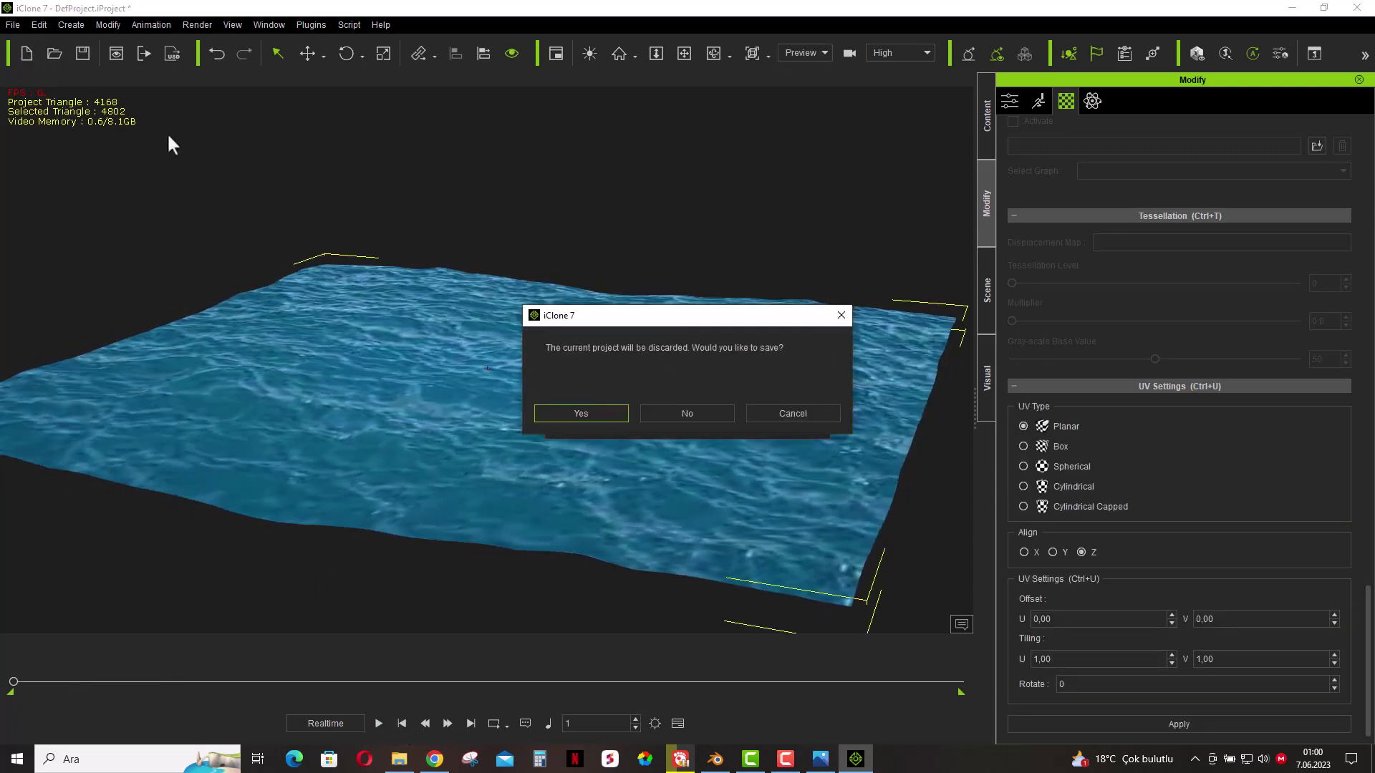
click(666, 412)
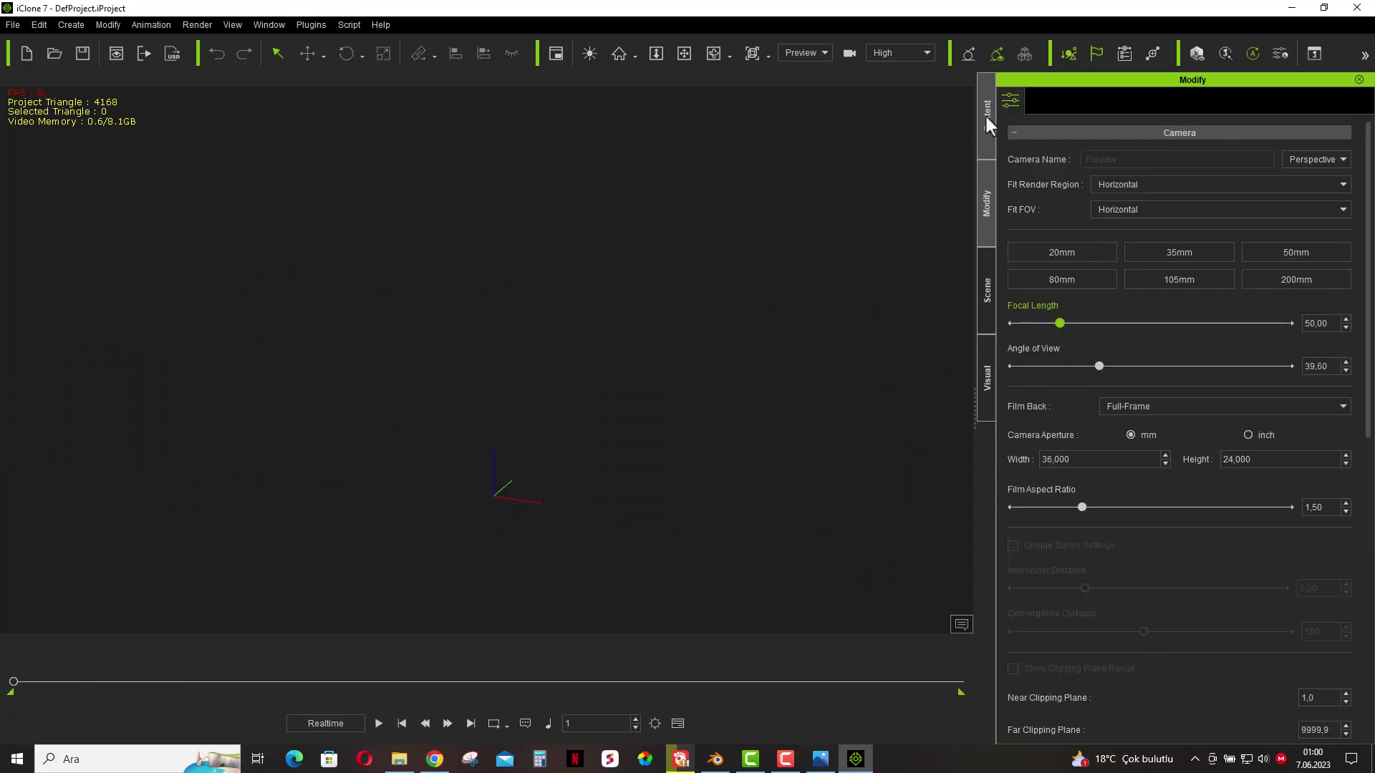
- Load the first ocean prop from Content > Set > Custom > Prop > Ocean
click(986, 112)
click(1210, 99)
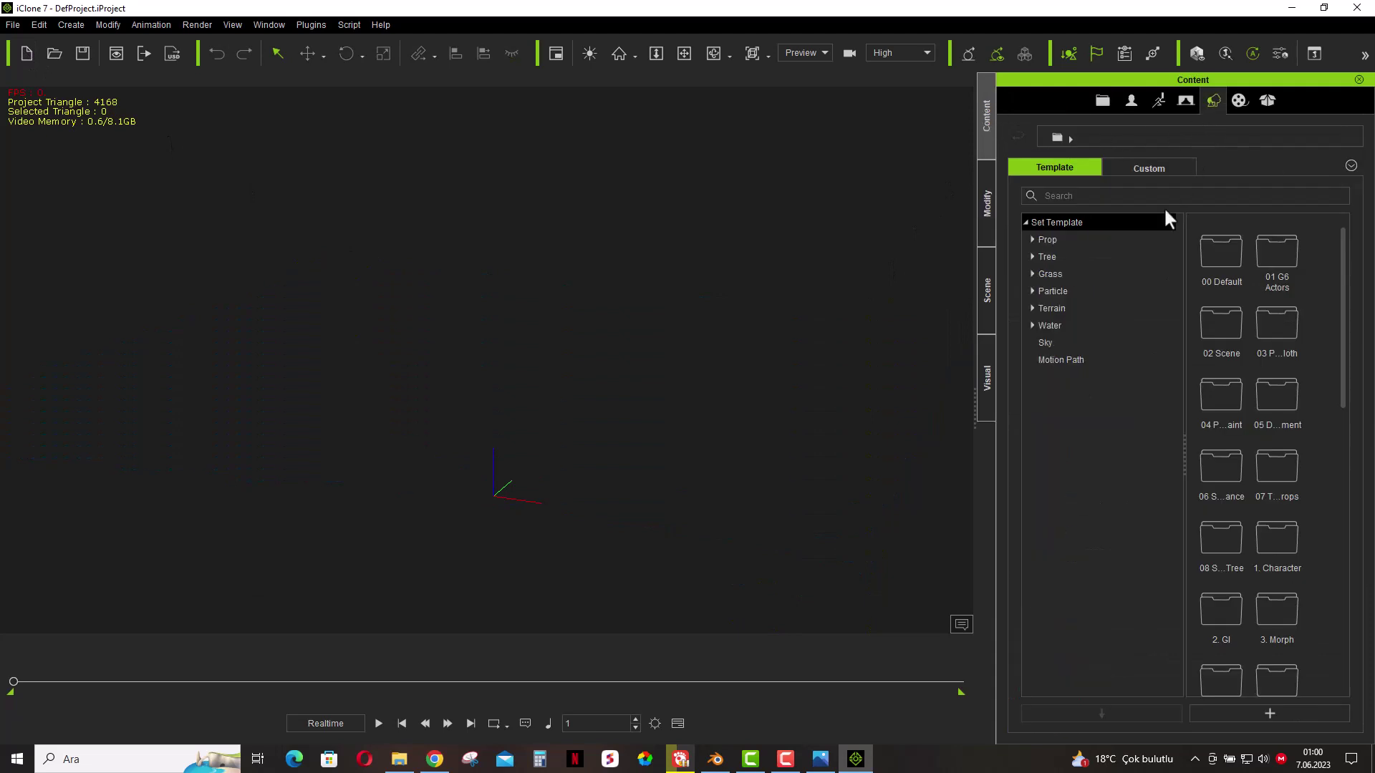
click(1048, 244)
click(1145, 162)
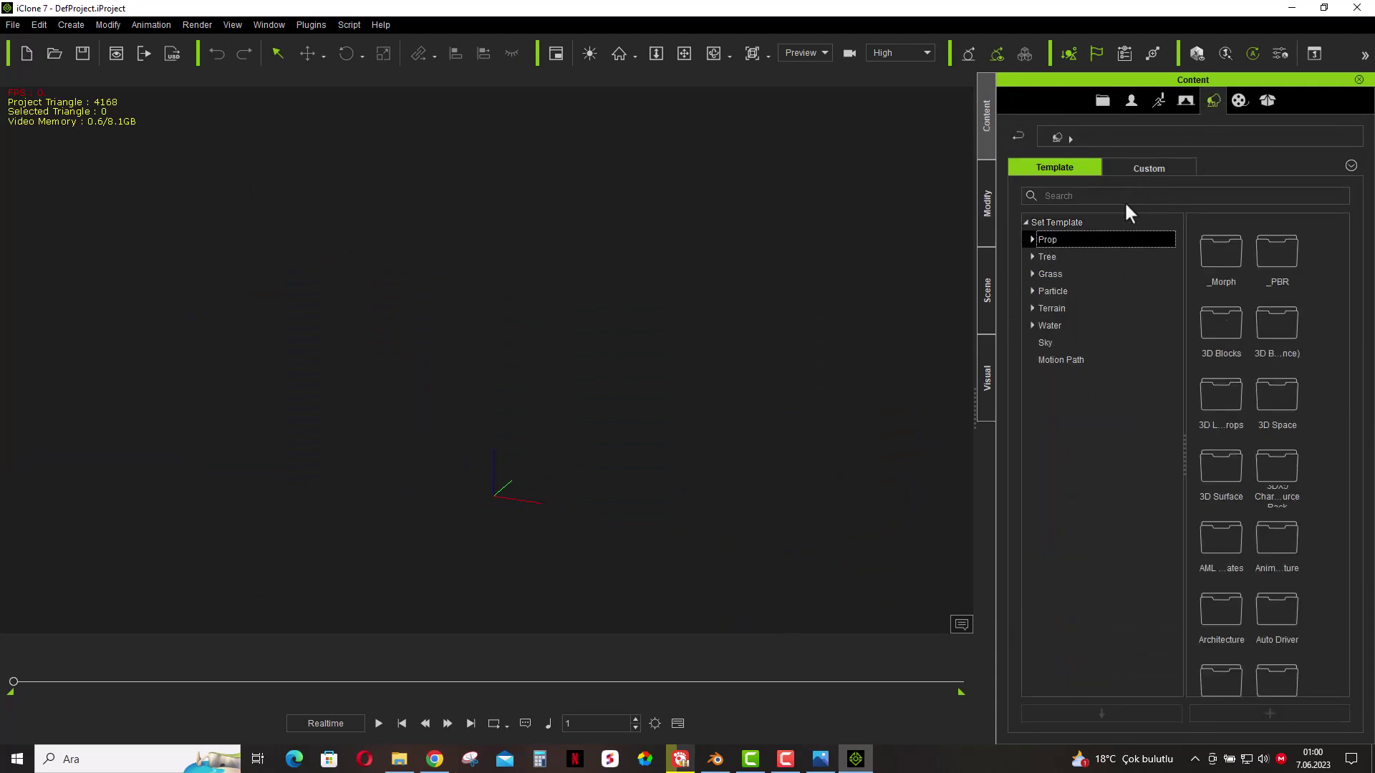
click(1047, 242)
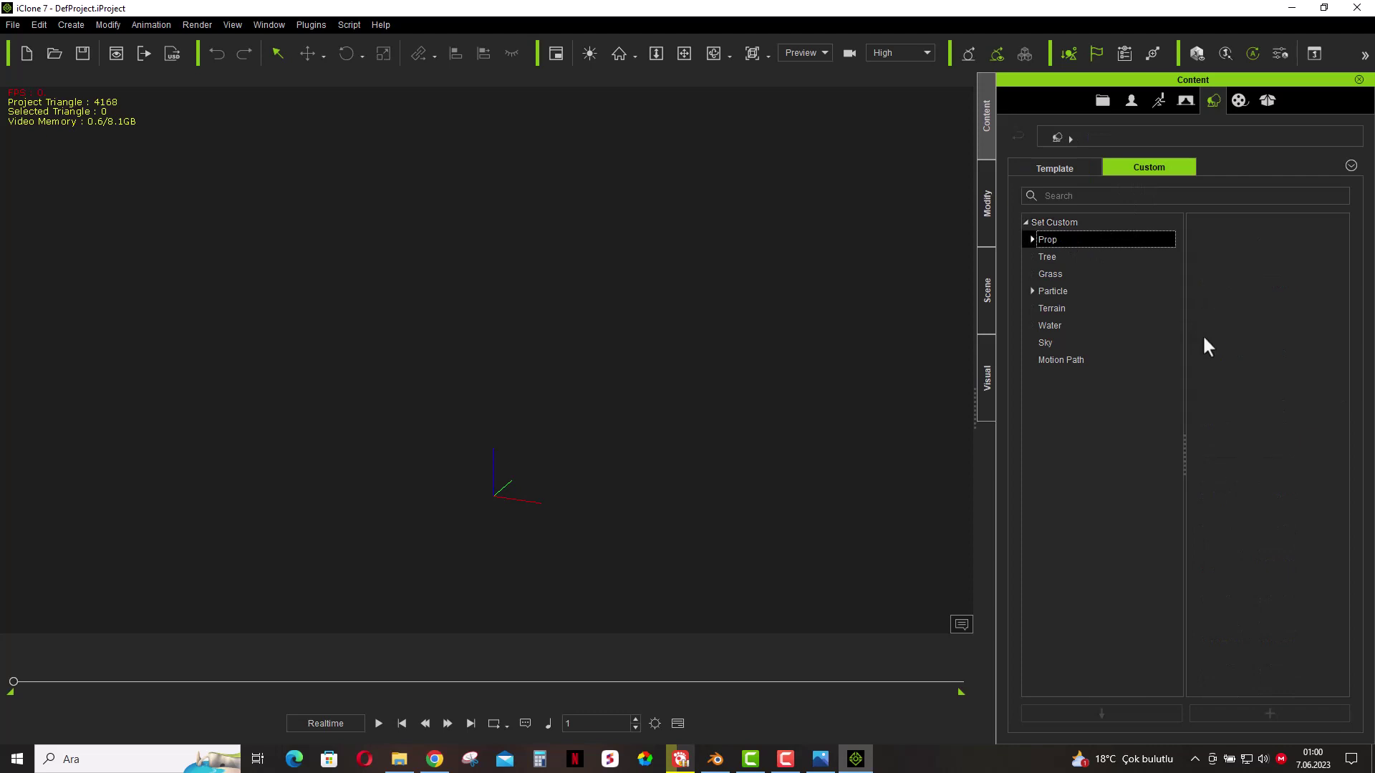
double_click(1271, 487)
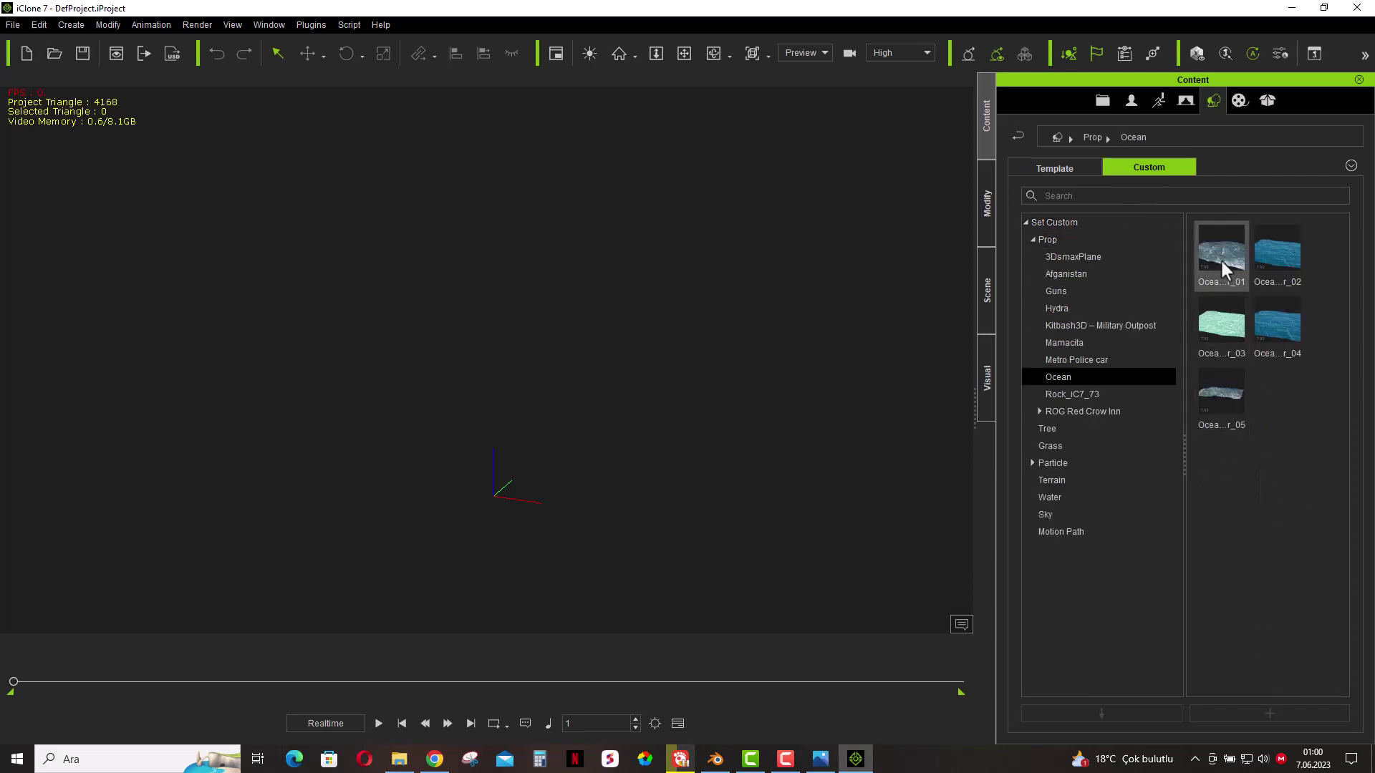
double_click(1223, 258)
- Preview the ocean prop's waves, rewind, and scale it down on Z to flatten them
scroll(555, 429, down, 2)
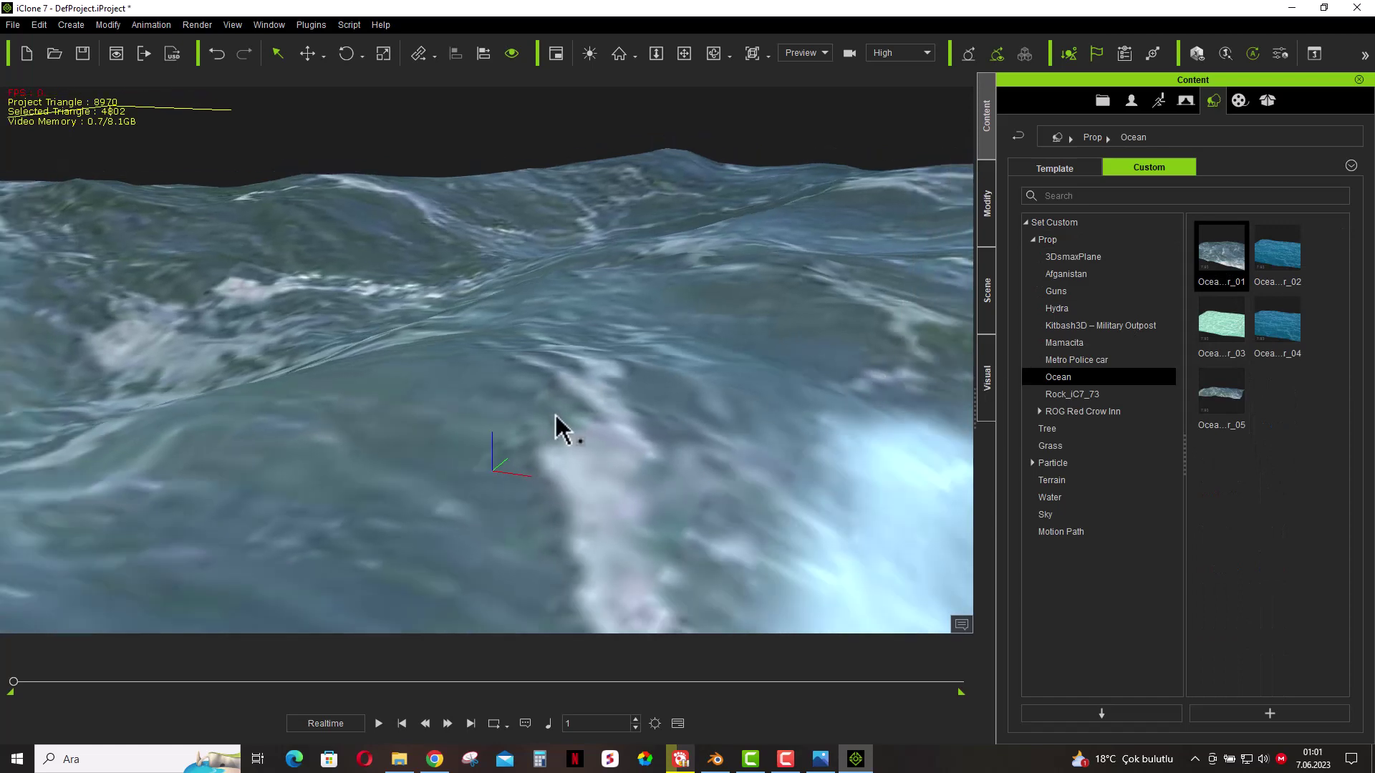
scroll(540, 429, down, 2)
scroll(542, 430, down, 1)
scroll(542, 430, down, 2)
scroll(543, 430, down, 2)
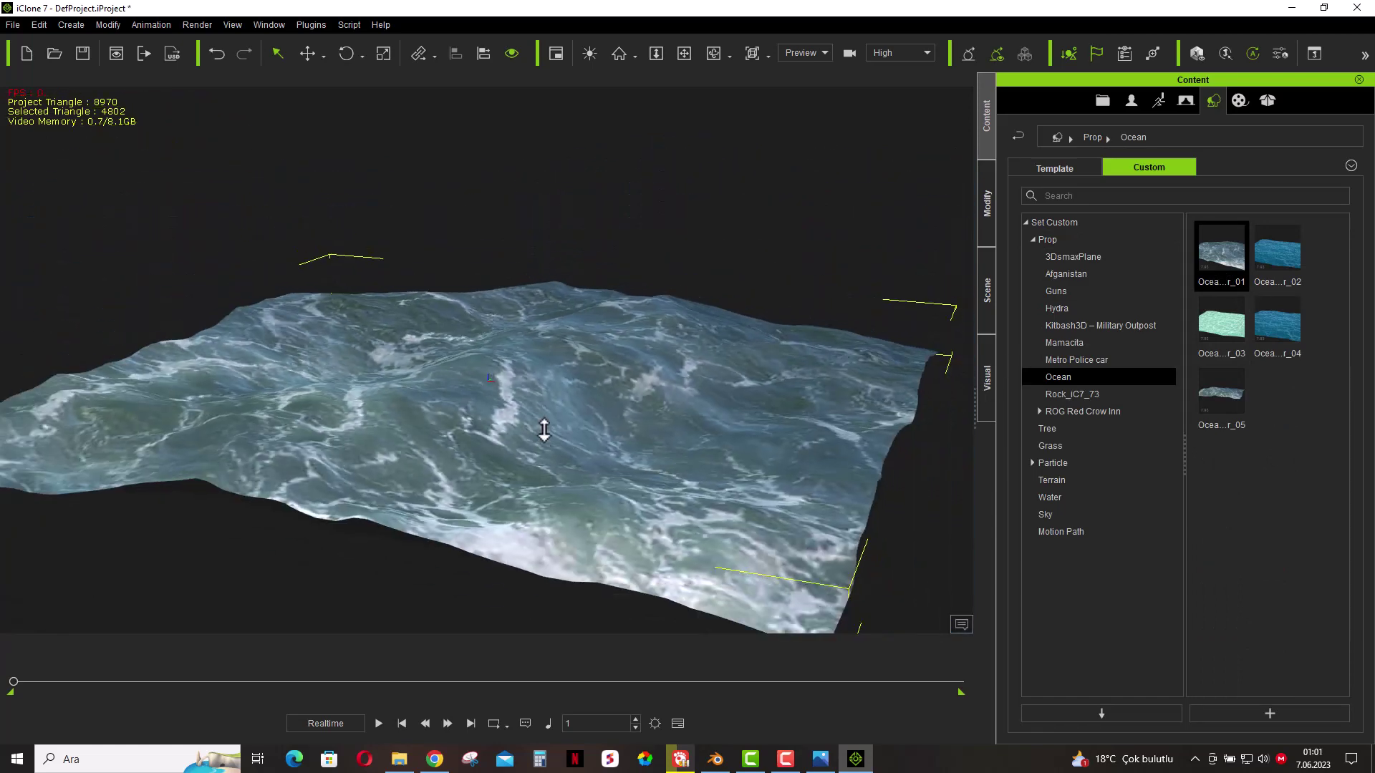
scroll(544, 429, down, 2)
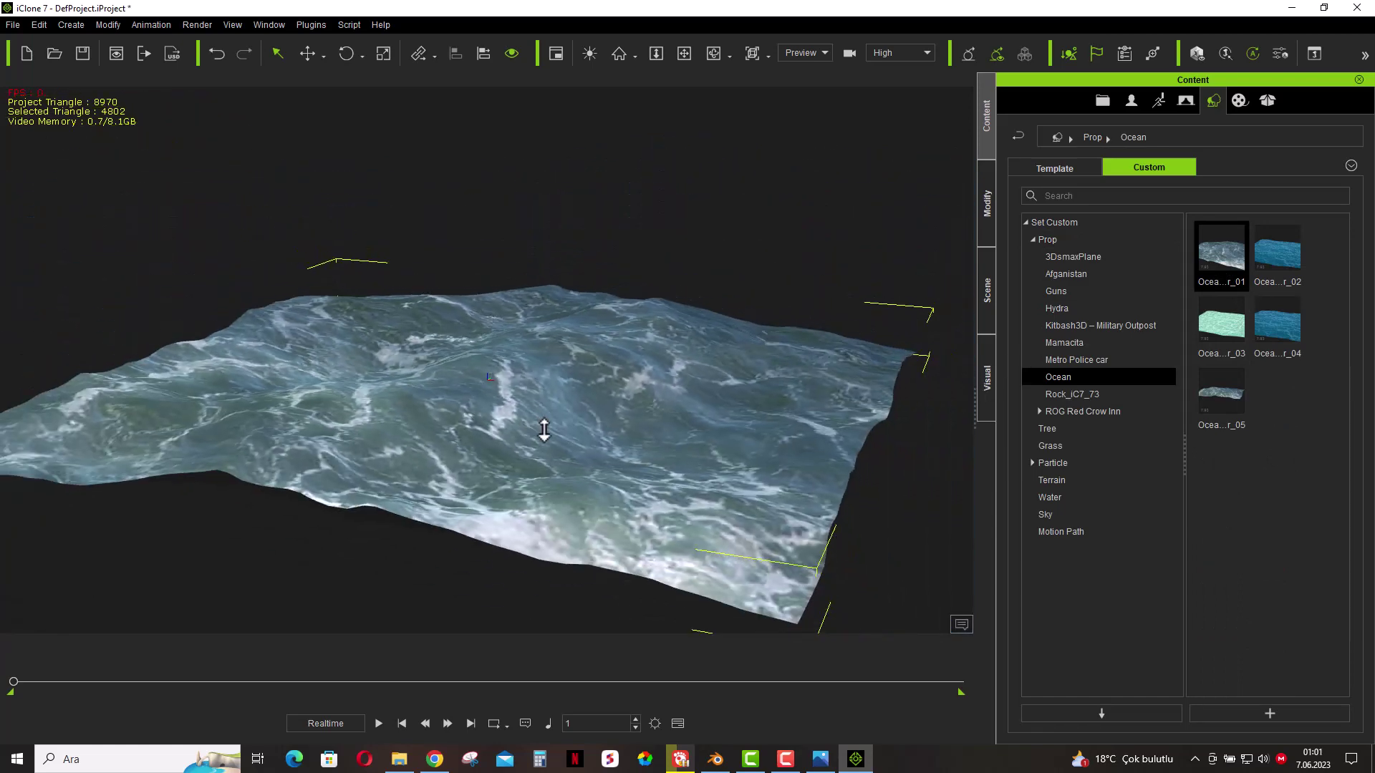
click(378, 723)
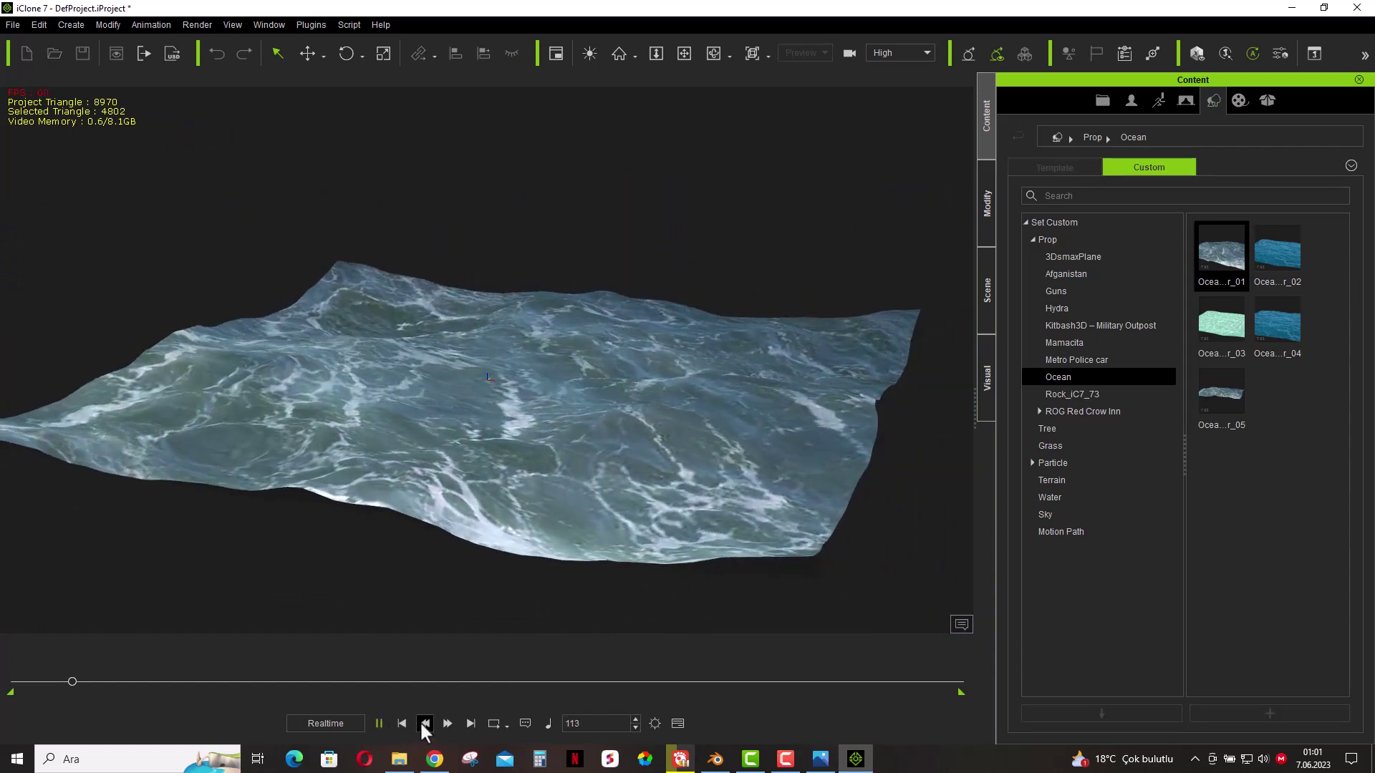
click(403, 722)
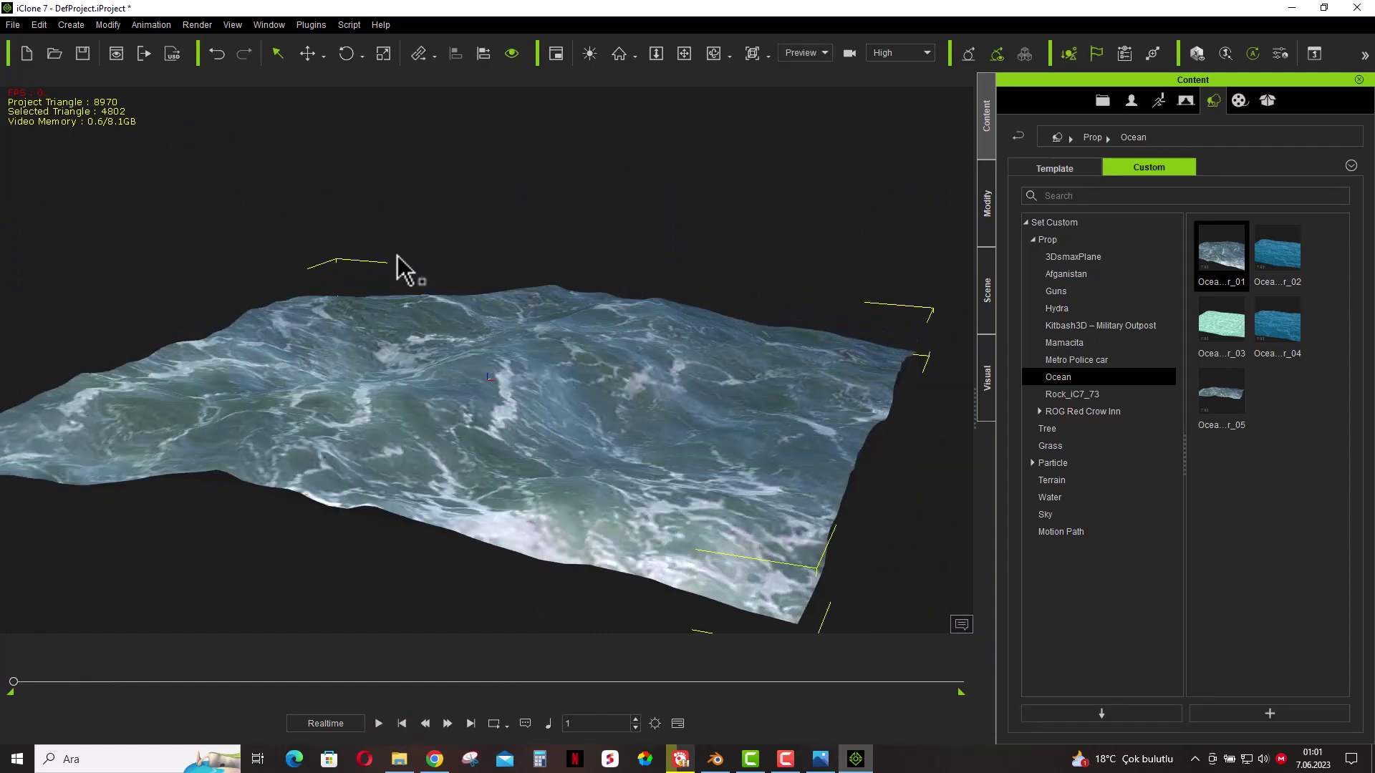
click(381, 54)
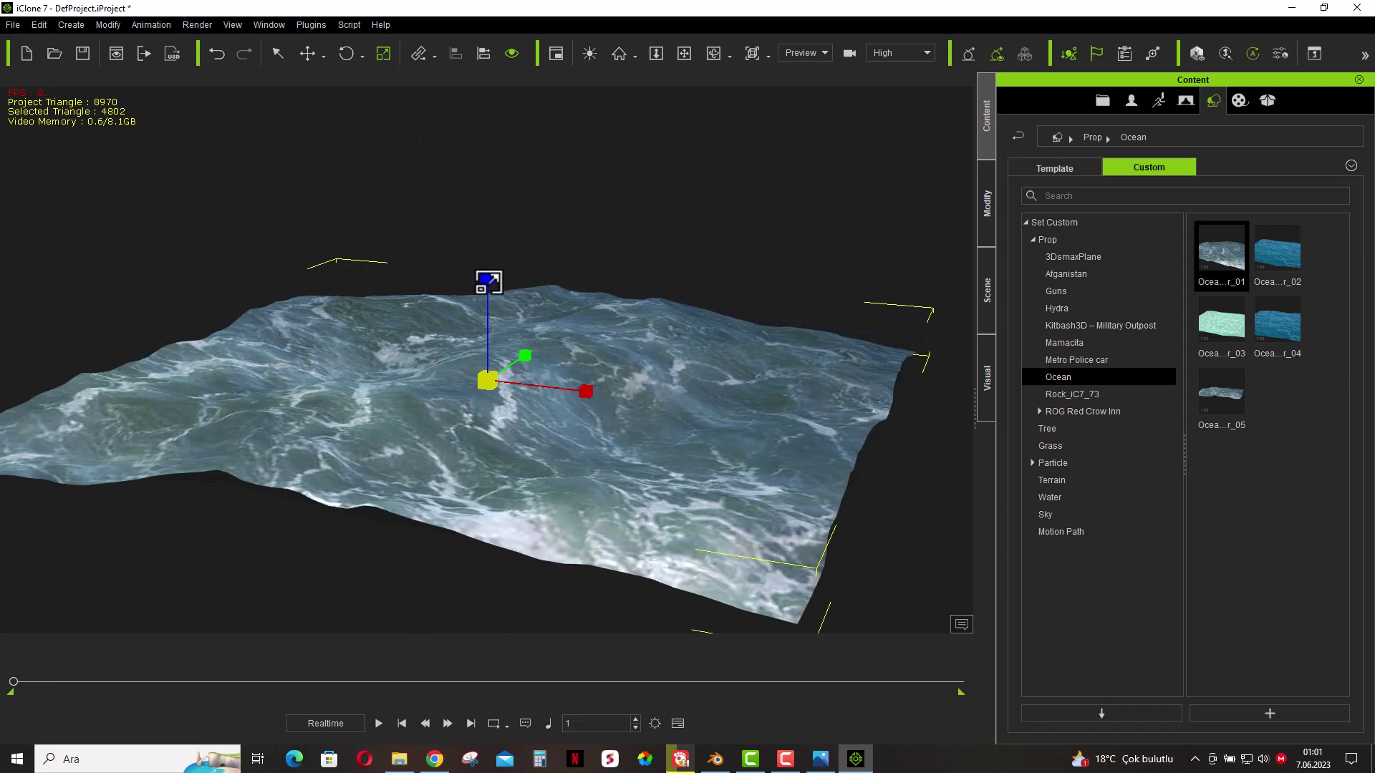
drag(488, 279, 470, 533)
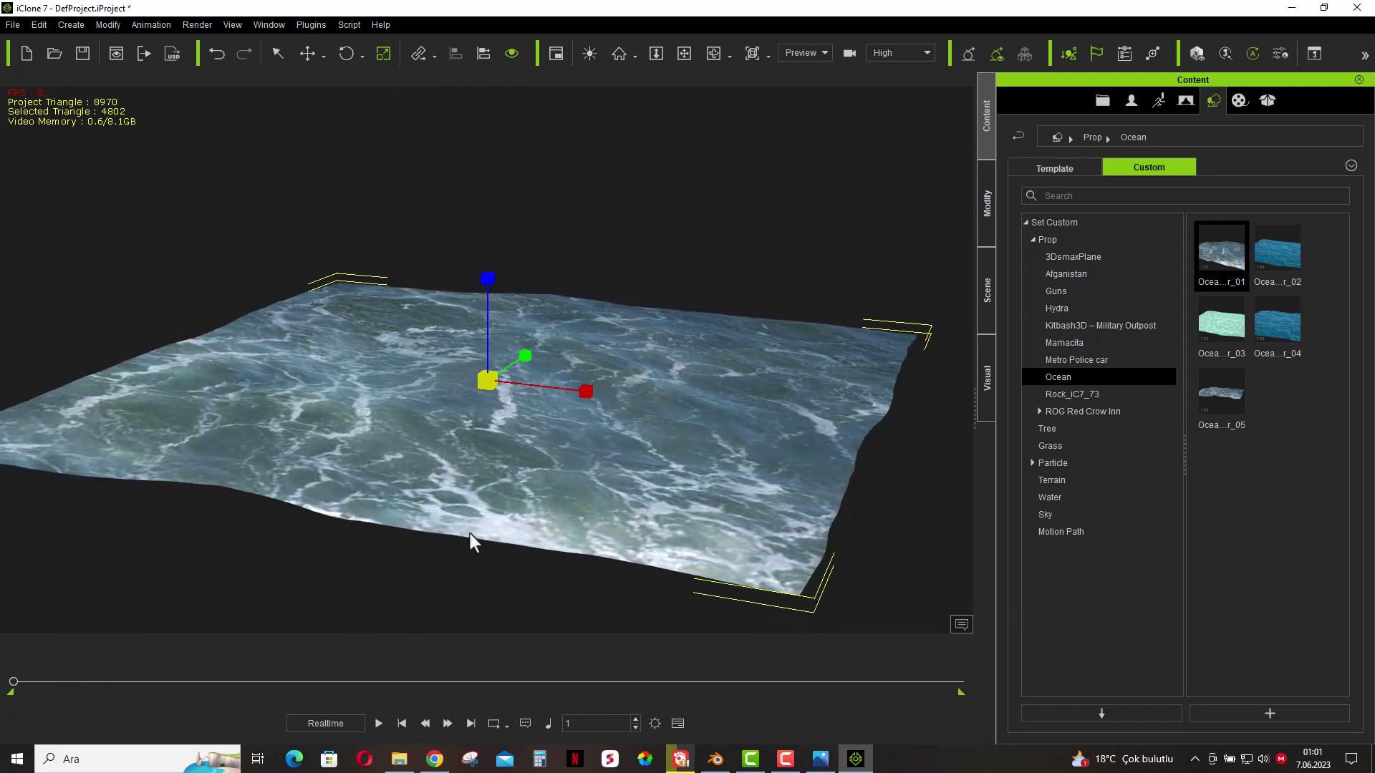
- Preview the flatter ocean waves from a lower orbited view, then stop and rewind
click(381, 724)
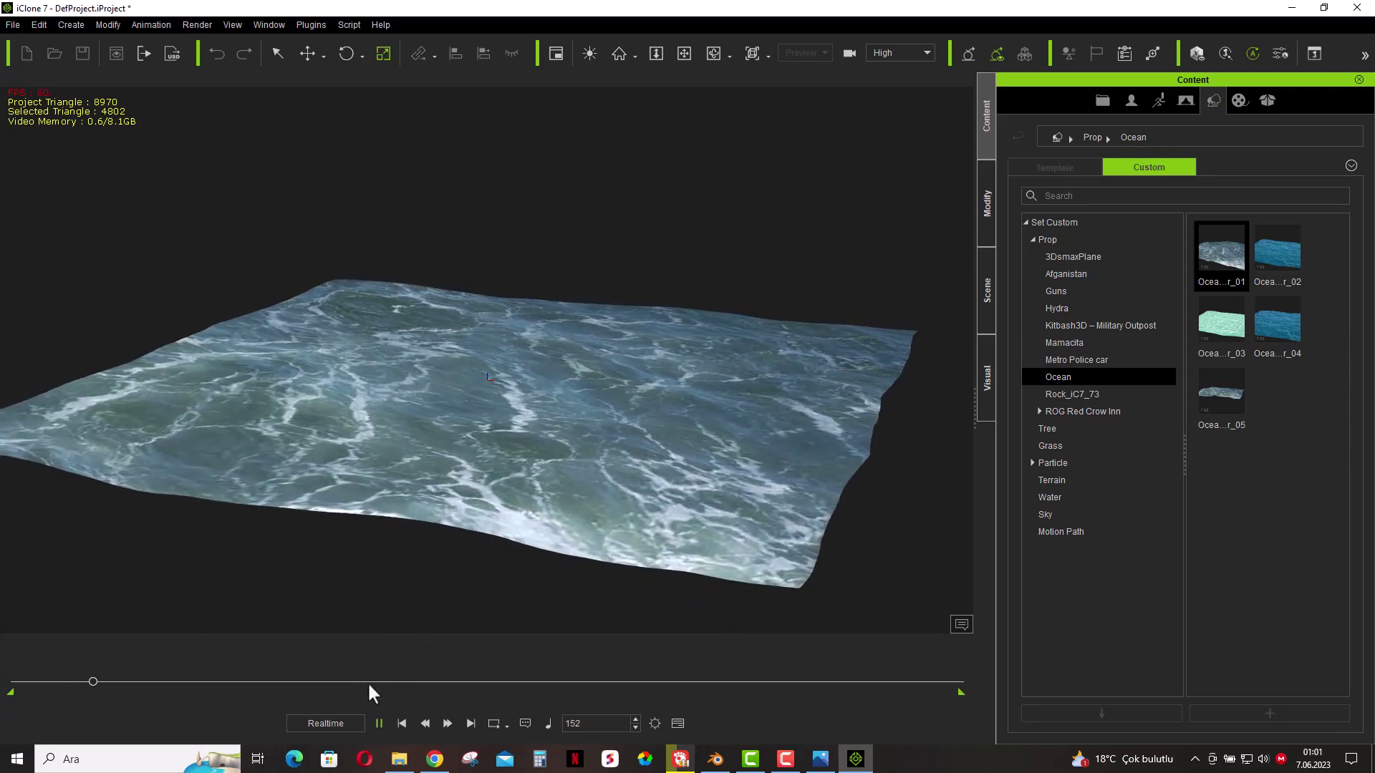
click(712, 54)
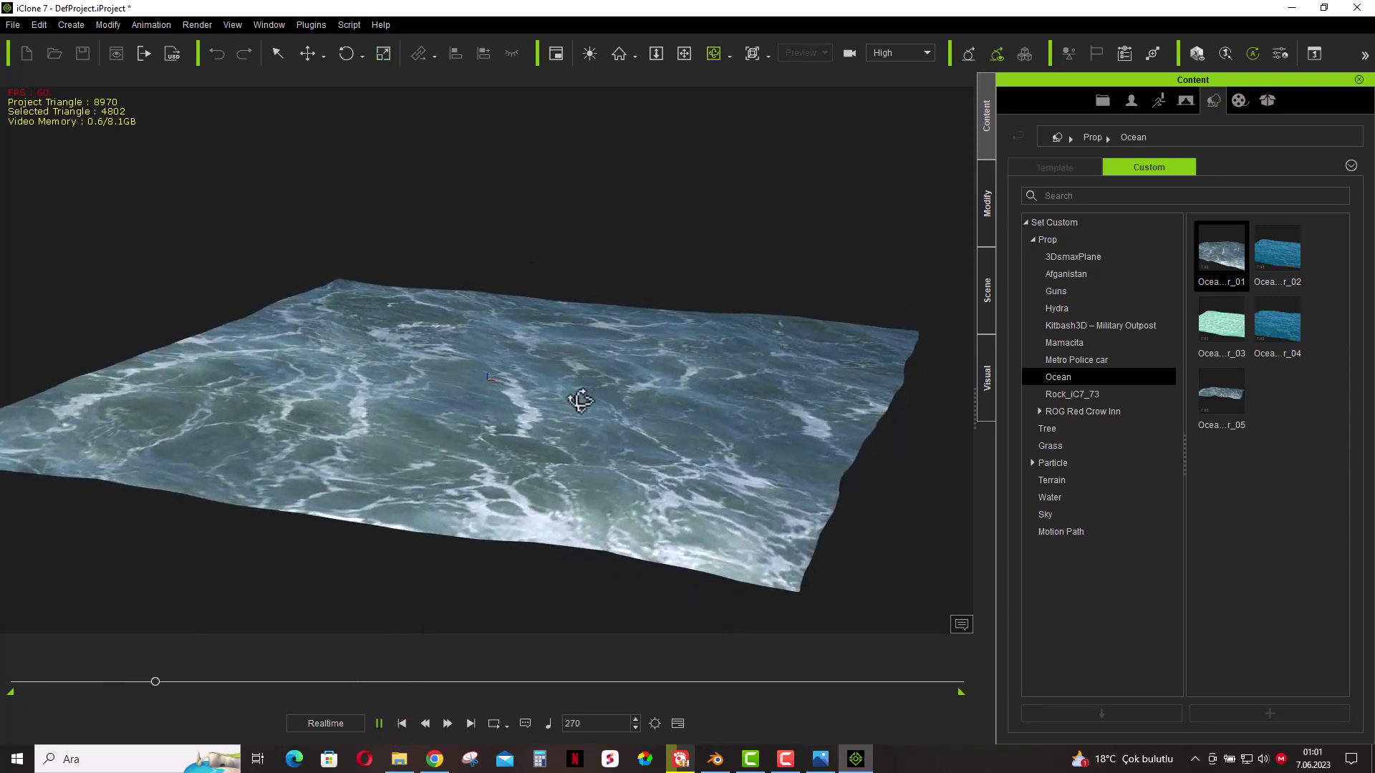
drag(577, 396, 642, 276)
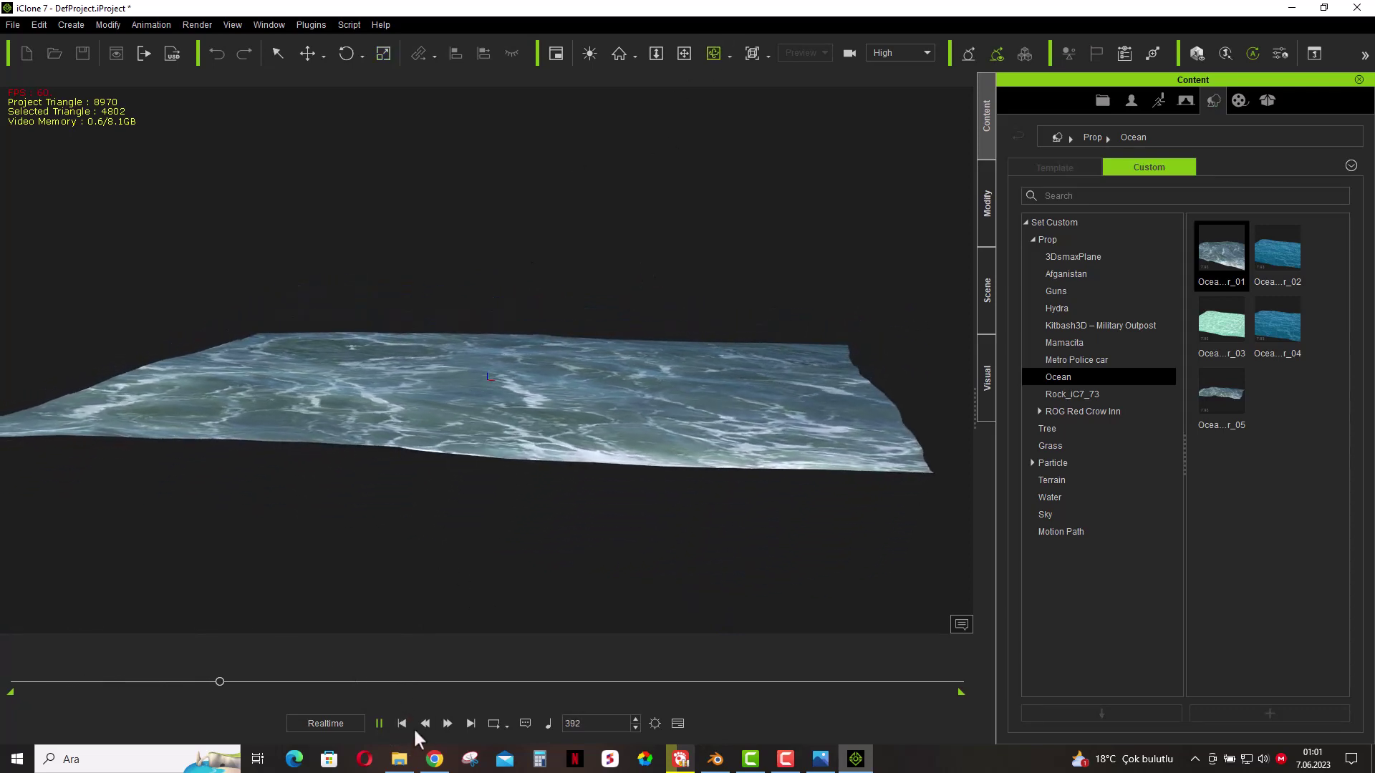
click(378, 724)
- Stretch the ocean prop taller along Z and replay the wave animation
click(383, 54)
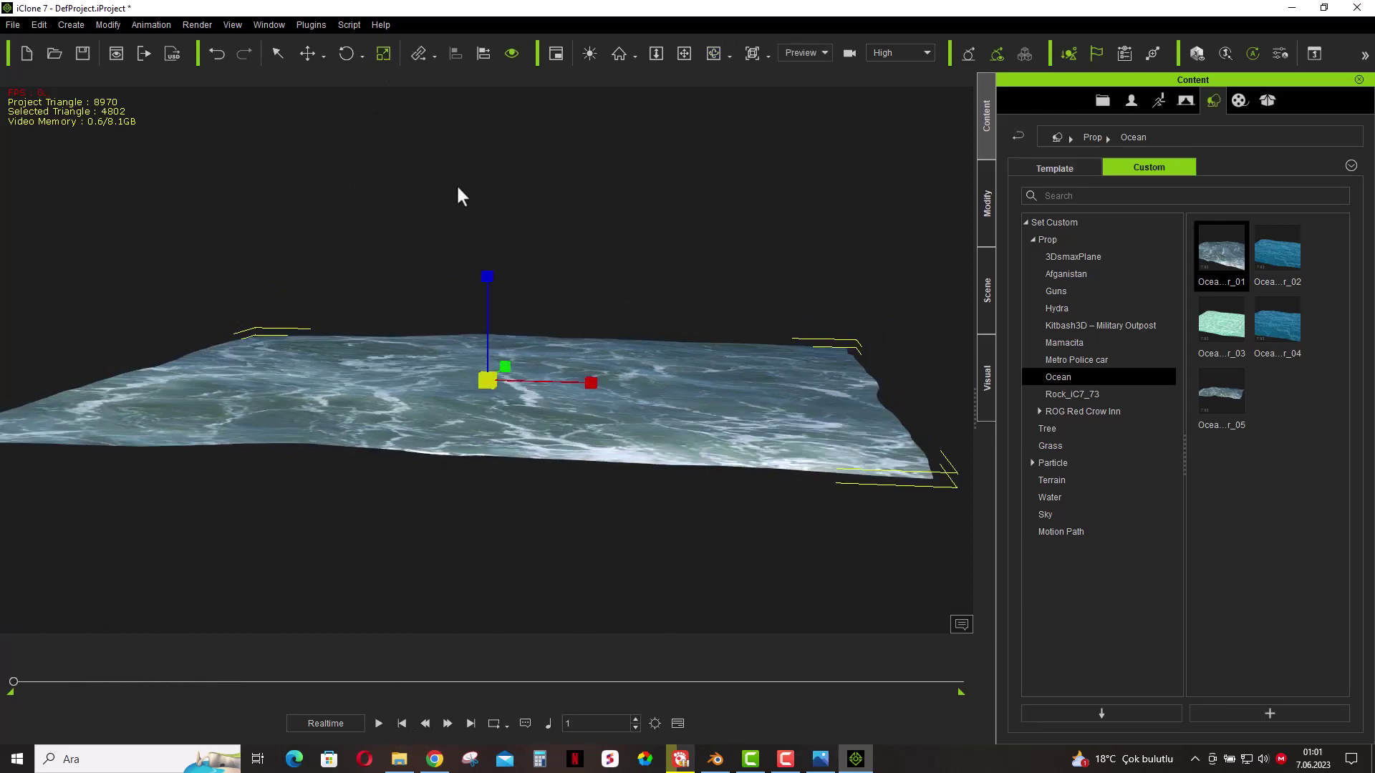
drag(491, 279, 499, 31)
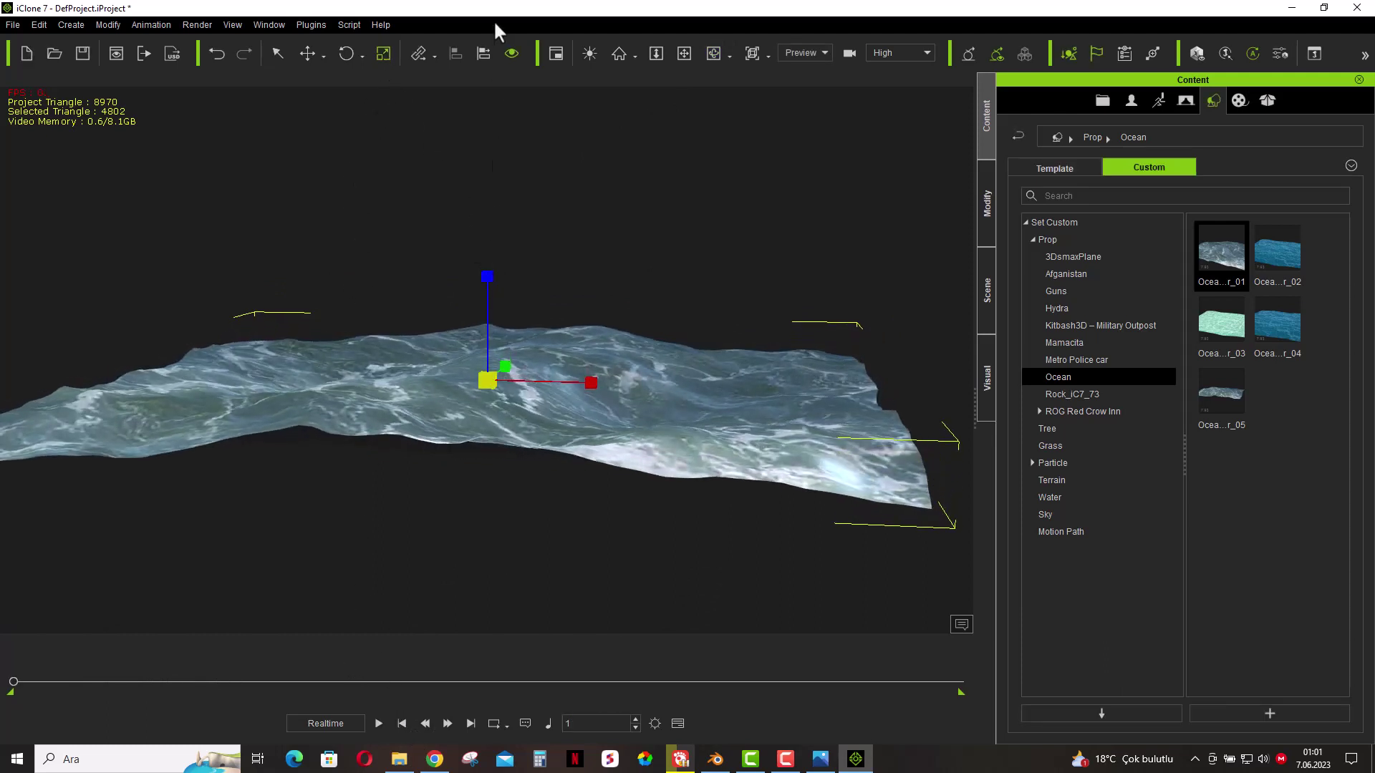
click(377, 726)
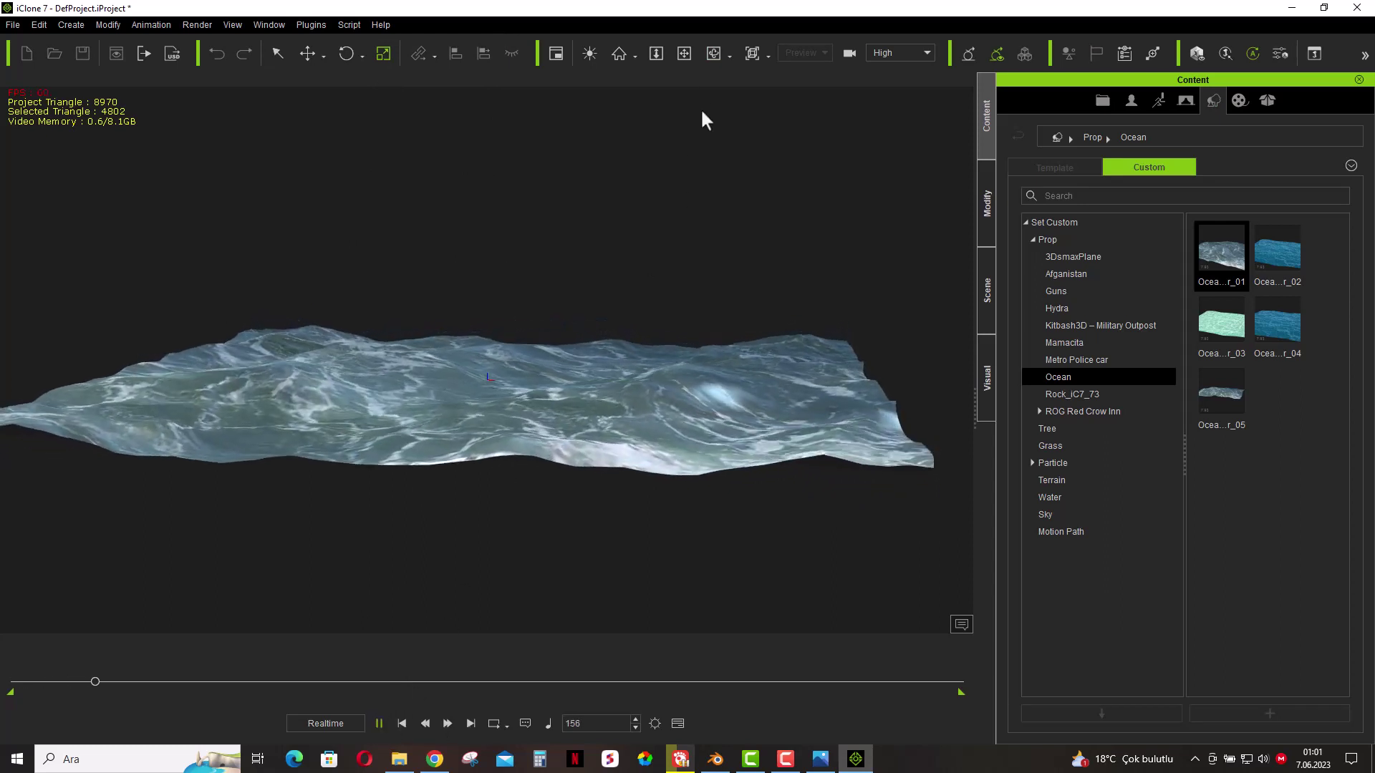
click(714, 54)
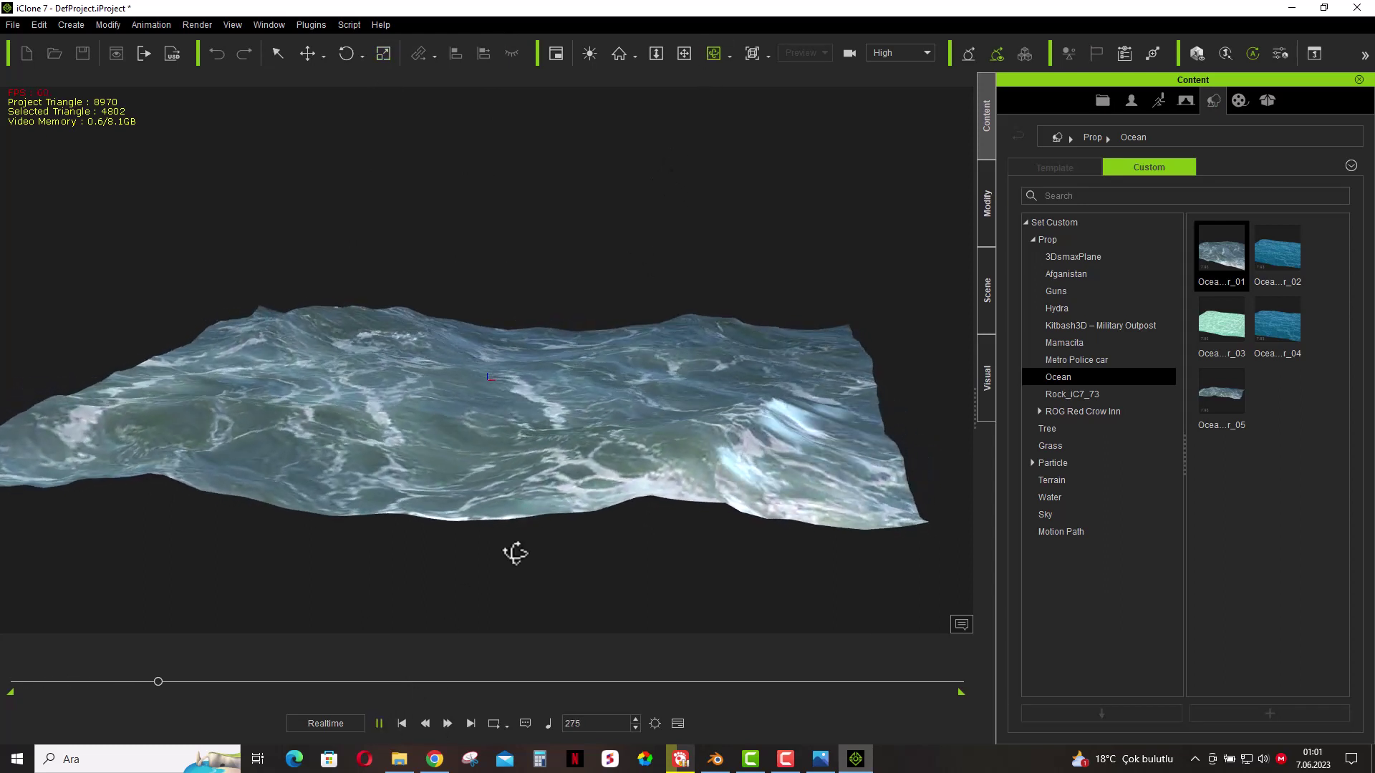
click(401, 723)
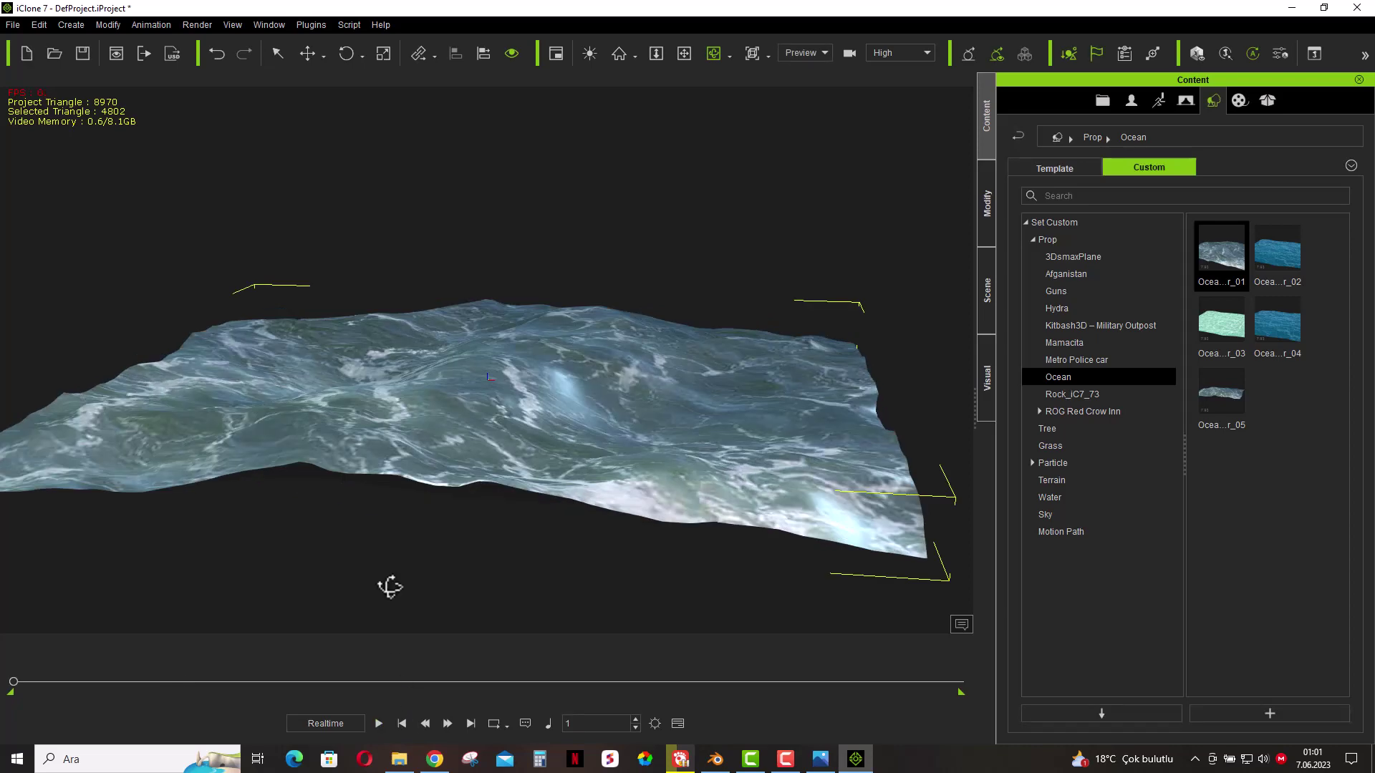
- Scale the ocean prop taller again and preview the waves
click(383, 53)
mouse_move(487, 277)
mouse_down()
mouse_move(497, 108)
mouse_move(499, 194)
mouse_up()
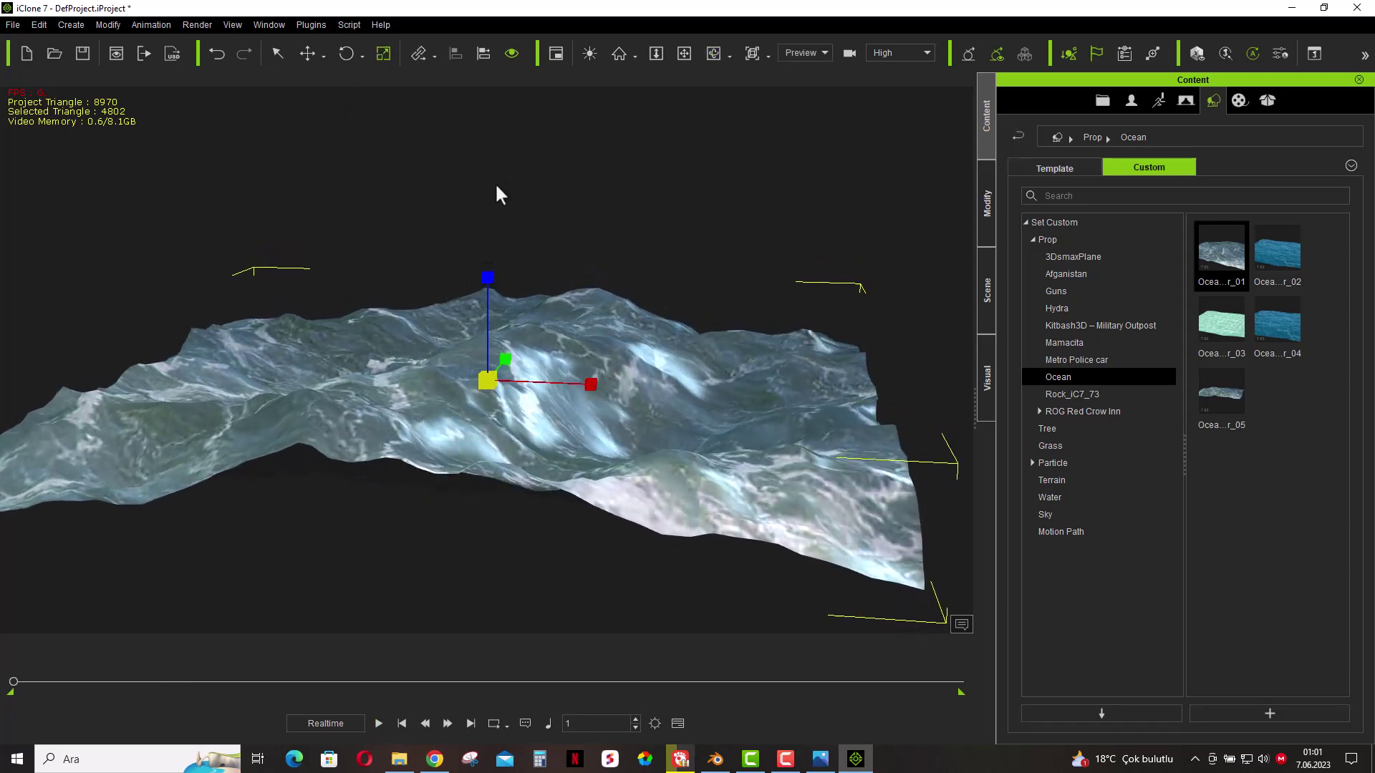
click(375, 722)
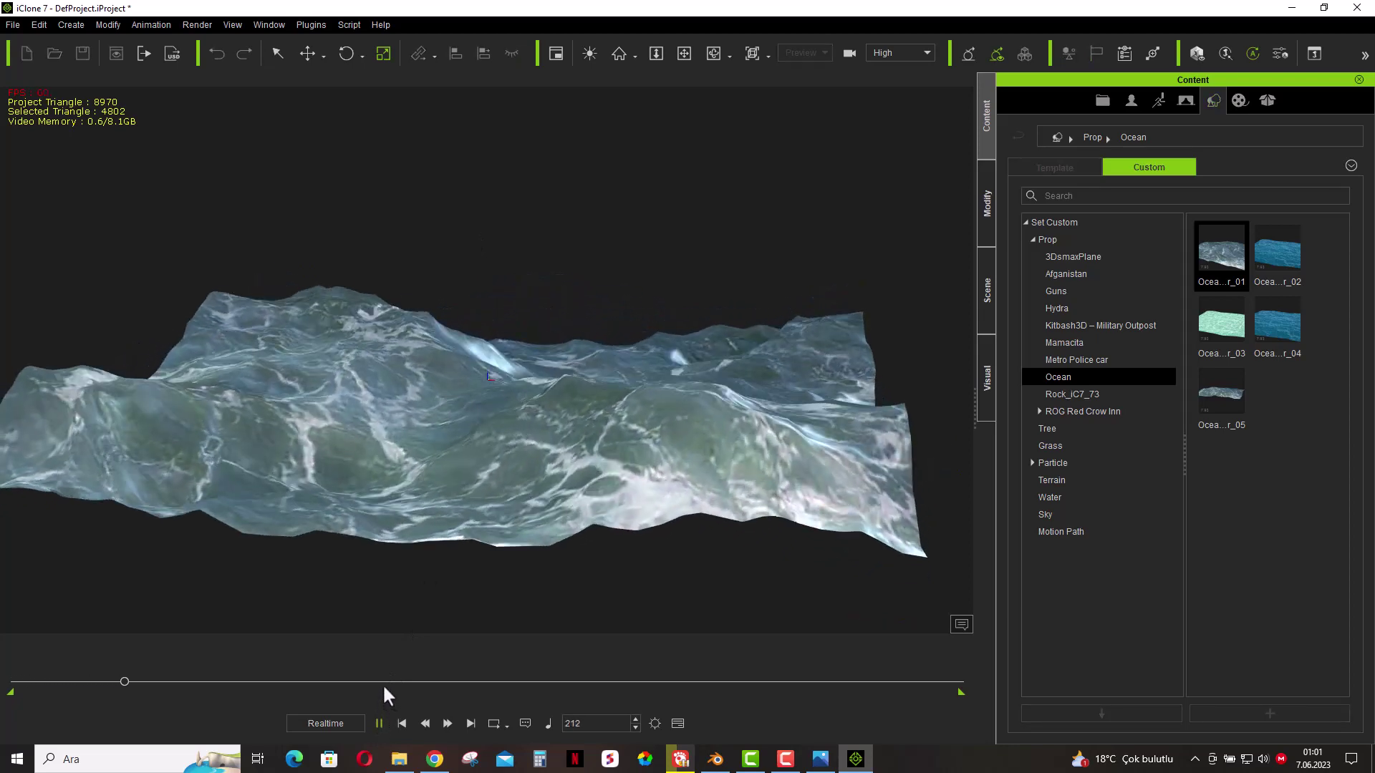
click(400, 722)
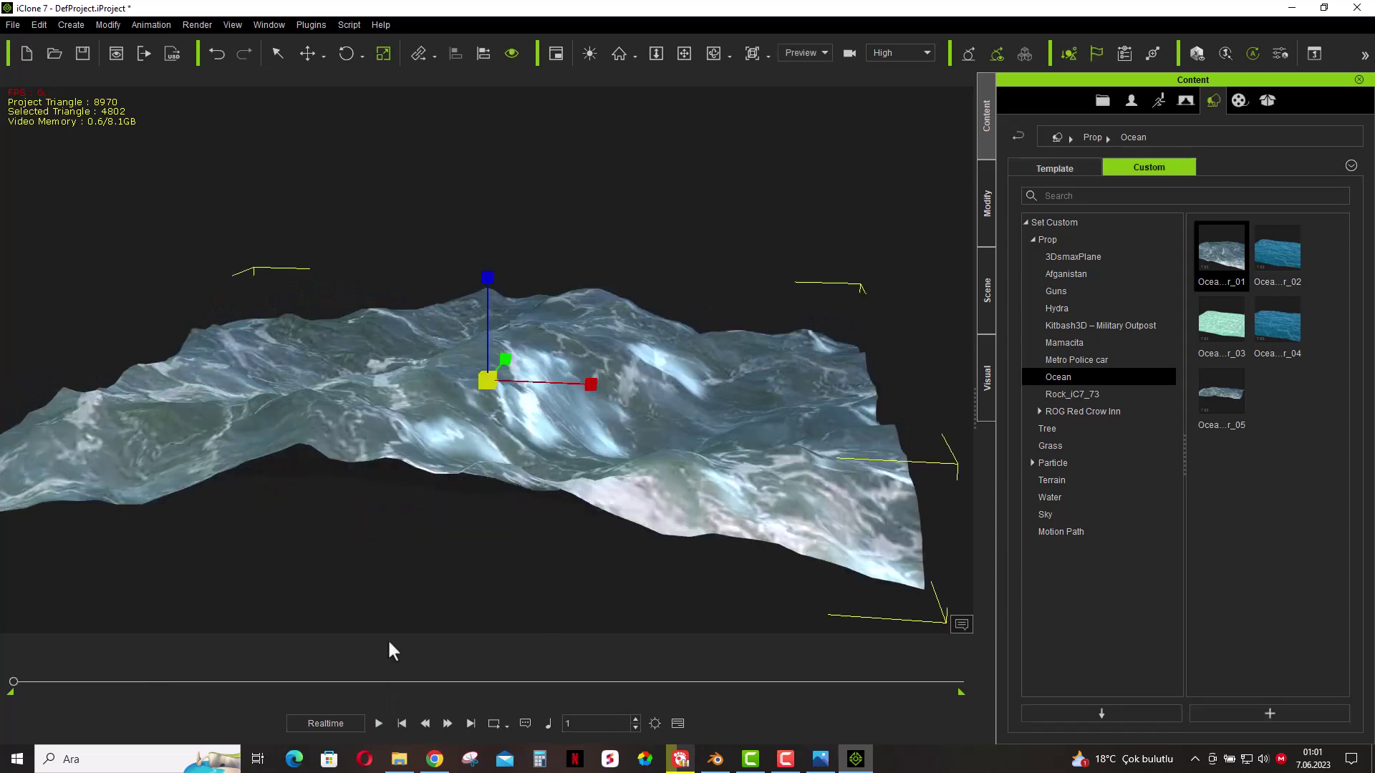
- Reframe the view frontally, enlarge the ocean prop considerably, and preview it
scroll(484, 215, up, 5)
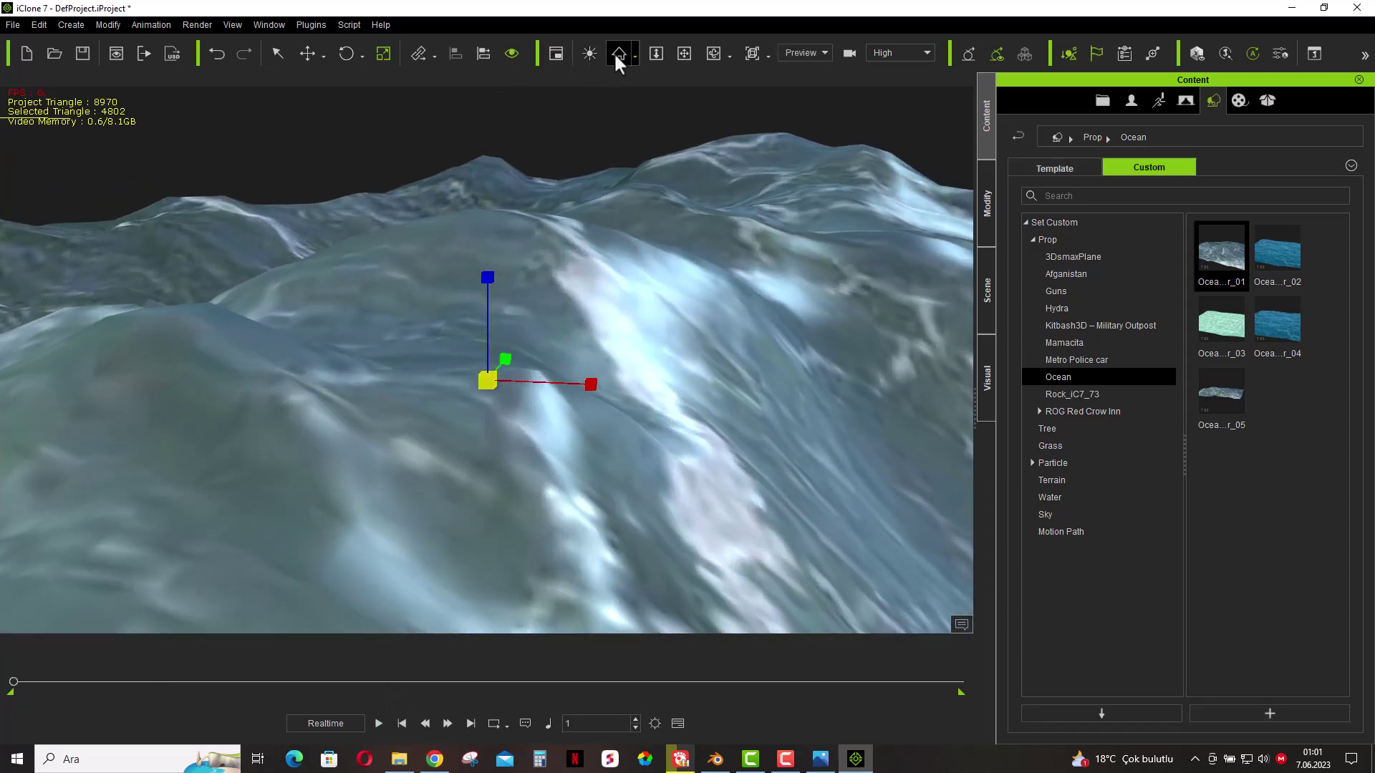
click(618, 55)
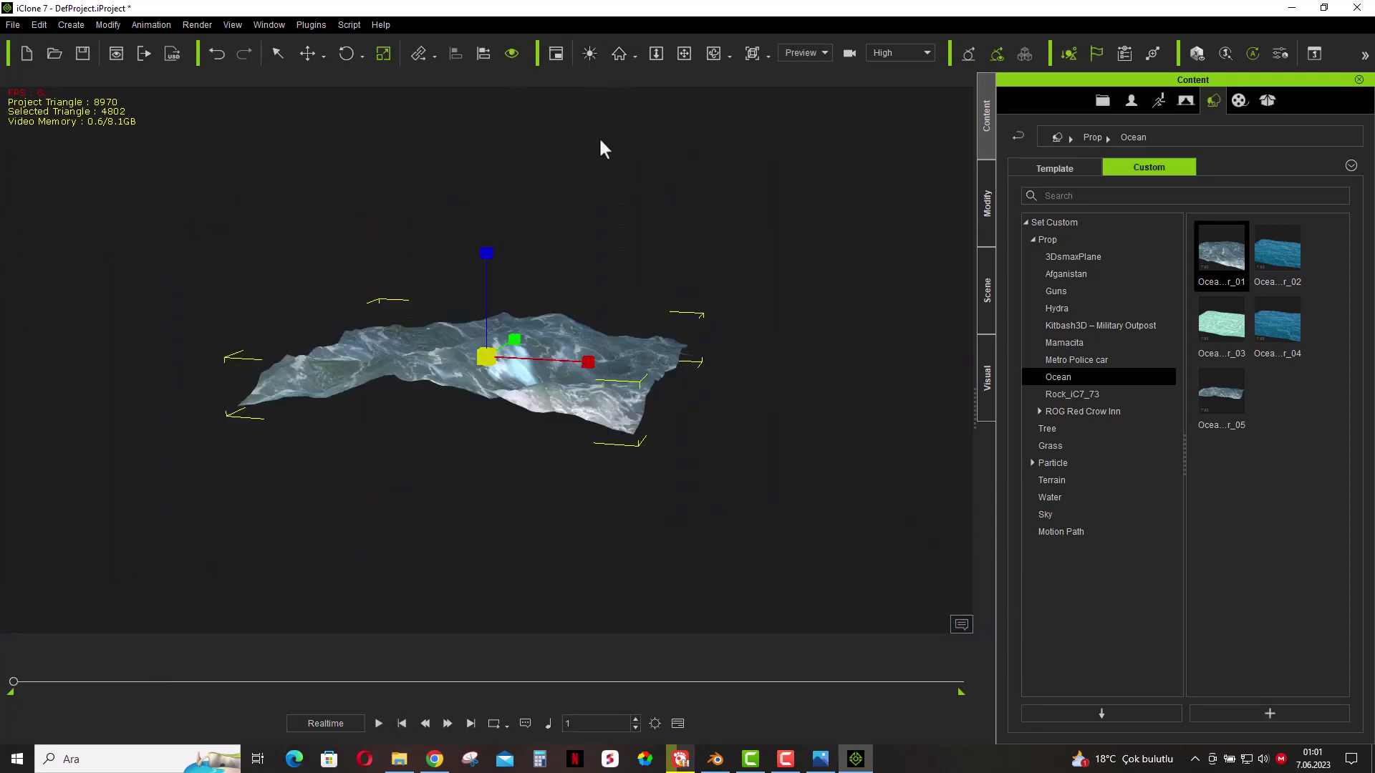
click(713, 55)
mouse_move(678, 237)
mouse_down()
mouse_move(728, 233)
mouse_move(744, 212)
mouse_up()
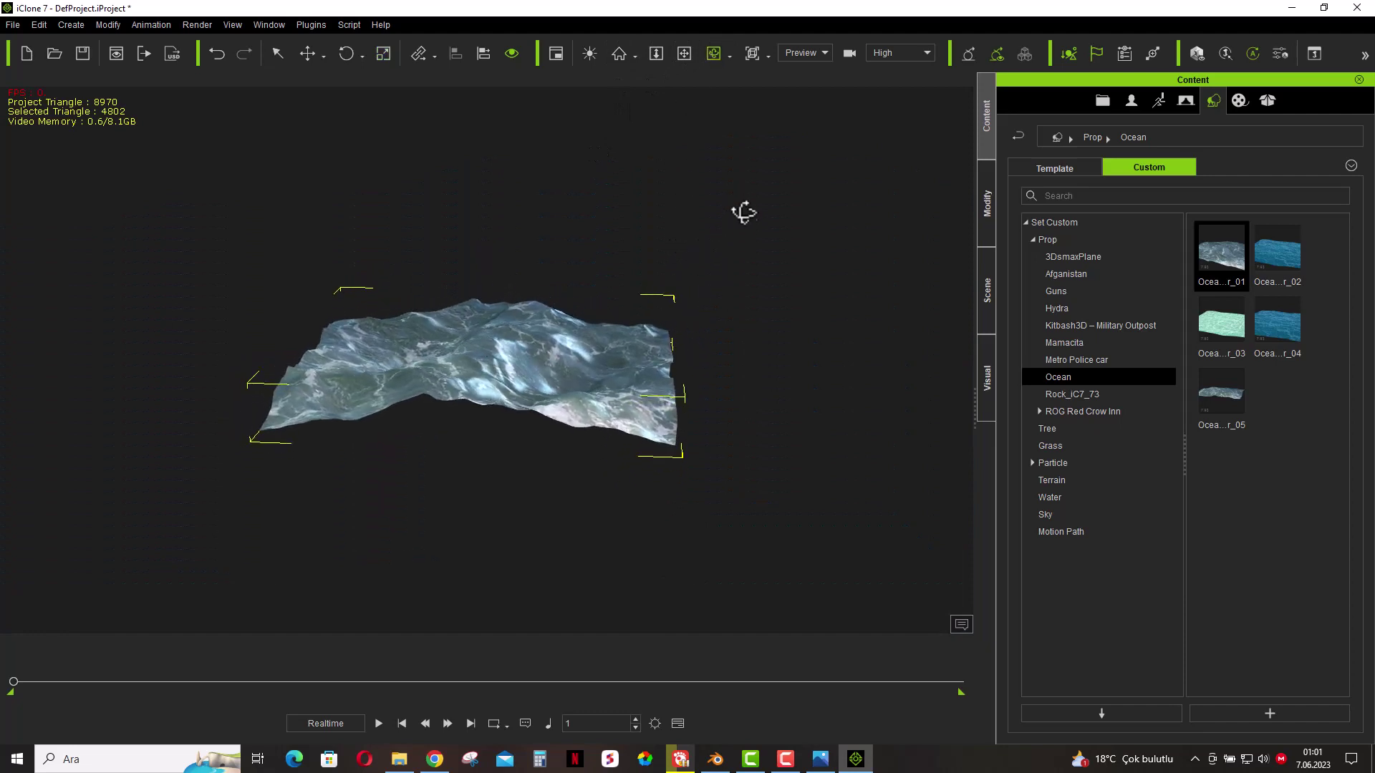
click(383, 54)
drag(486, 356, 492, 248)
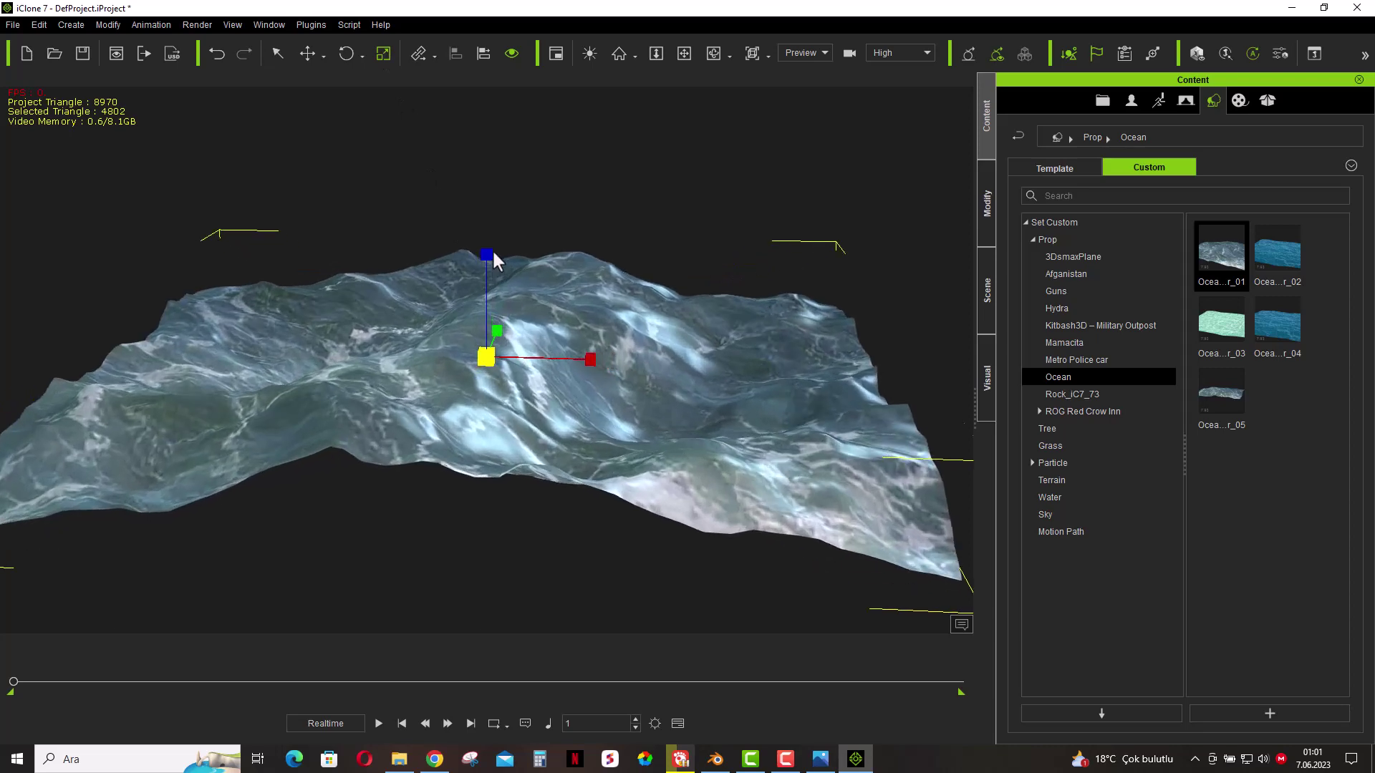
click(378, 722)
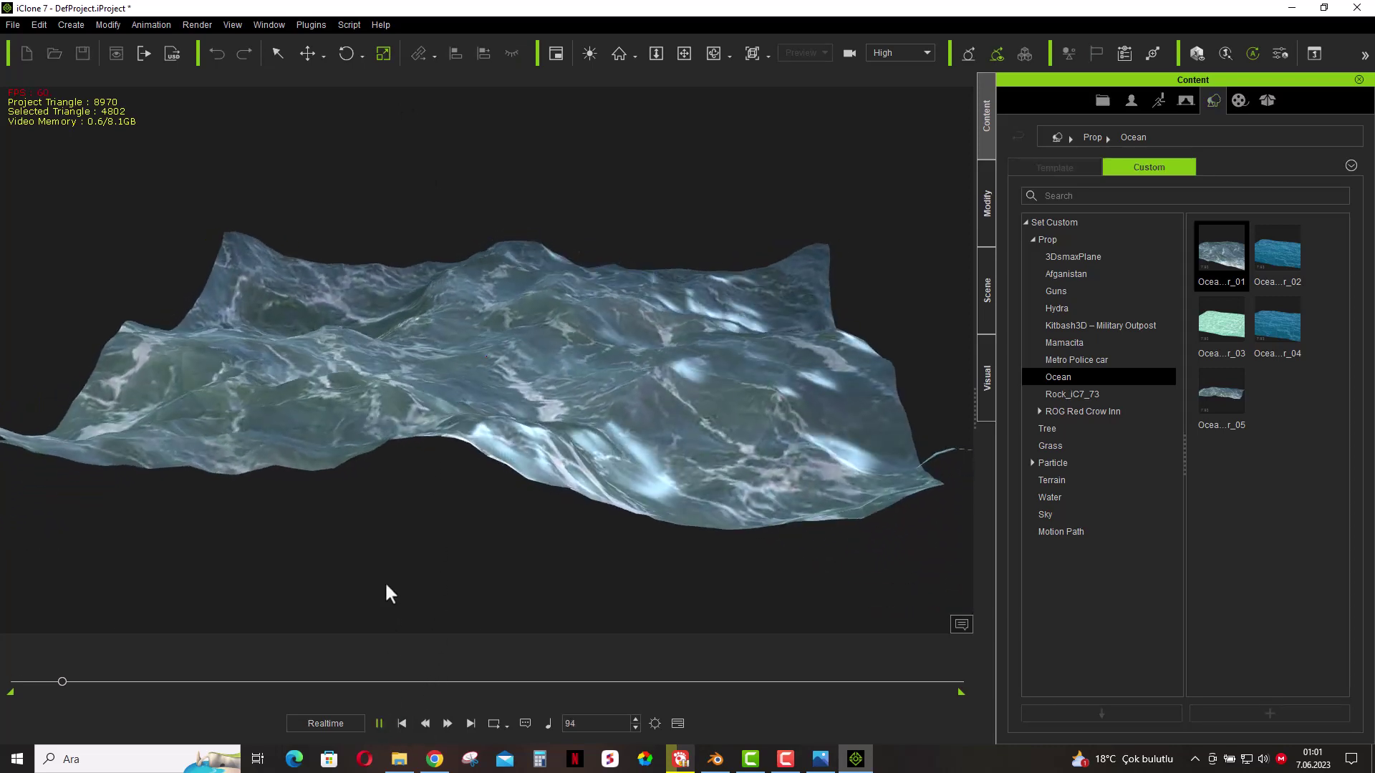
click(404, 722)
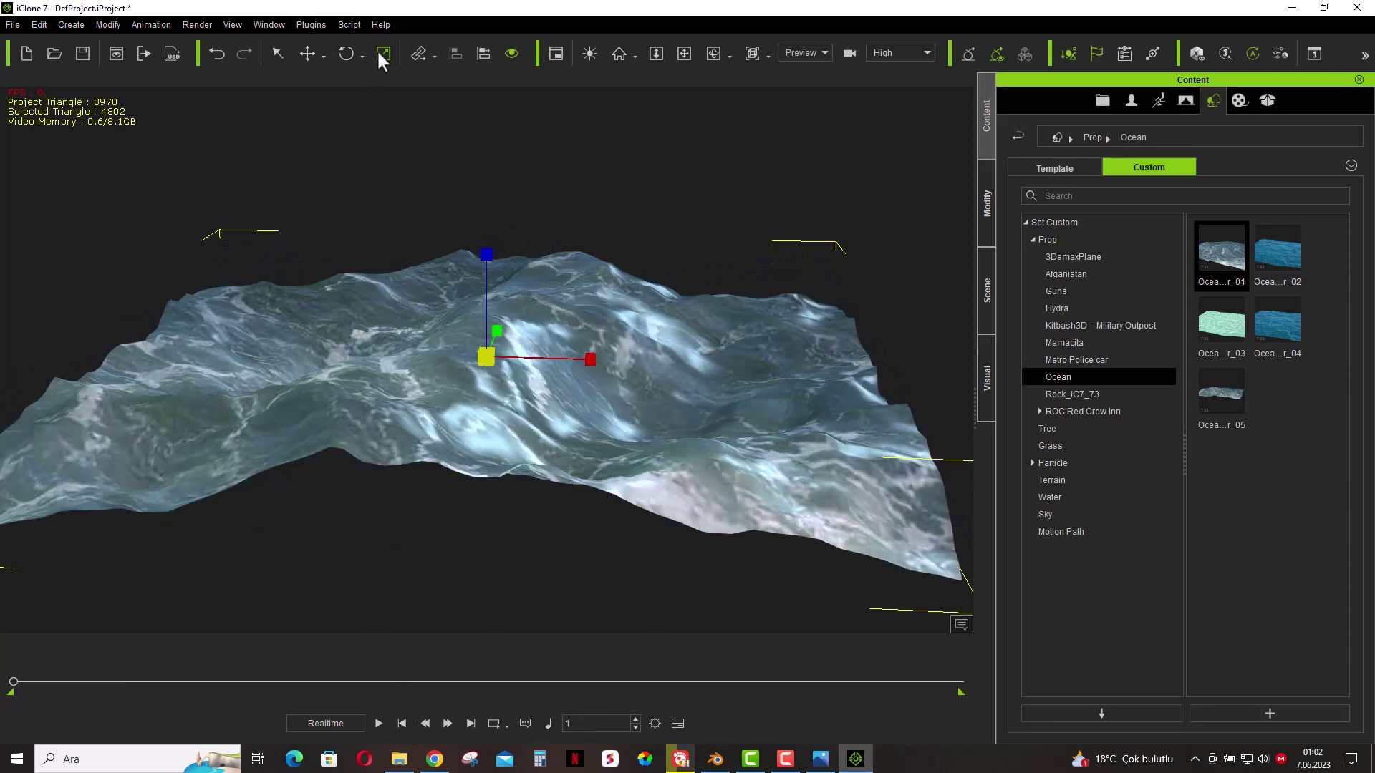
- Lower the ocean's Z scale slightly and replay the animation
drag(484, 258, 491, 356)
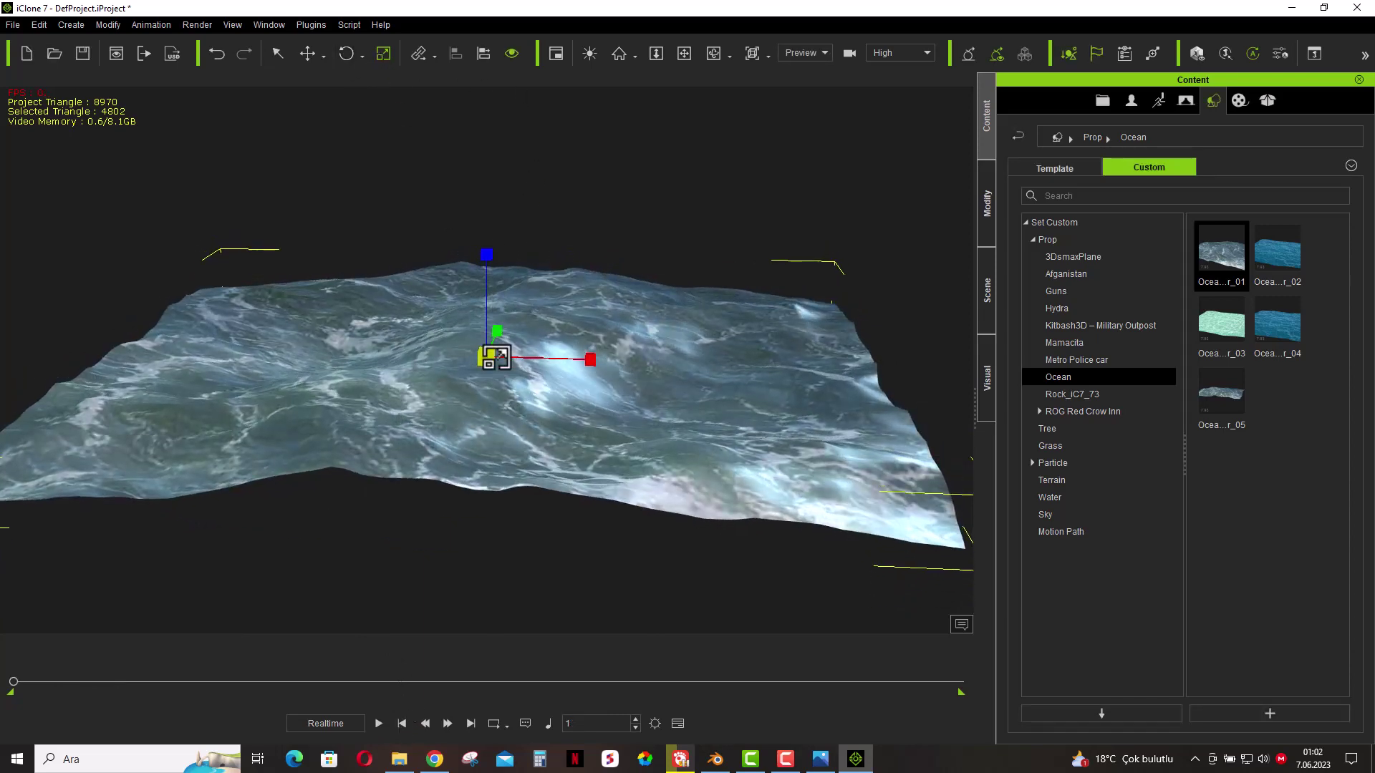
click(378, 723)
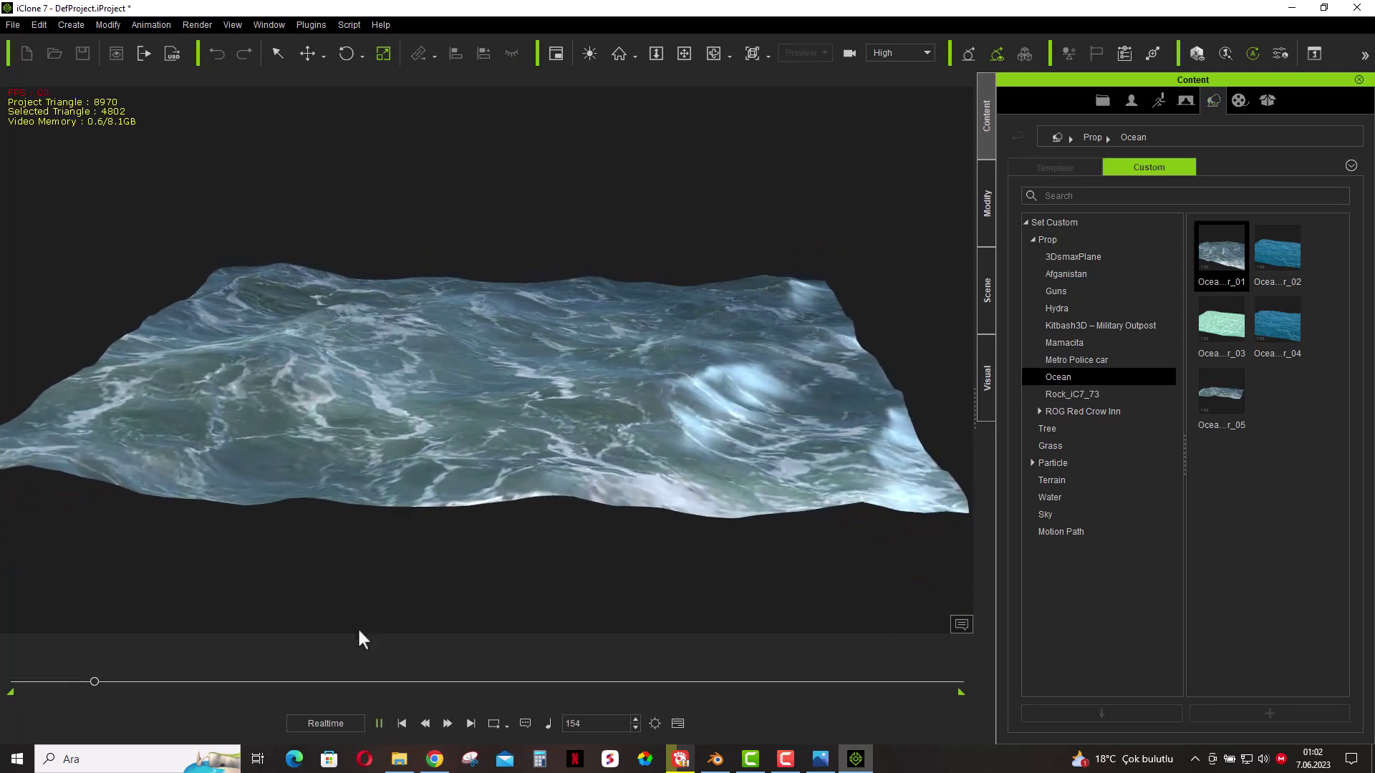
click(403, 724)
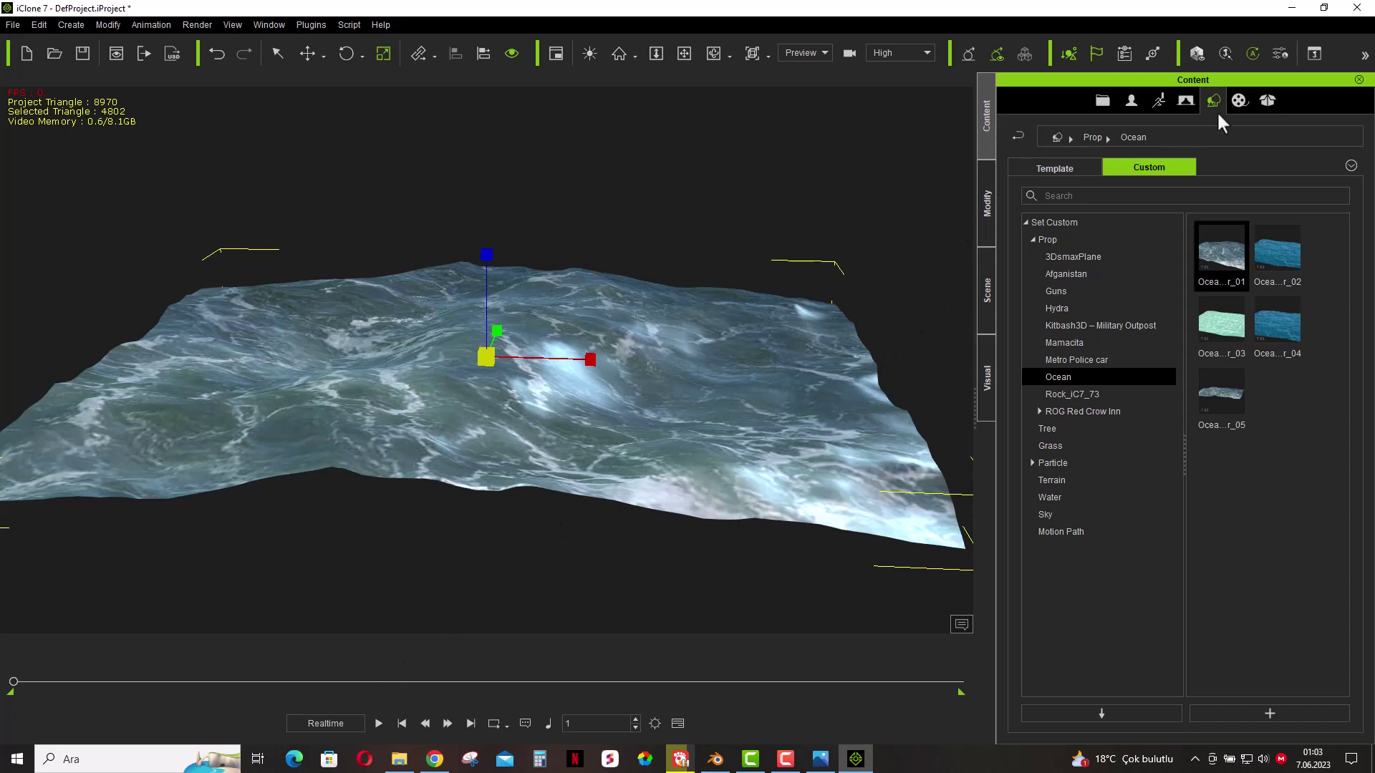
- Apply the Cloudy template from Template > Sky as the scene backdrop
click(1057, 172)
click(1050, 340)
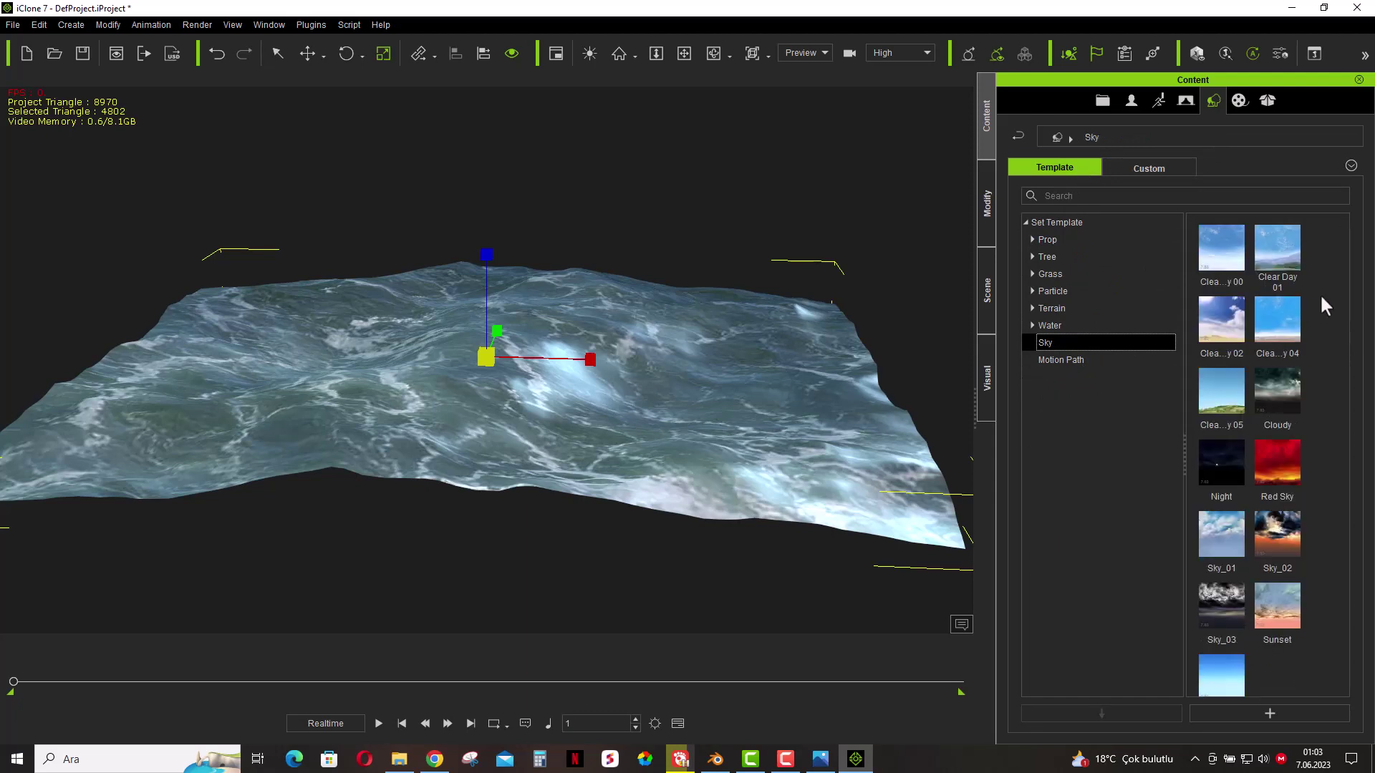
double_click(1279, 388)
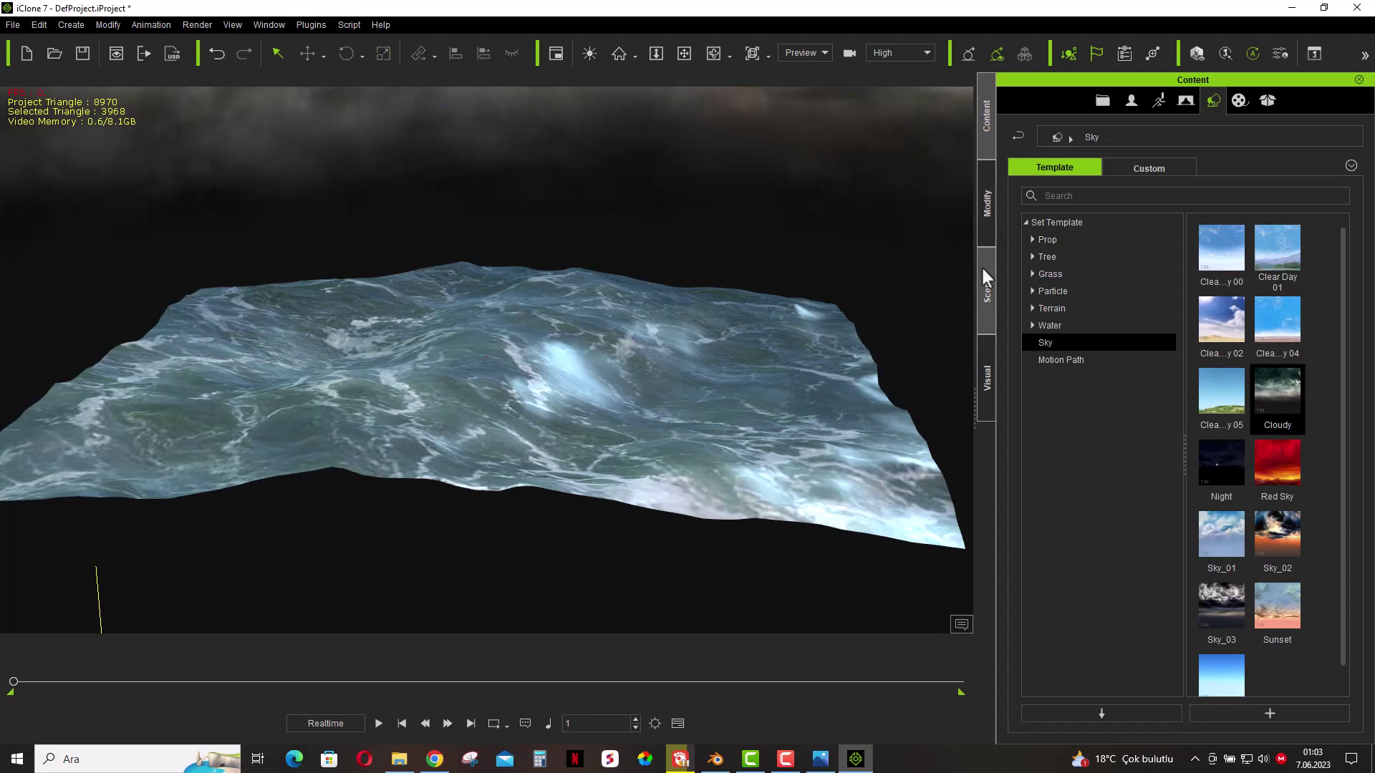
- Set the Cloudy sky's Move Z to -7000 in the Modify panel
click(988, 215)
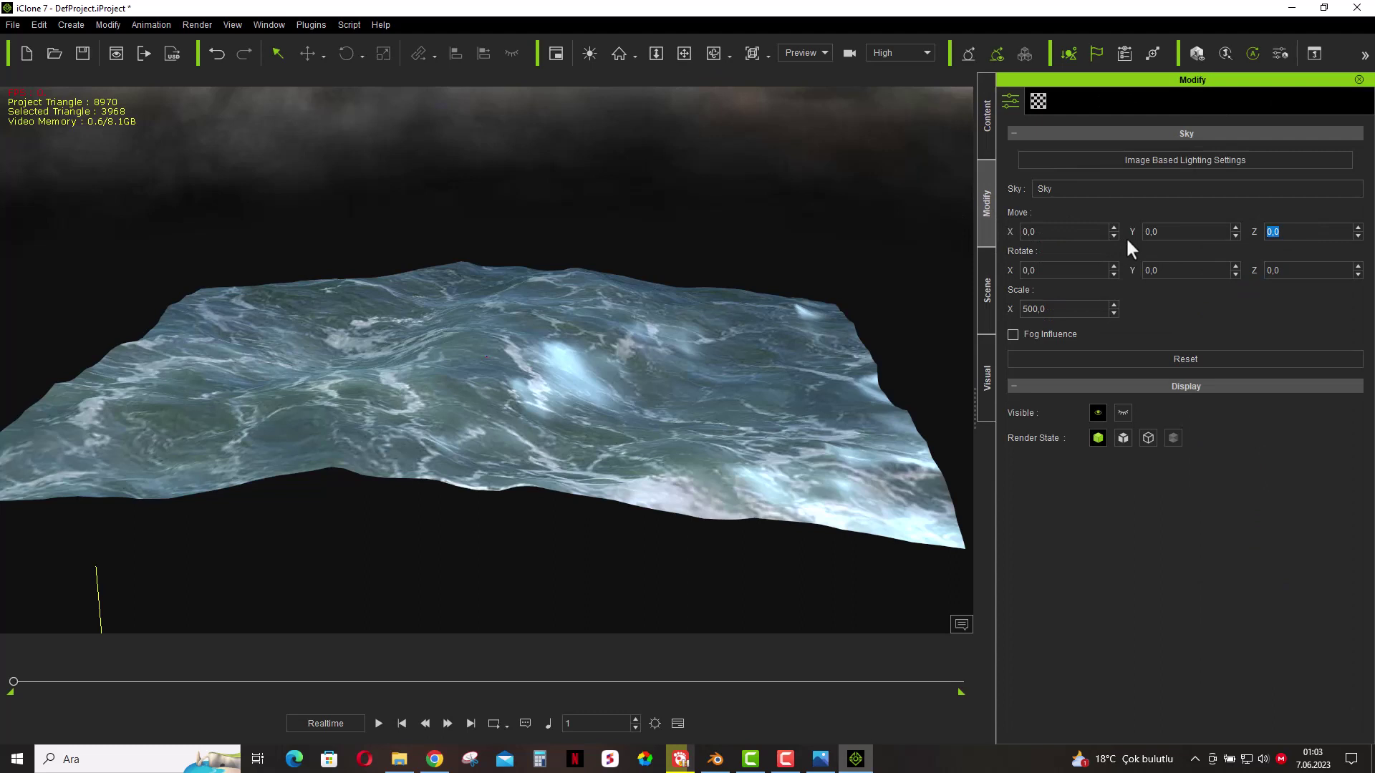
text(-300)
key(Return)
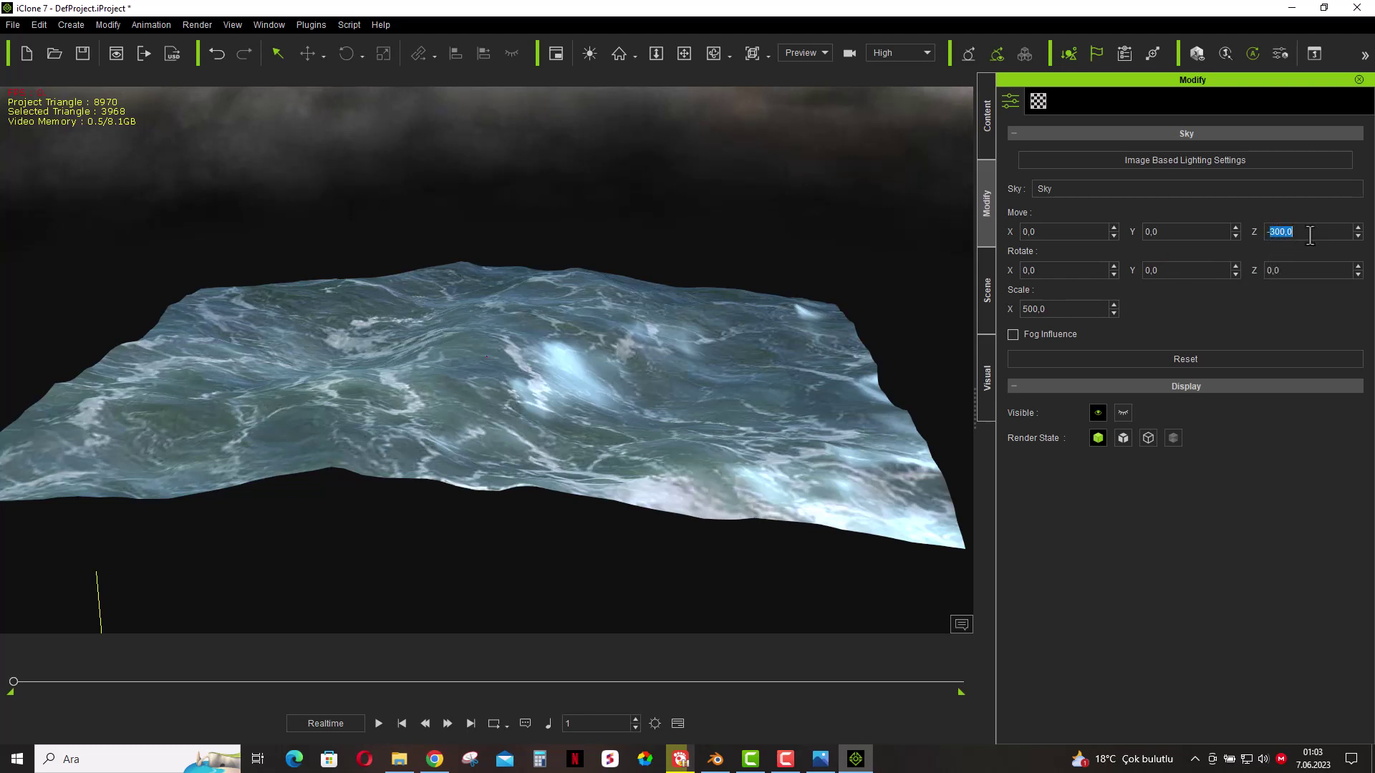
text(0)
key(Return)
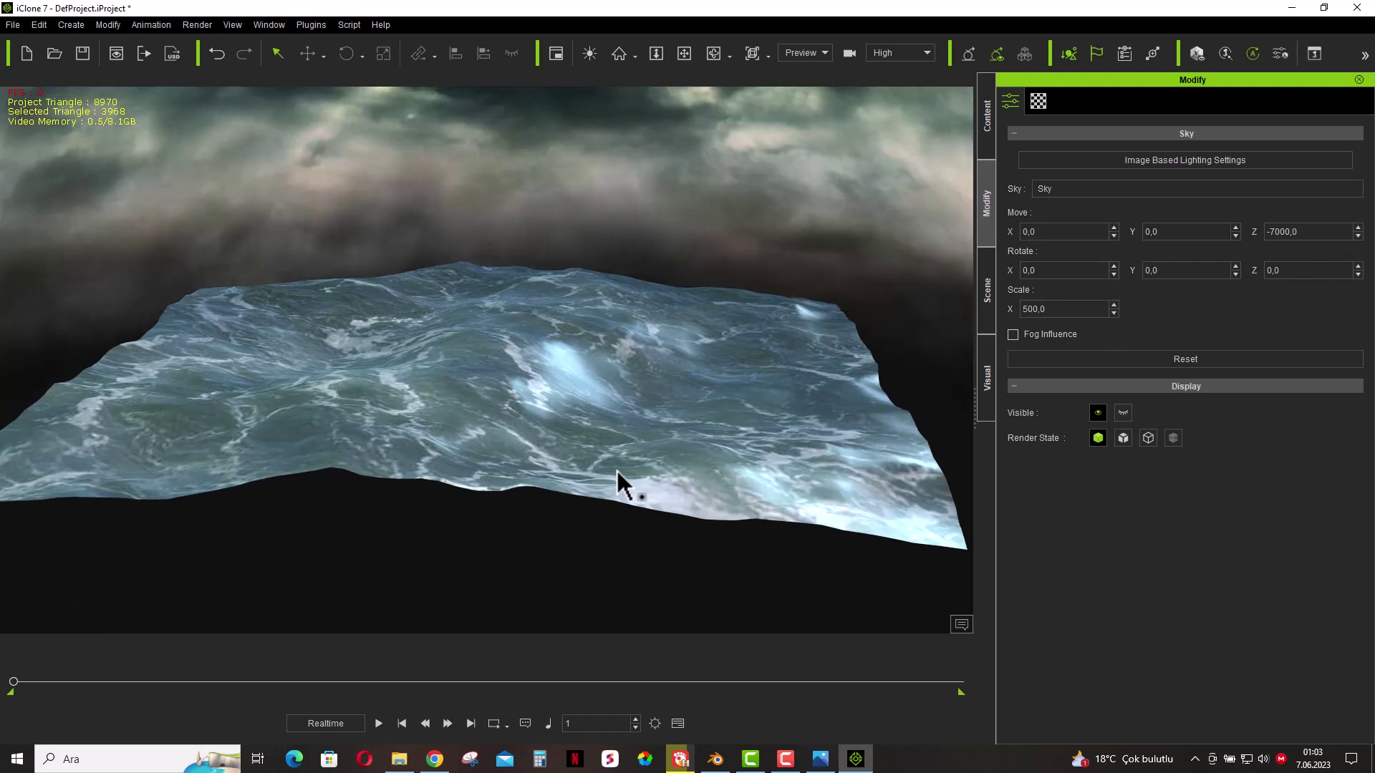
- Zoom, pan and orbit to a low view of the ocean with sky above
scroll(617, 468, up, 2)
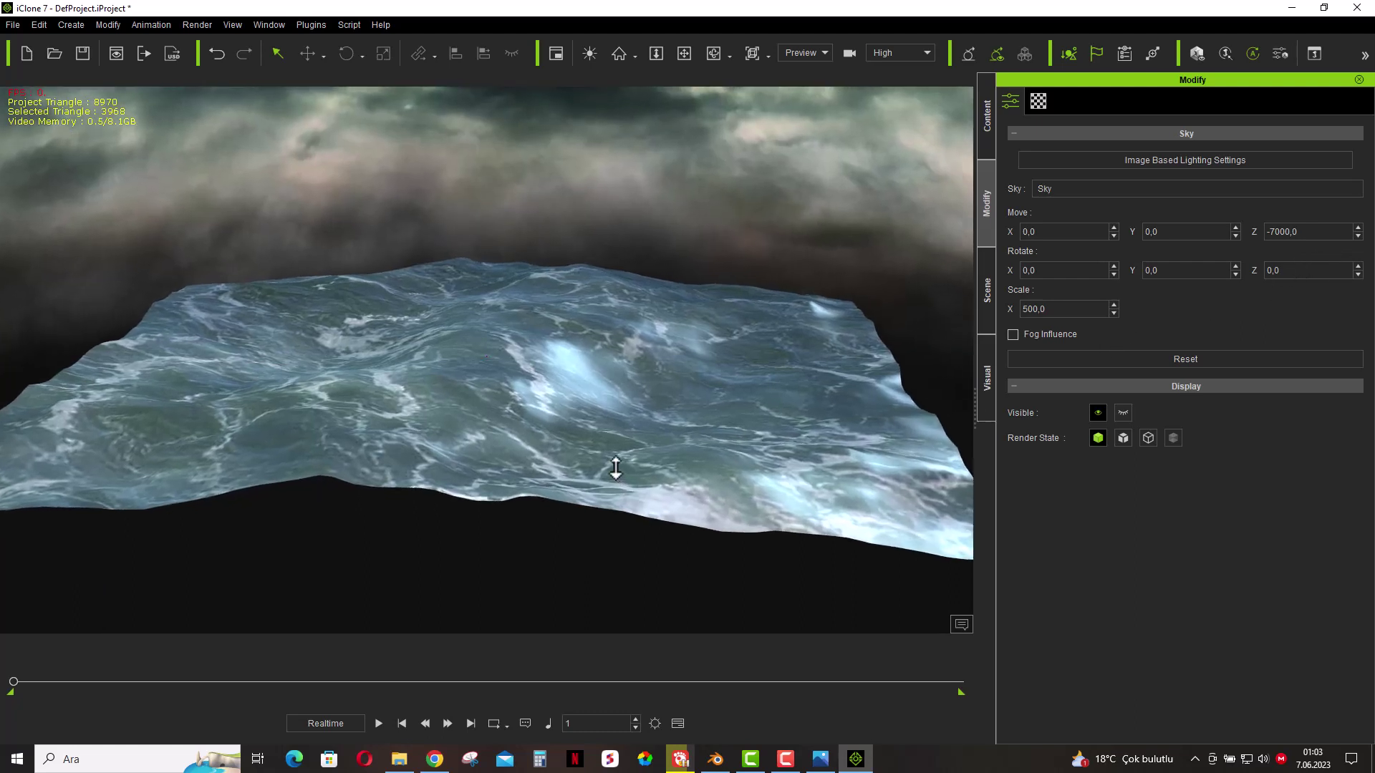
scroll(616, 469, up, 2)
scroll(616, 468, up, 2)
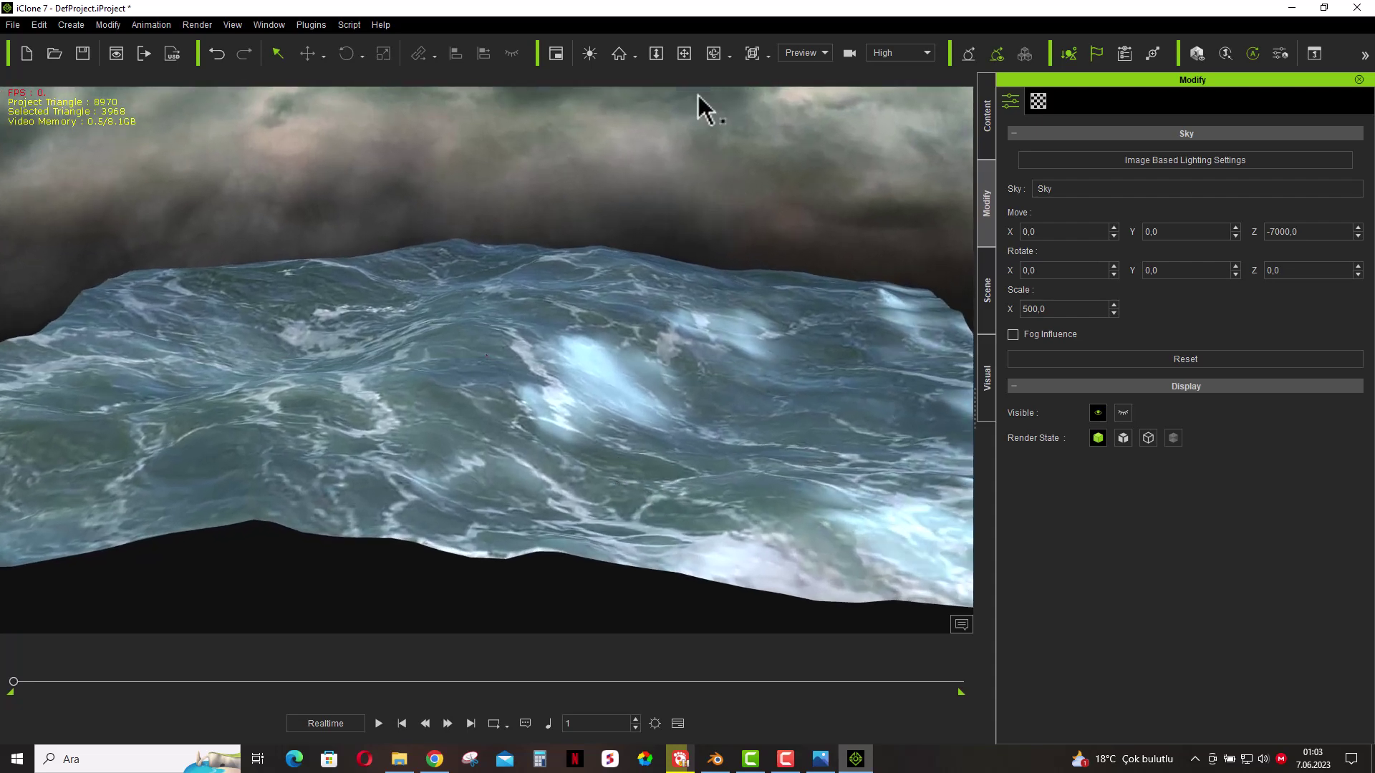
click(684, 52)
drag(658, 215, 658, 281)
click(713, 55)
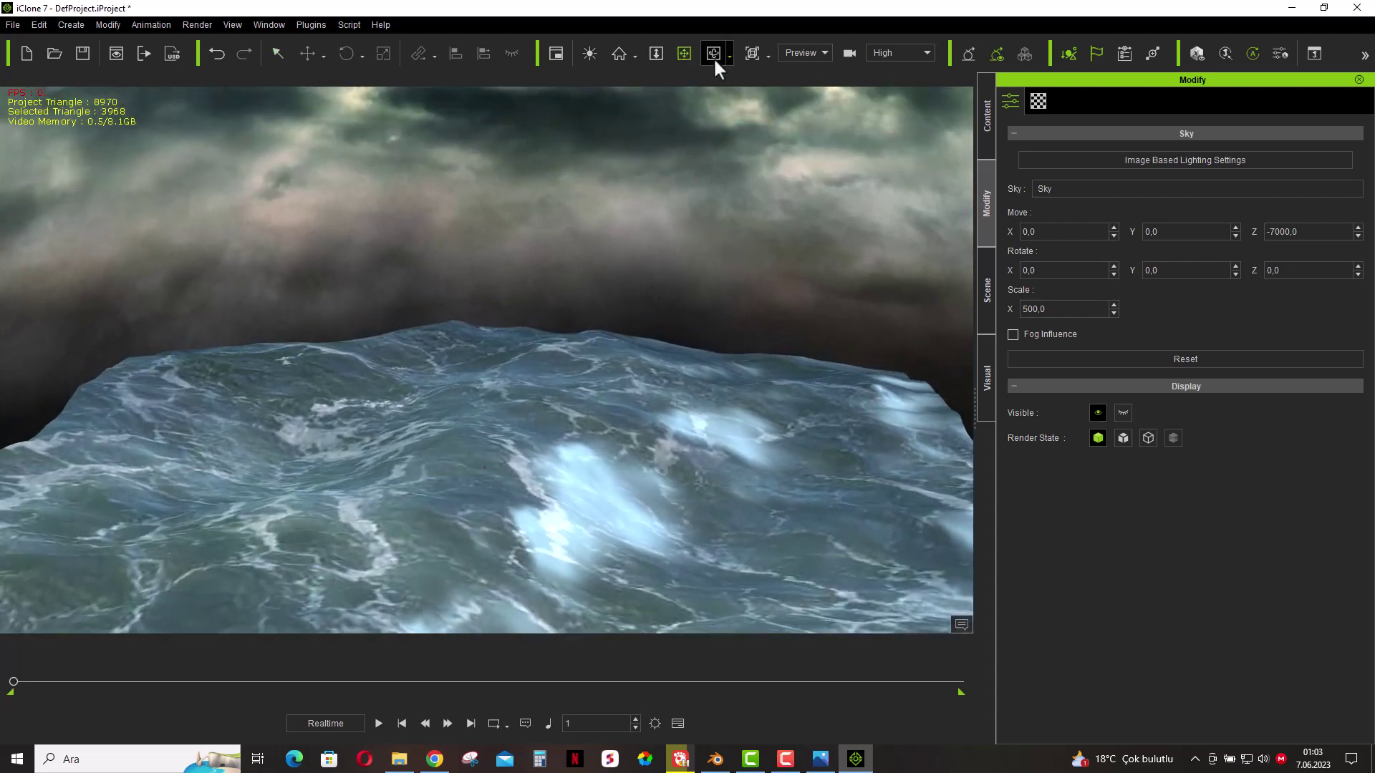
drag(700, 337, 712, 286)
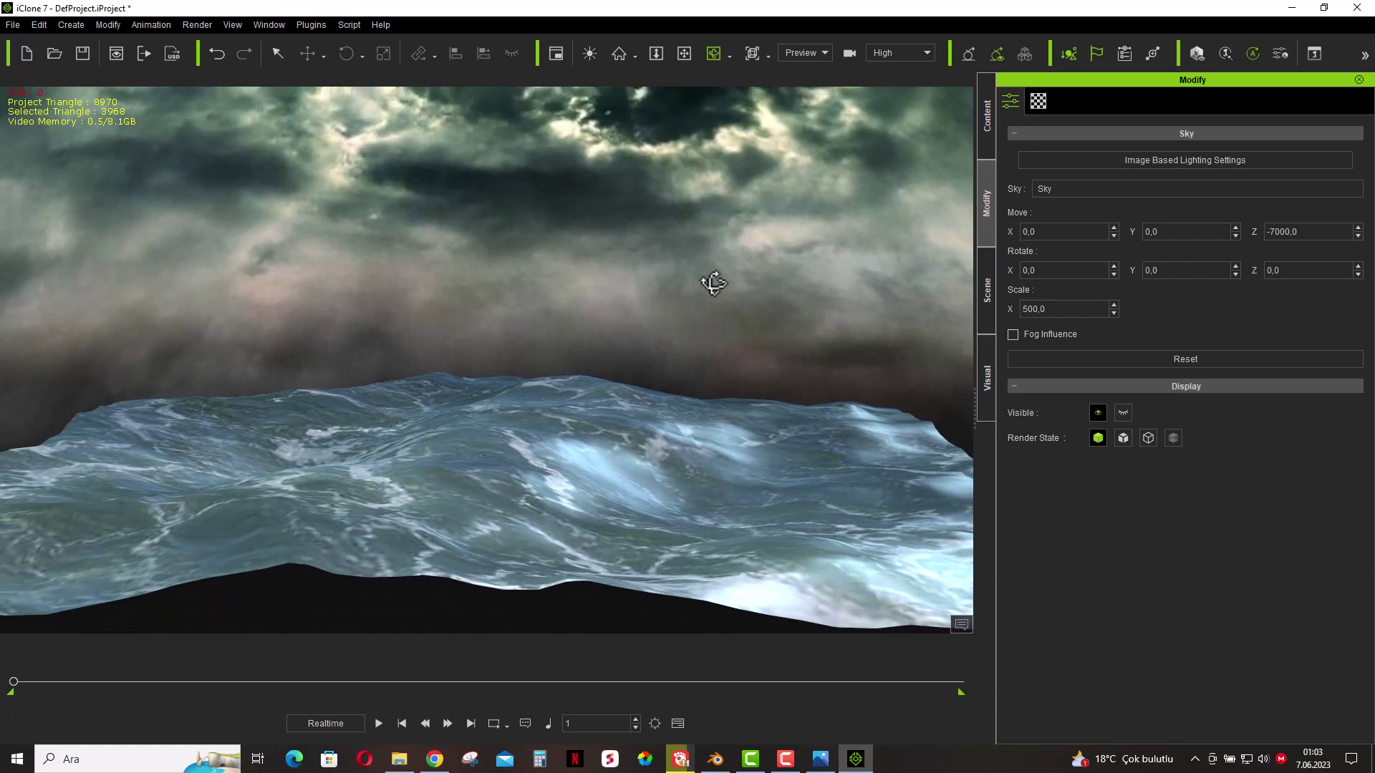
drag(673, 103, 671, 257)
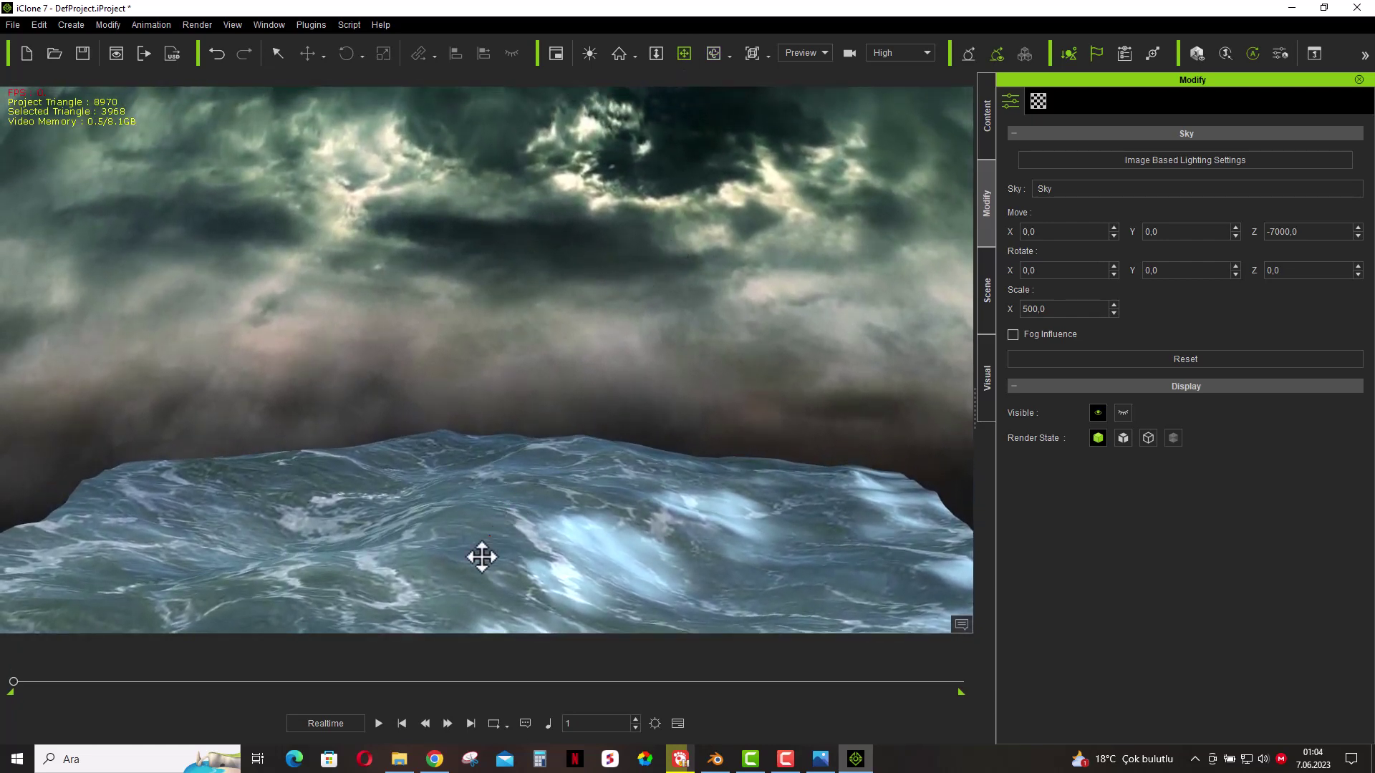
- Play the ocean animation under the sky, then select Ocean_Blender_01
click(377, 722)
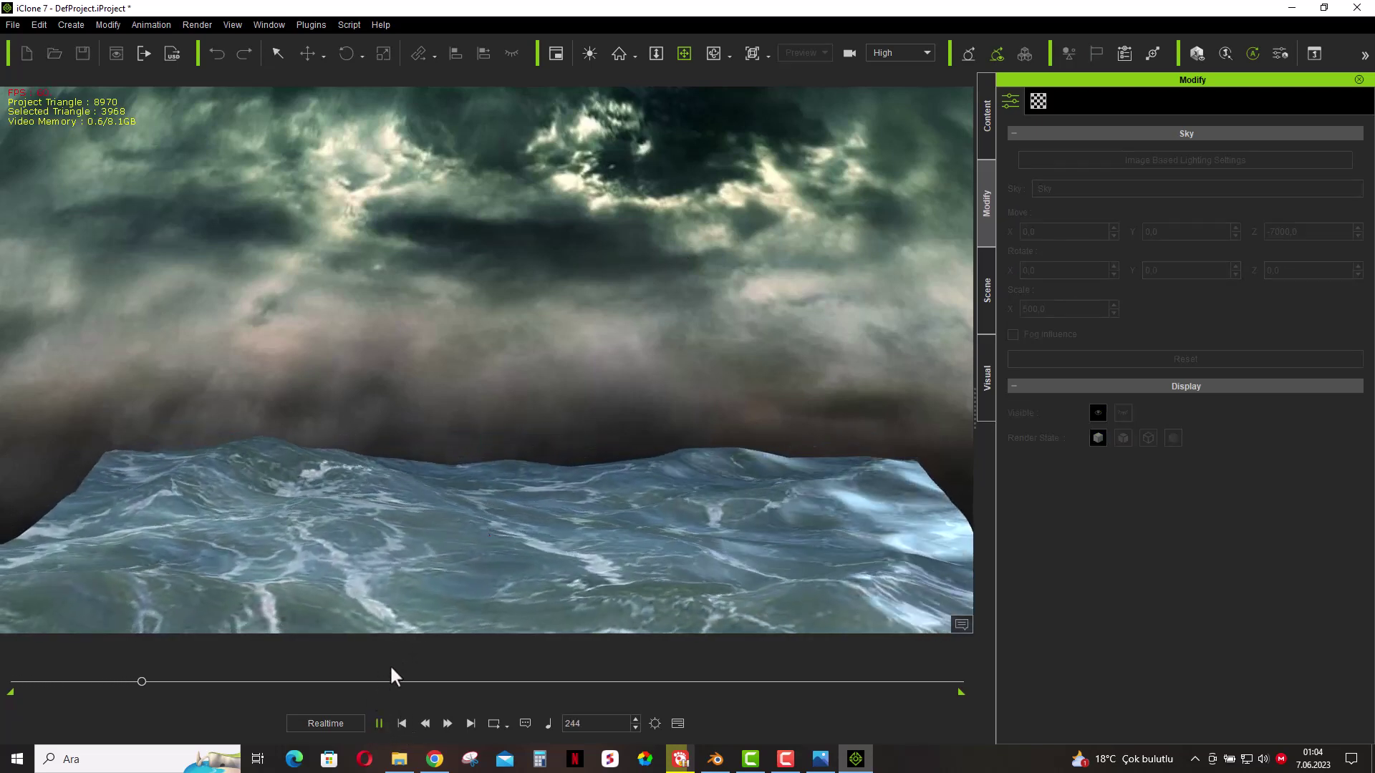
click(402, 723)
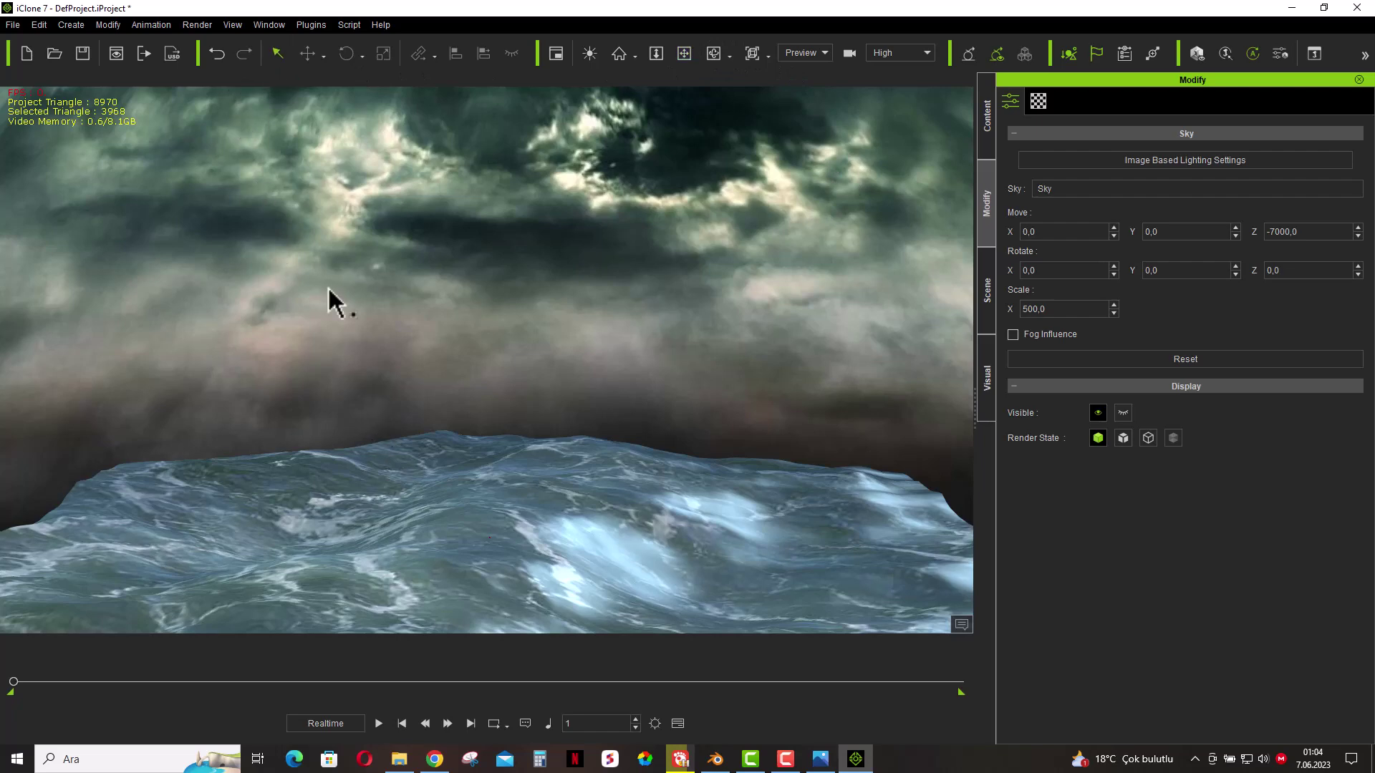
click(393, 505)
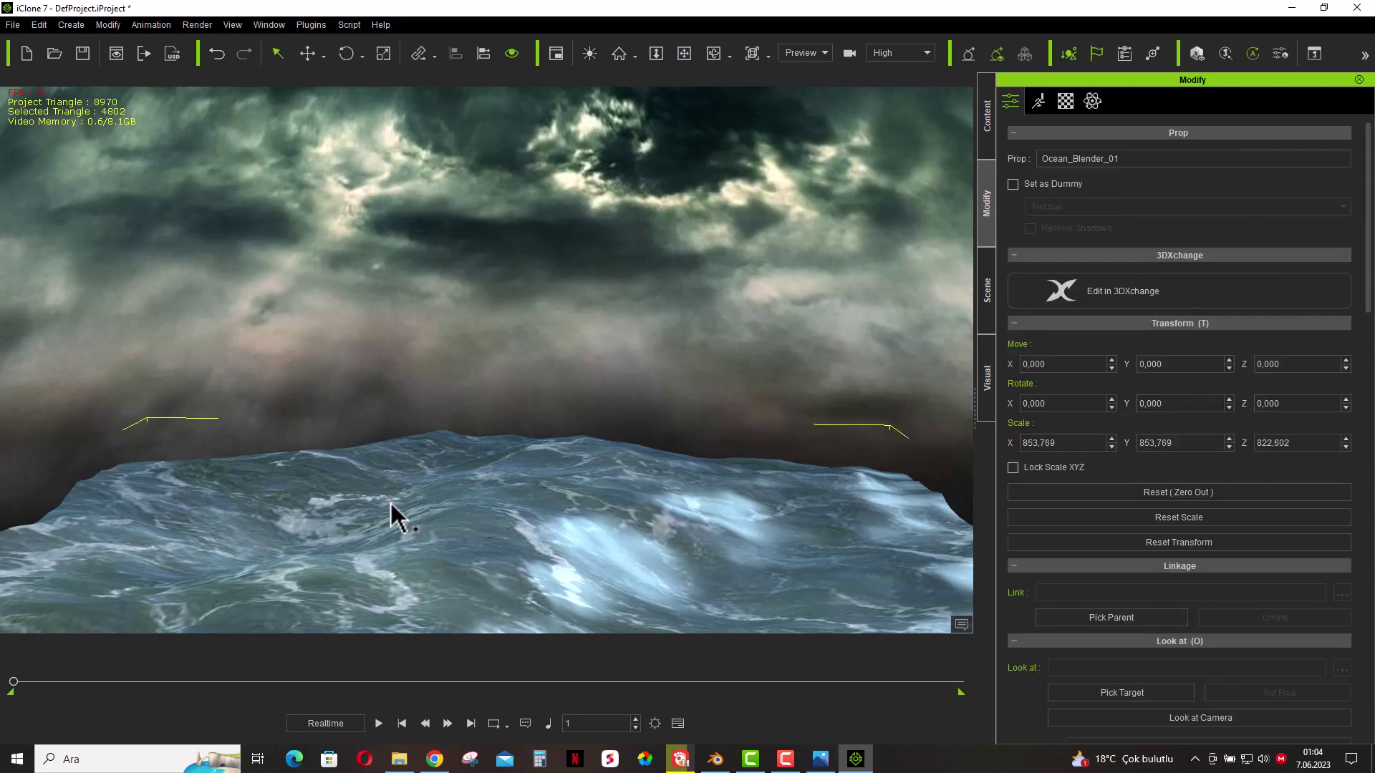
- Stretch the ocean prop wider to X 1100,866 and preview it
click(383, 54)
drag(600, 540, 630, 536)
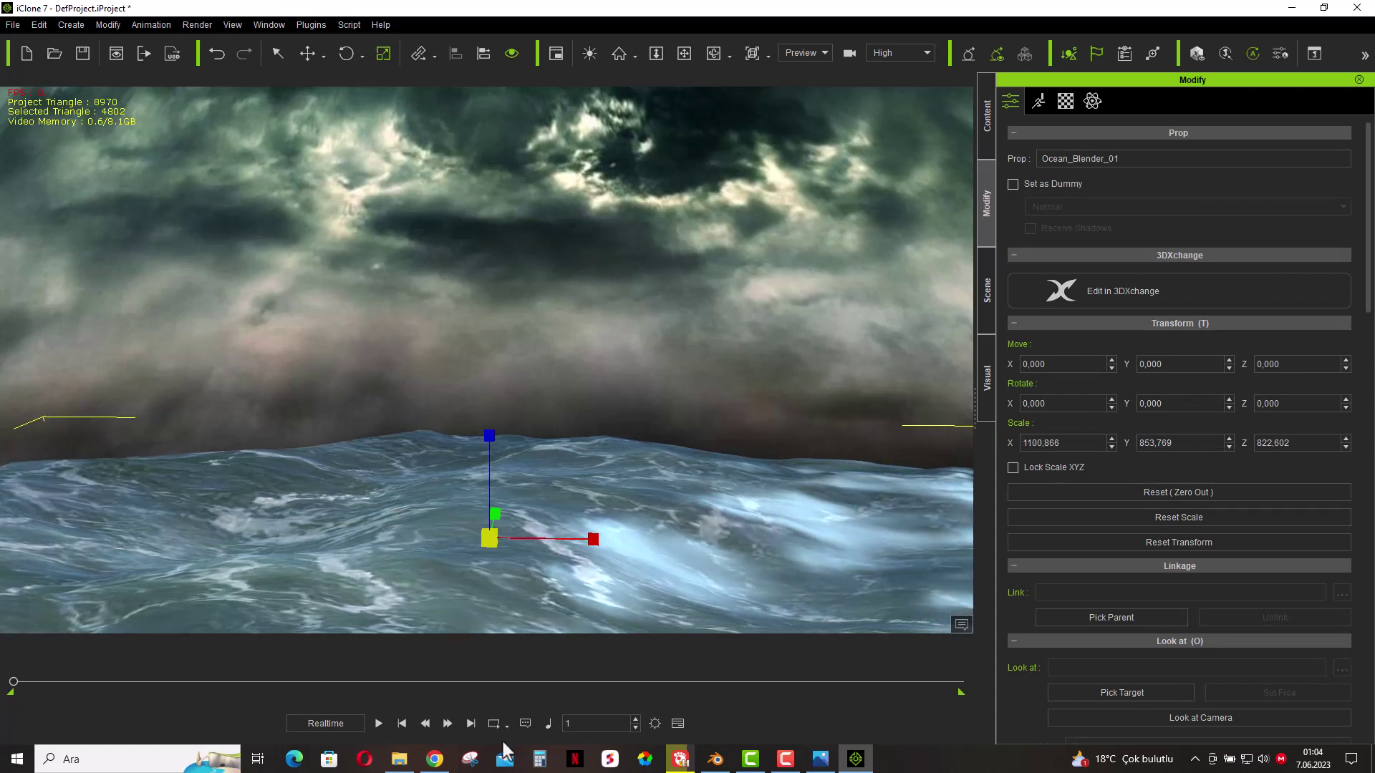
click(378, 724)
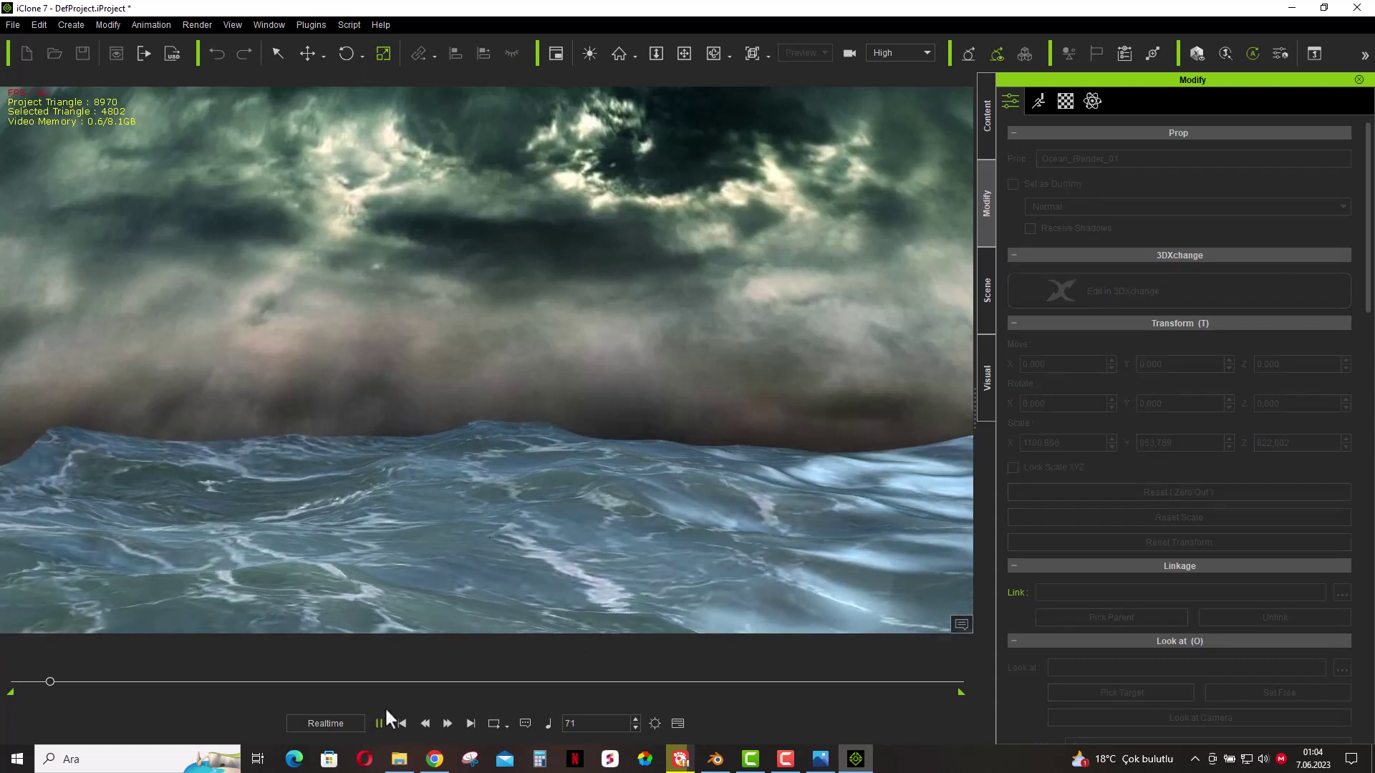
click(712, 53)
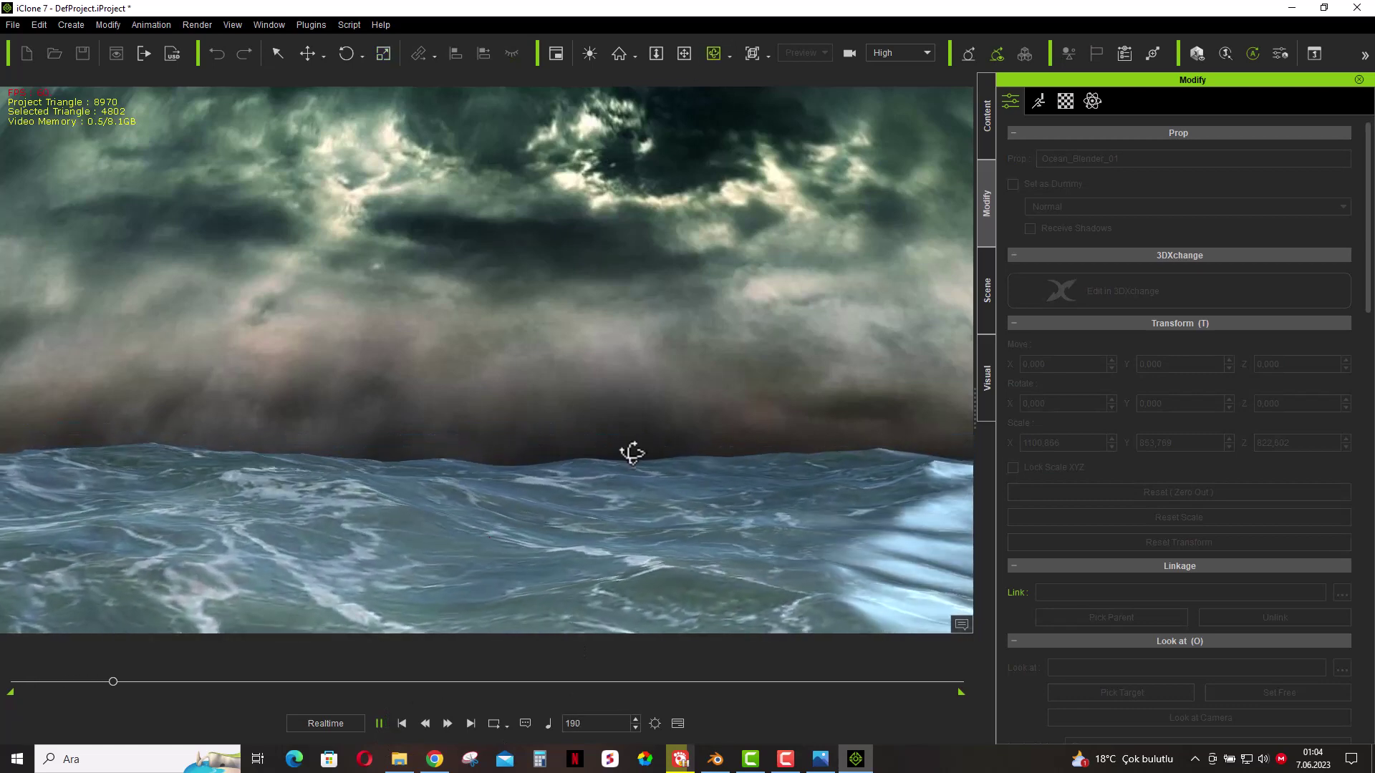
mouse_move(633, 451)
mouse_down()
mouse_move(653, 397)
mouse_move(650, 418)
mouse_up()
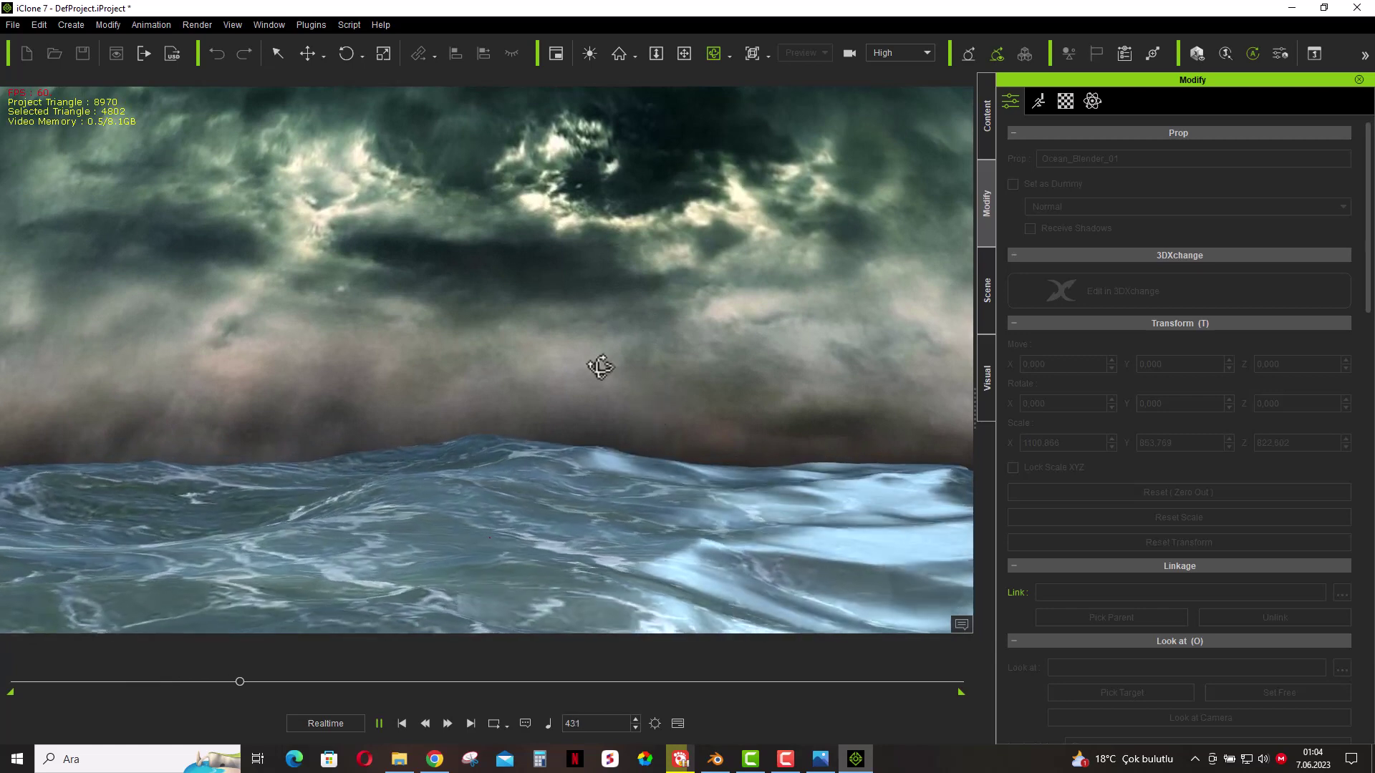
click(399, 723)
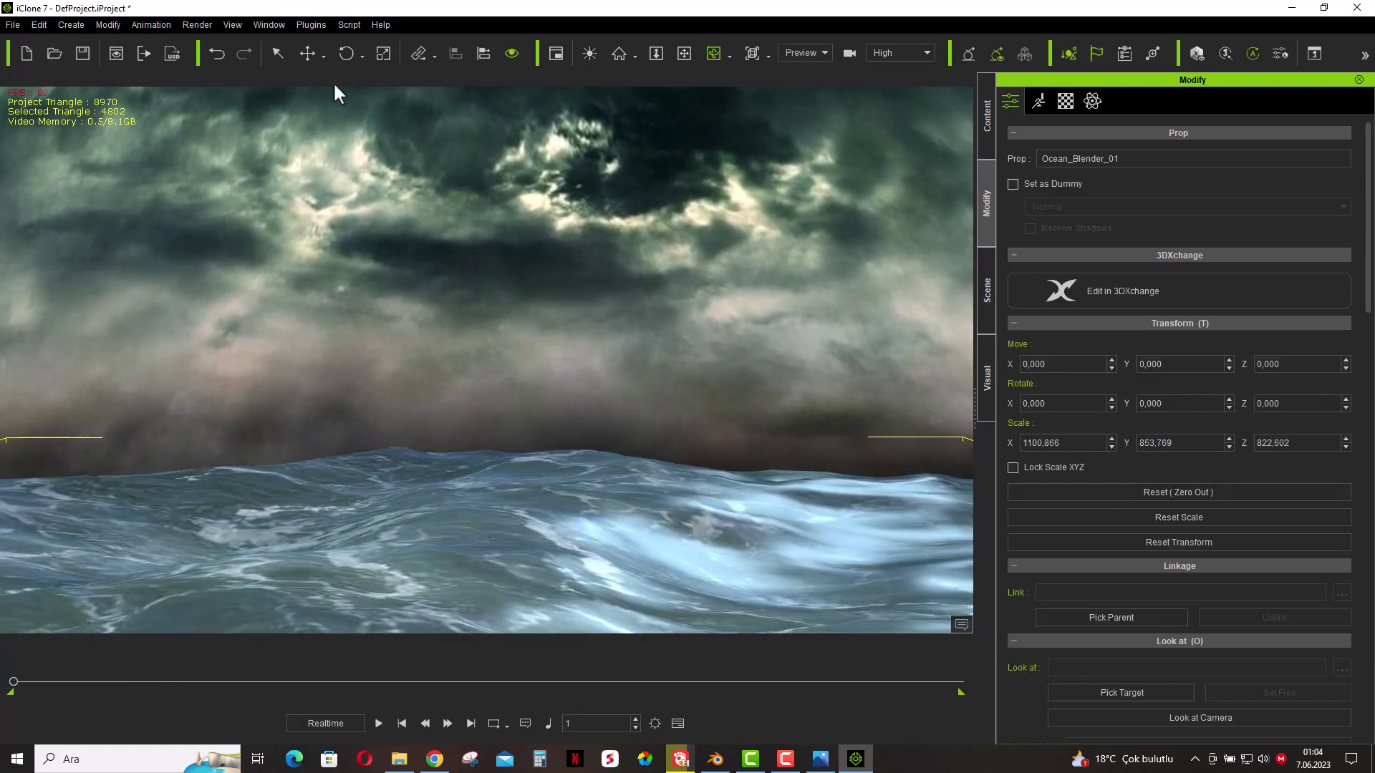
- Scale the waves taller to Z 1342,485 and replay the animation twice
click(382, 53)
drag(490, 432, 497, 324)
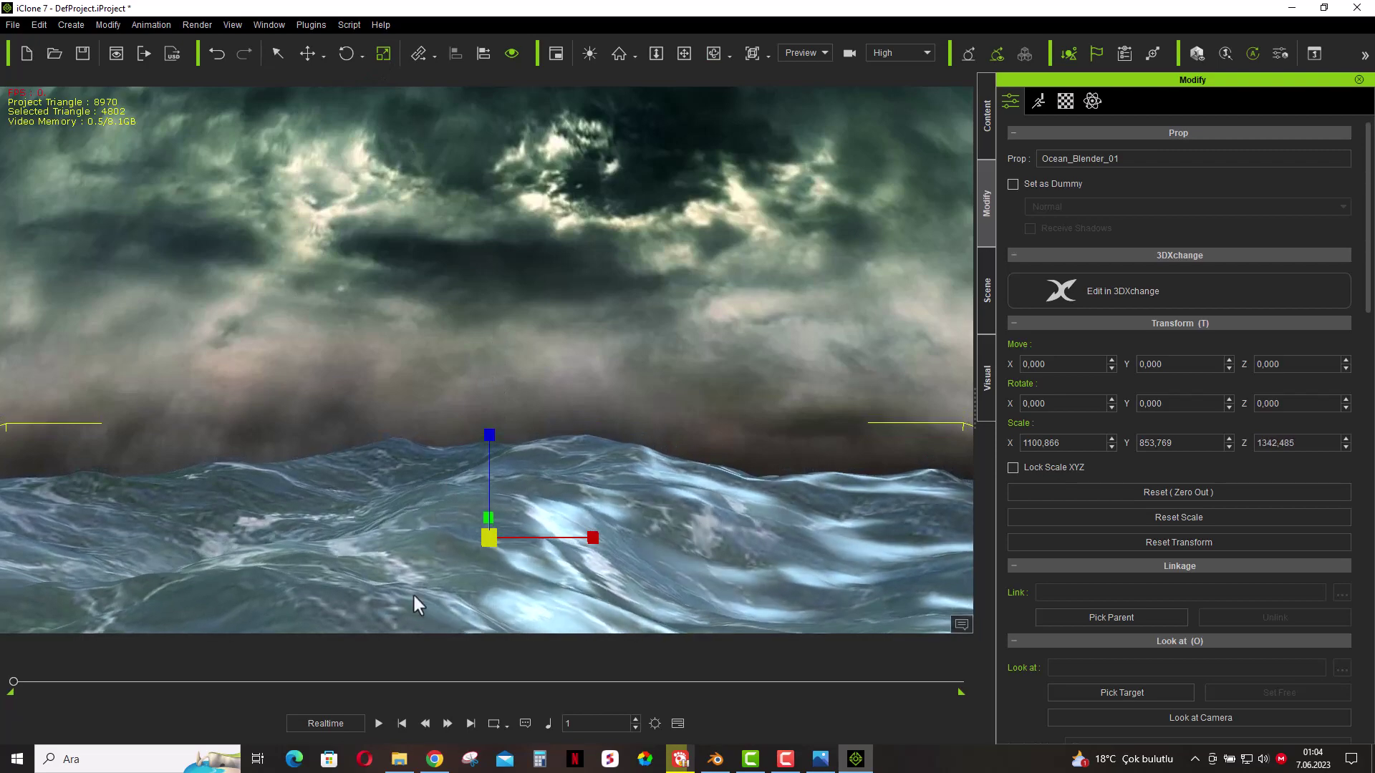
click(385, 721)
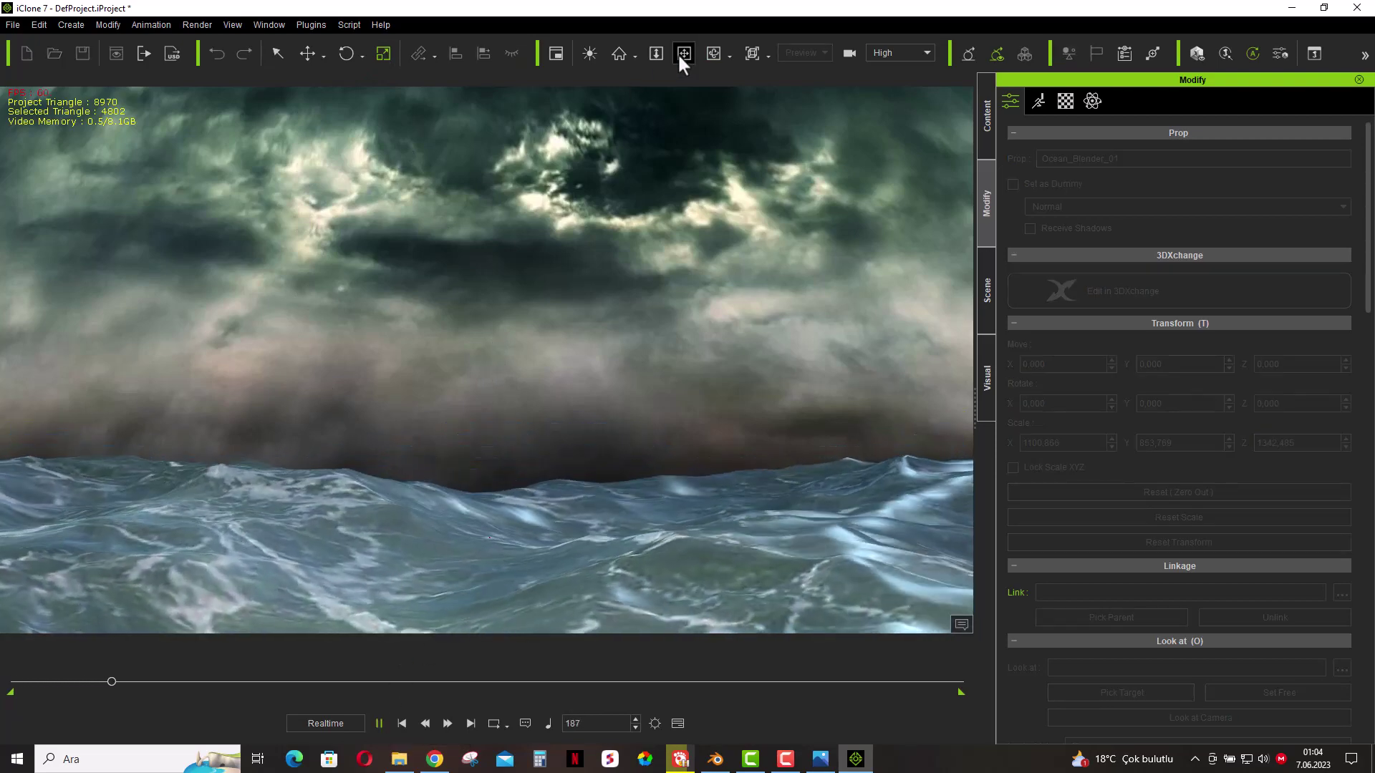
click(679, 53)
drag(631, 149, 558, 298)
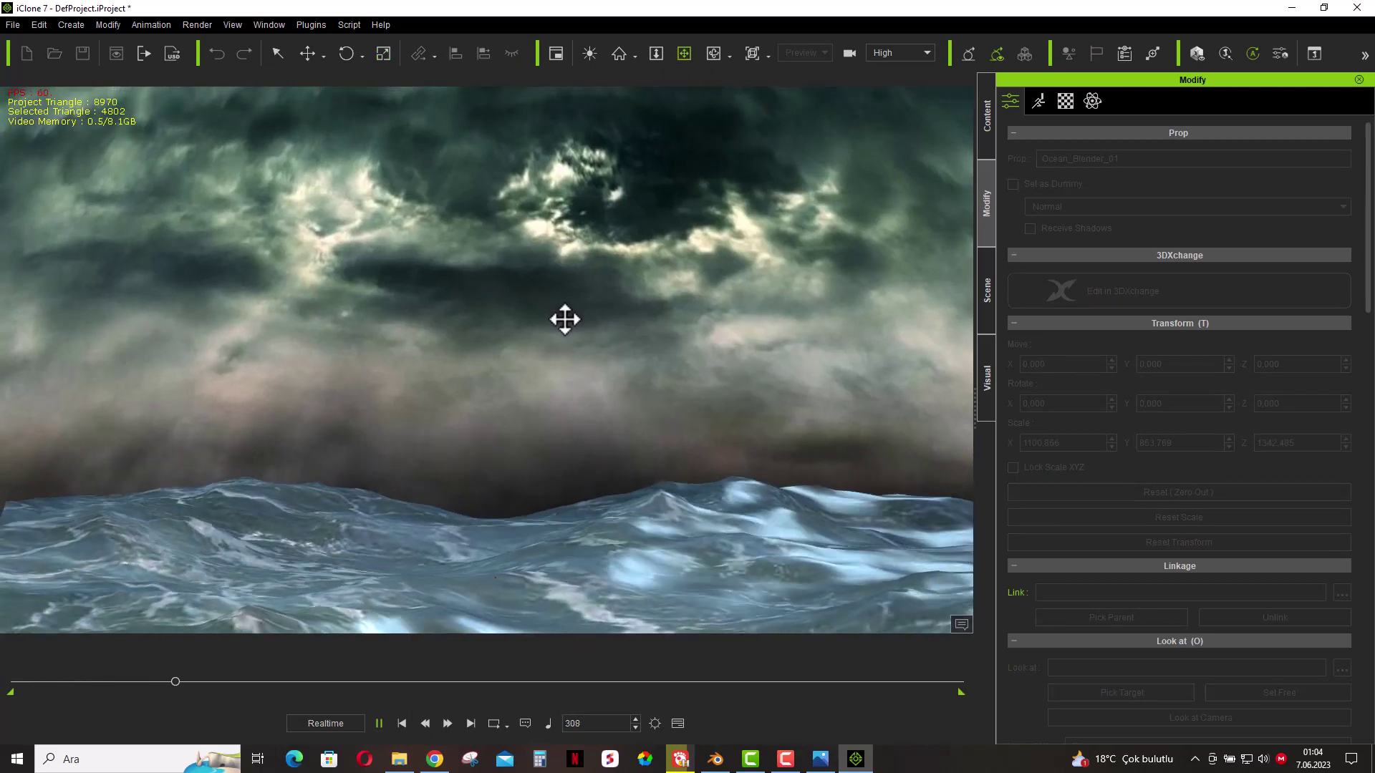
click(401, 724)
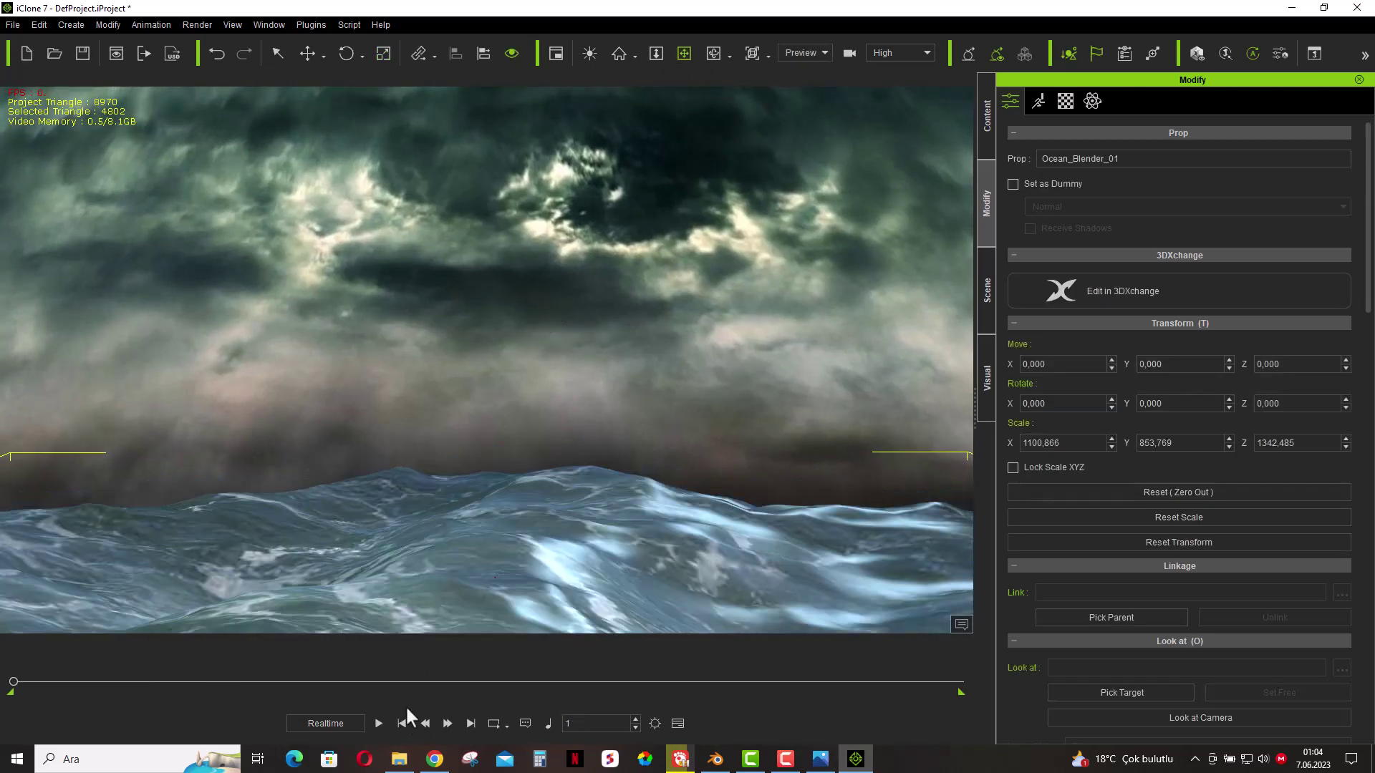
click(384, 720)
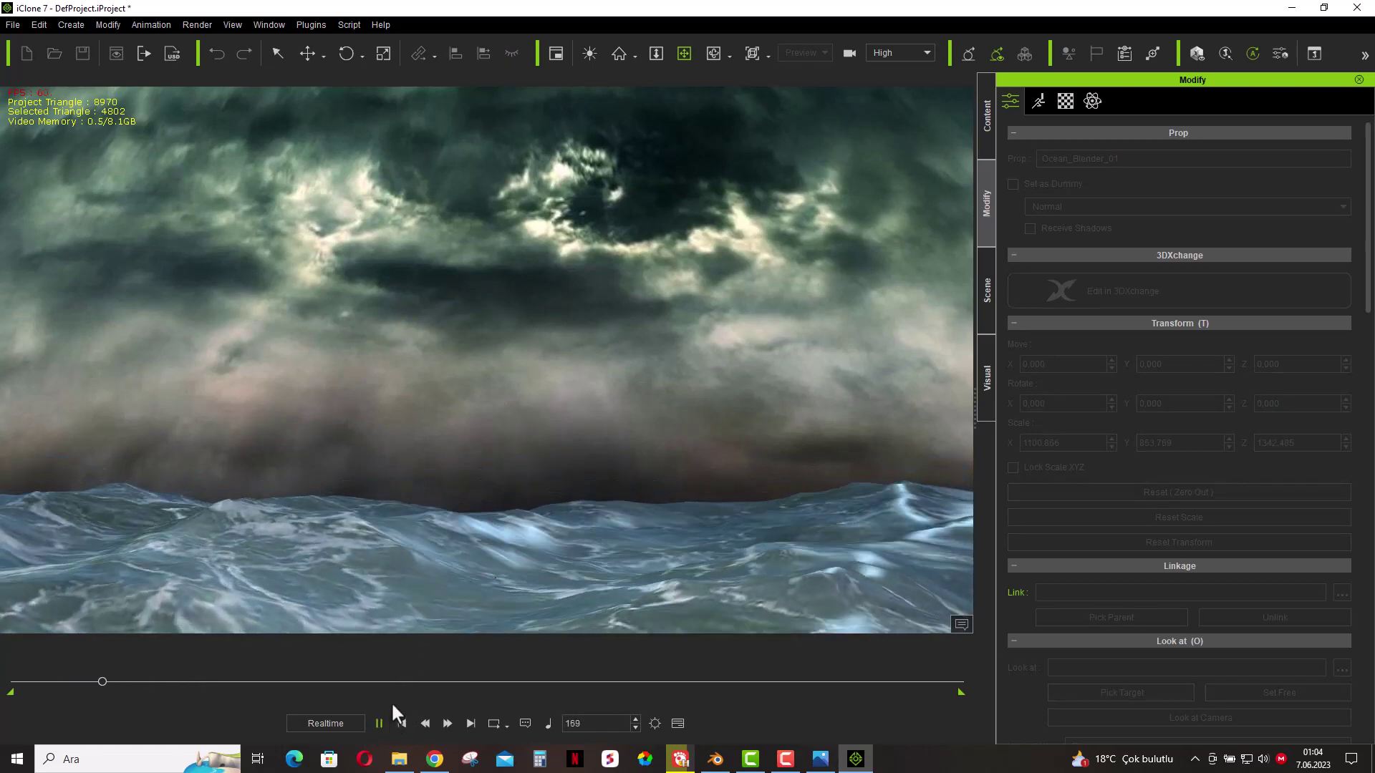
click(401, 722)
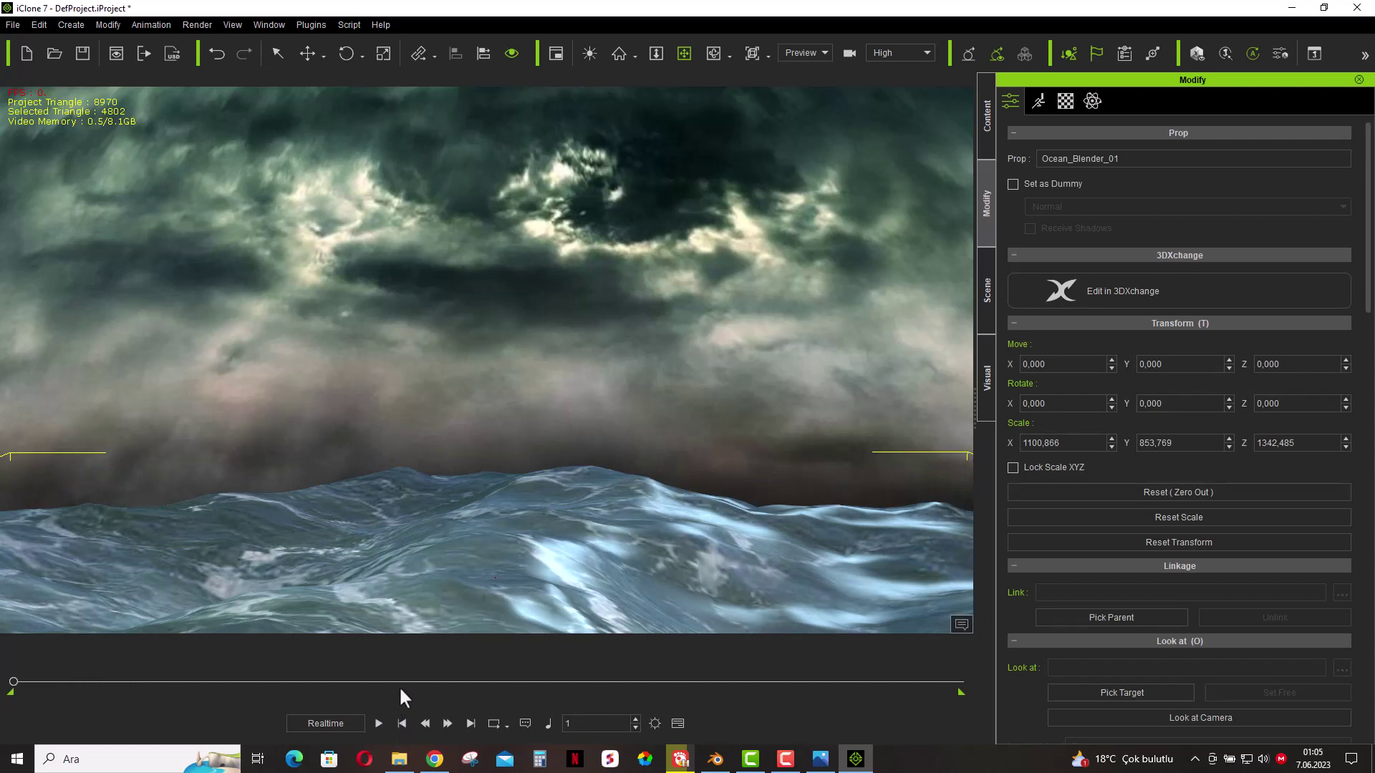
- Select the Key light in the Scene list and rotate its angle
click(985, 288)
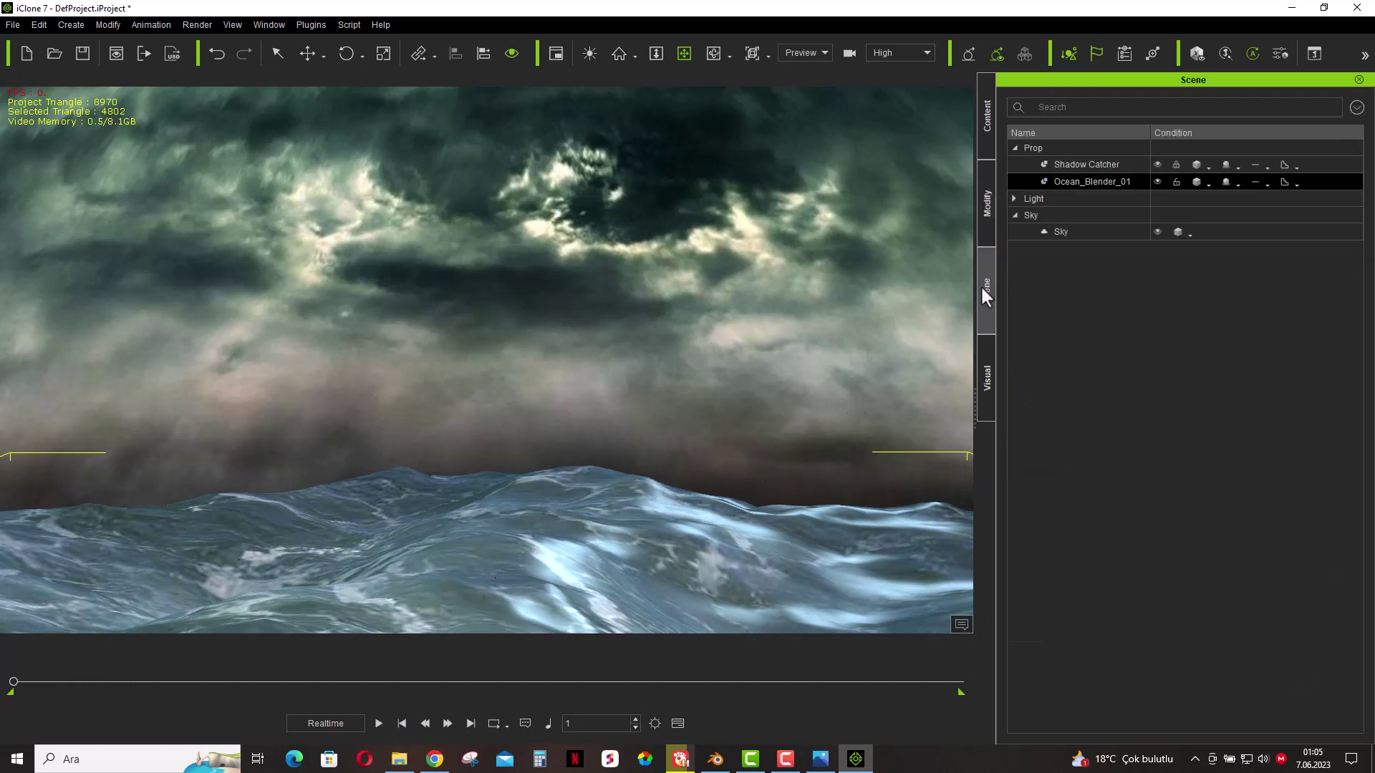
double_click(1048, 199)
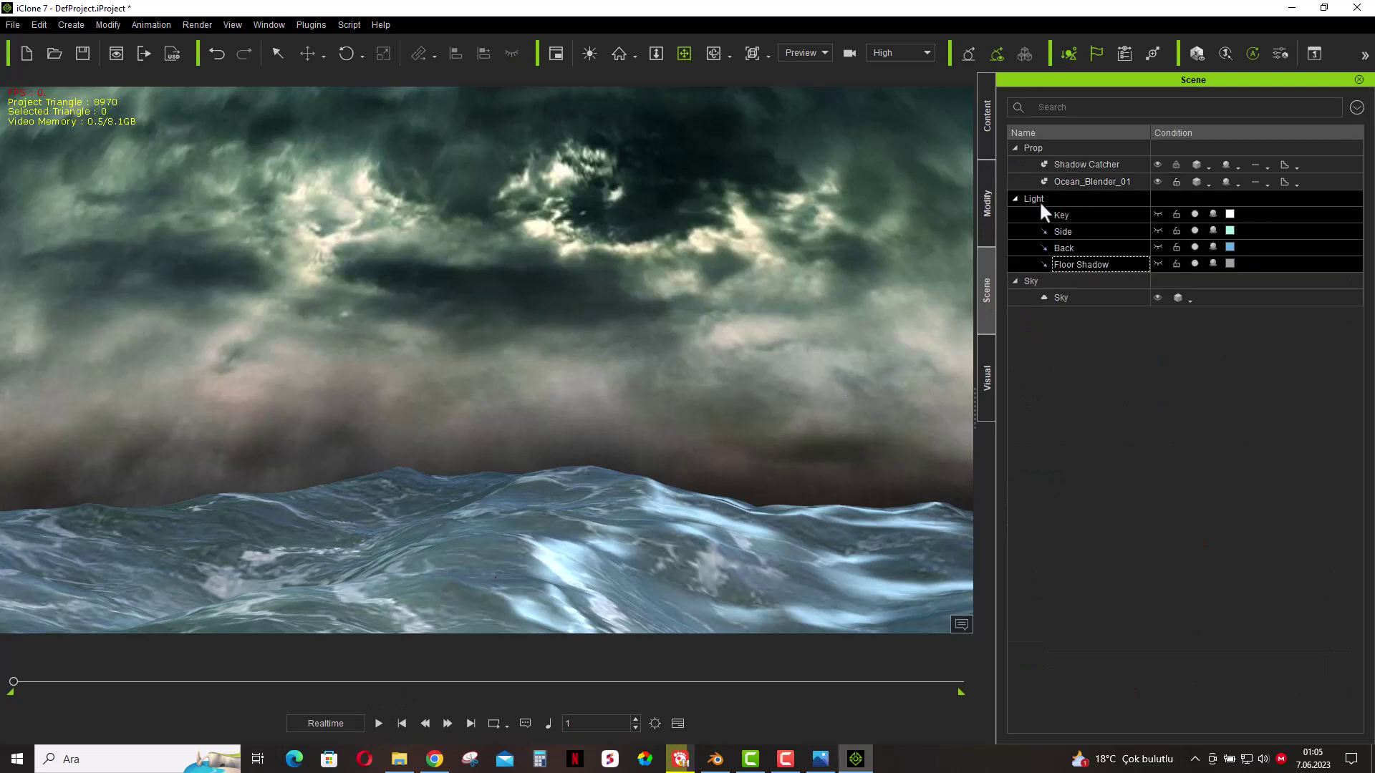
click(1100, 212)
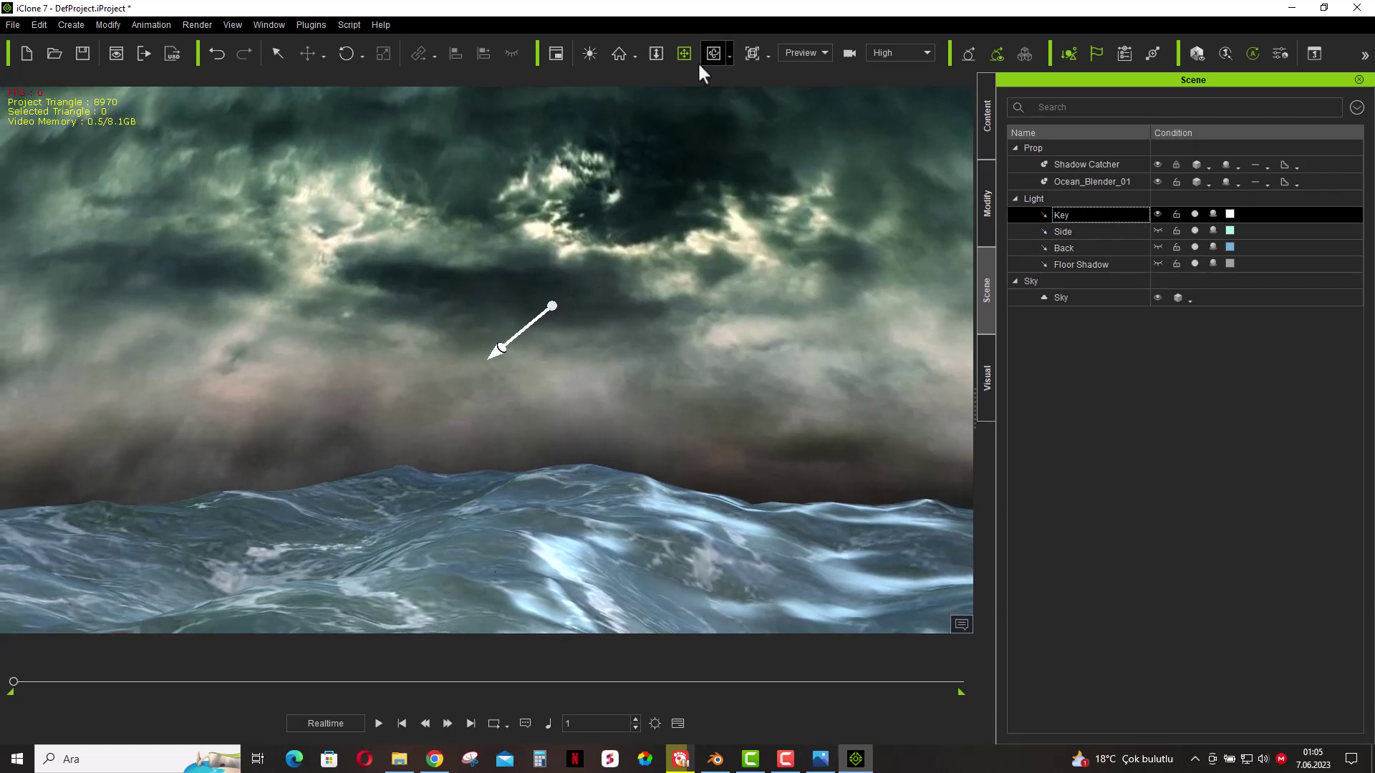
click(344, 56)
drag(556, 282, 519, 273)
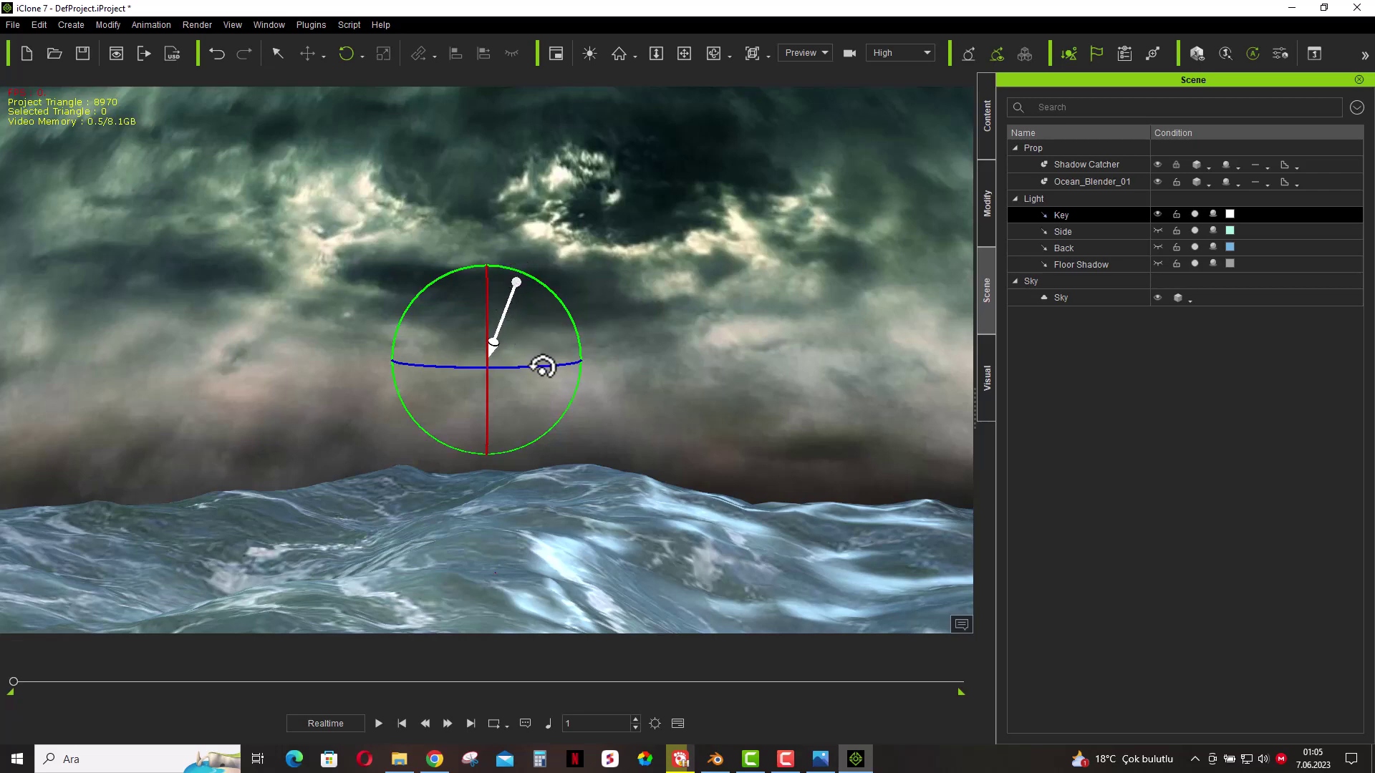
mouse_move(543, 365)
mouse_down()
mouse_move(556, 303)
mouse_move(543, 298)
mouse_move(557, 296)
mouse_move(488, 337)
mouse_move(489, 351)
mouse_up()
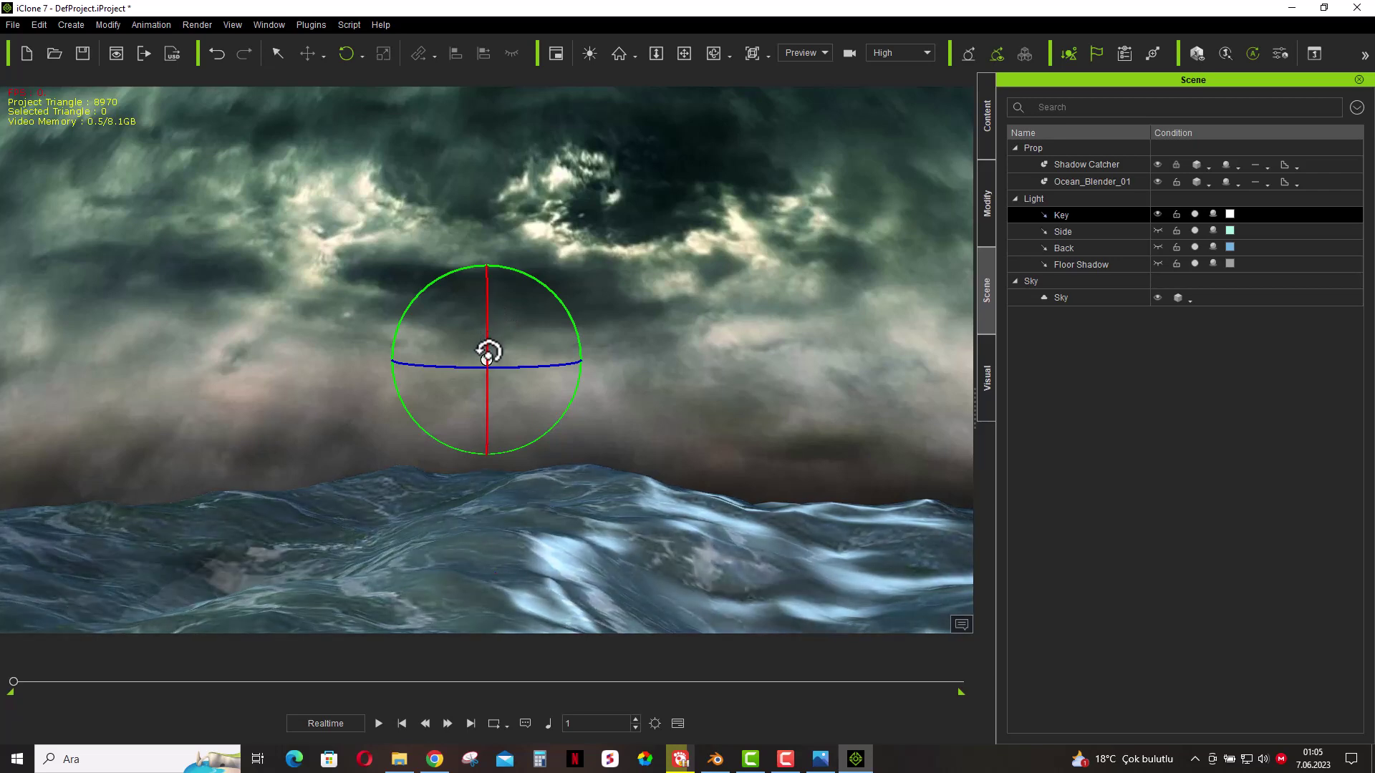
- During playback, rotate the Key light to a lower angle and check it
click(377, 723)
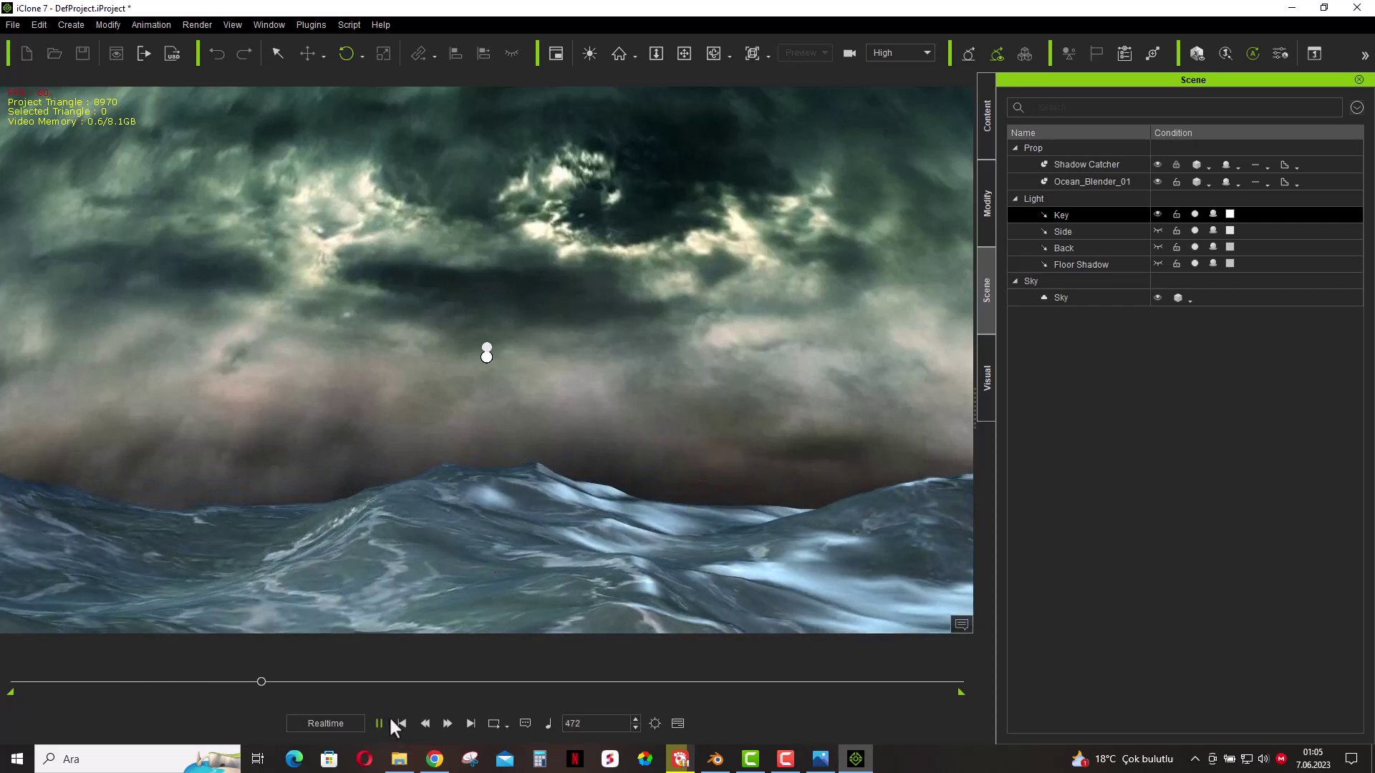
click(379, 723)
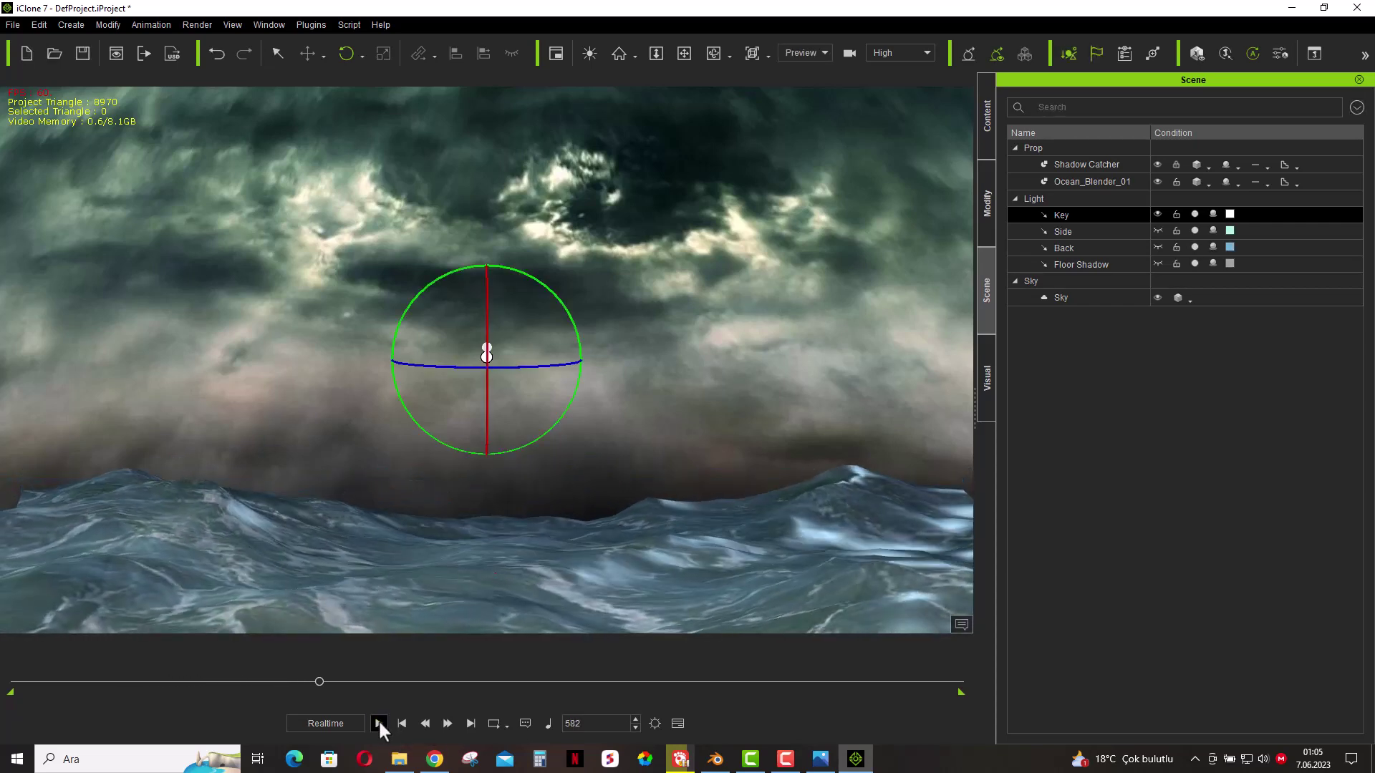
mouse_move(493, 313)
mouse_down()
mouse_move(488, 326)
mouse_move(490, 277)
mouse_move(543, 291)
mouse_move(579, 327)
mouse_up()
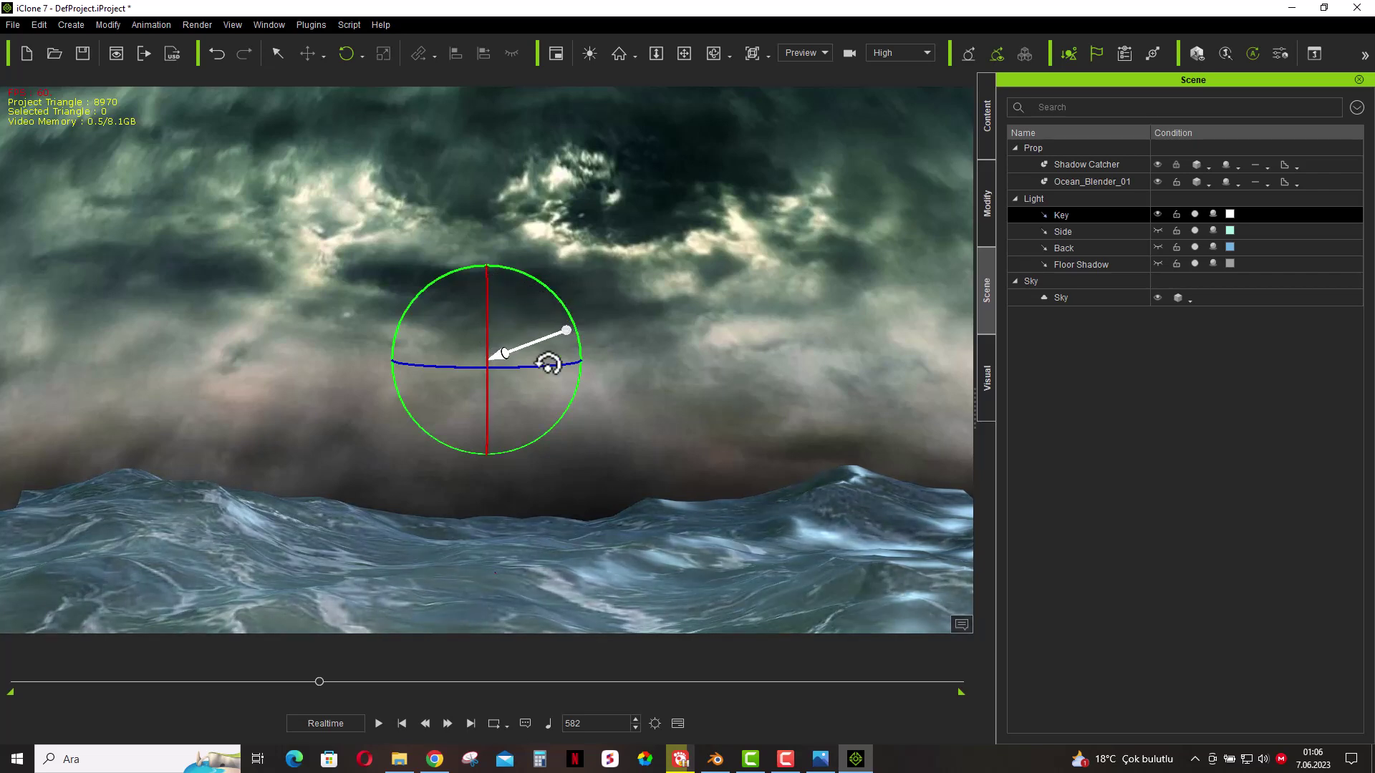
click(379, 719)
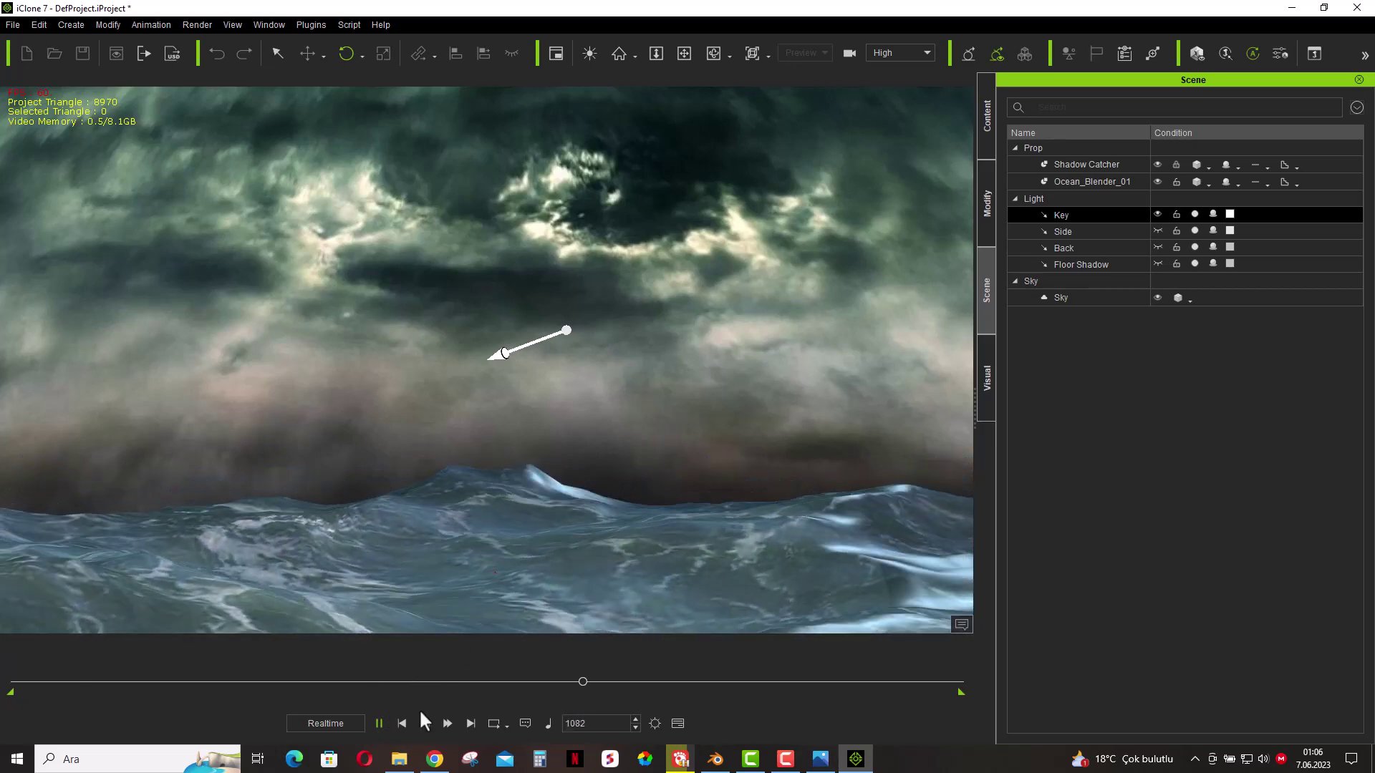
click(402, 722)
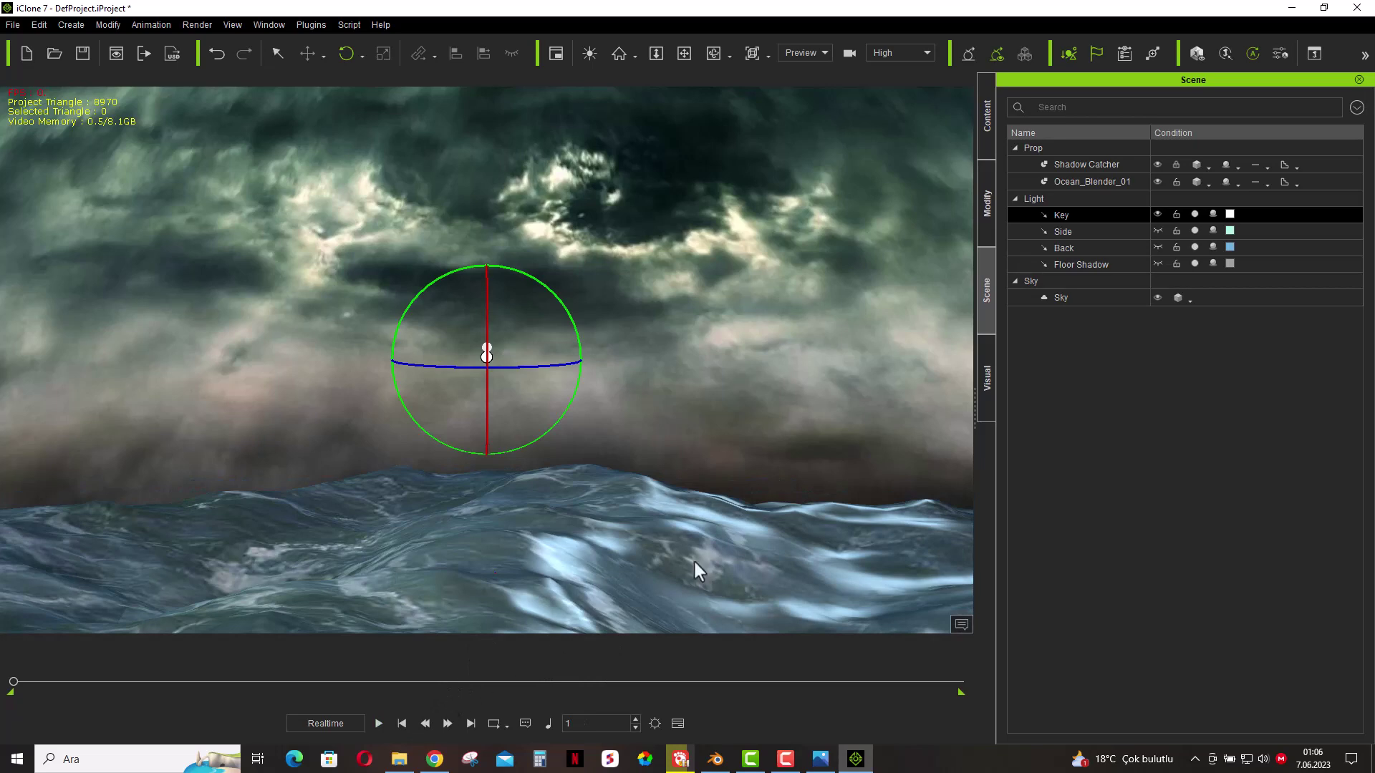
- Drop the Key light's Multiplier from 1,20 to 0,43 and preview playback
click(987, 204)
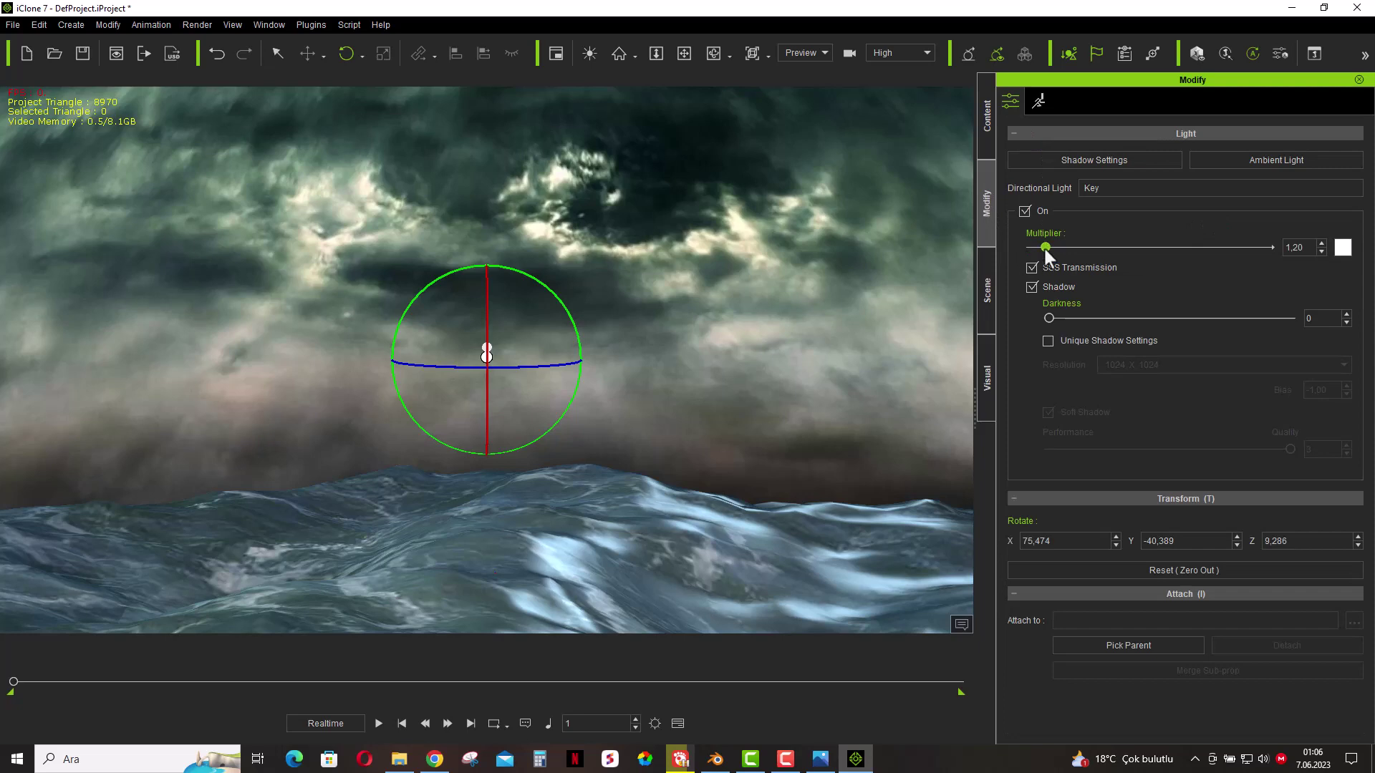
drag(1046, 247, 1037, 248)
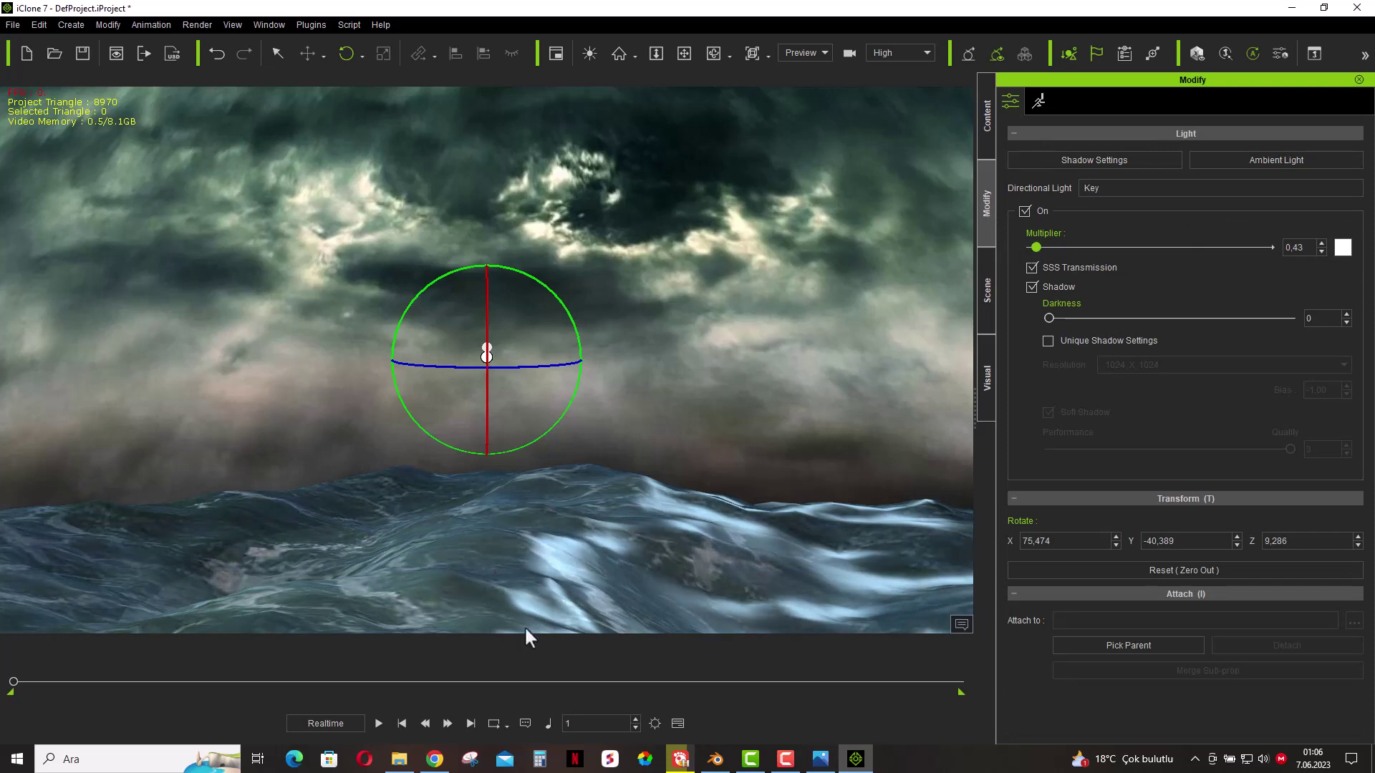
click(375, 722)
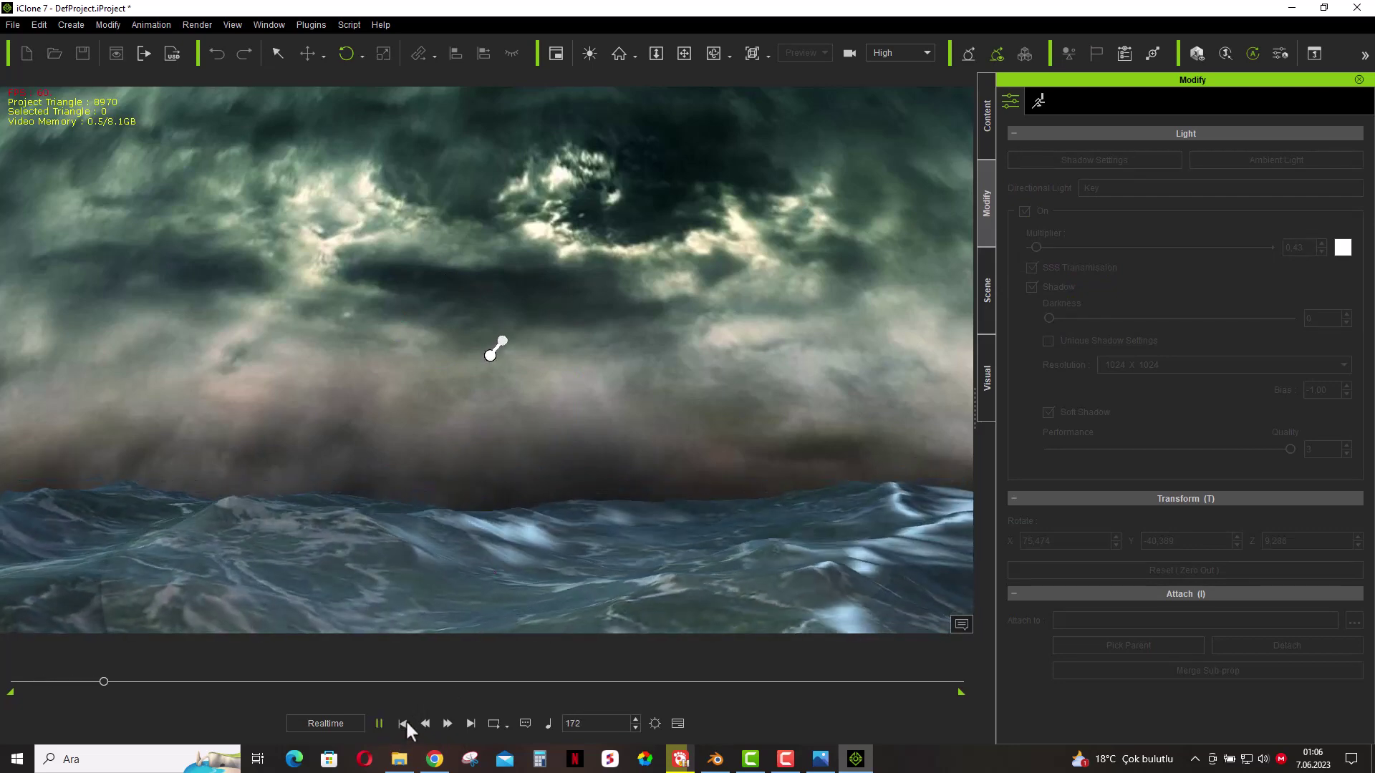
click(403, 722)
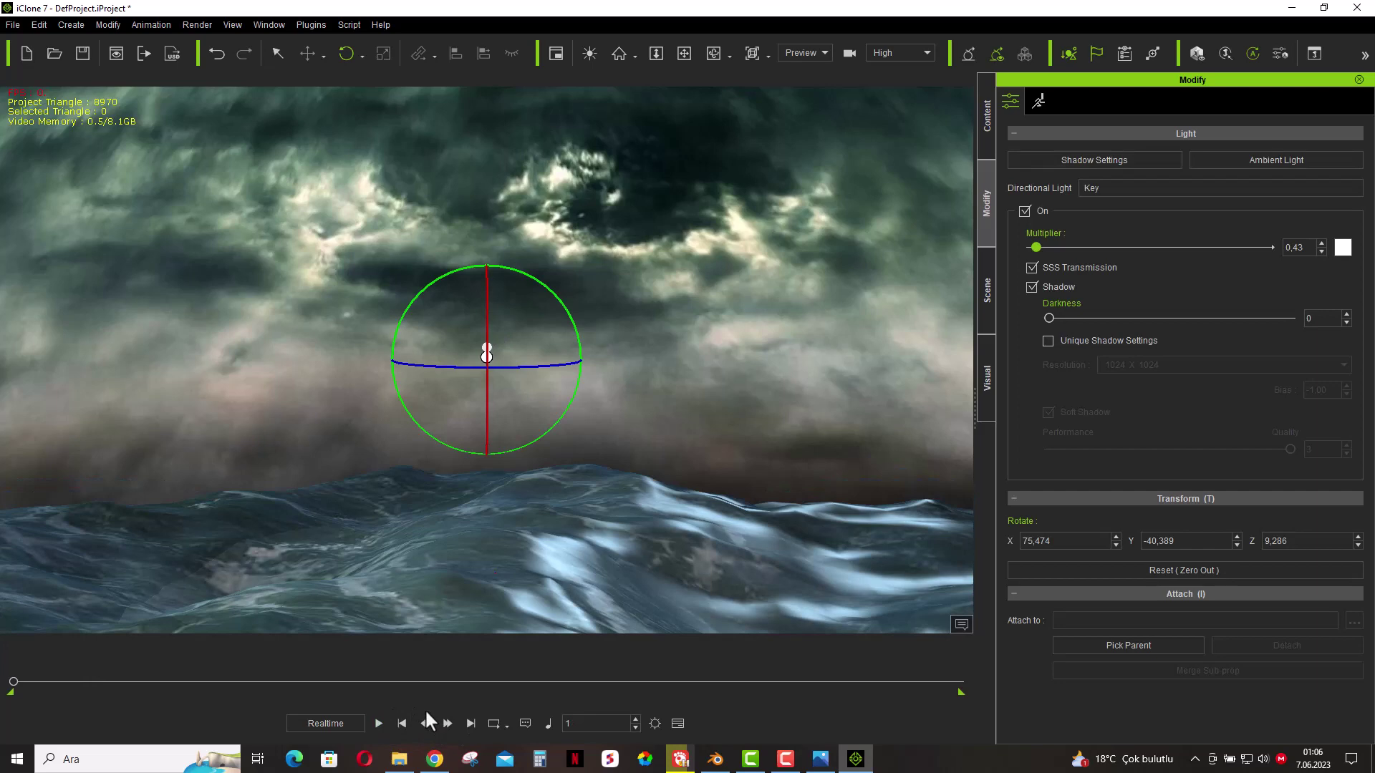
- Start a new empty project, answering the save prompt
click(27, 53)
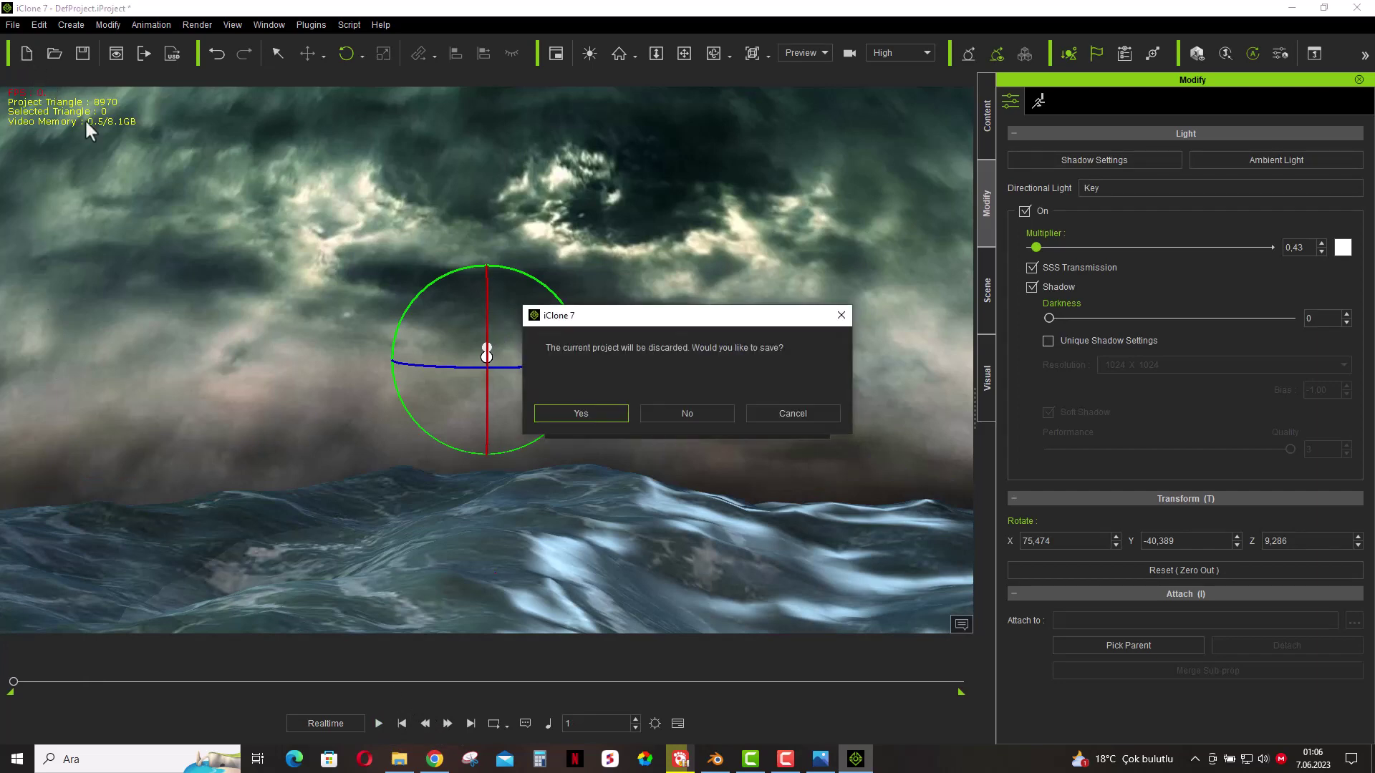
click(687, 418)
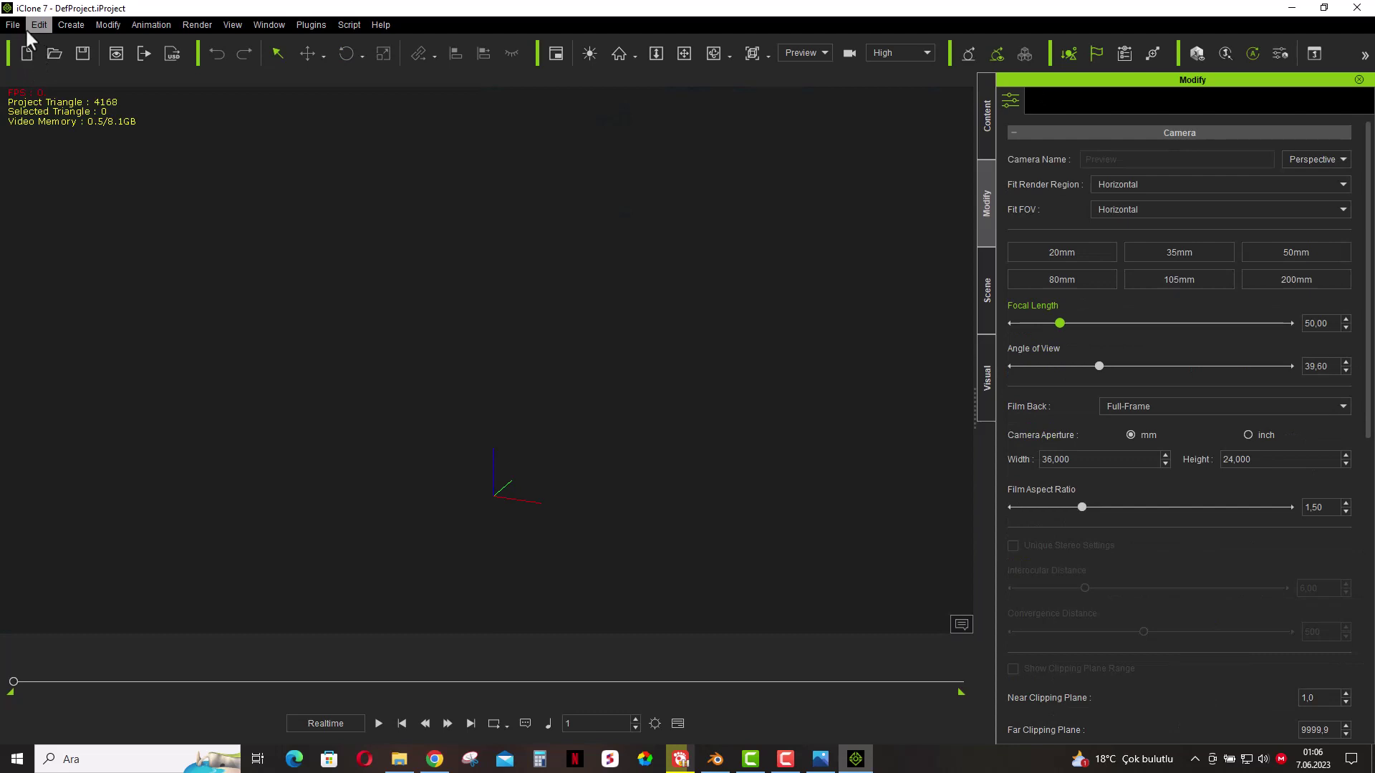
click(18, 27)
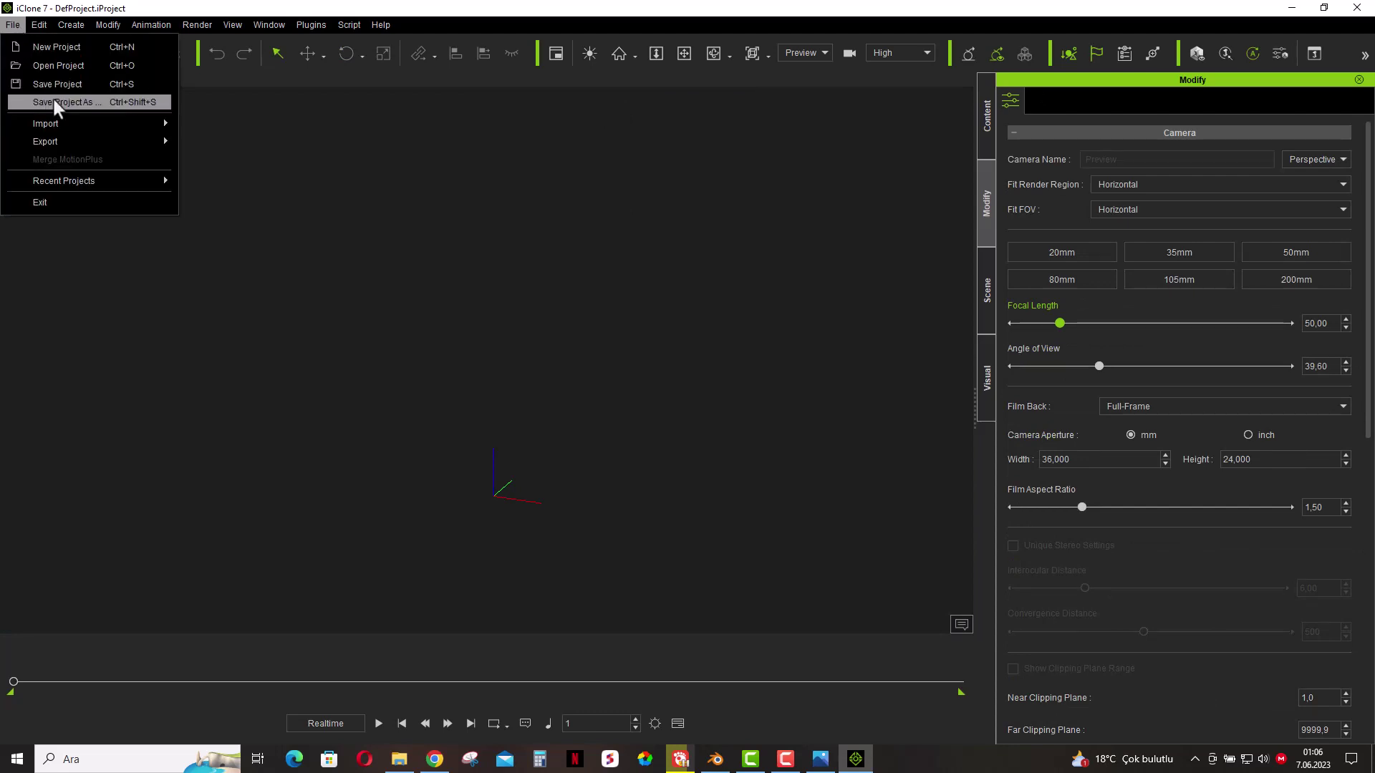
mouse_move(46, 123)
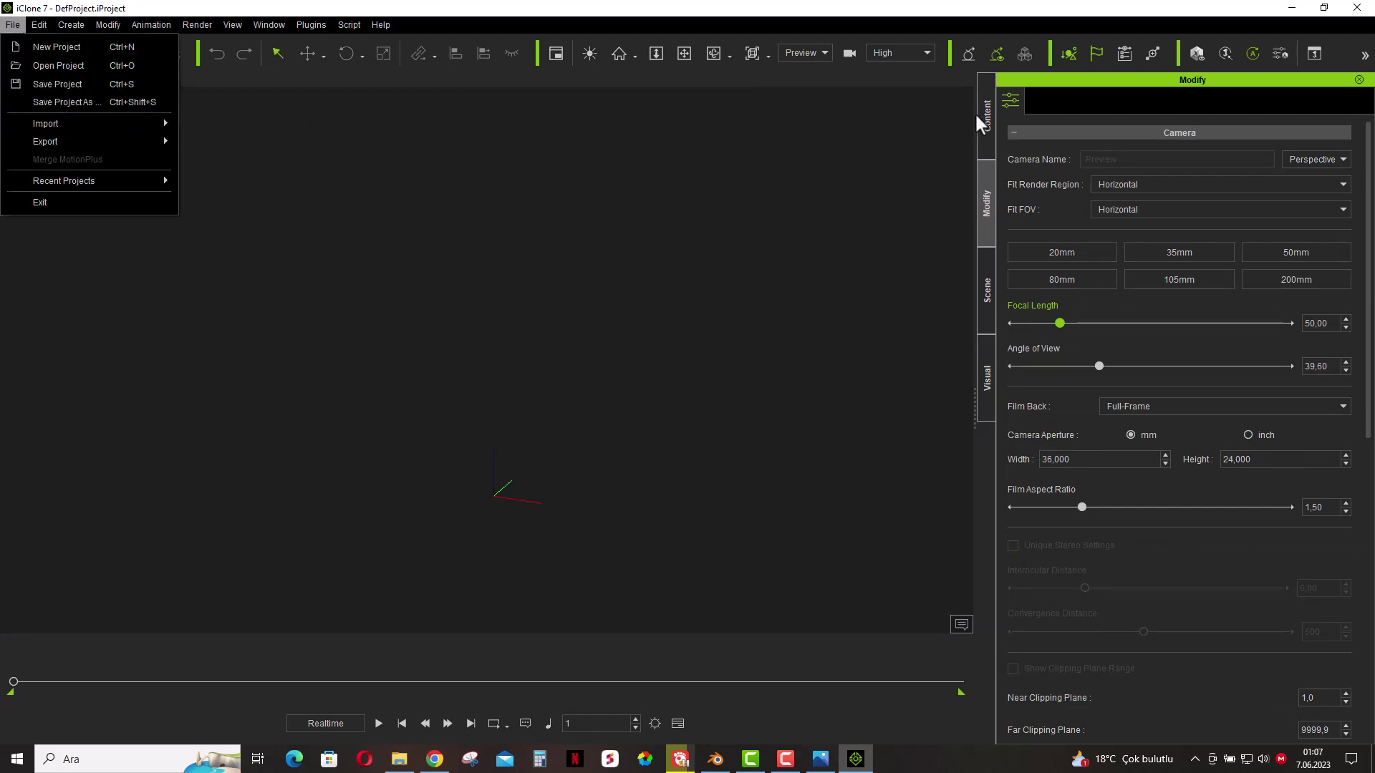
- Load the fourth ocean prop from Custom > Prop > Ocean and zoom out
click(976, 107)
click(986, 116)
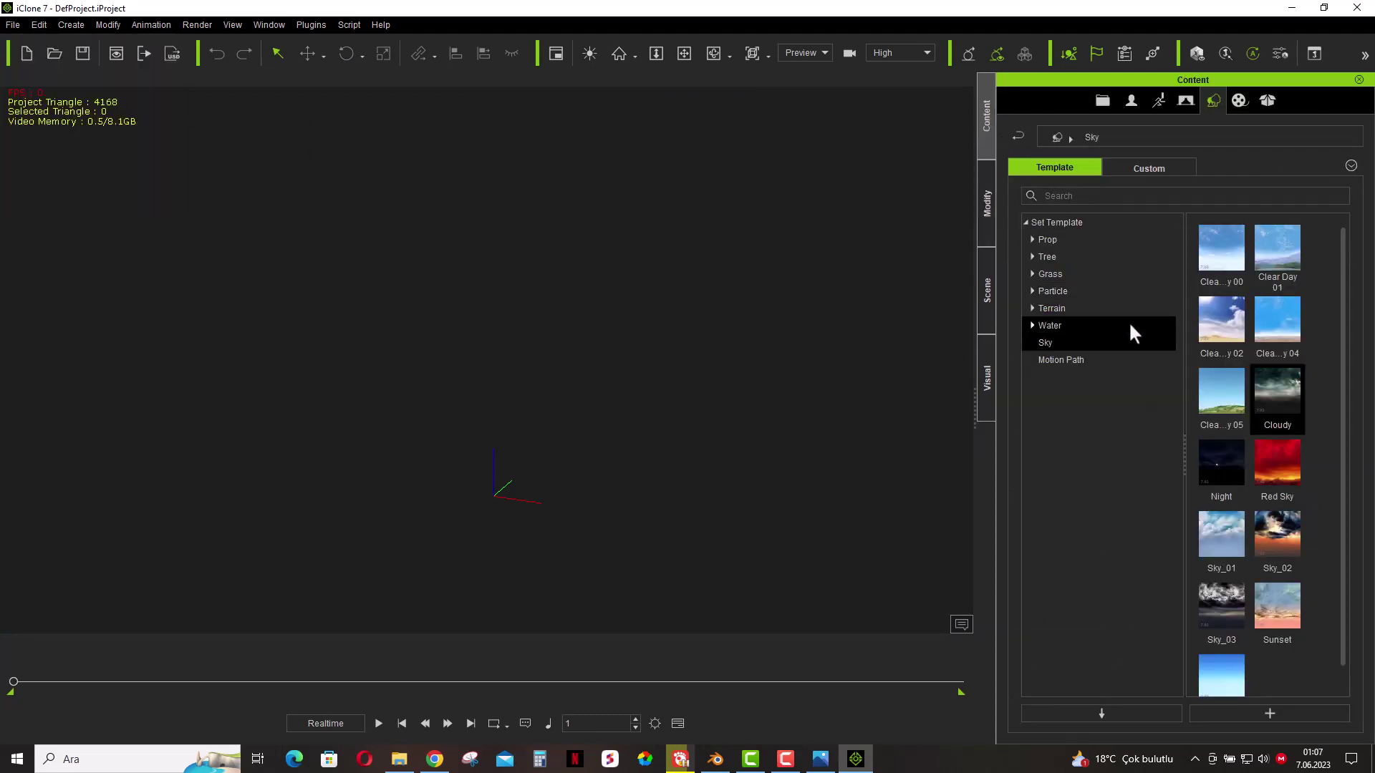
click(1148, 169)
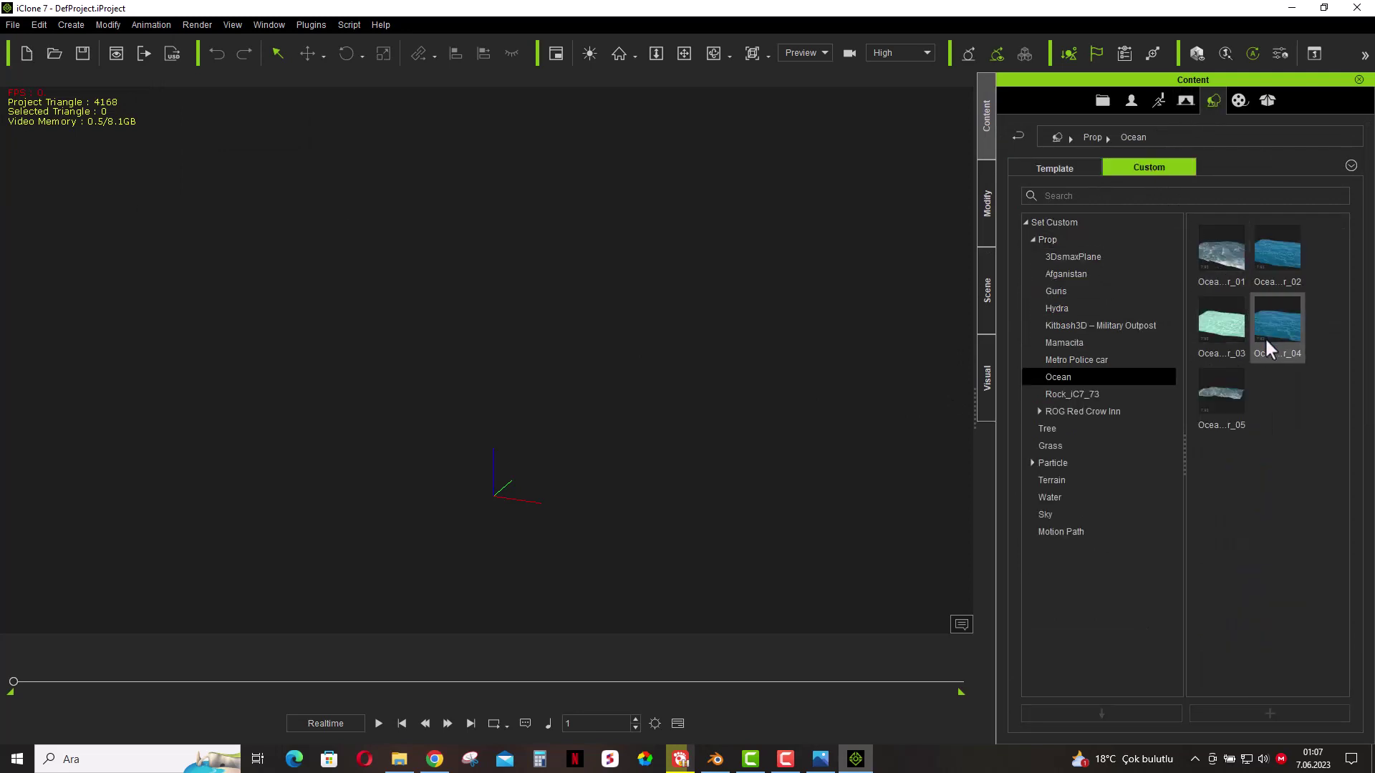
double_click(1273, 336)
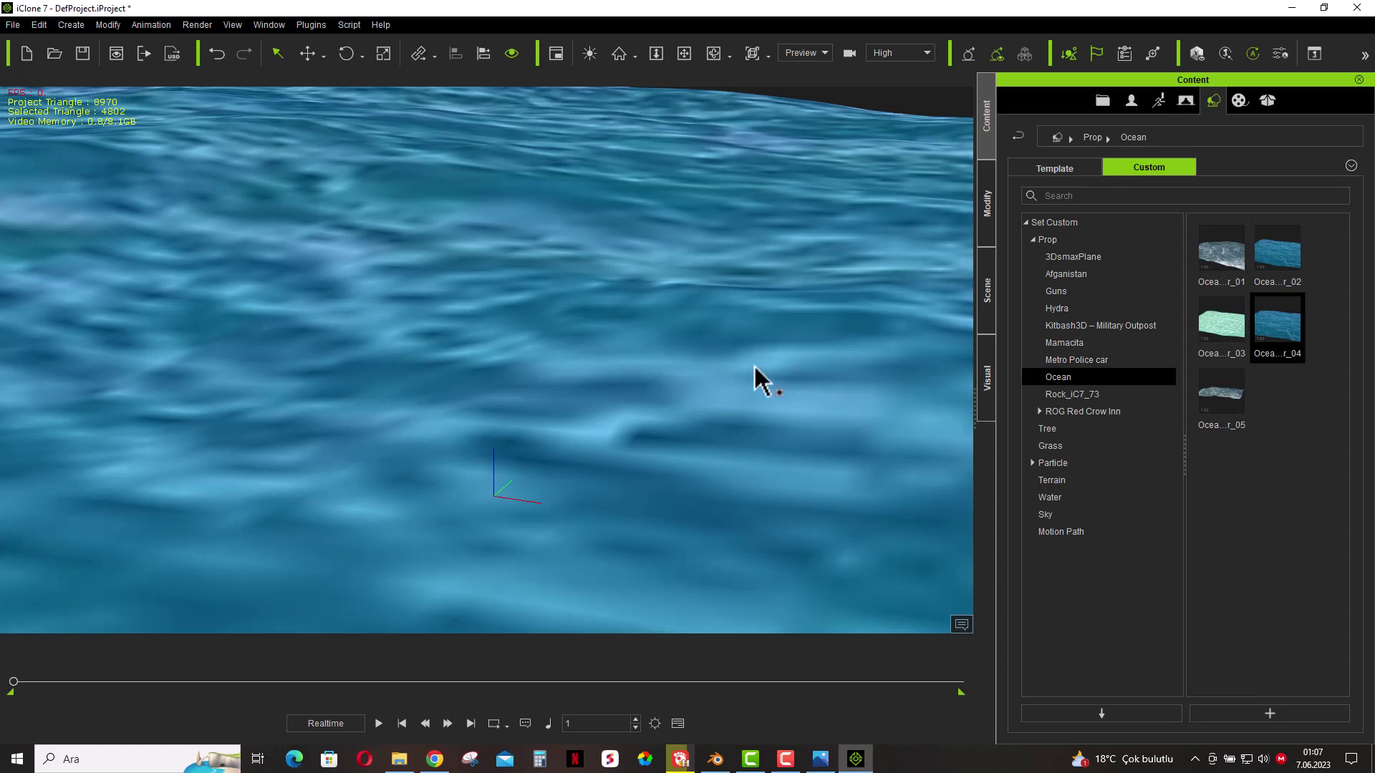
scroll(698, 407, down, 2)
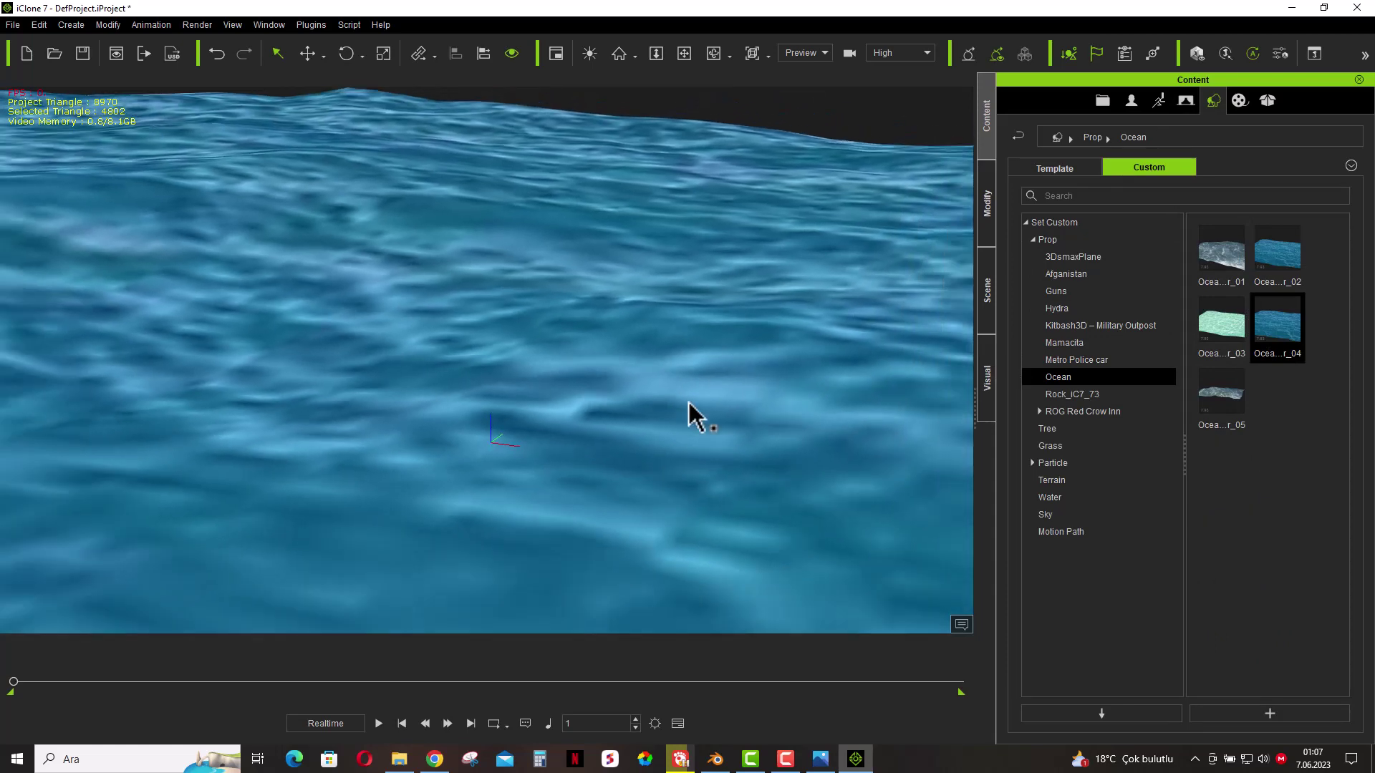
scroll(686, 399, down, 2)
scroll(686, 400, down, 2)
scroll(685, 400, down, 2)
scroll(685, 399, down, 2)
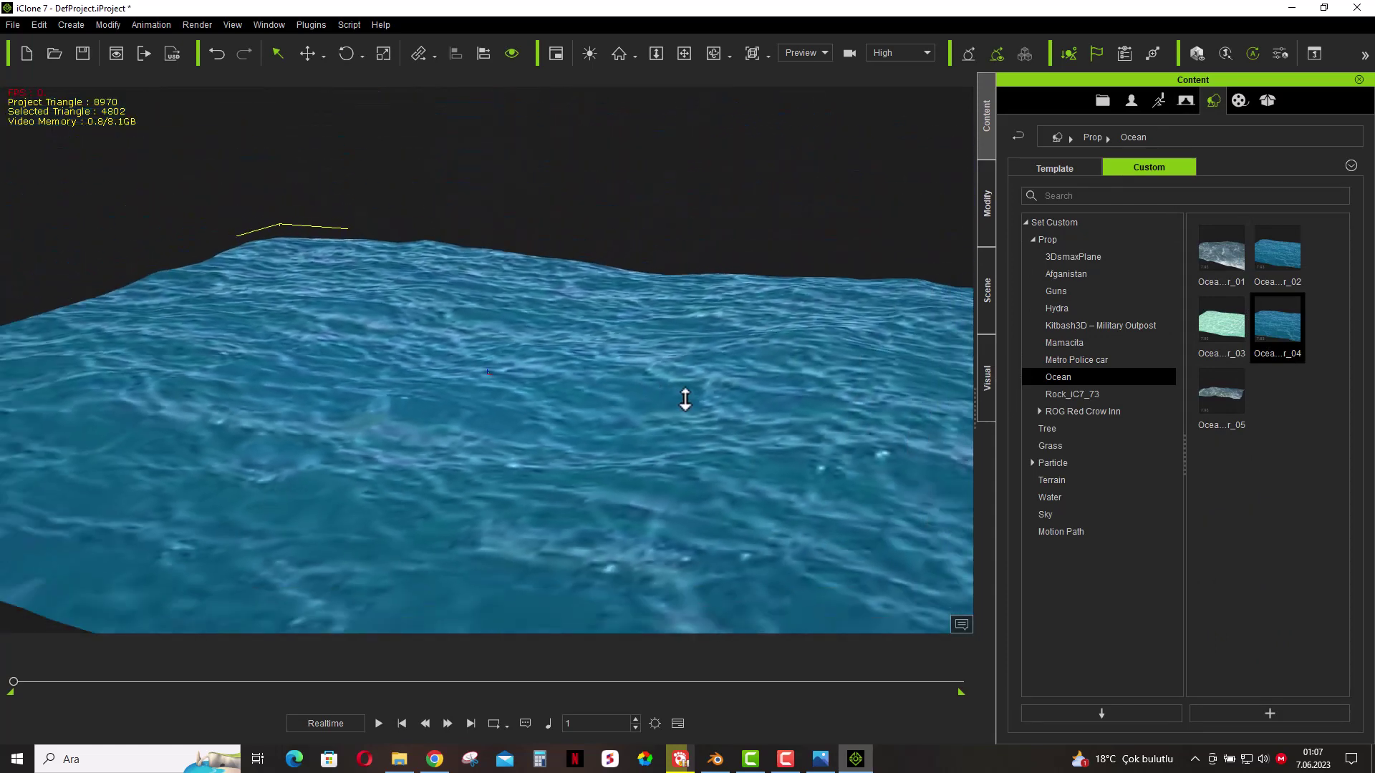
scroll(685, 400, down, 2)
scroll(685, 400, down, 2)
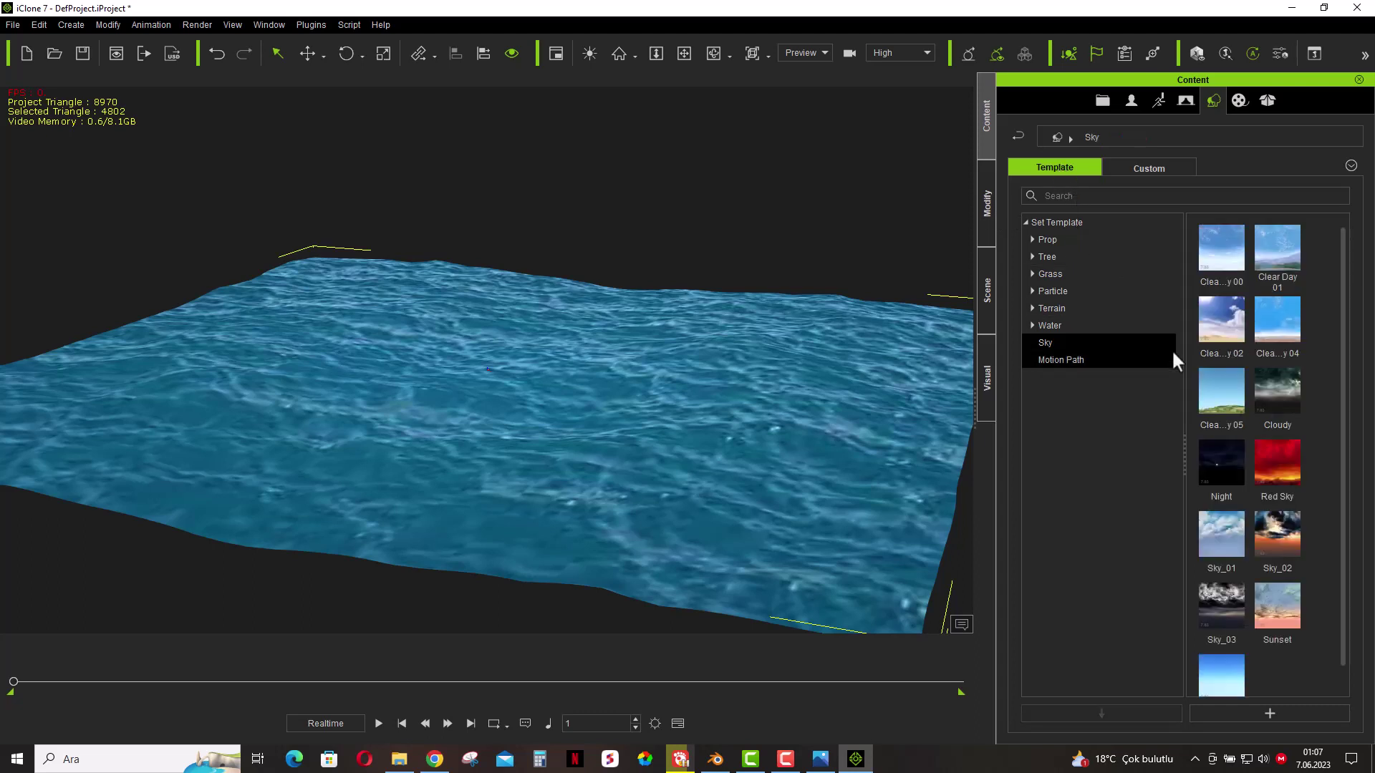
- Try the Clear Day 01 sky, then switch to Clear Day 00 and open its settings
double_click(1282, 243)
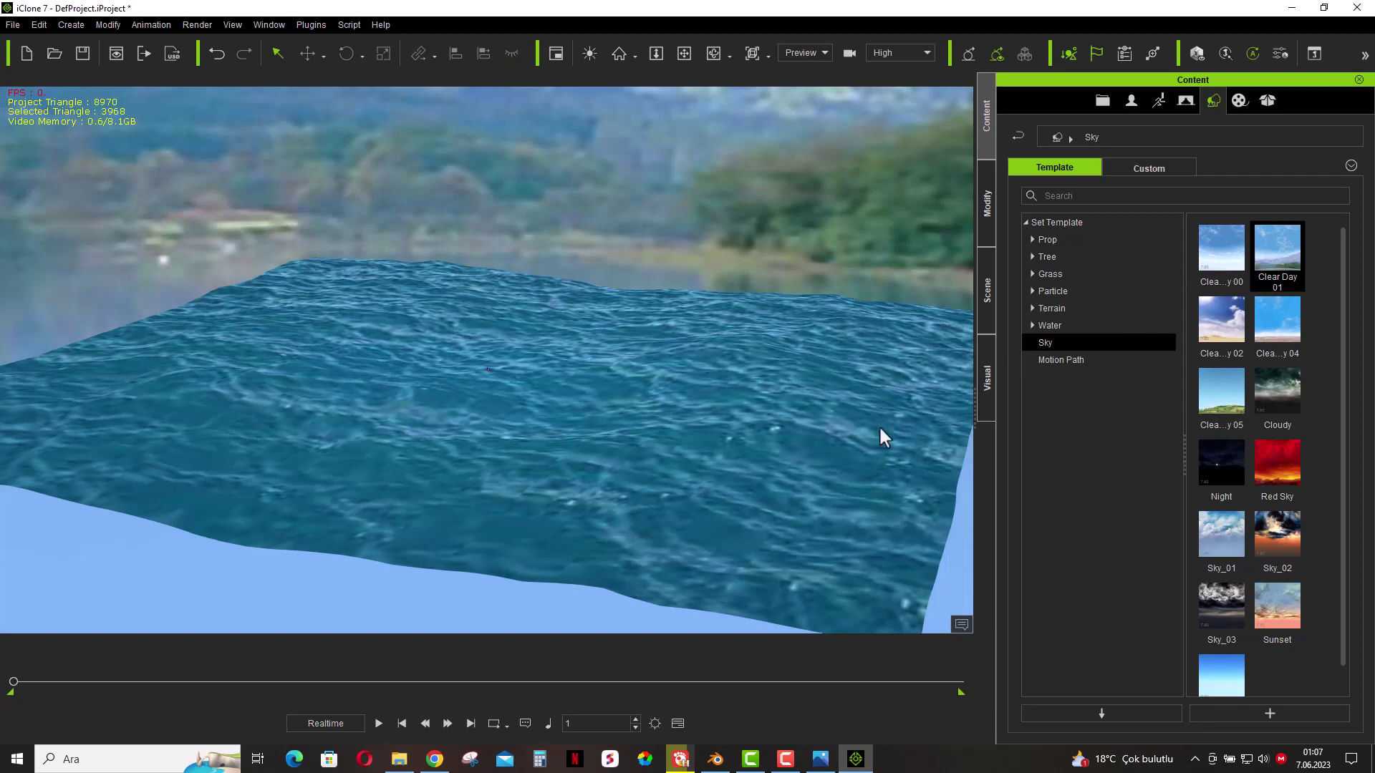
mouse_move(512, 399)
mouse_down()
mouse_move(642, 433)
mouse_move(635, 409)
mouse_up()
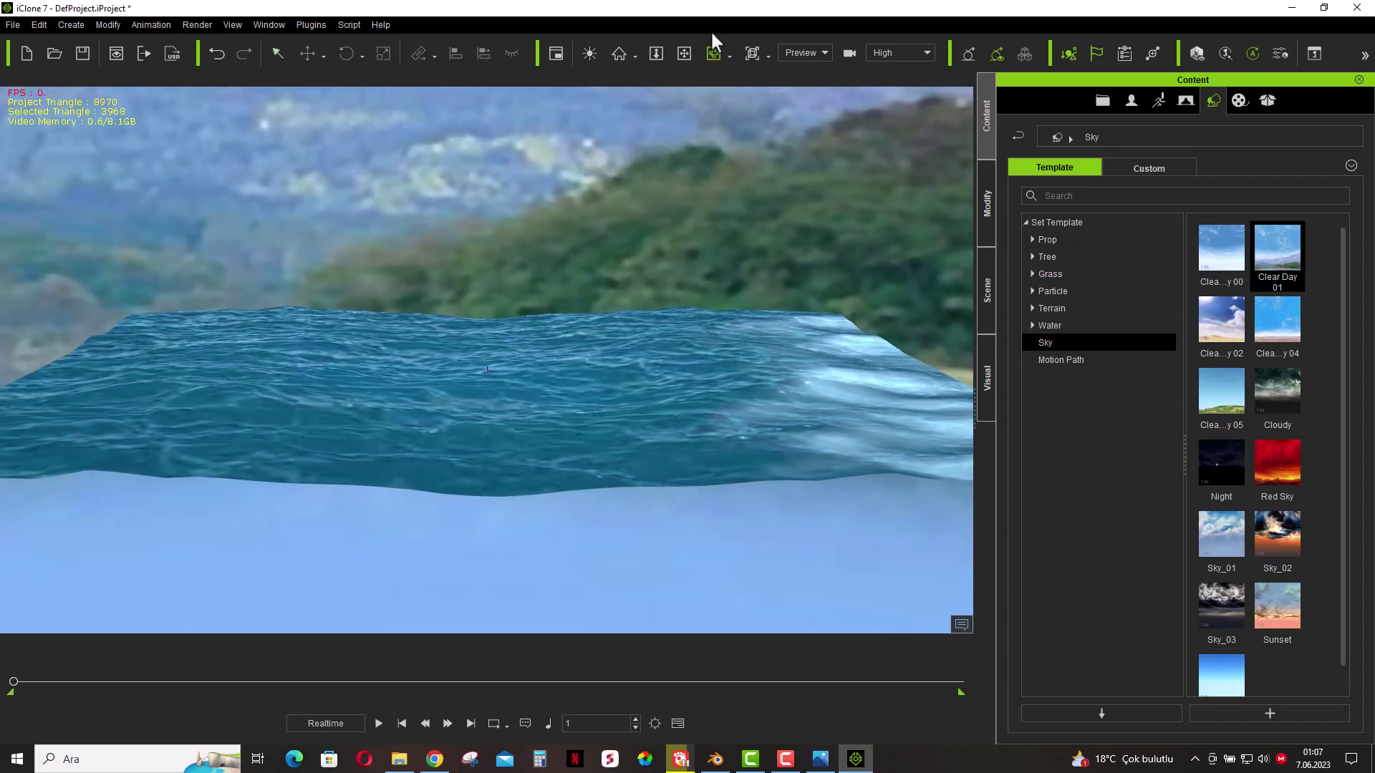
click(685, 53)
drag(639, 209, 640, 319)
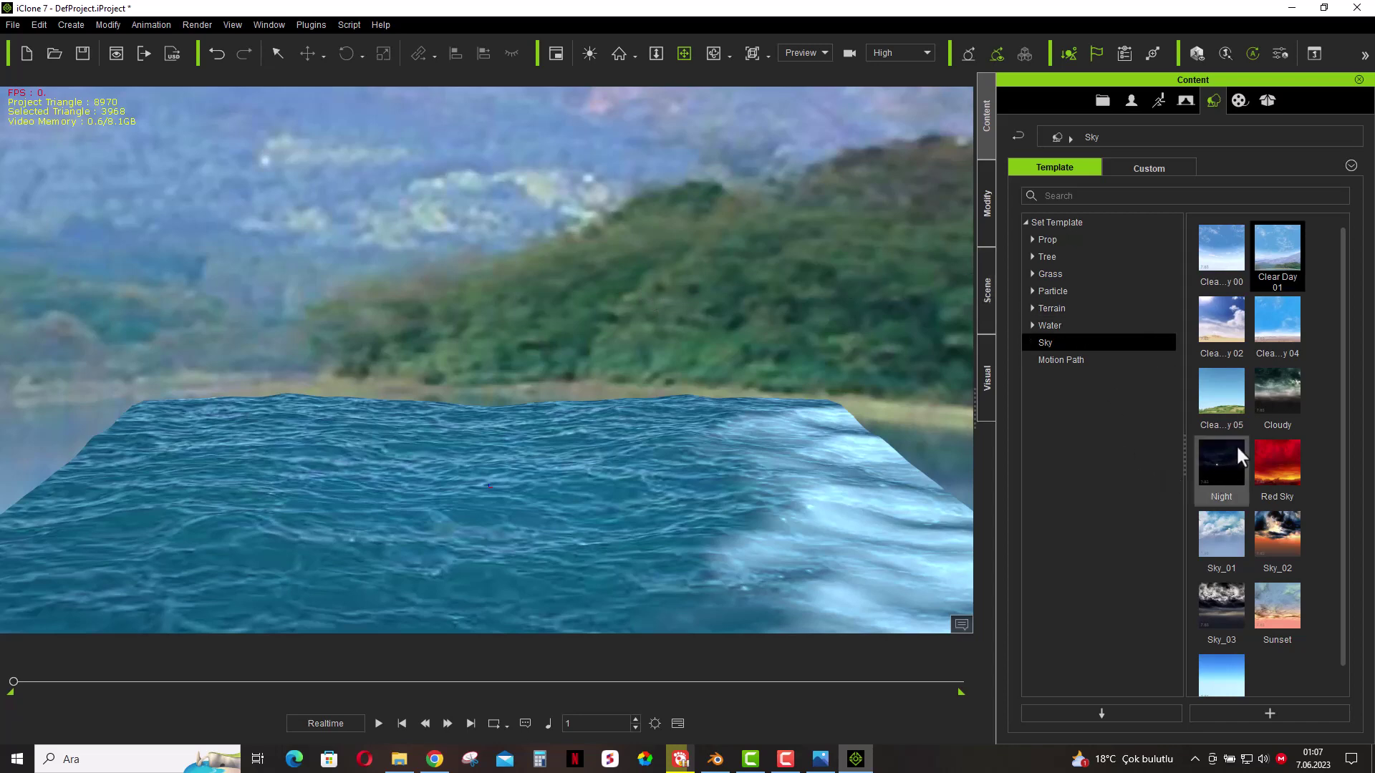
double_click(1222, 238)
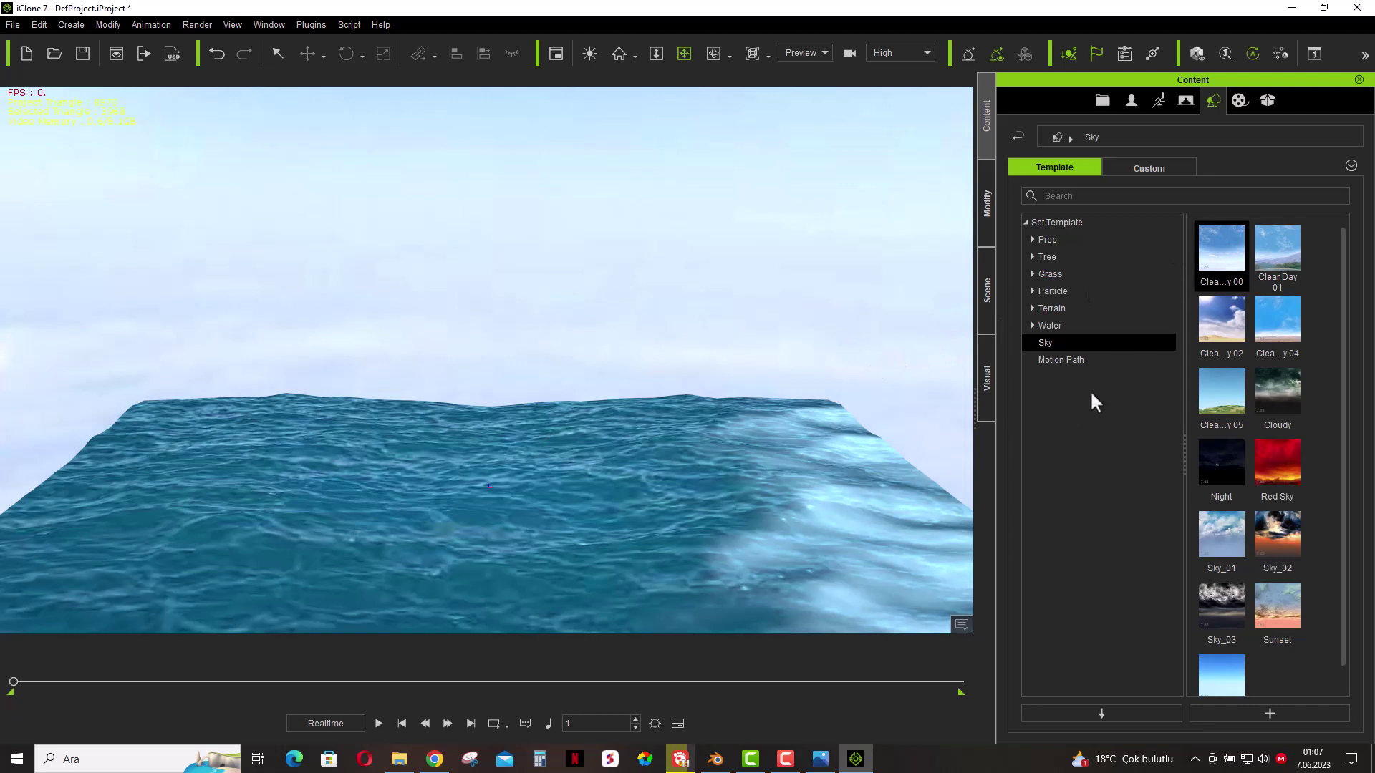
click(989, 218)
text(-3000)
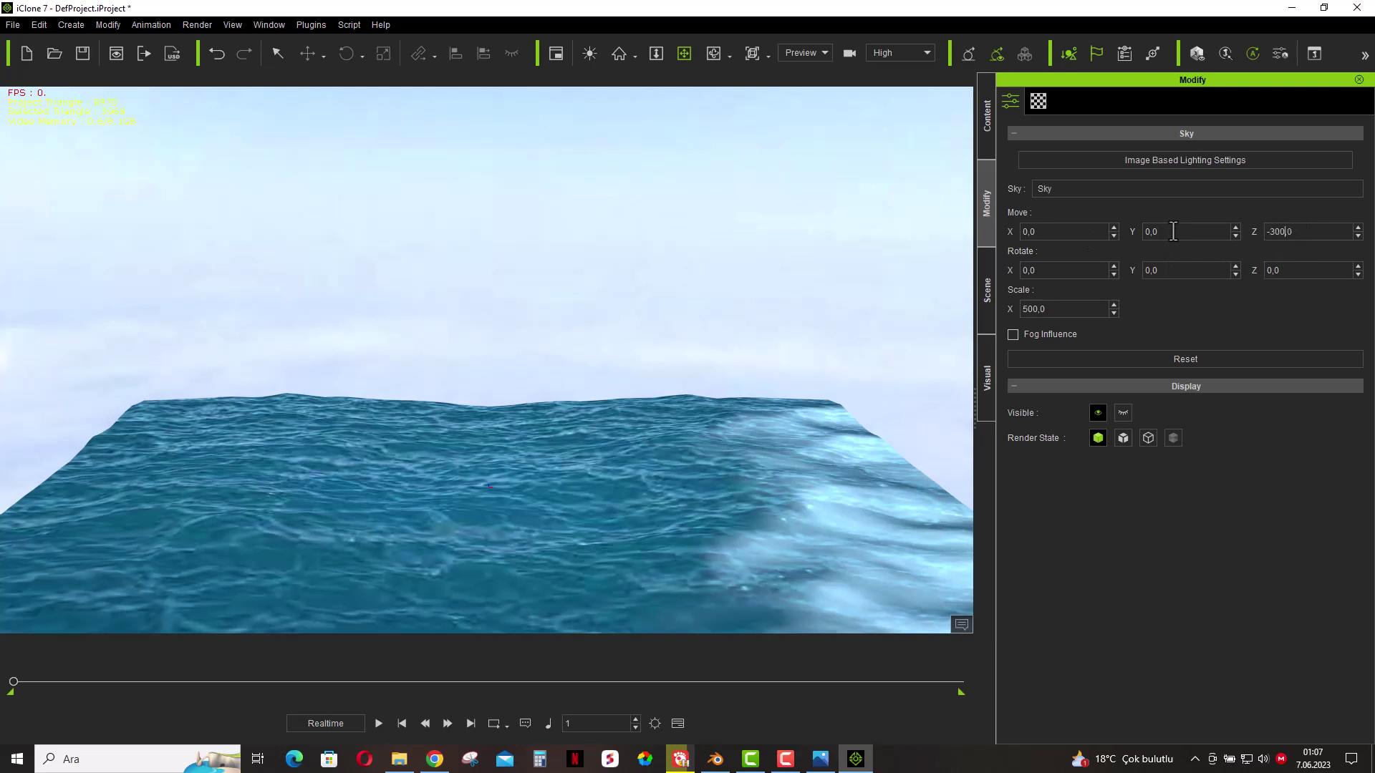
text(-7000)
- Set the Clear Day sky's Move Z to -7000, then zoom in on the clouds above the ocean
key(Return)
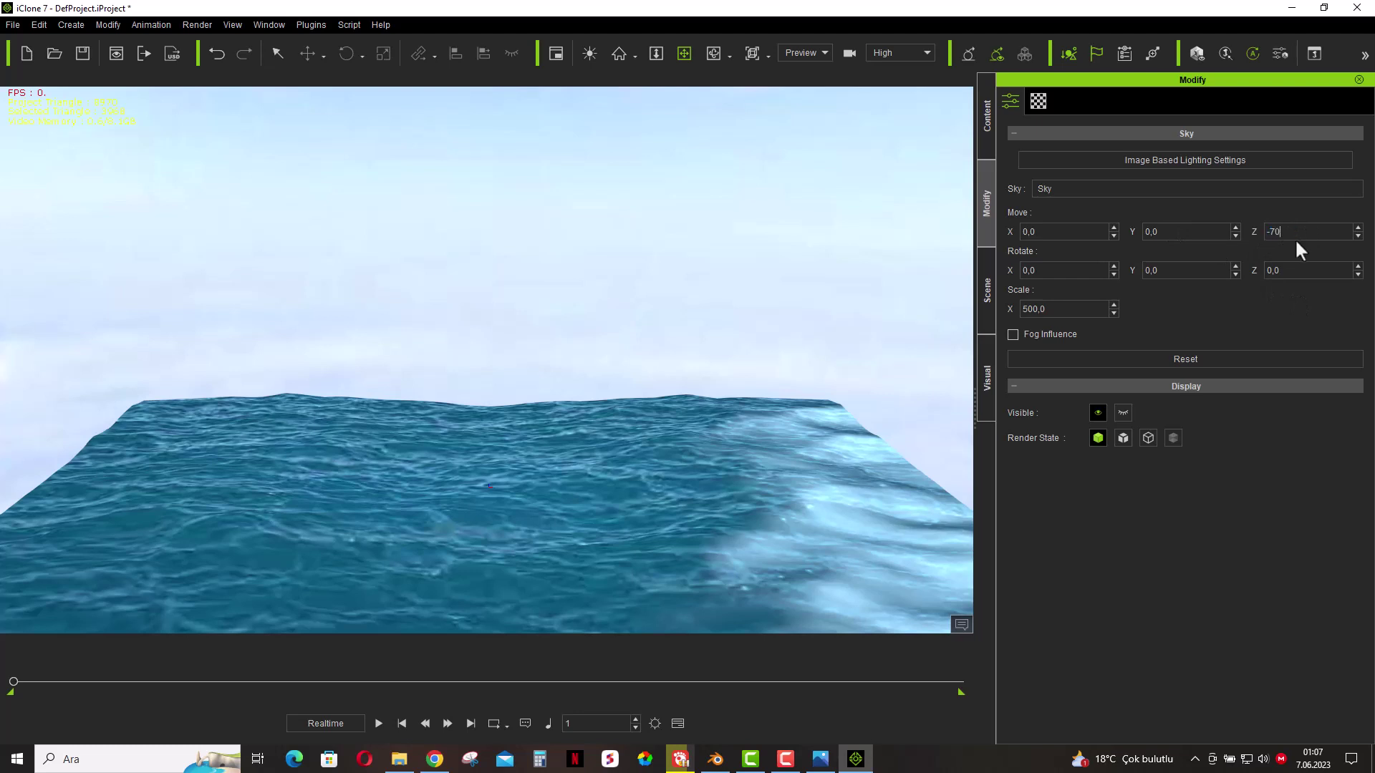
key(Return)
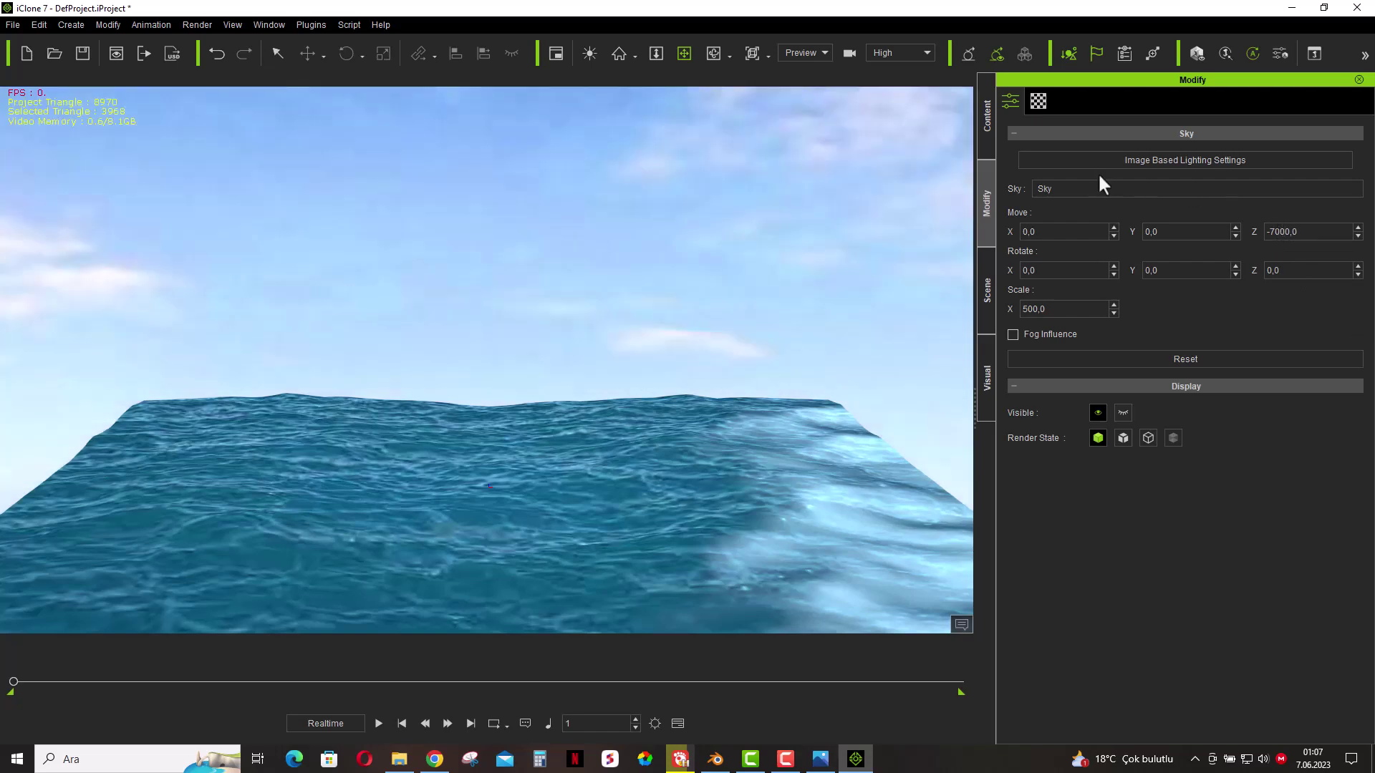
right_drag(593, 411, 587, 381)
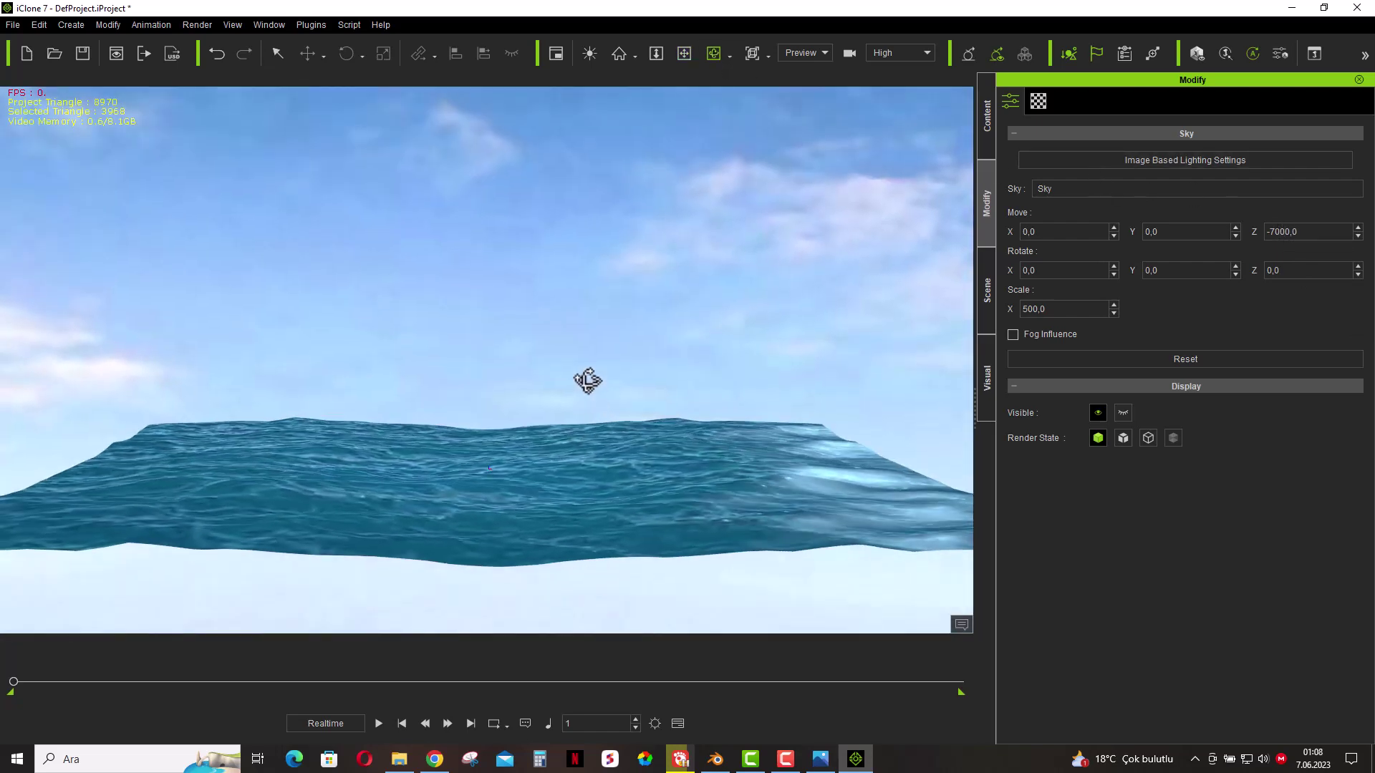
scroll(580, 386, up, 2)
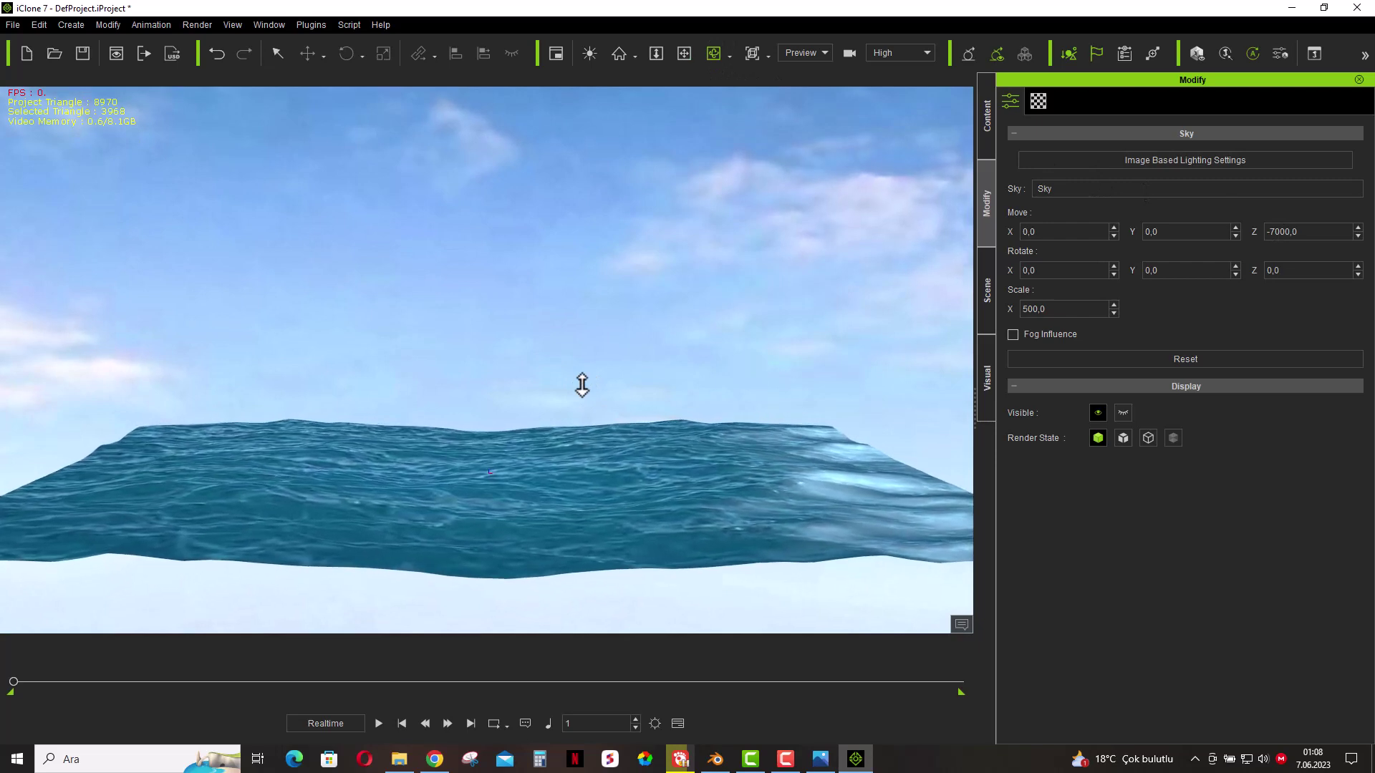
scroll(582, 385, up, 1)
scroll(582, 386, up, 1)
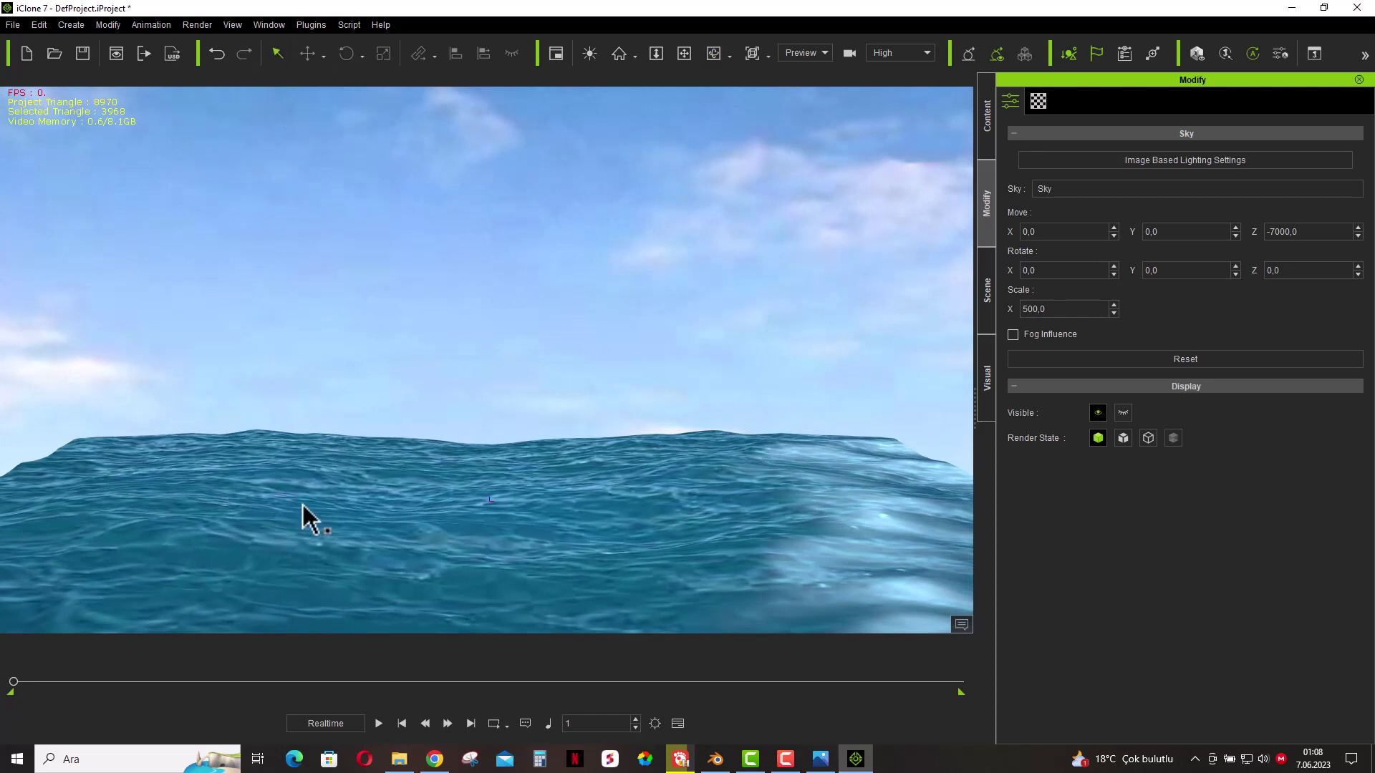
- Stretch Ocean_Blender_04 wider to X 138.151 and lower the horizon in the view
click(304, 504)
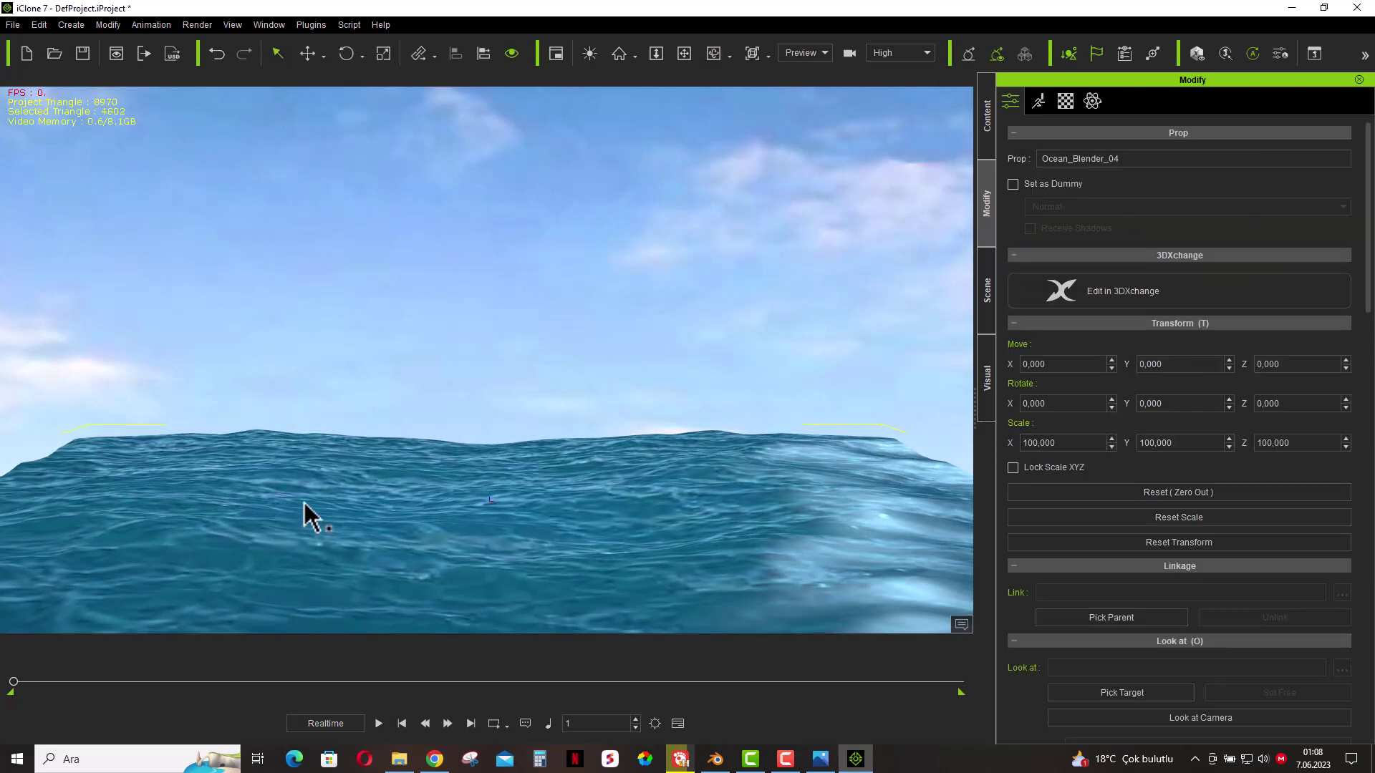
click(374, 52)
drag(601, 504, 643, 501)
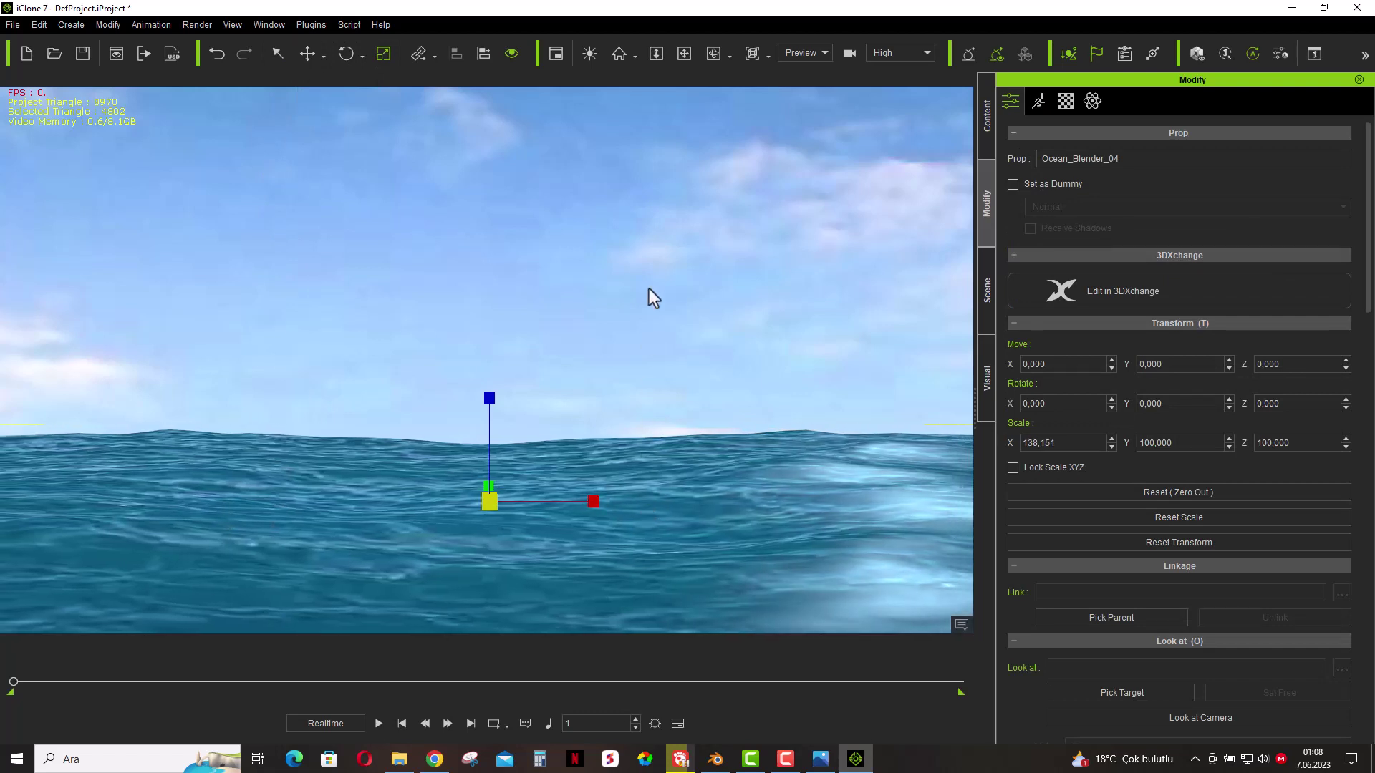
click(714, 53)
drag(633, 283, 633, 274)
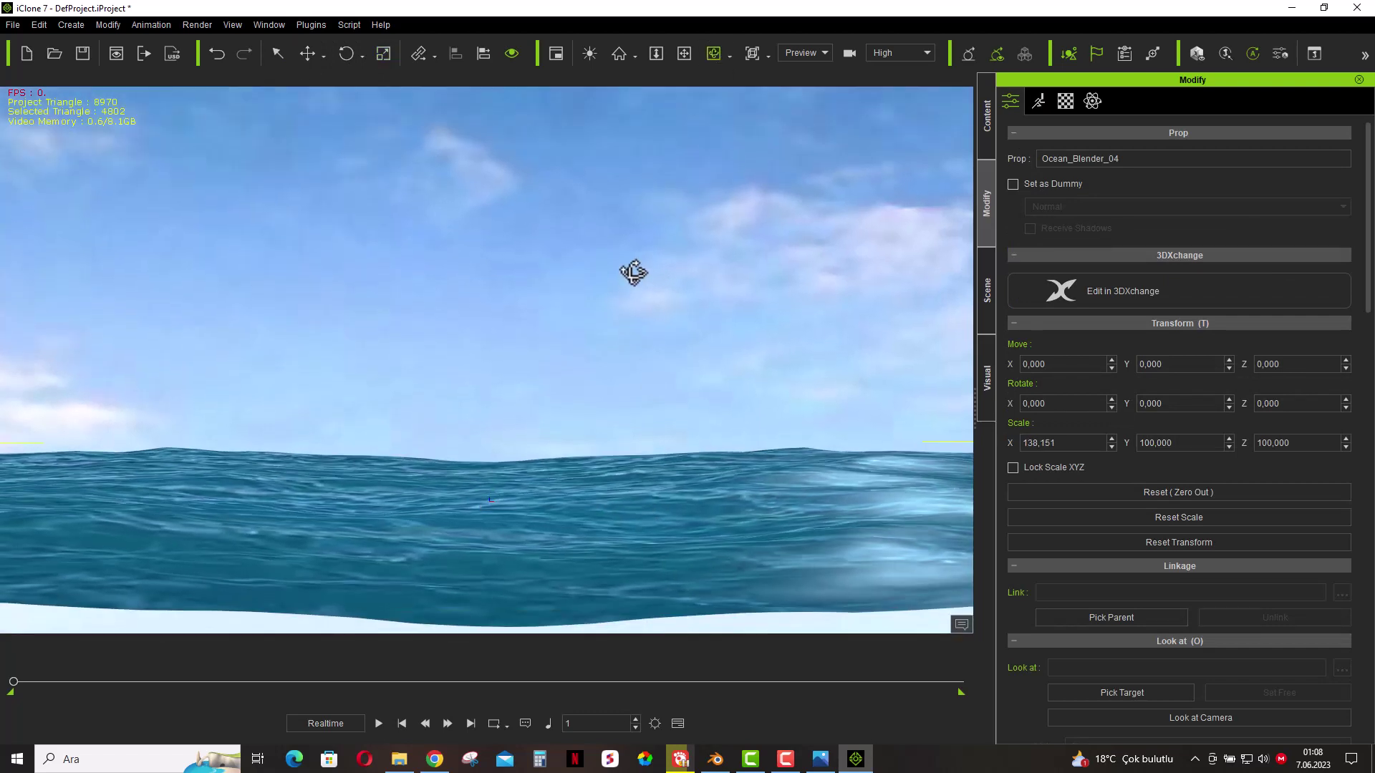
click(684, 53)
drag(647, 203, 645, 230)
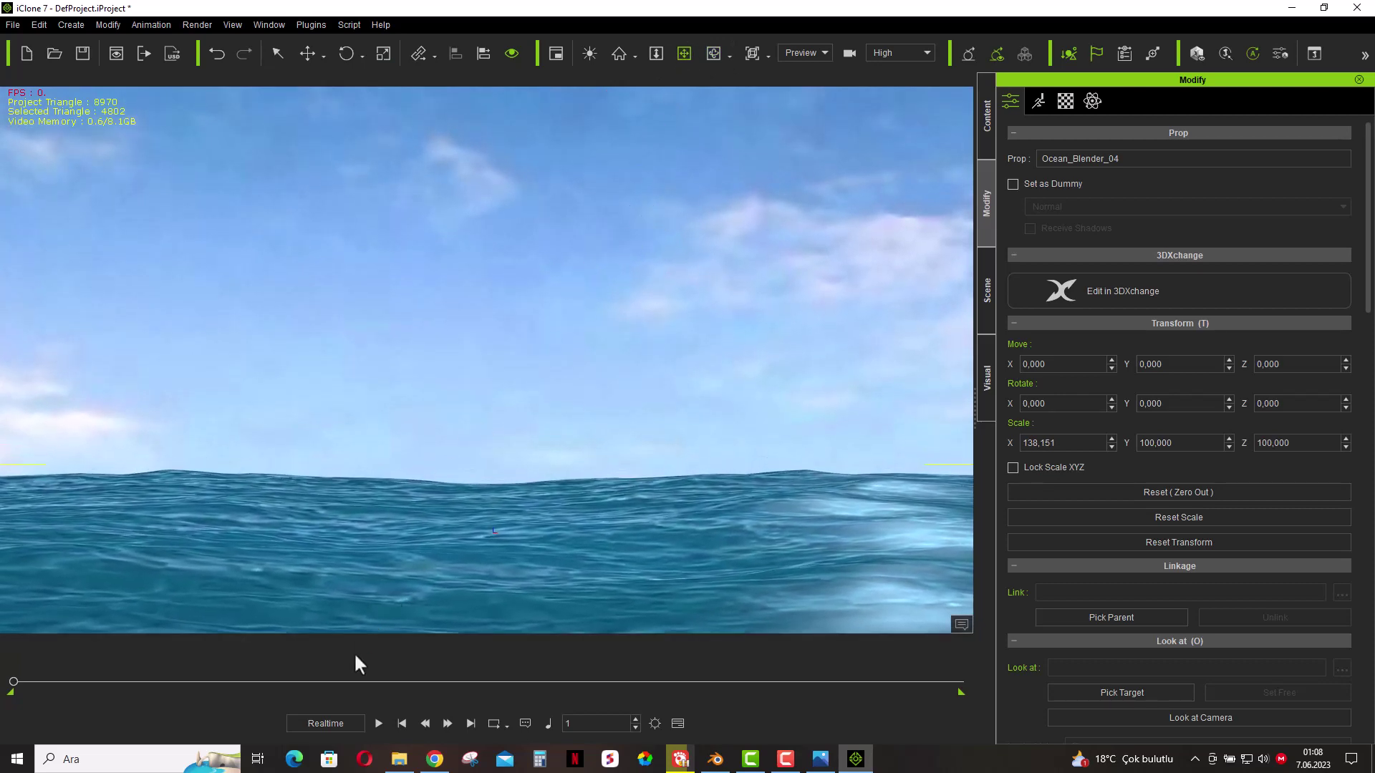
- Play the ocean wave animation twice, stopping back at frame 1
click(379, 724)
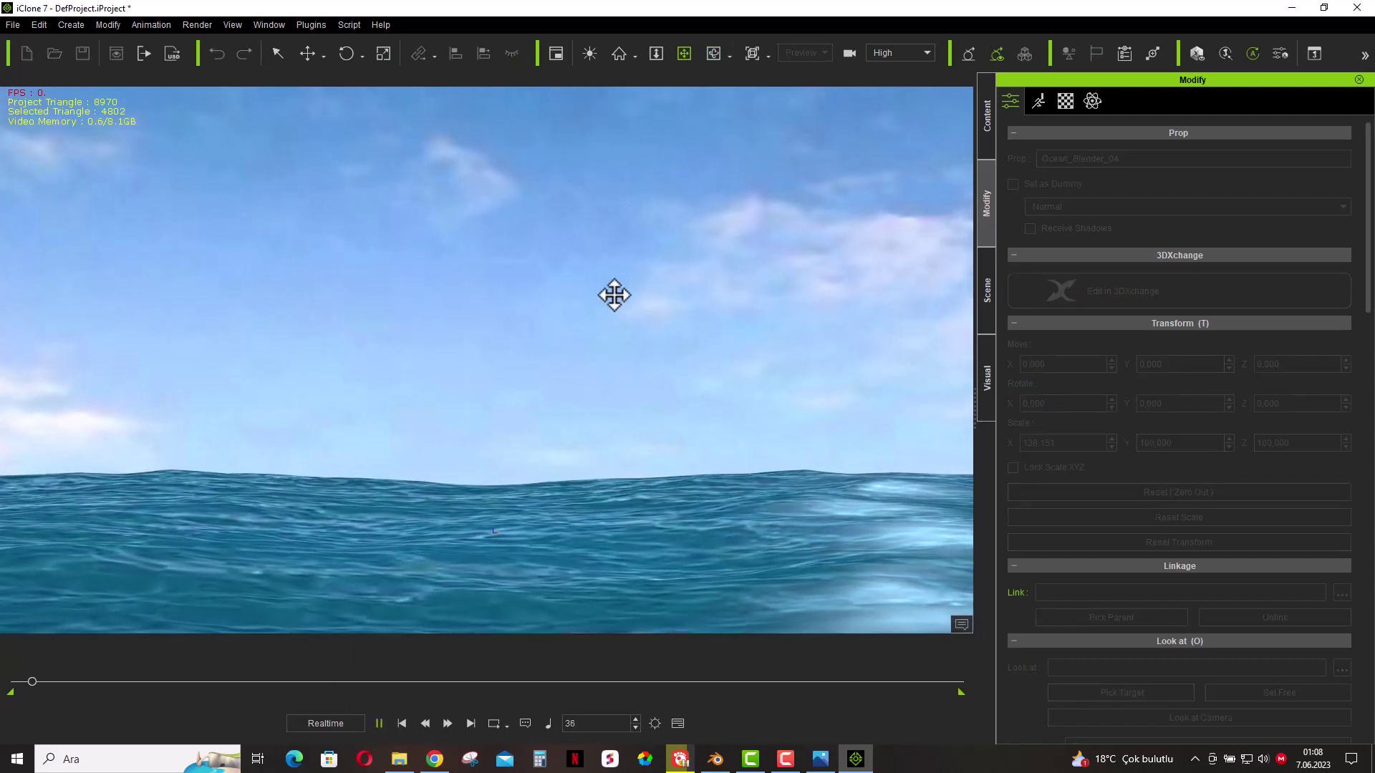
click(713, 53)
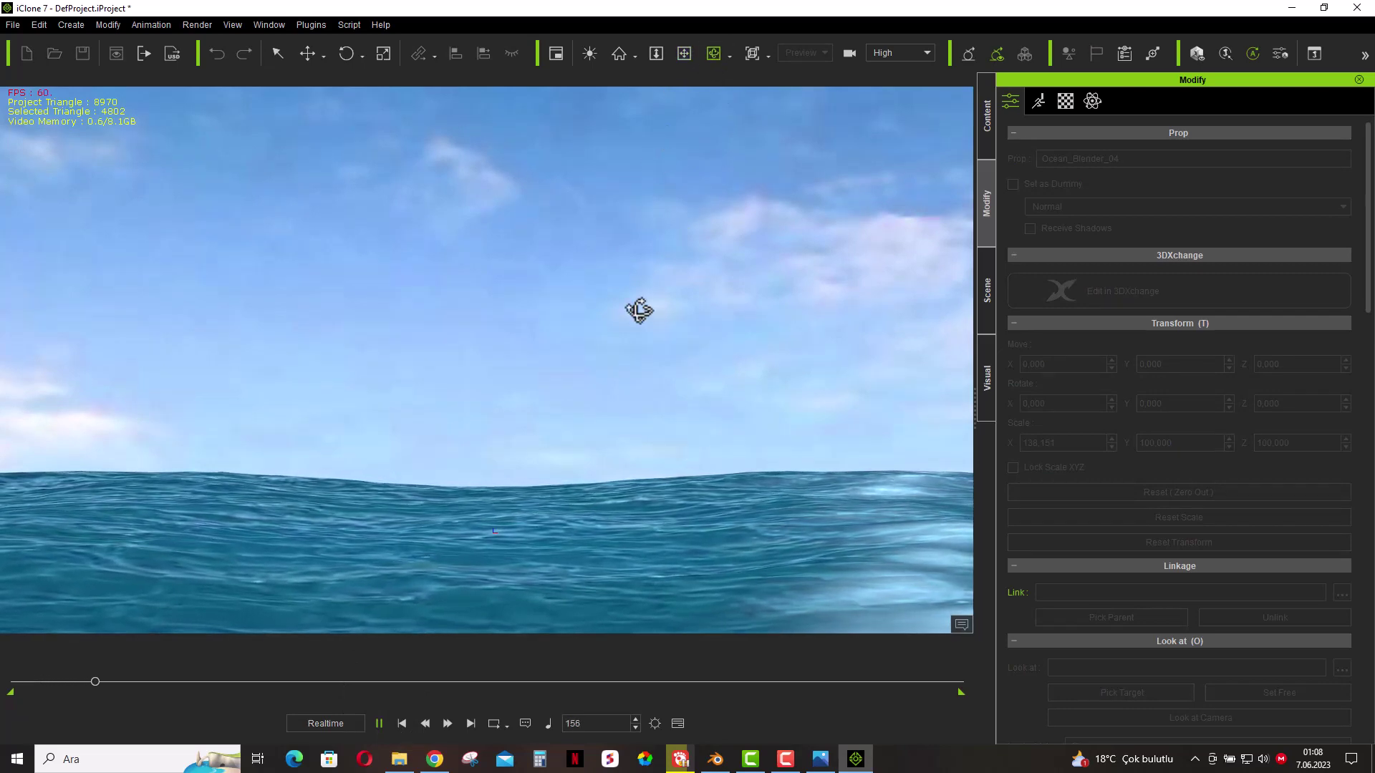
drag(592, 481, 604, 460)
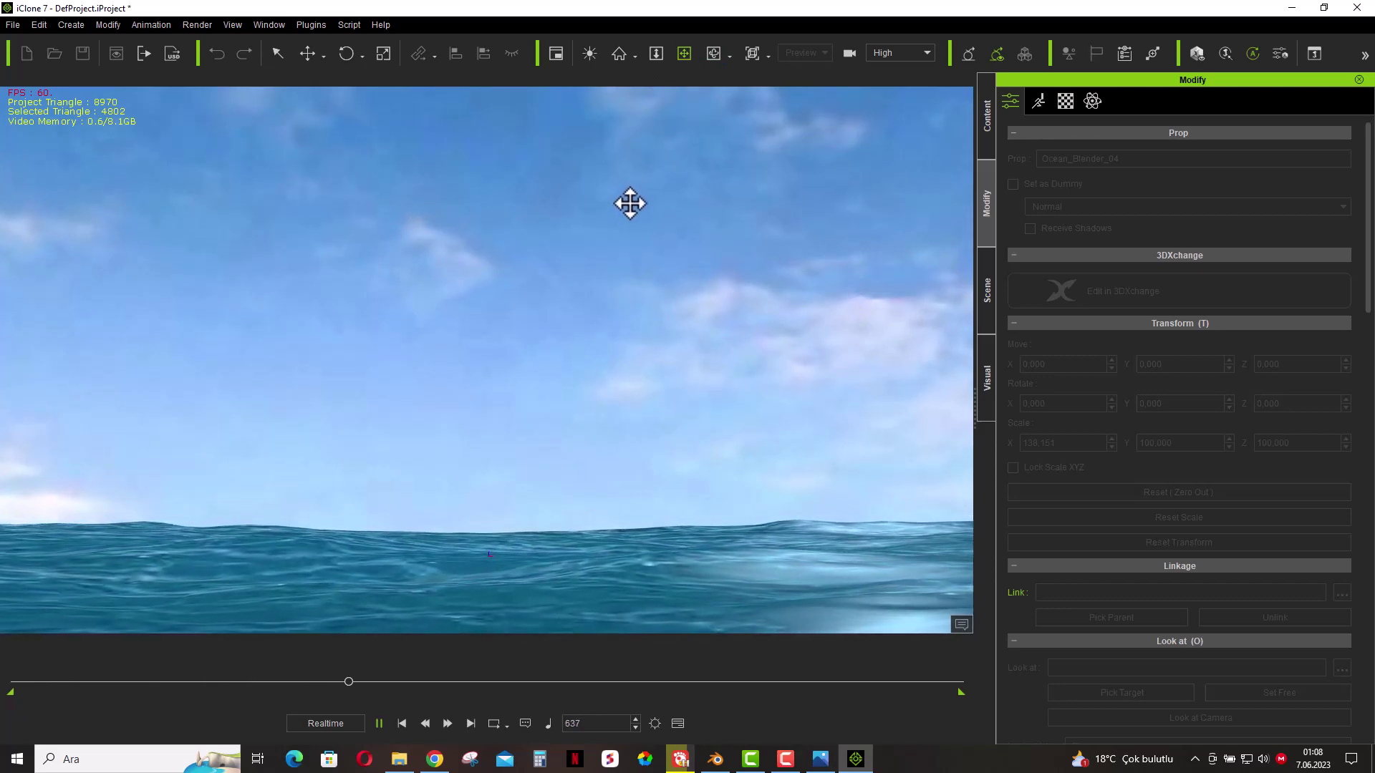
key(space)
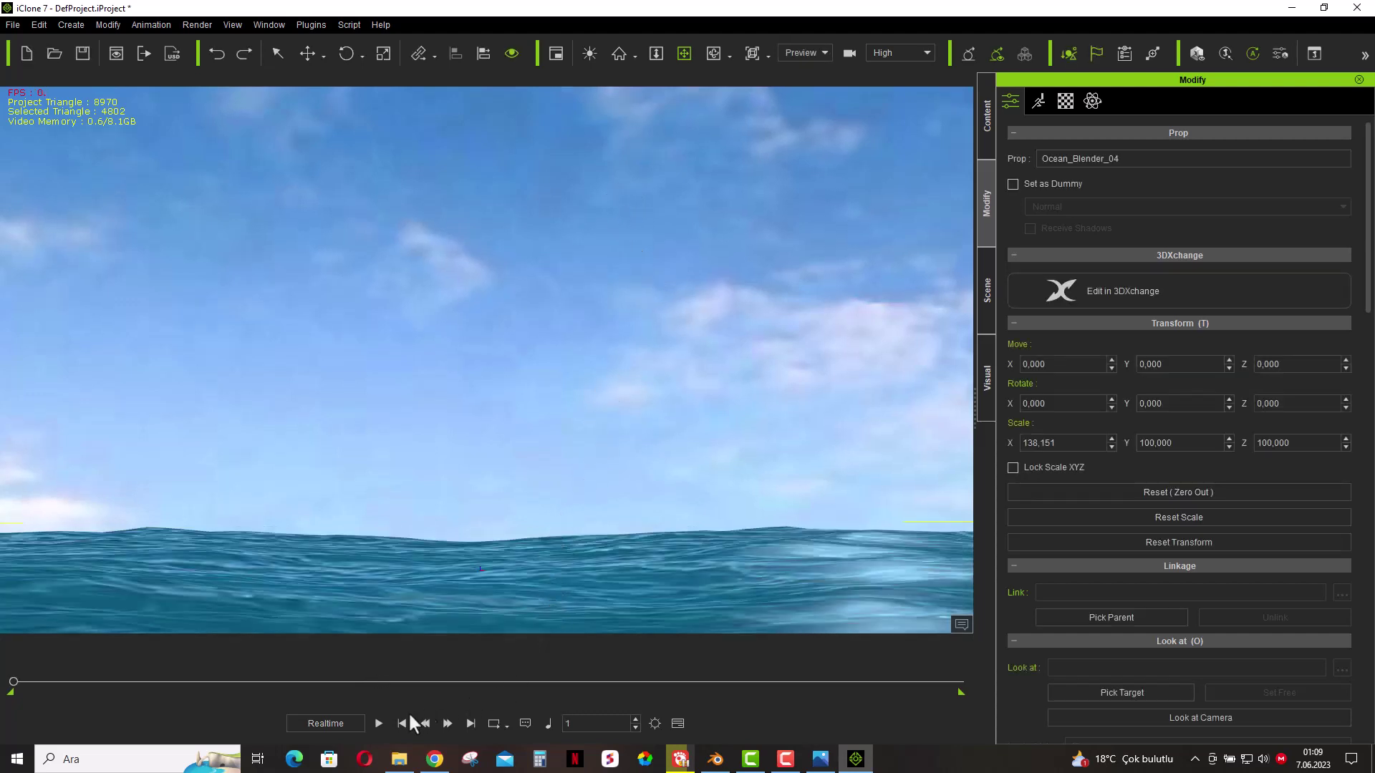
click(378, 724)
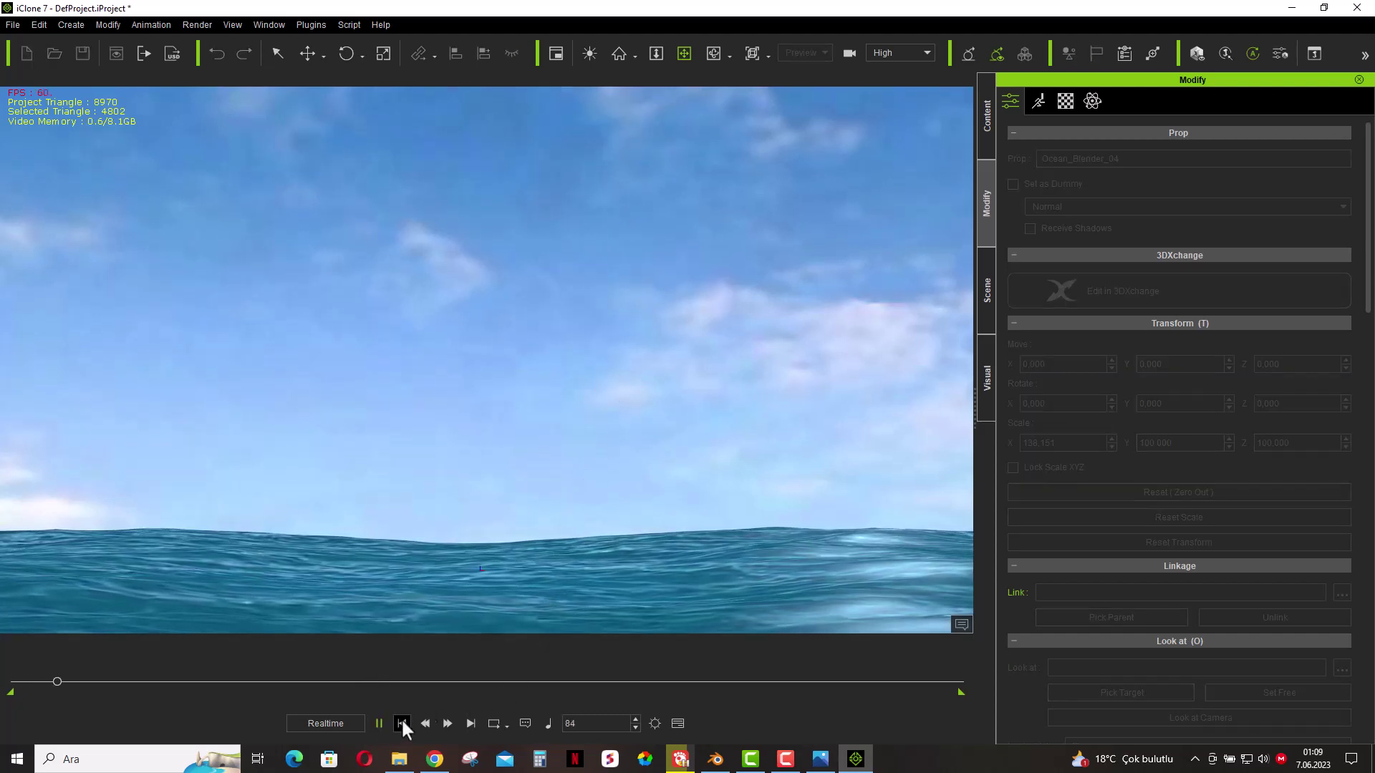
click(403, 722)
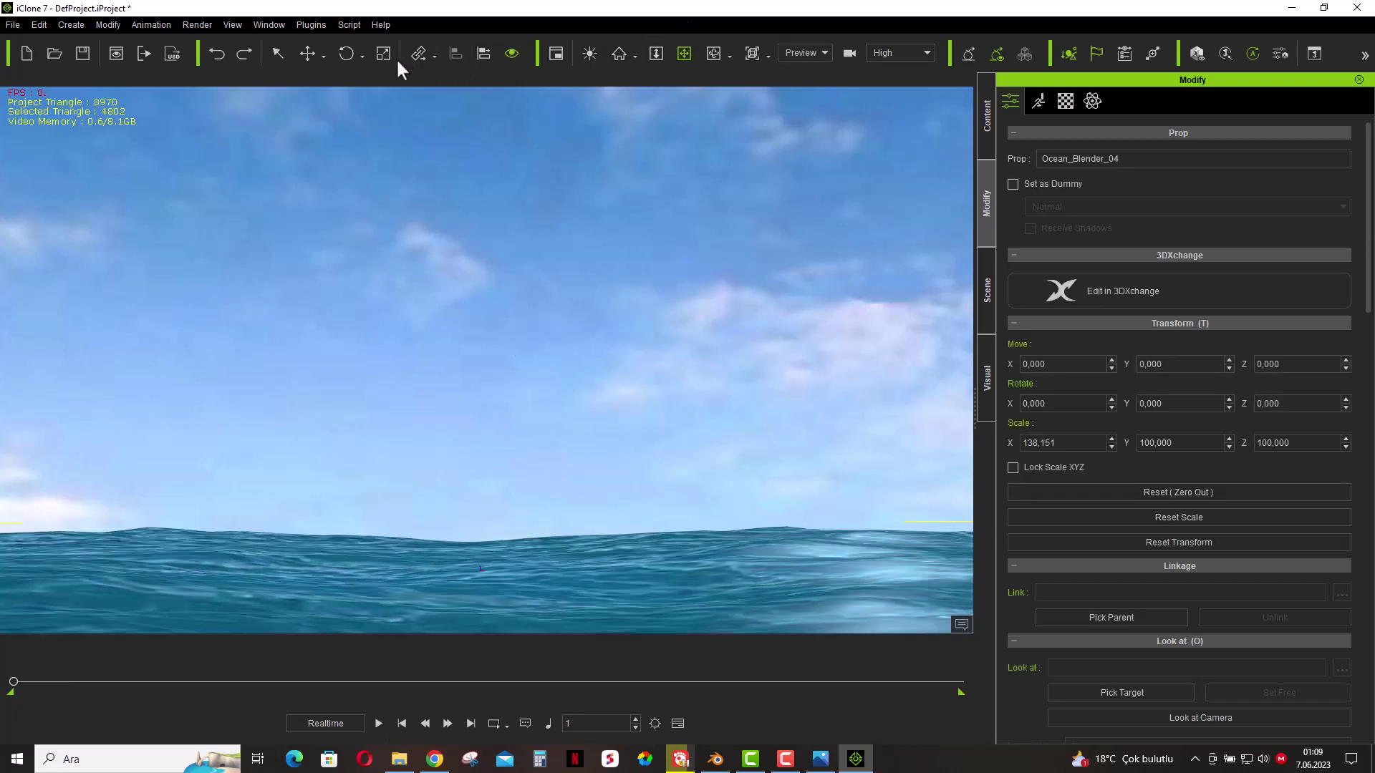
- Scale the ocean taller to Z 254.132 and replay the waves back to the start
drag(480, 466, 500, 334)
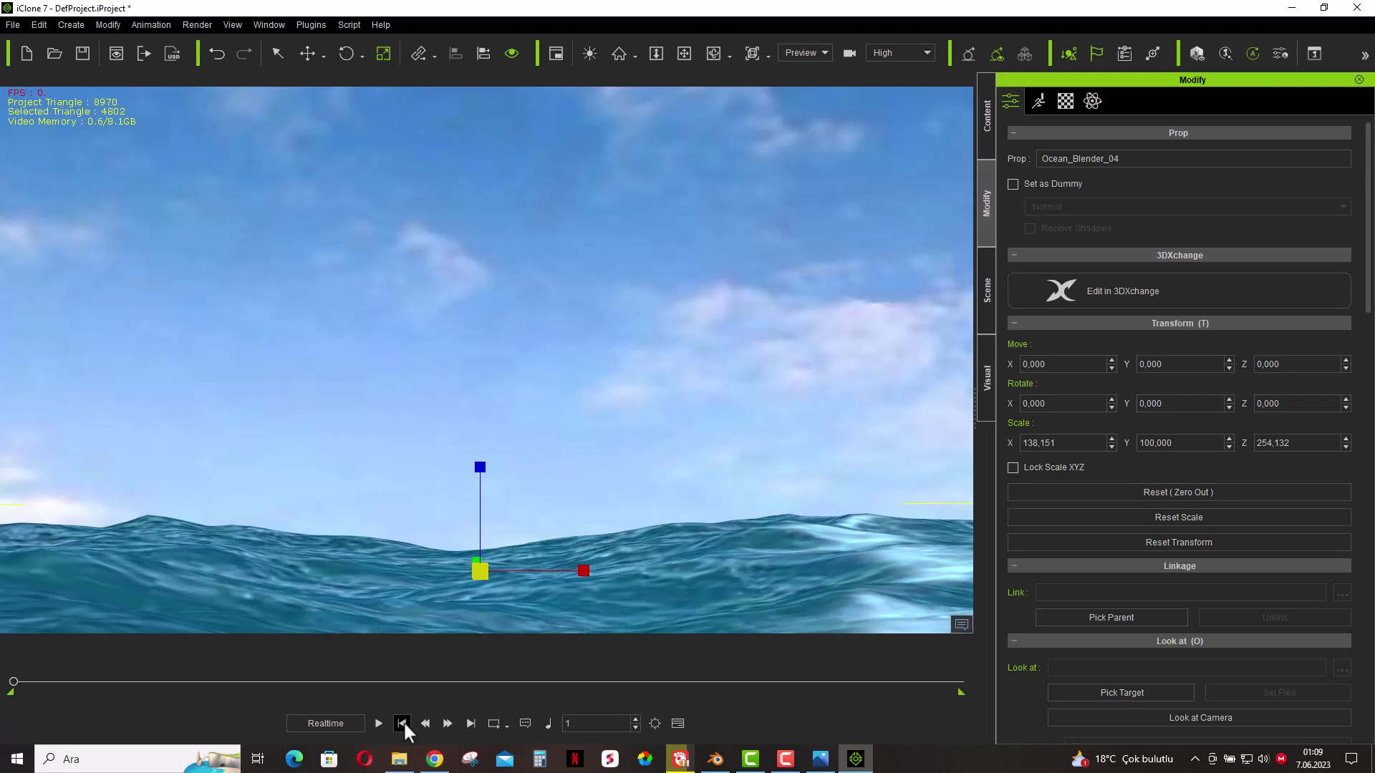
click(379, 724)
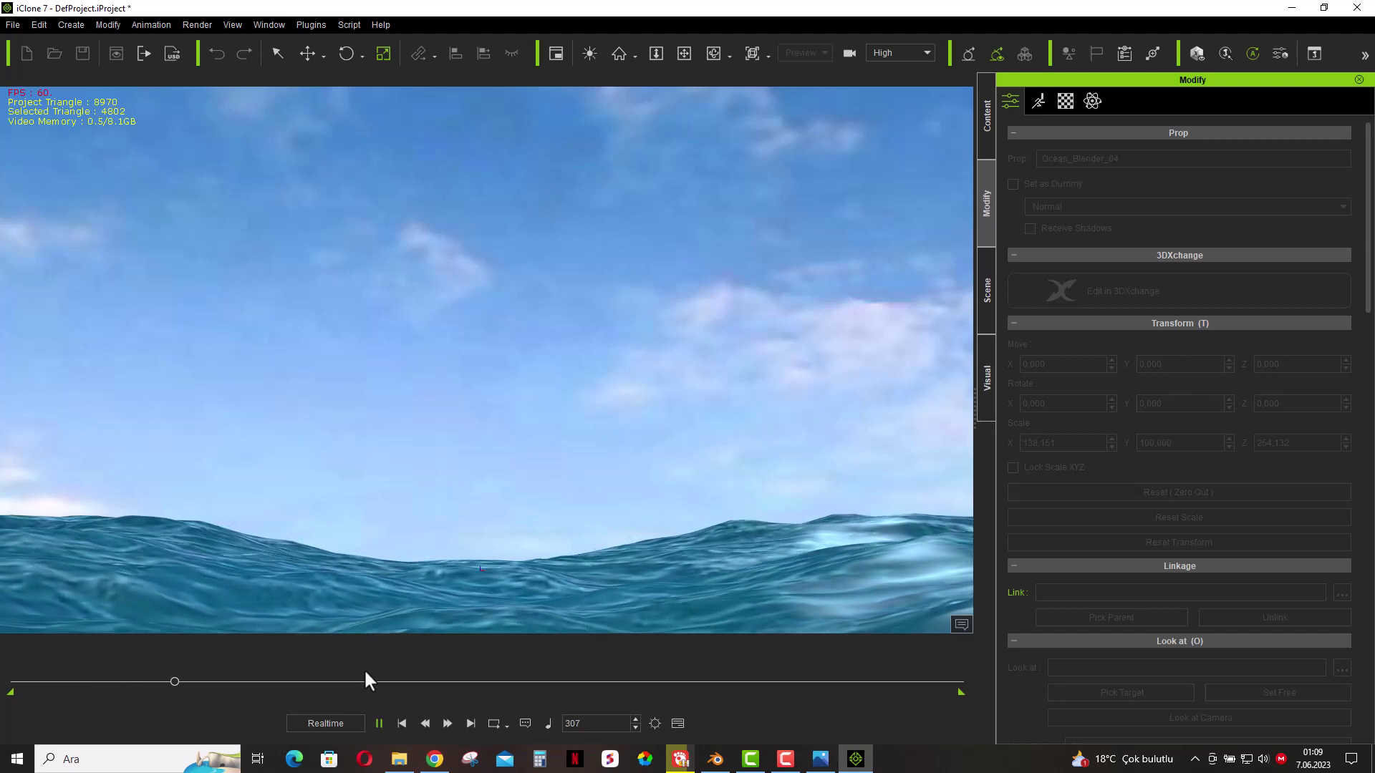
click(401, 720)
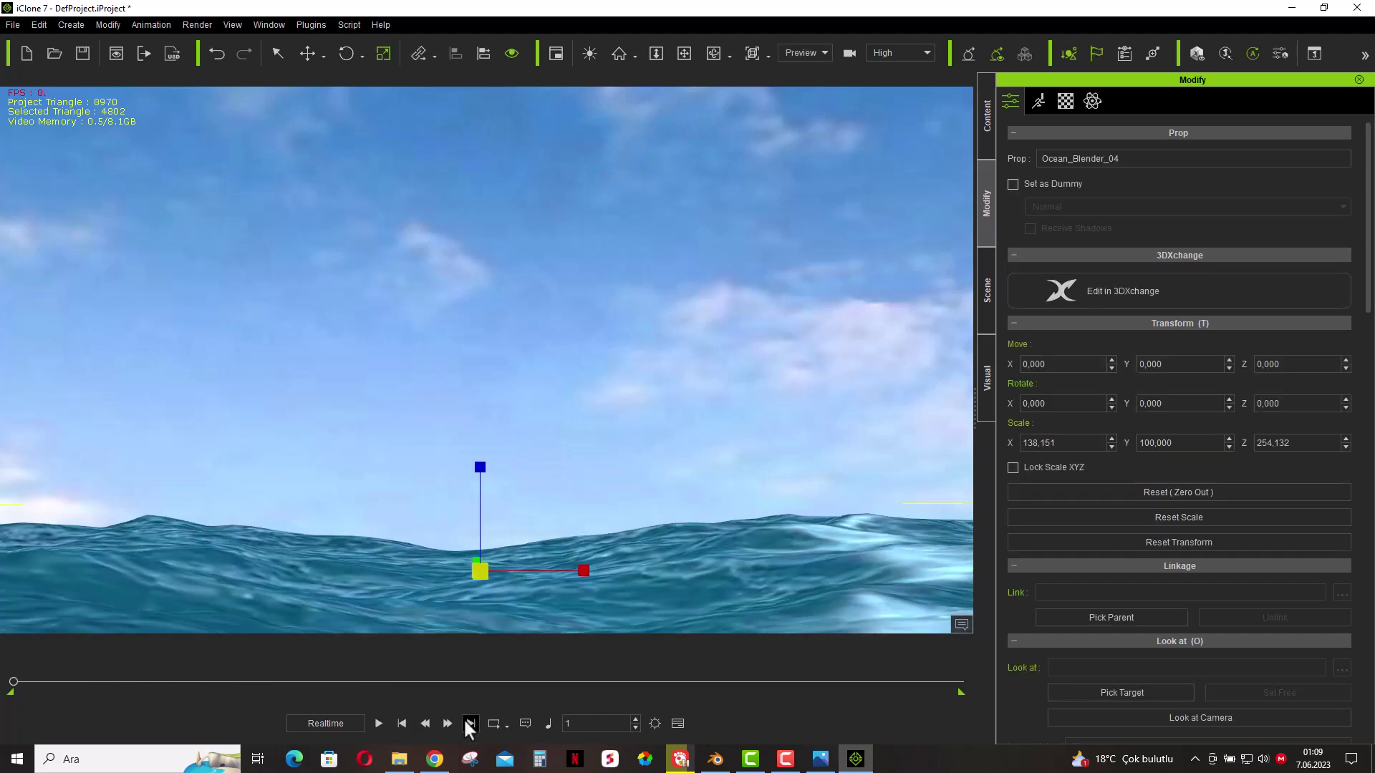